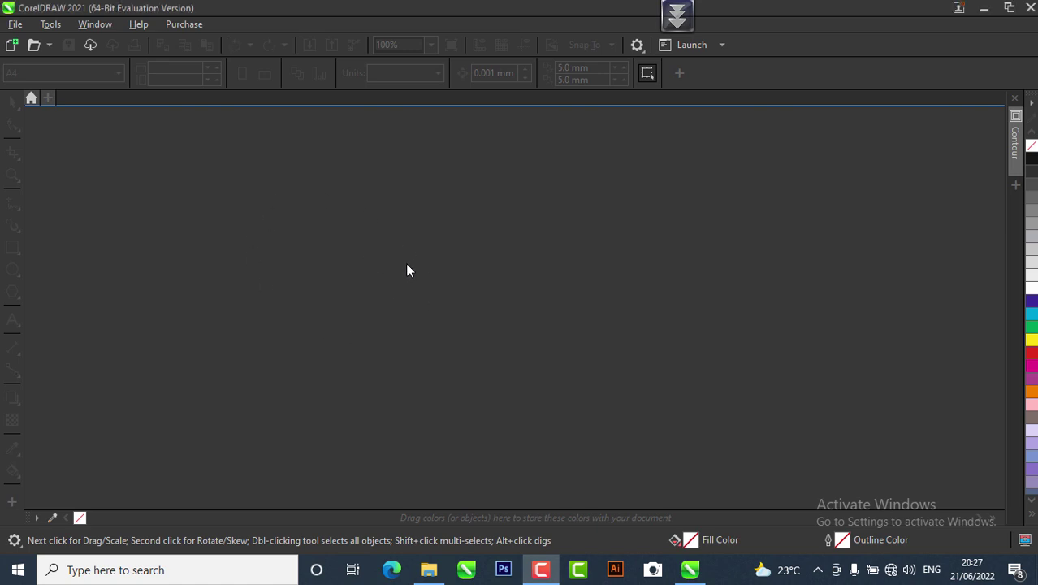
Step: Start a new document and name it "obitex and sons nigeria limited"
click(15, 25)
click(15, 25)
click(16, 25)
click(32, 45)
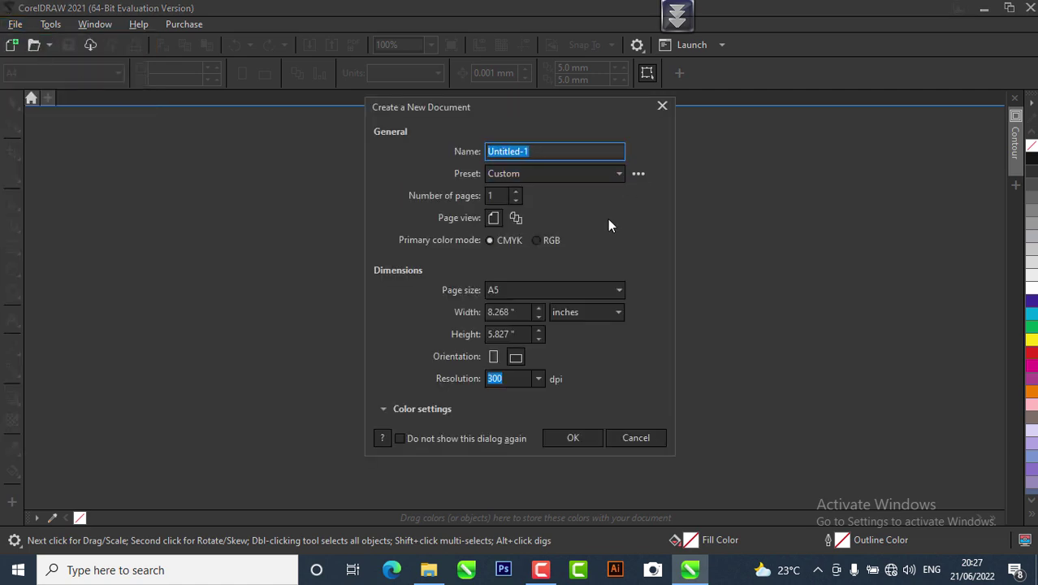
text(obitex and sons ni)
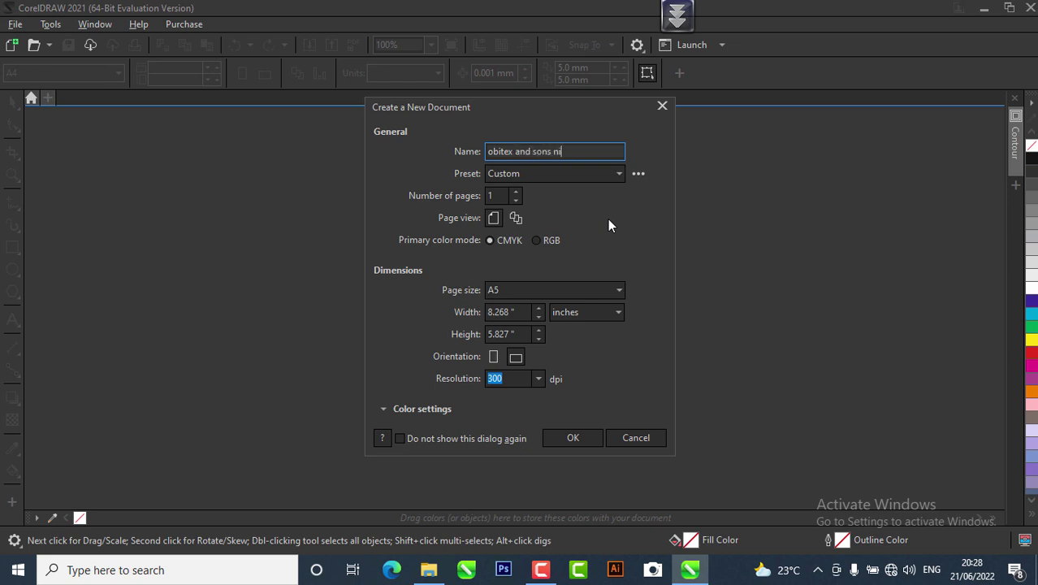
text(geria limited)
Step: Set the page size to A4 with inches as the unit and create the document
click(525, 289)
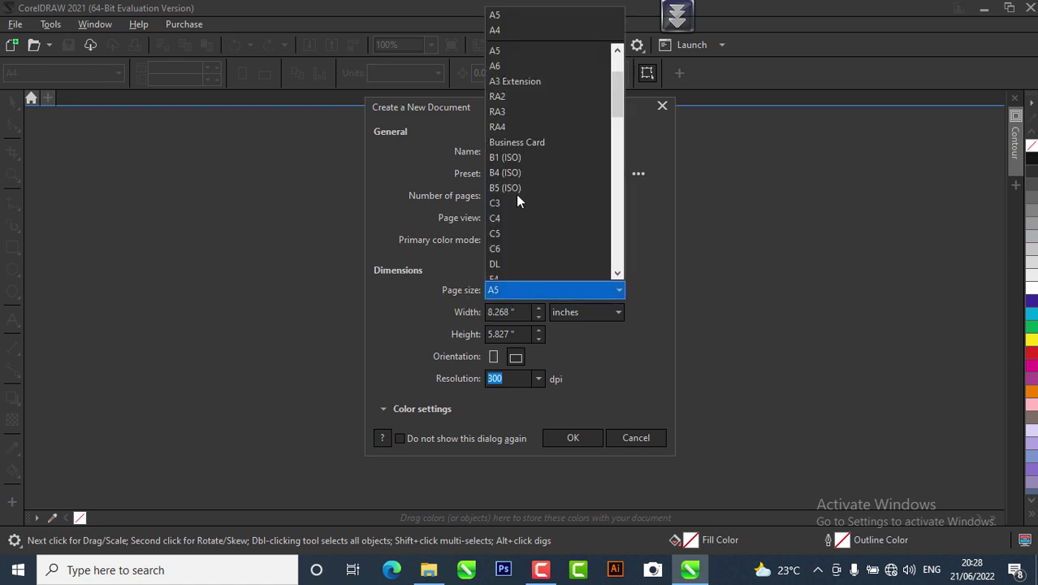
click(518, 30)
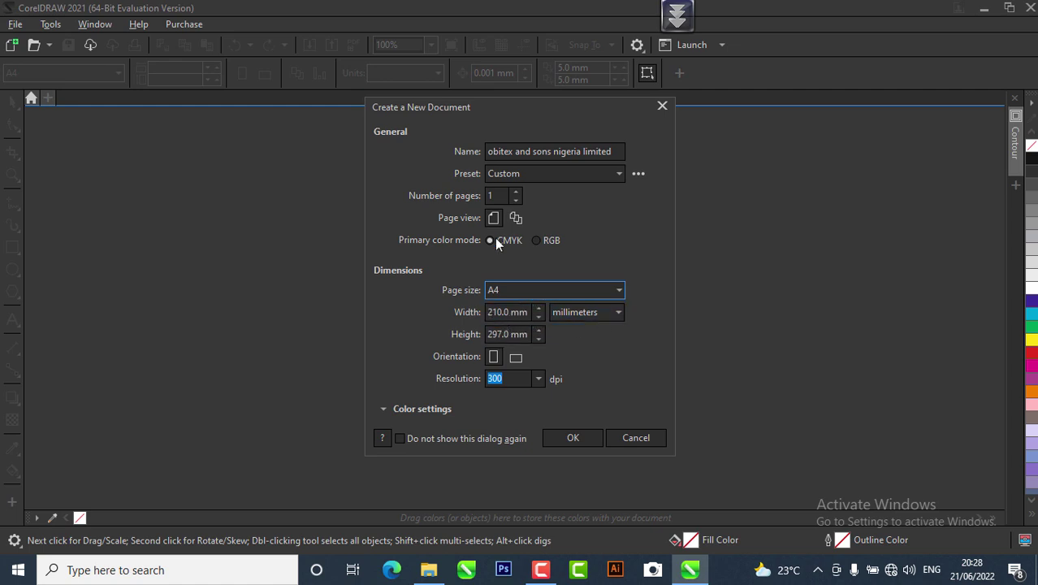
click(583, 316)
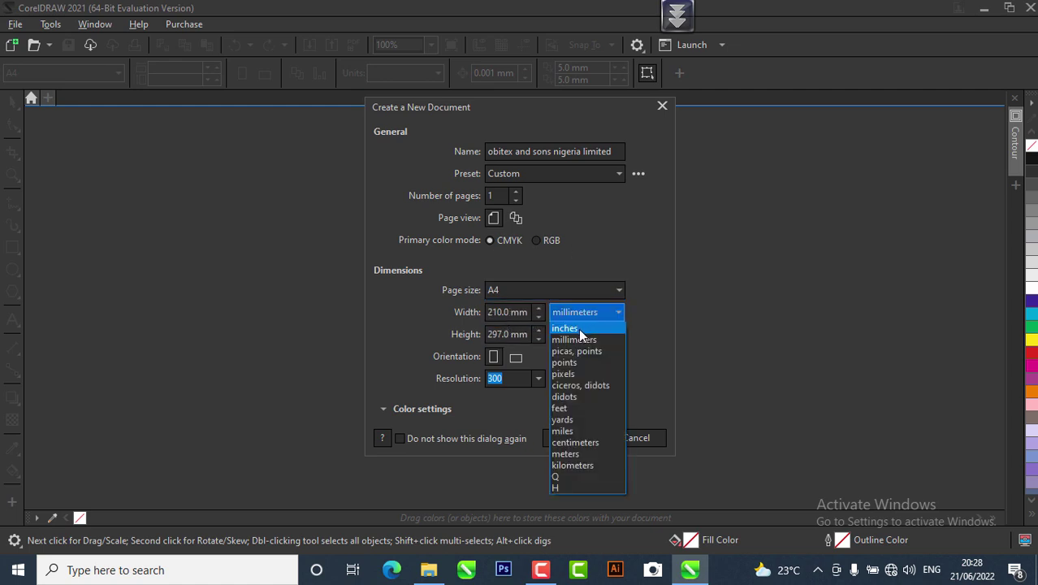
click(579, 328)
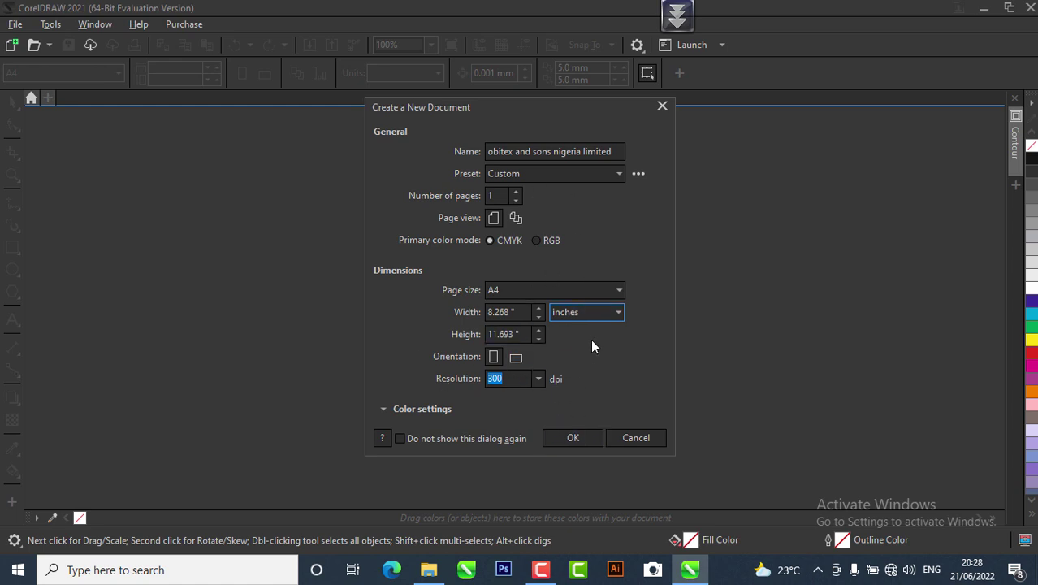
click(573, 436)
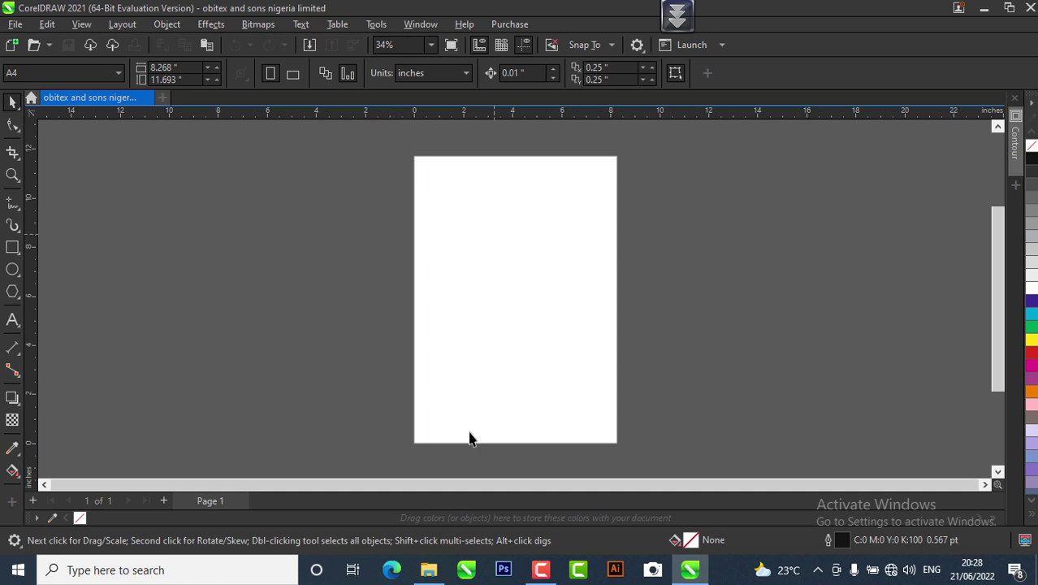
Step: Open the Word file OBITEX AND SONS NIGERIA LTD from the TUTORIAL 3 folder and copy the company name line
click(431, 572)
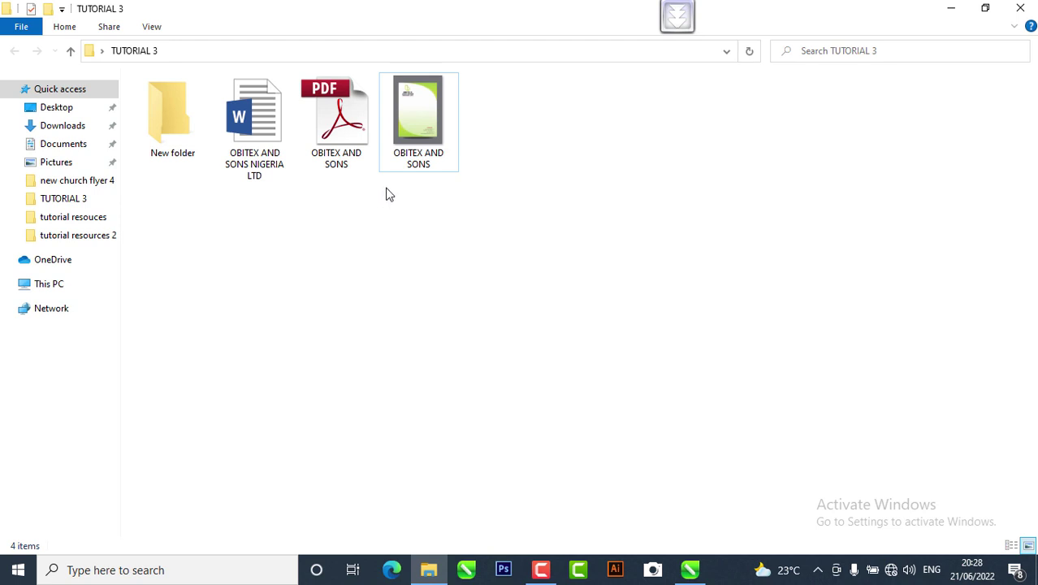
double_click(272, 165)
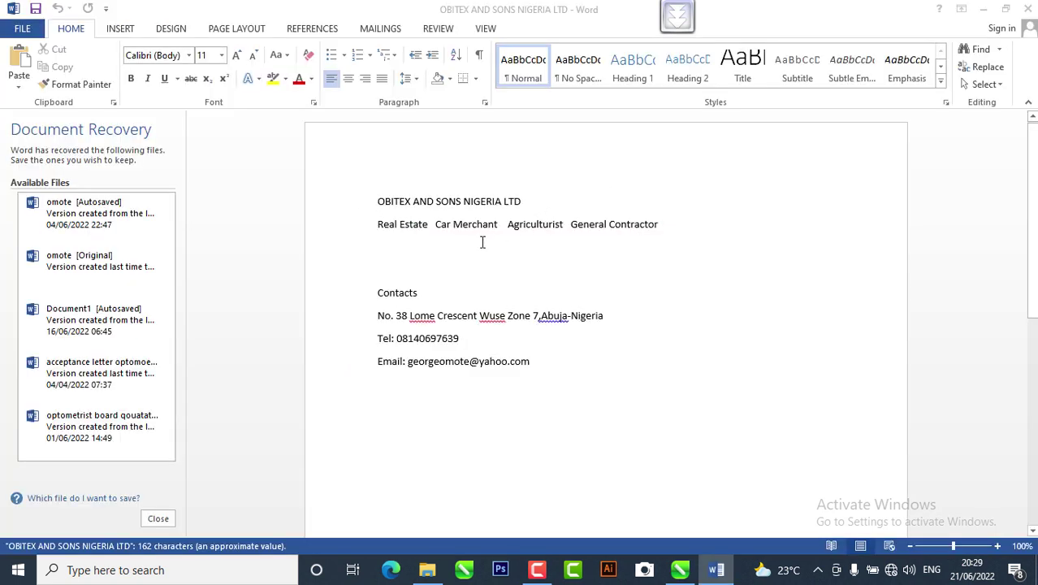
click(671, 433)
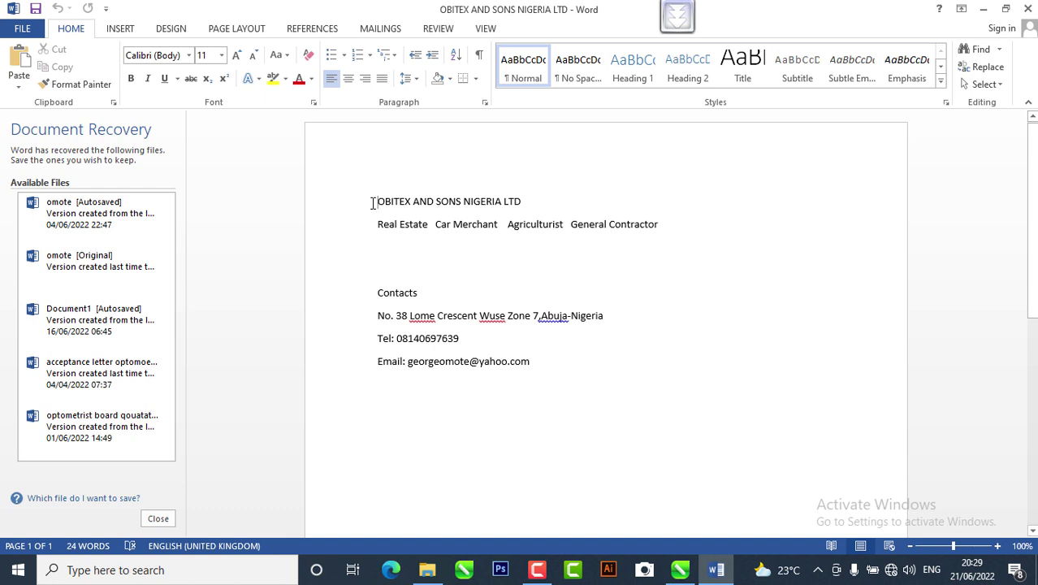
drag(372, 203, 534, 204)
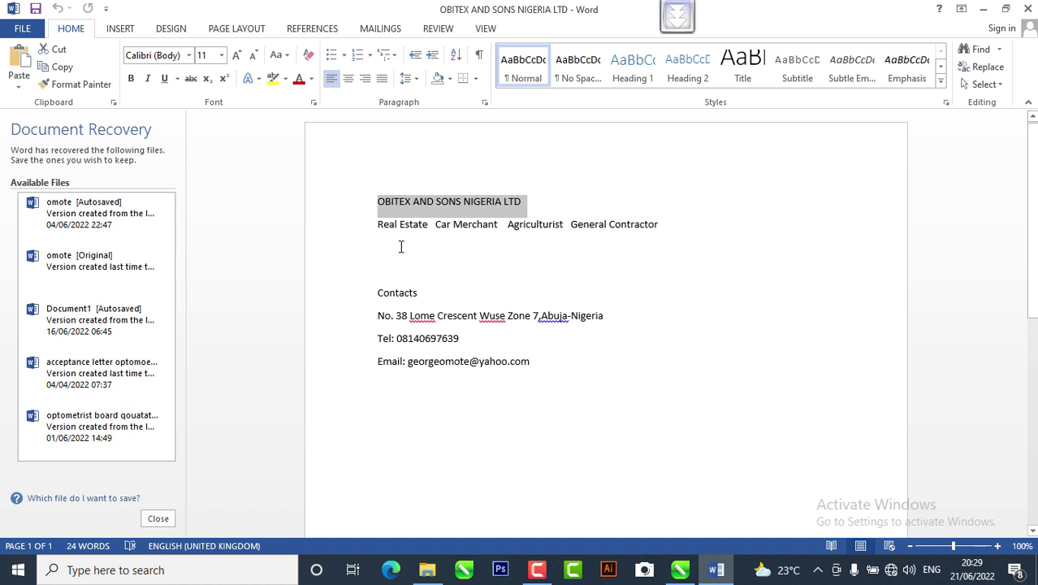
right_click(463, 213)
click(490, 236)
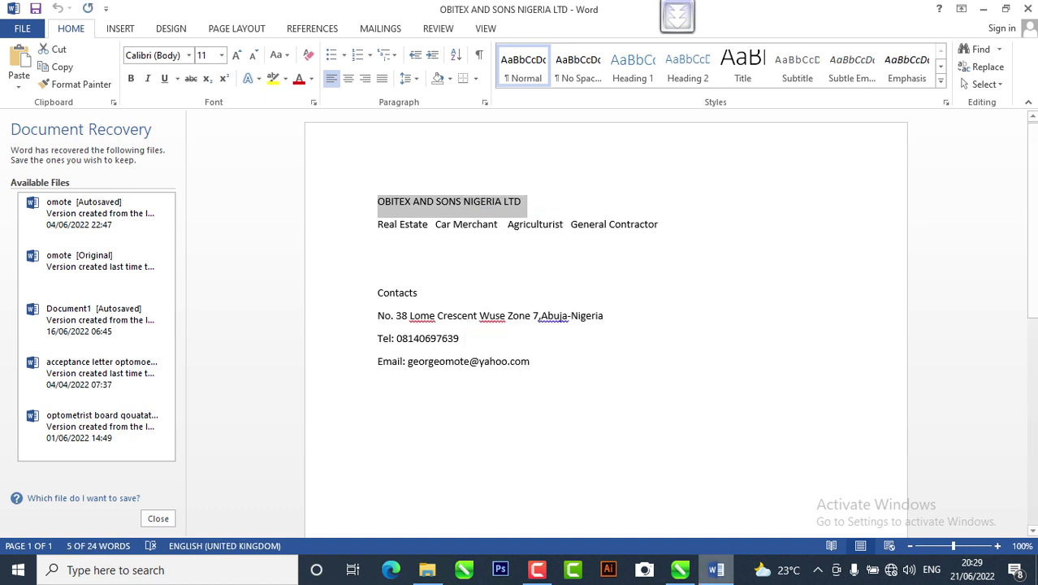
Step: Switch back to CorelDRAW and paste the company name as artistic text on the upper page, maintaining fonts and formatting
click(684, 580)
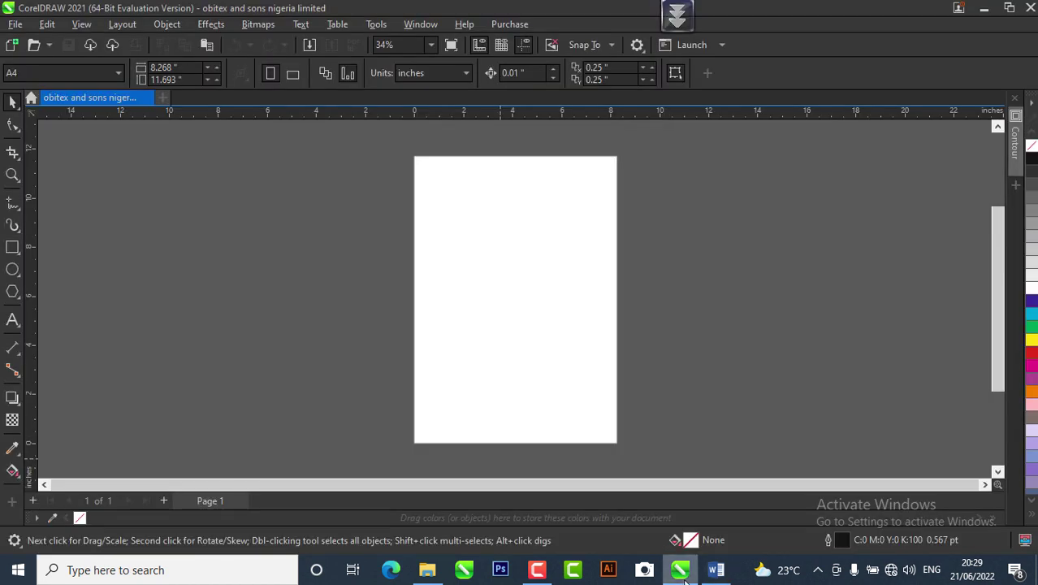
click(13, 320)
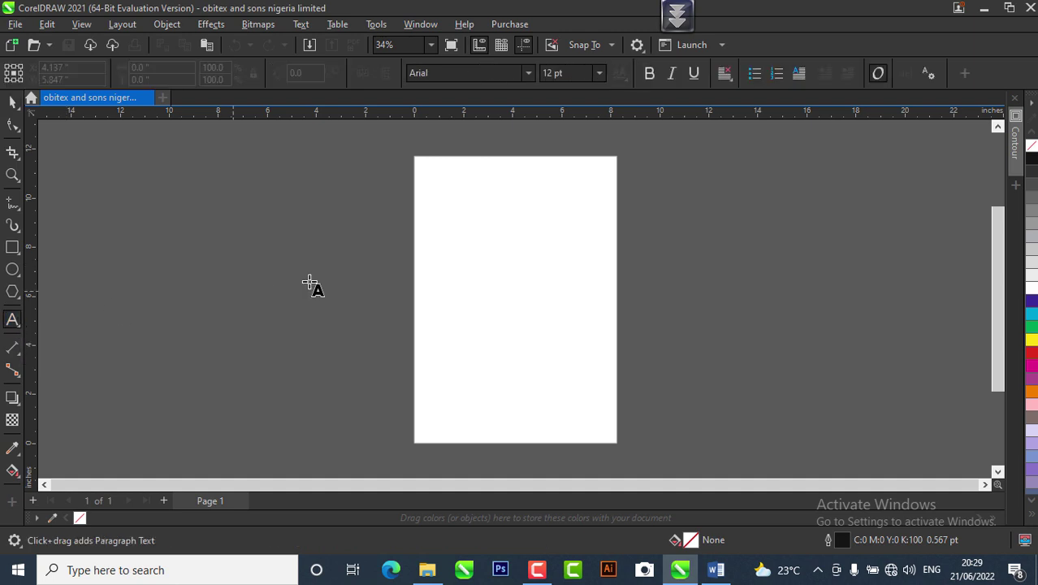
click(436, 213)
click(206, 45)
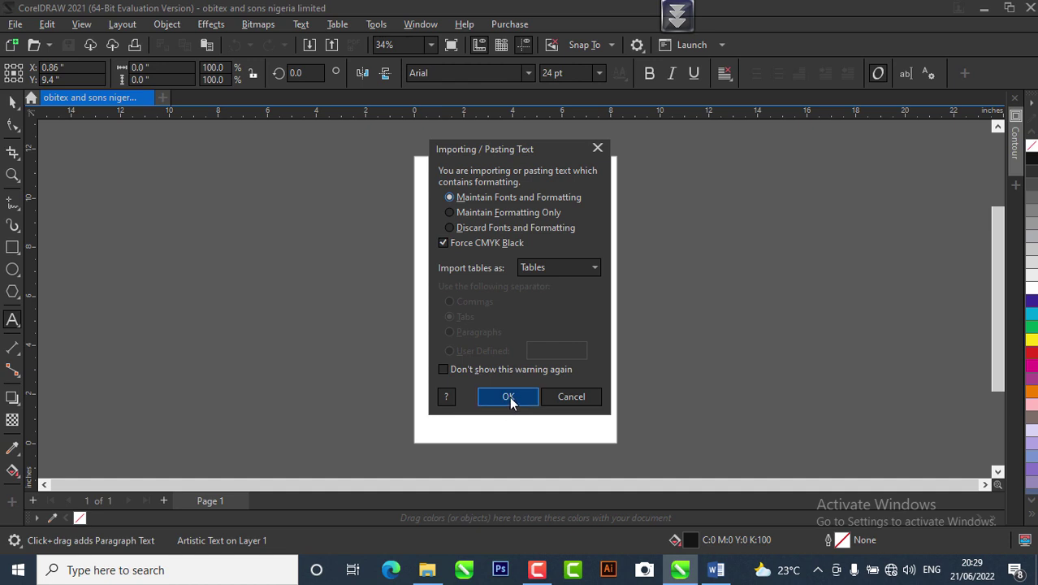
click(508, 397)
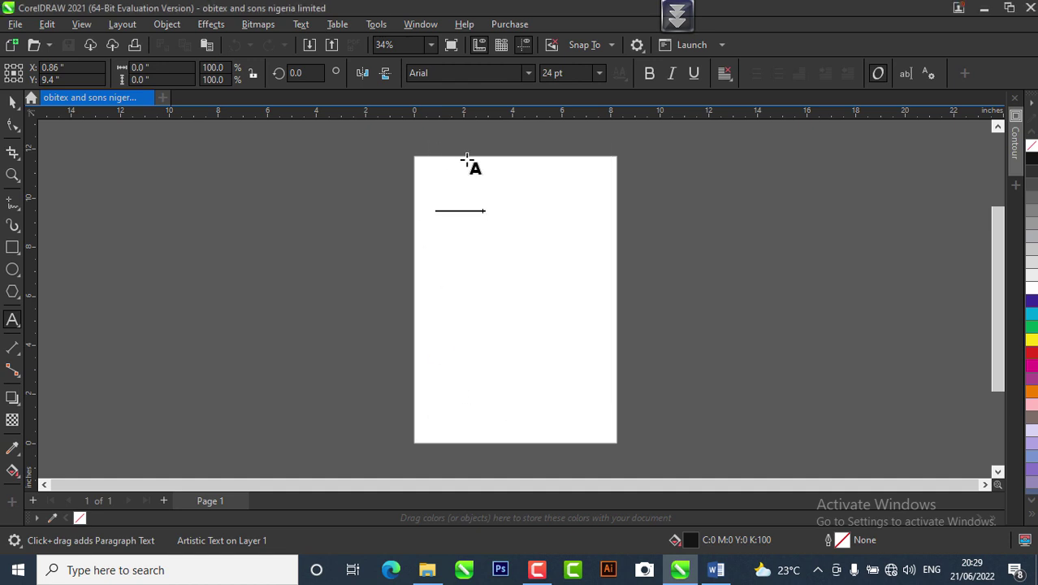
click(13, 100)
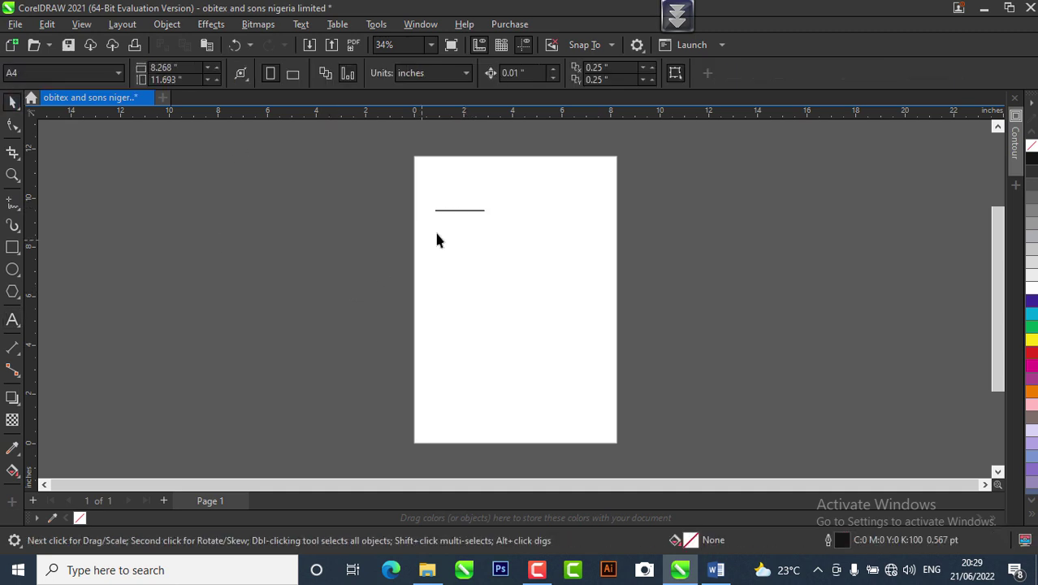
scroll(456, 203, up, 2)
click(460, 208)
scroll(466, 185, up, 1)
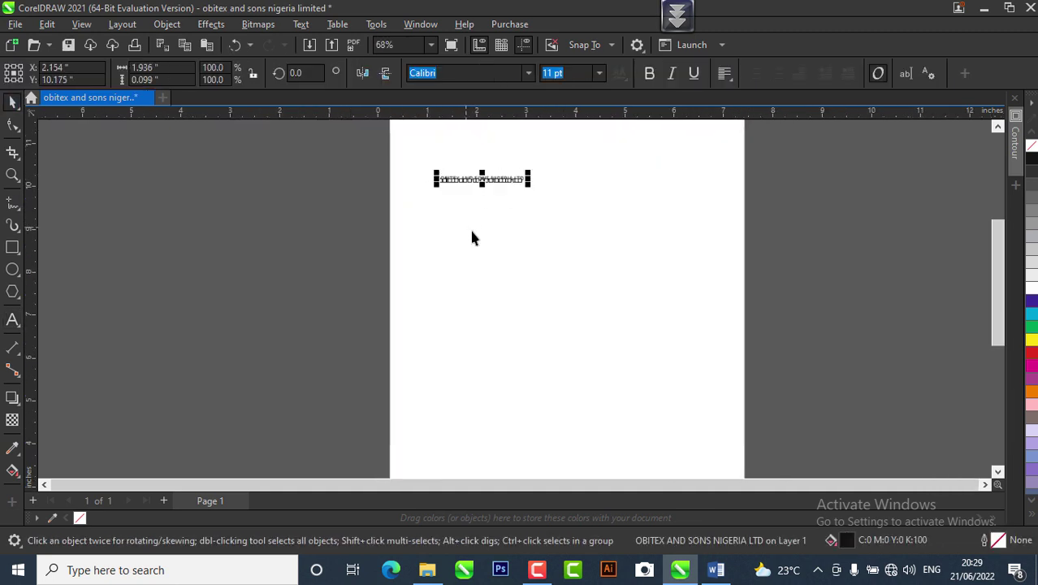
scroll(475, 234, down, 2)
scroll(479, 188, up, 4)
scroll(480, 188, up, 2)
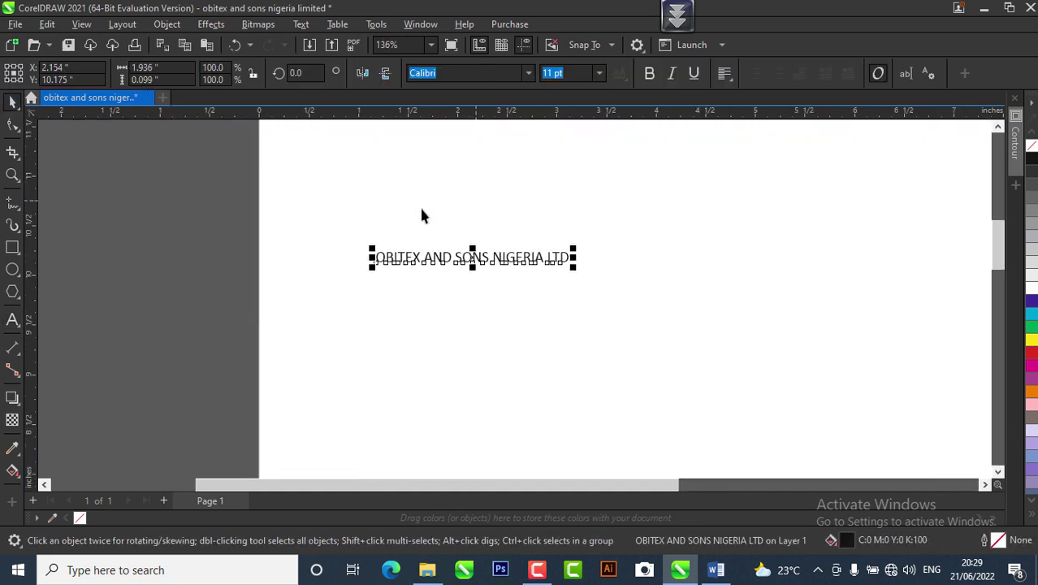
click(664, 351)
Step: Switch to Word and copy the services line from "Real Estate" to "General Contractor"
click(716, 570)
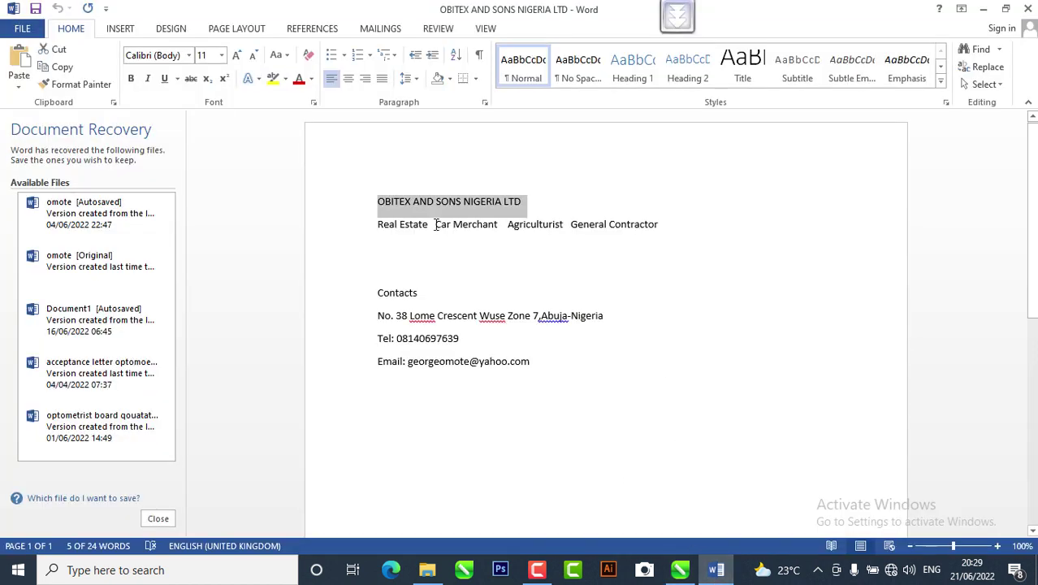
click(436, 225)
drag(378, 226, 666, 233)
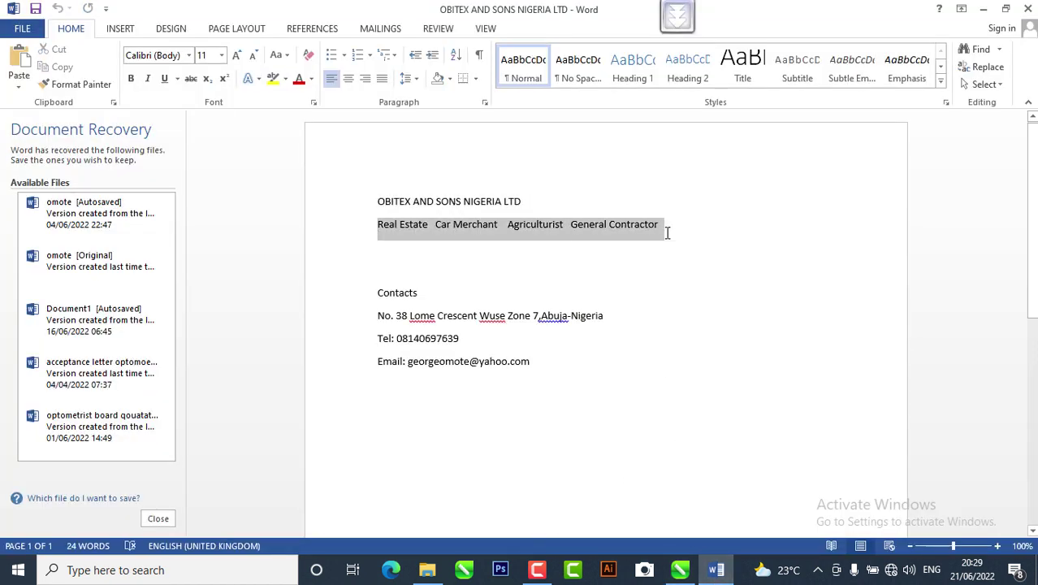
right_click(577, 233)
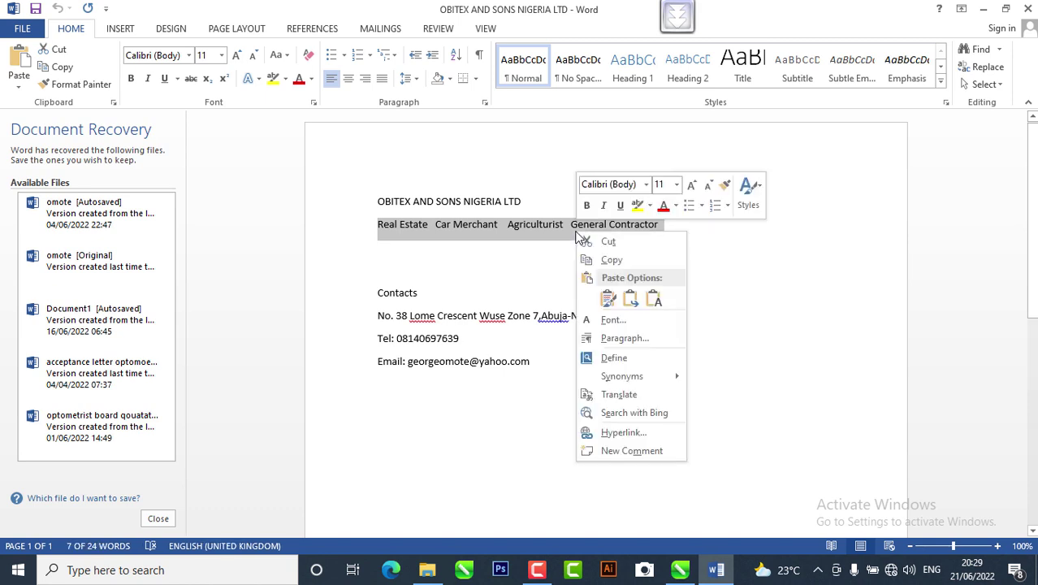
click(611, 260)
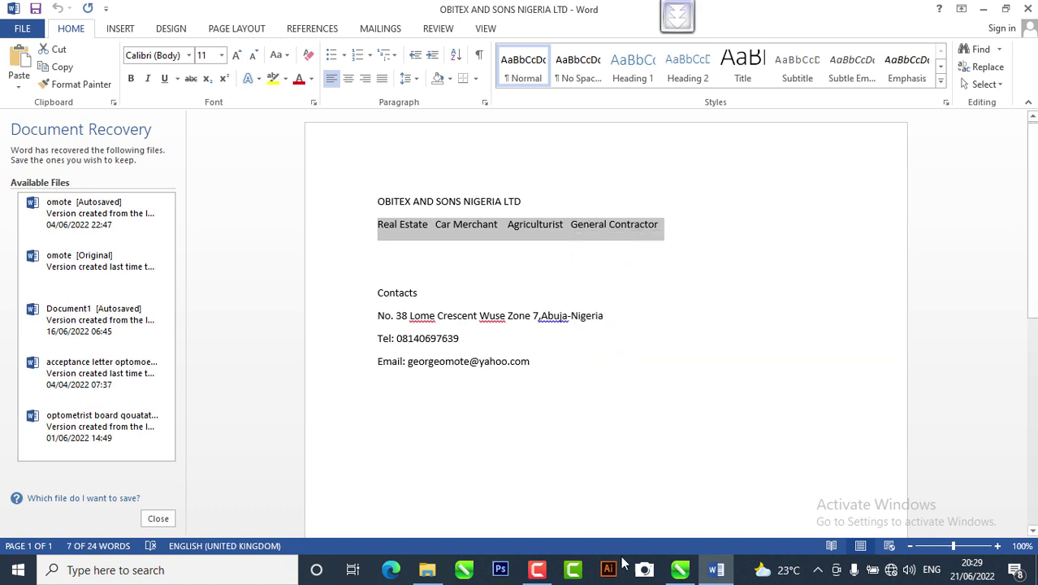
Step: Return to CorelDRAW and paste the services line as artistic text just below the company name, maintaining fonts and formatting
click(680, 569)
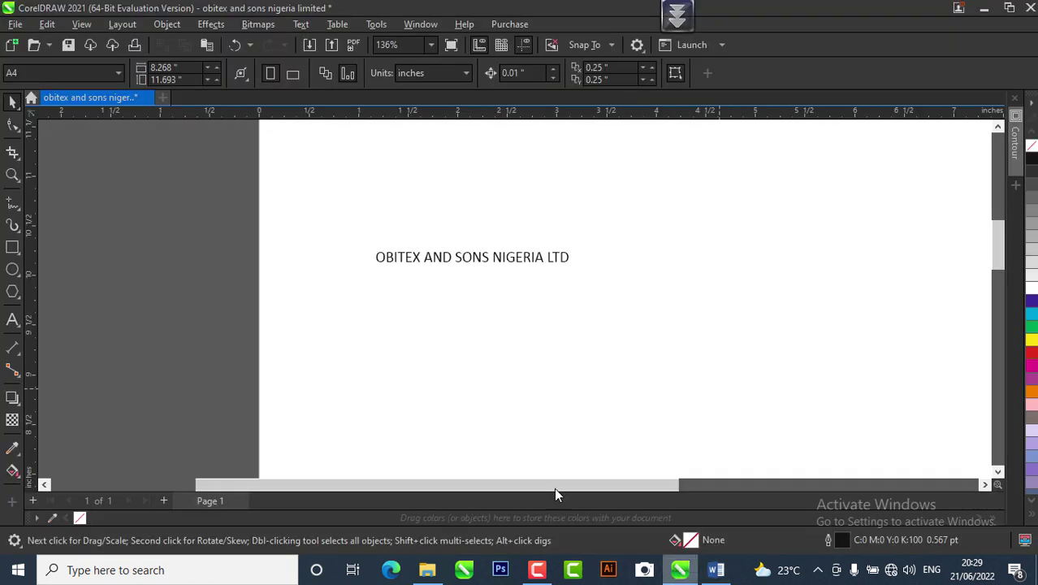
click(16, 324)
click(13, 320)
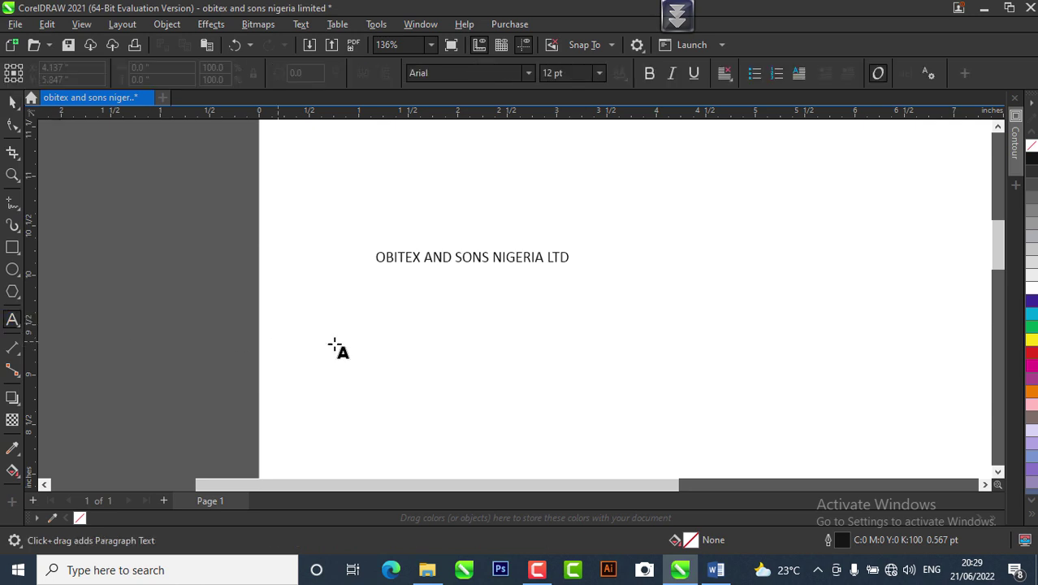
click(394, 284)
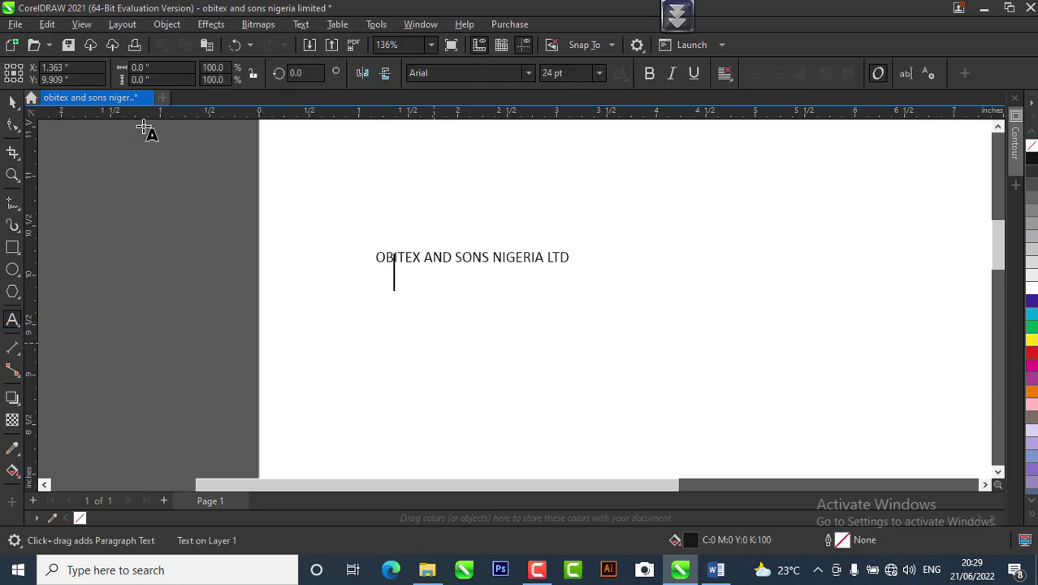
click(208, 46)
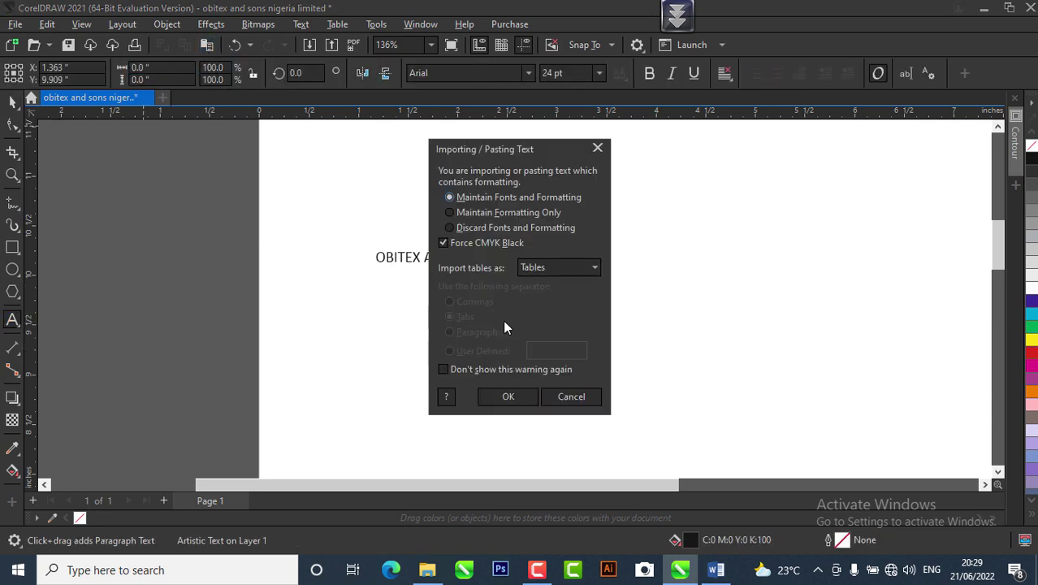
click(514, 406)
key(ctrl+space)
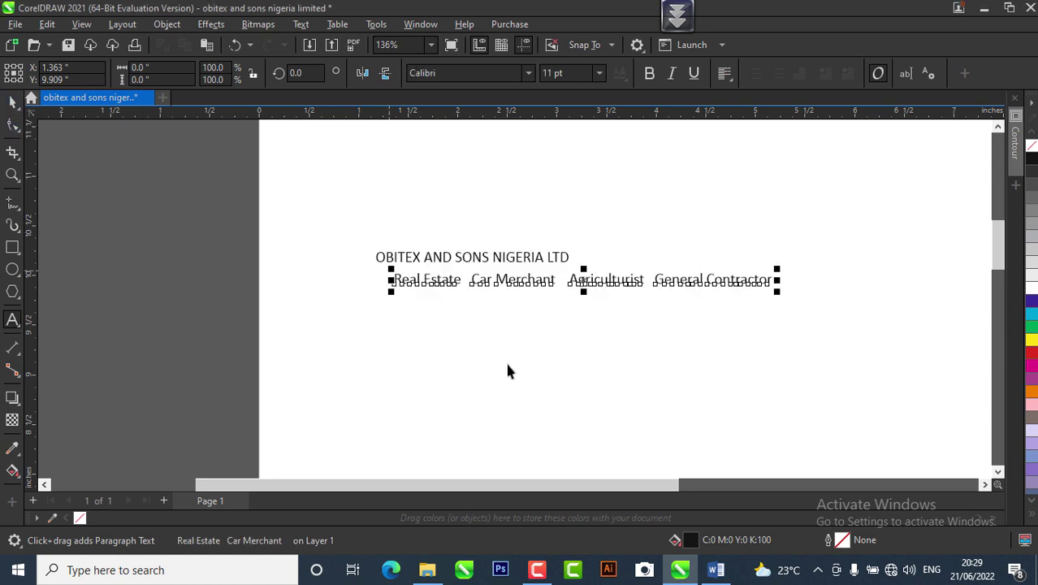
click(493, 346)
Step: Move the company name up, away from the services line, to about X 2.23 and Y 10.50 inches
scroll(395, 235, up, 2)
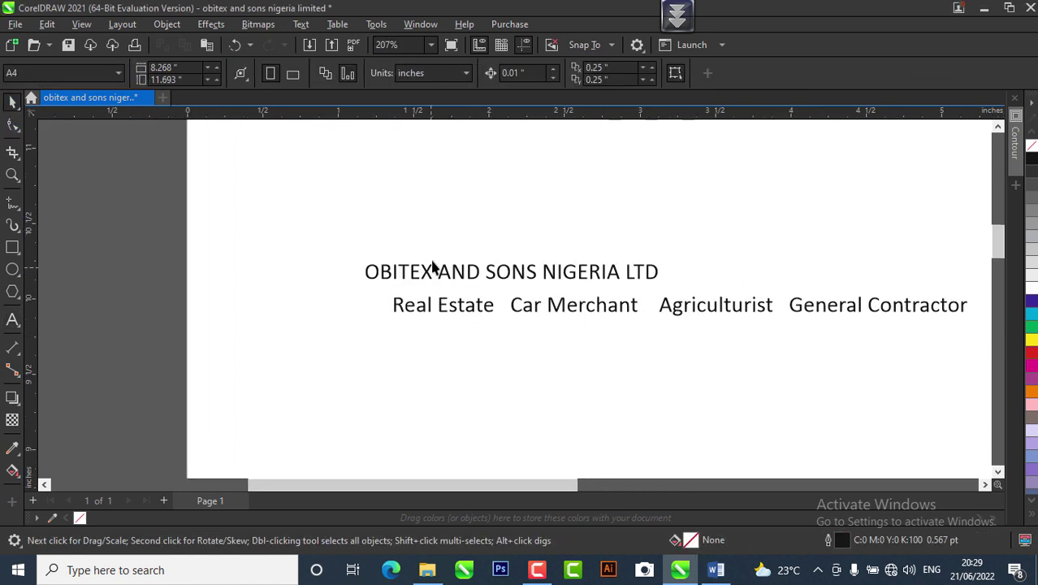
scroll(442, 242, down, 1)
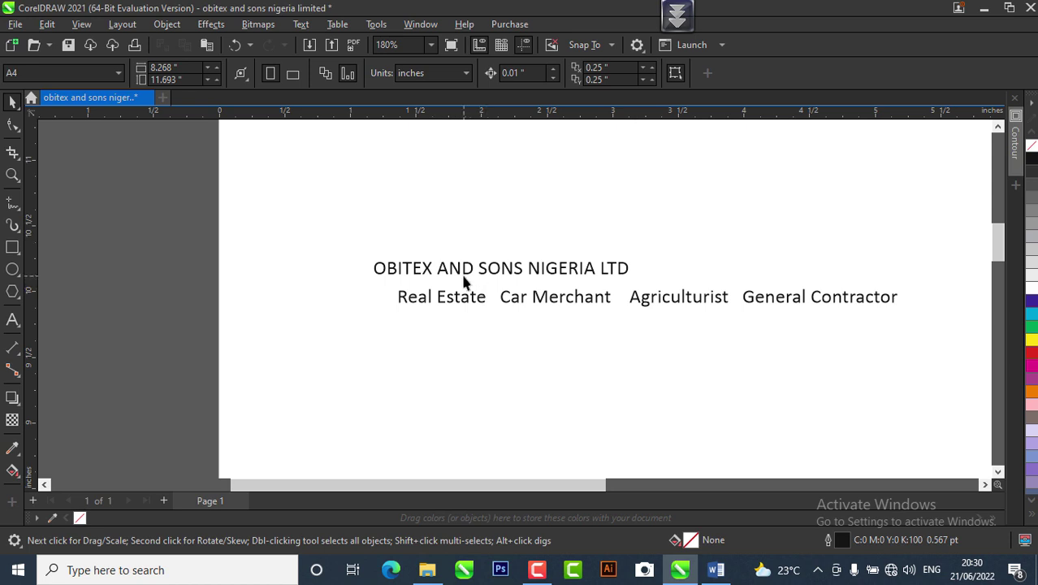
scroll(464, 280, up, 2)
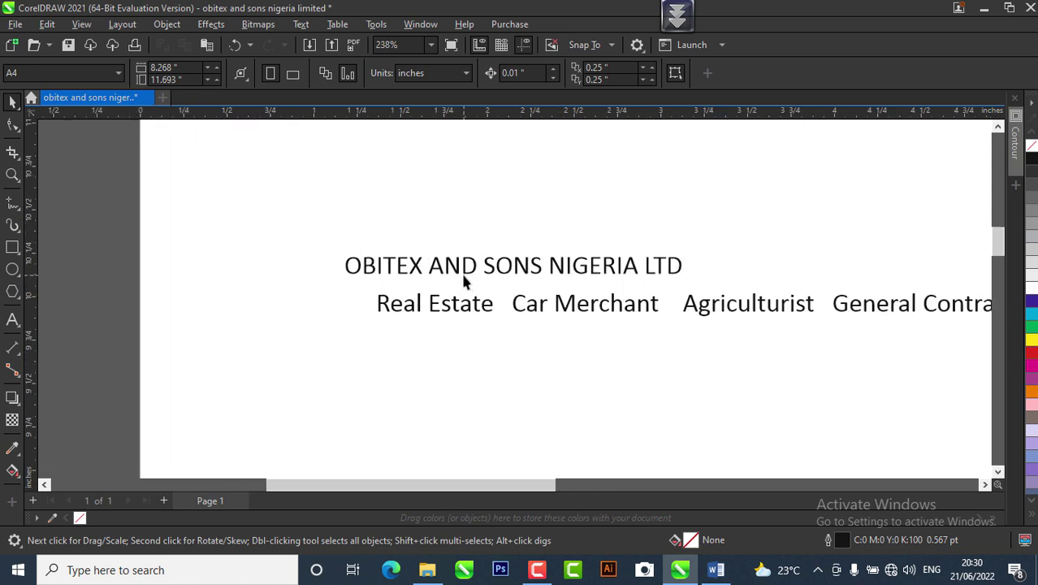
click(437, 270)
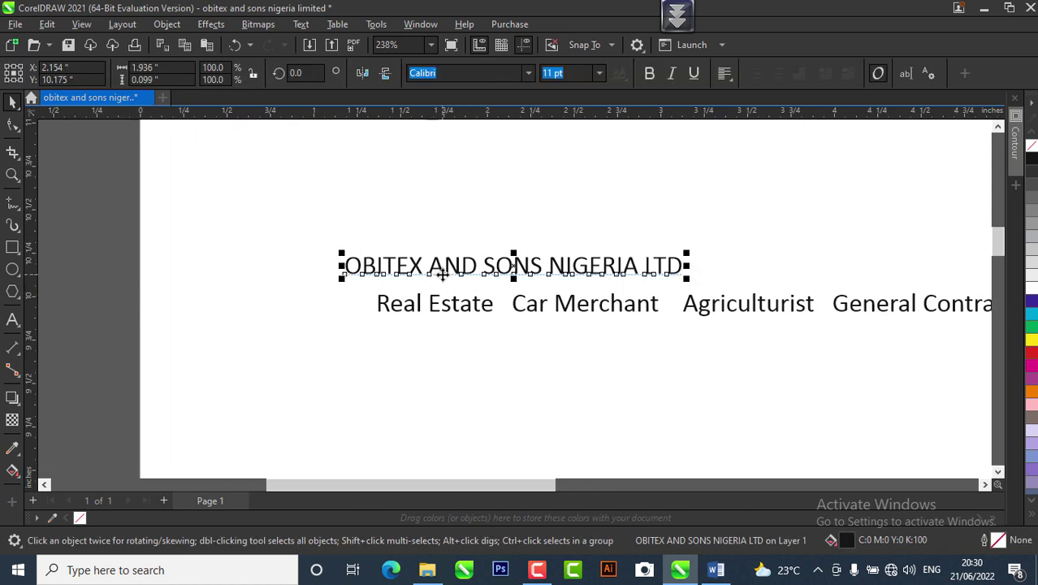
drag(444, 272, 454, 215)
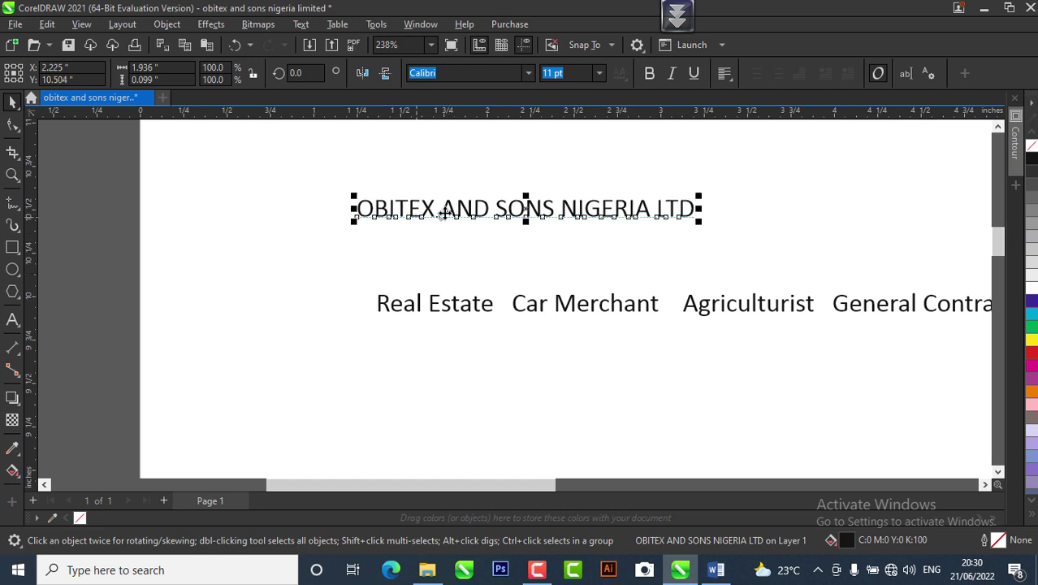
scroll(488, 243, down, 2)
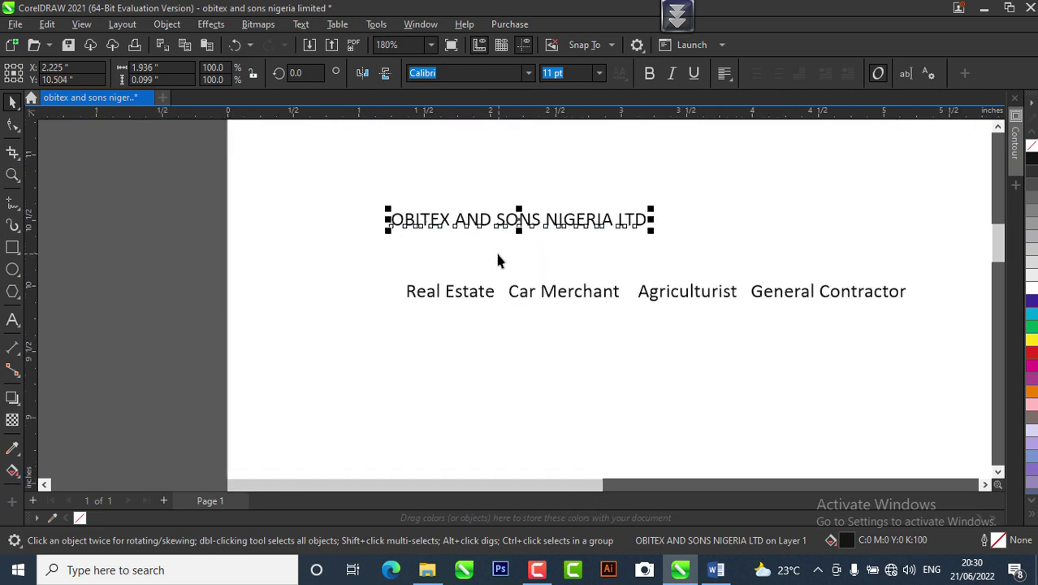
scroll(463, 234, down, 2)
Step: Bring the finished letterhead image "OBITEX AND SONS" from the TUTORIAL 3 folder into the CorelDRAW document as a reference
click(427, 570)
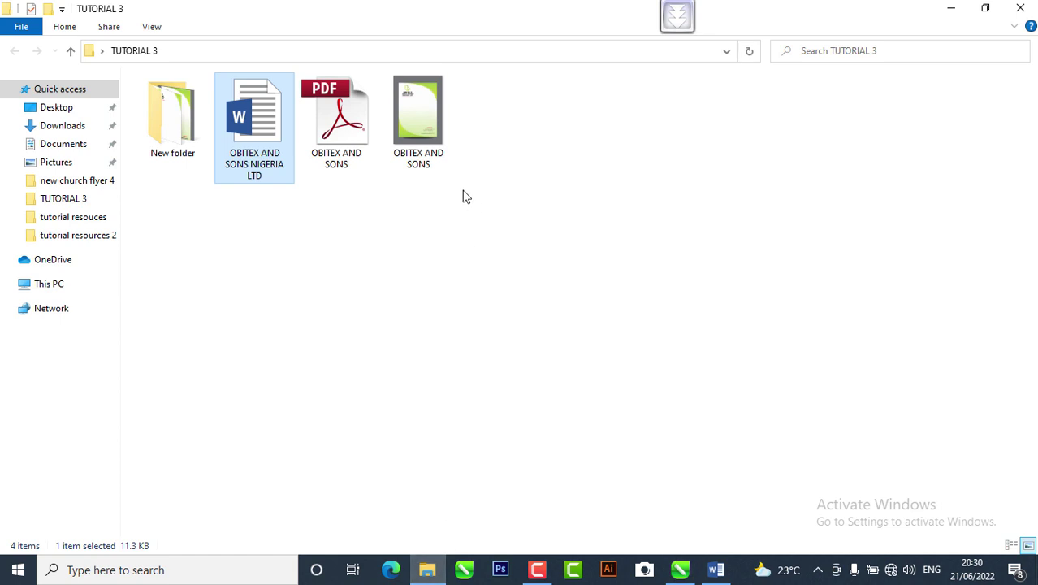
drag(421, 119, 410, 254)
scroll(418, 252, down, 4)
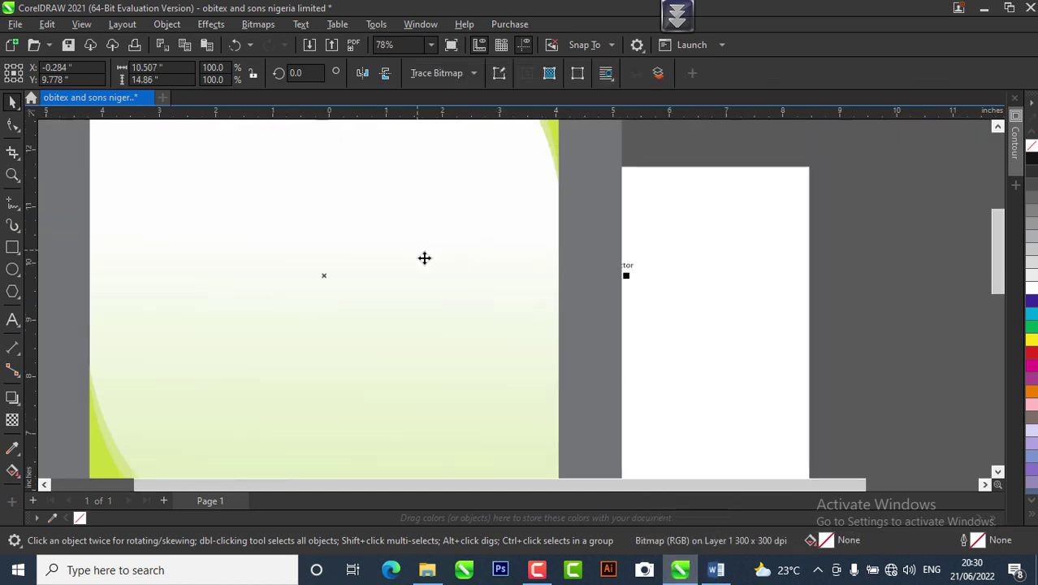
Step: Scale the reference image to about 64.9% and place it beside the page at about X -3.53, Y 6.92 inches
drag(392, 156, 388, 213)
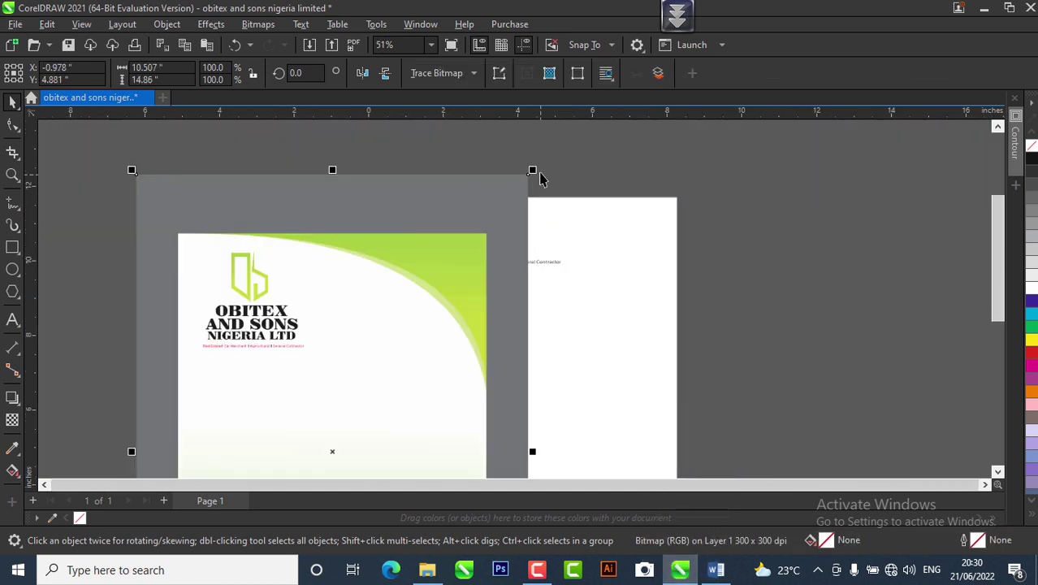
drag(535, 169, 394, 364)
drag(309, 383, 304, 209)
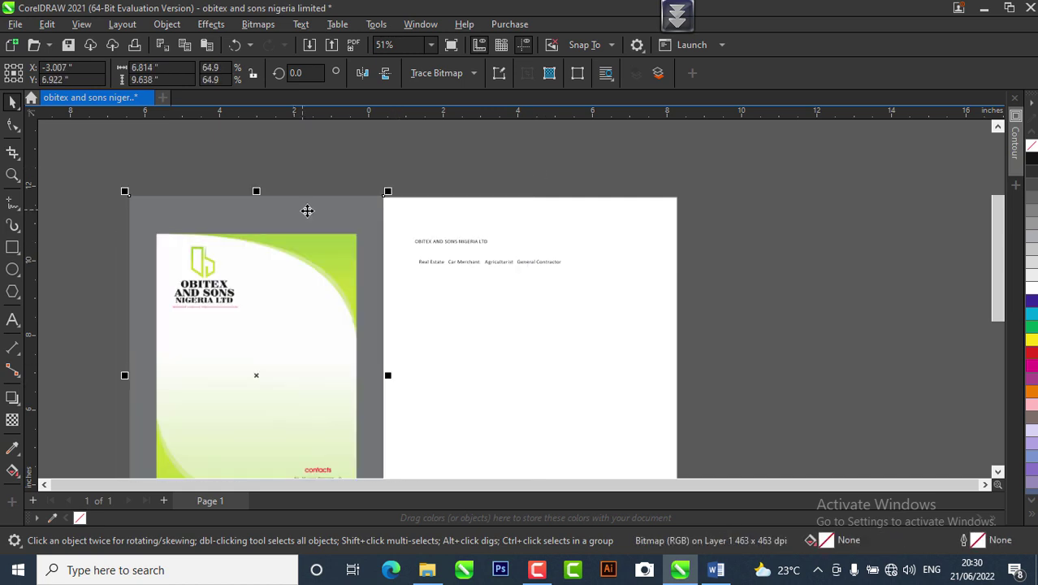
scroll(266, 221, up, 1)
scroll(226, 264, up, 2)
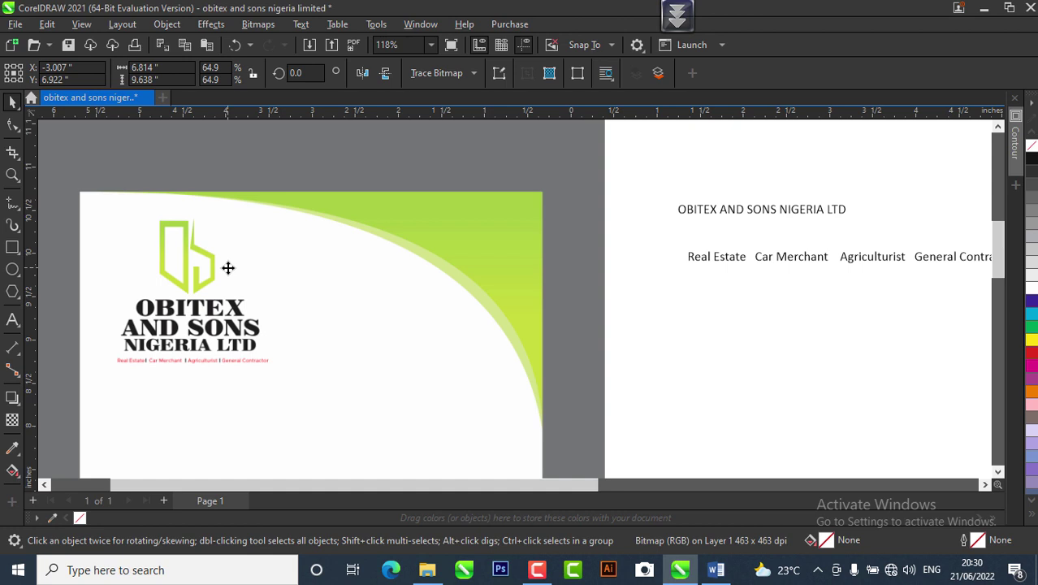
scroll(183, 201, down, 2)
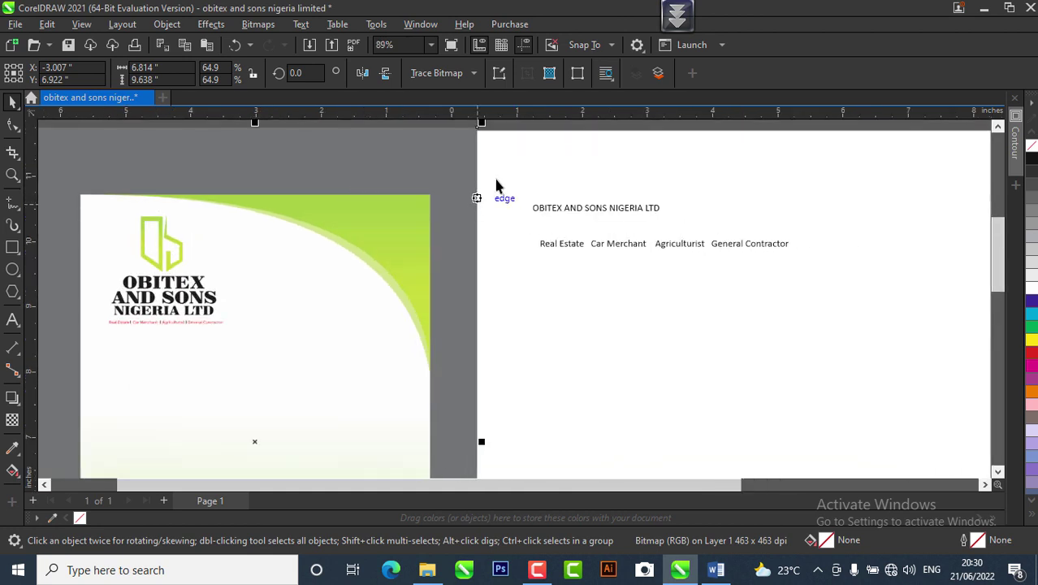
click(557, 217)
scroll(538, 220, up, 1)
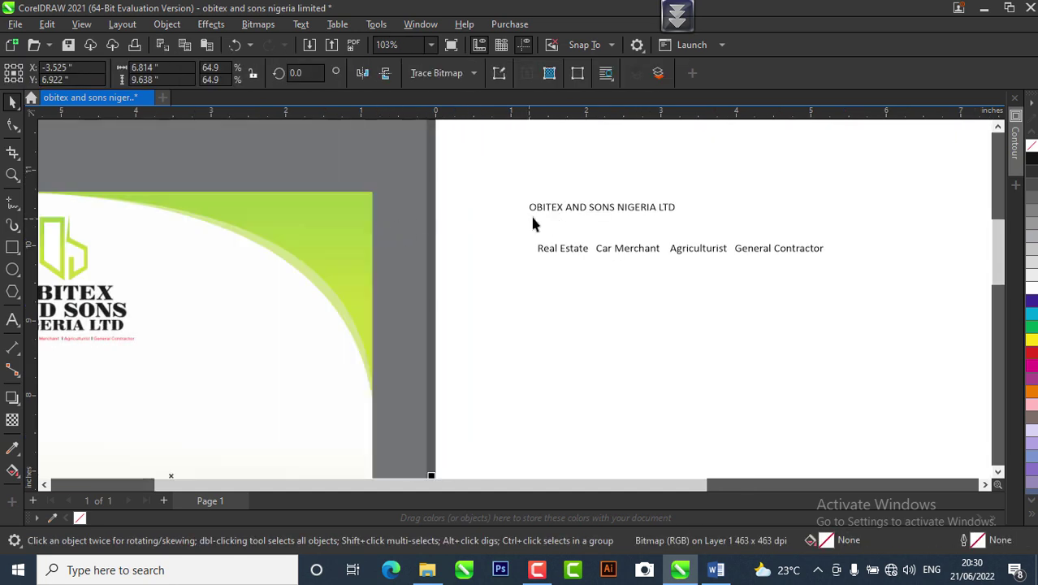
scroll(507, 256, down, 1)
click(363, 261)
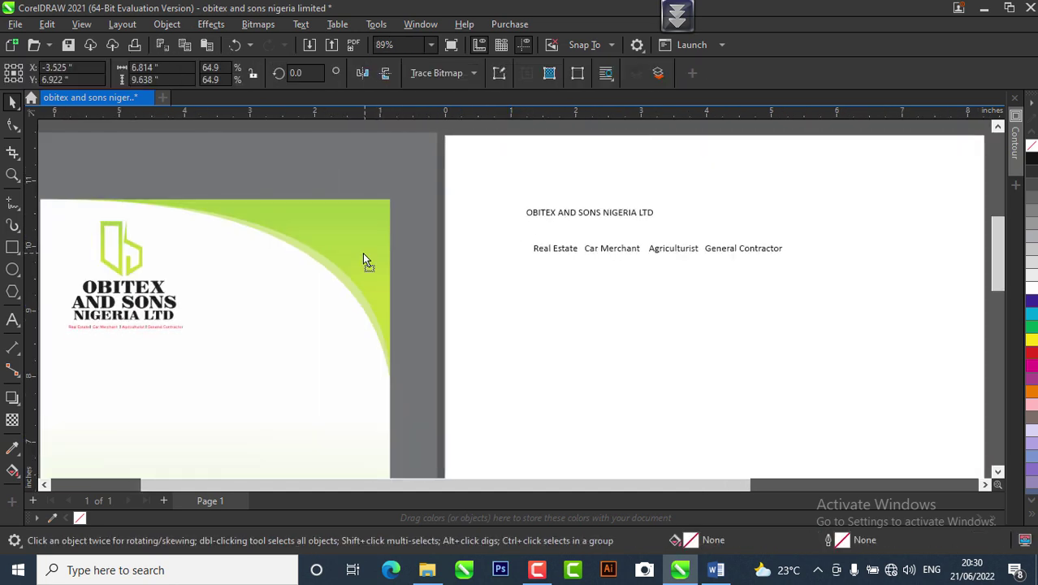
Step: Split the company name text into three lines: OBITEX, AND SONS, and NIGERIA LTD
click(553, 217)
double_click(567, 217)
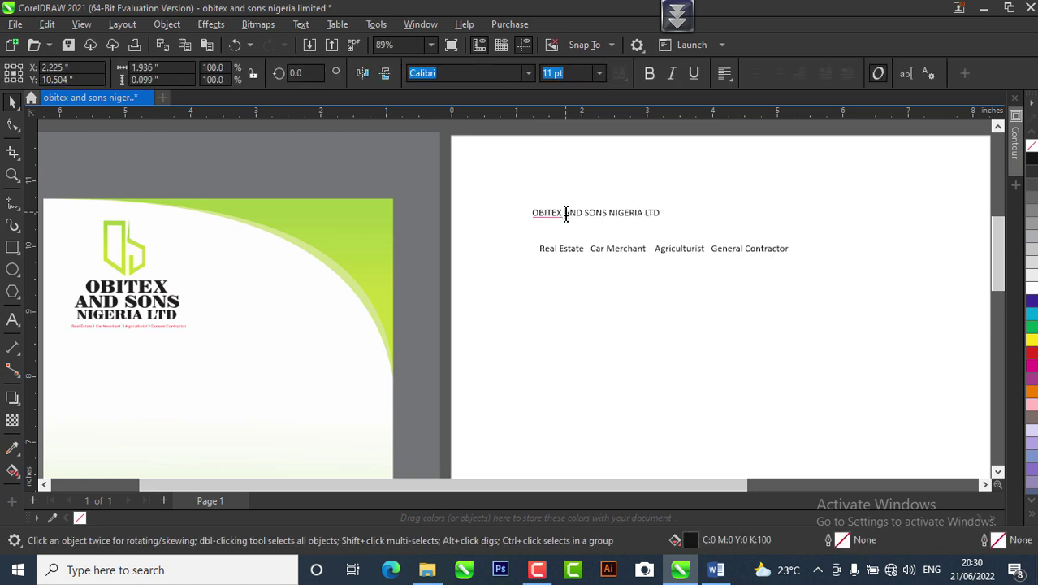
scroll(565, 230, up, 4)
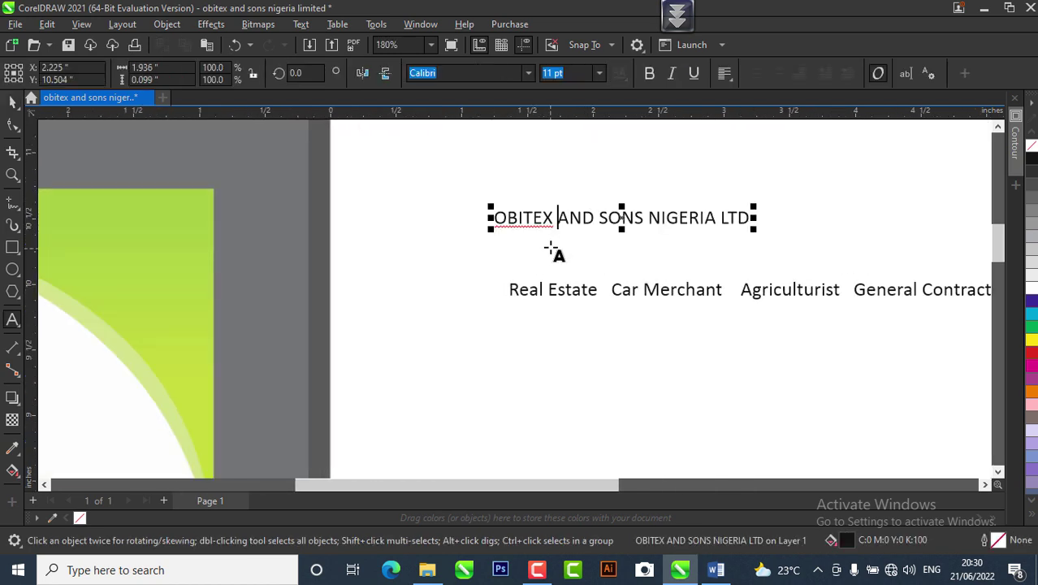
scroll(556, 226, up, 3)
click(555, 226)
key(Return)
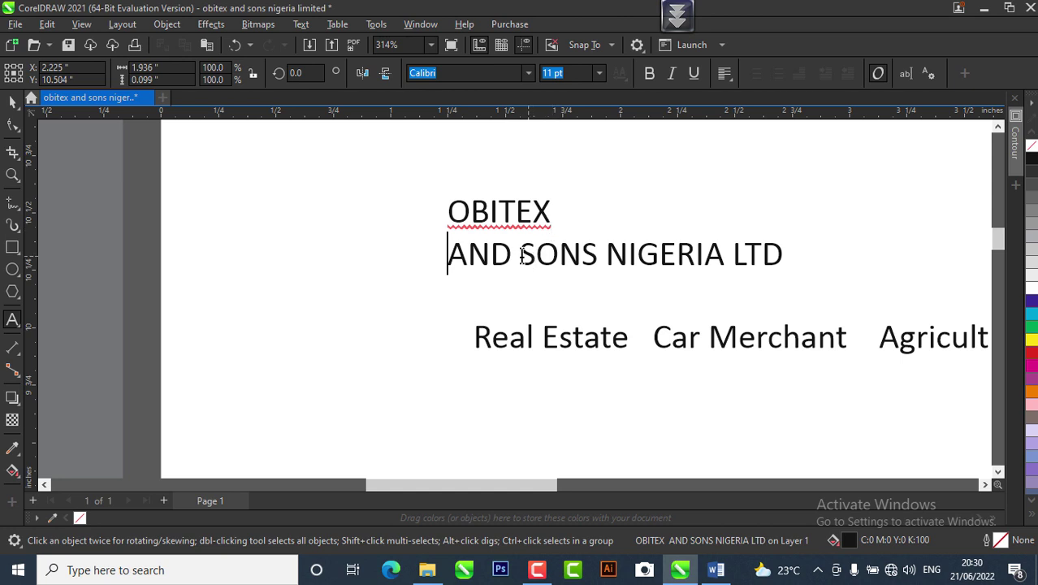
click(605, 254)
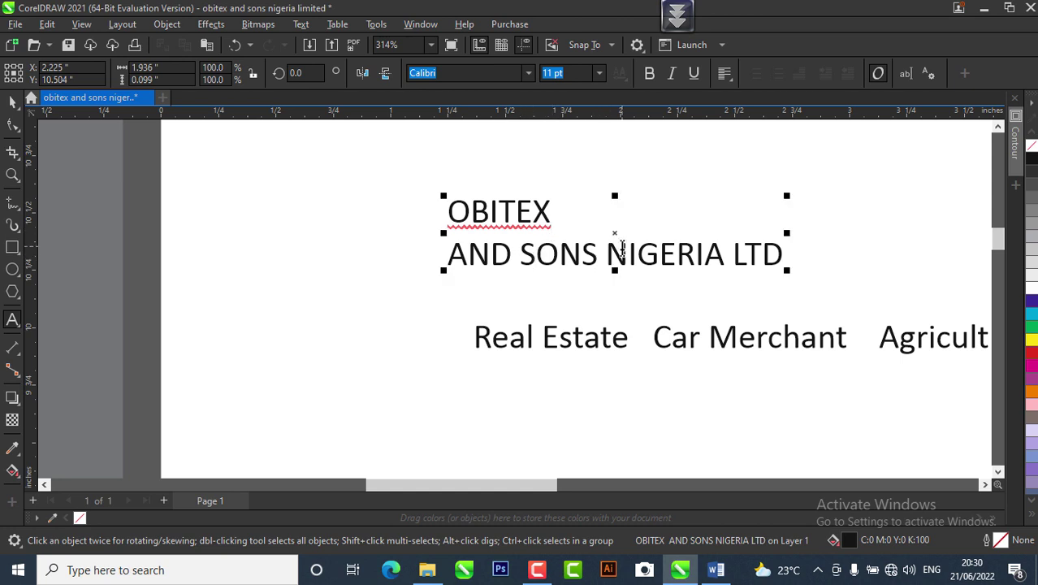
key(Return)
click(13, 100)
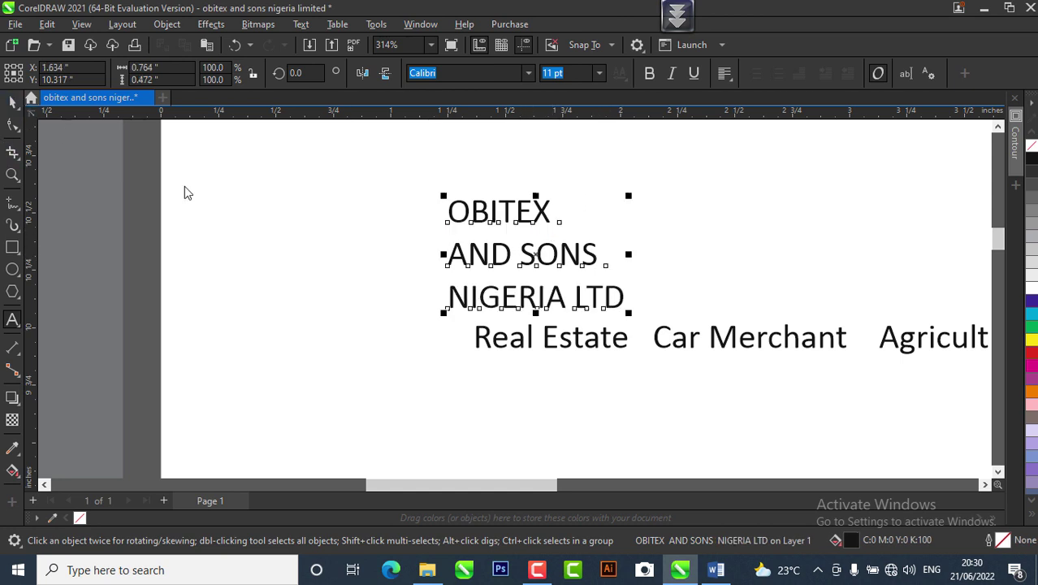
Step: Break the company name apart so each of its three lines is a separate text object
key(ctrl+k)
click(684, 237)
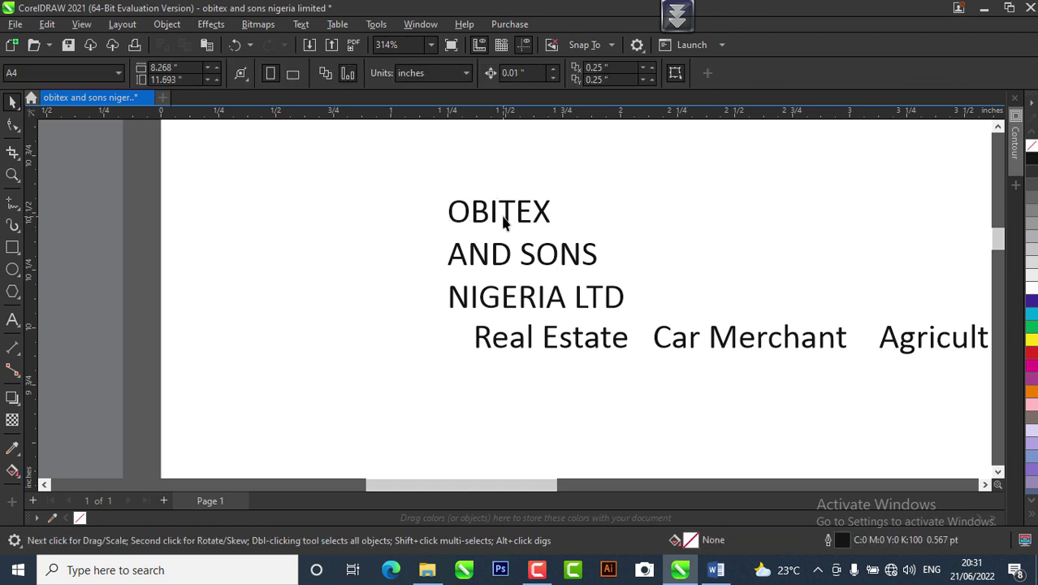
click(538, 218)
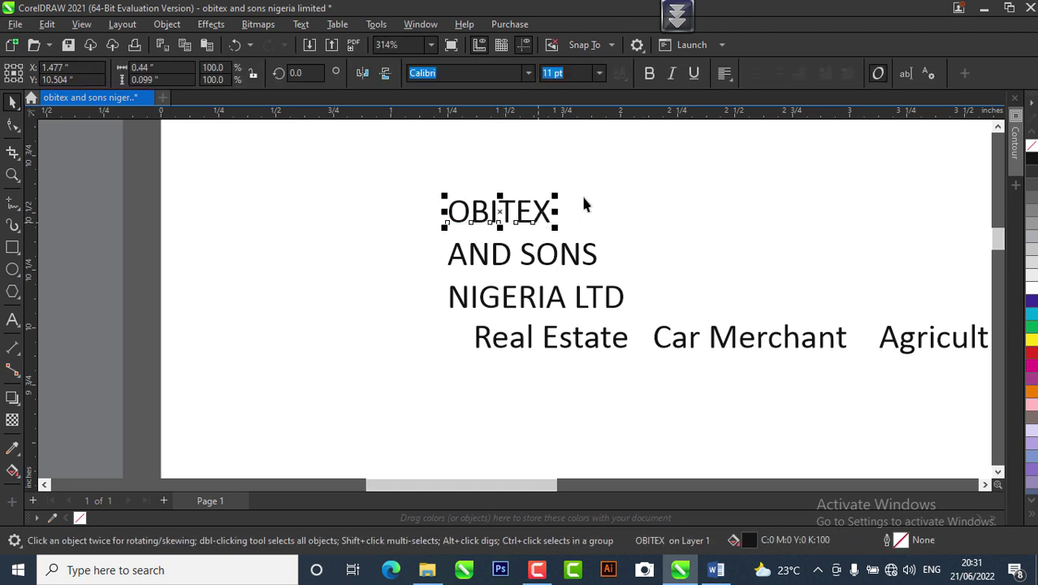
click(492, 230)
click(495, 215)
click(633, 215)
click(528, 226)
Step: Set the font of all three company name lines to Century725 Blk BT
scroll(518, 215, down, 5)
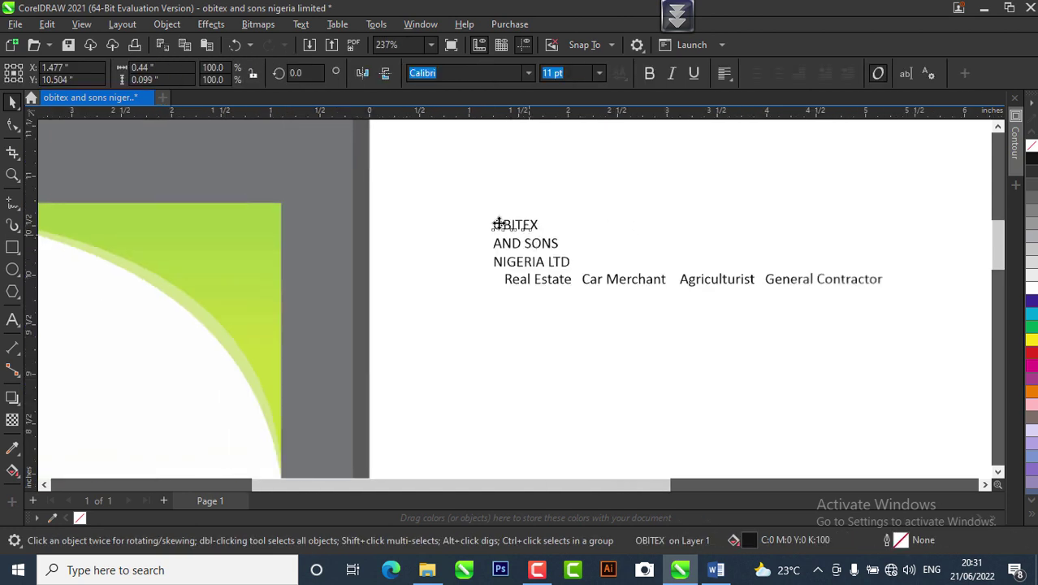
drag(482, 235, 613, 279)
scroll(528, 243, up, 2)
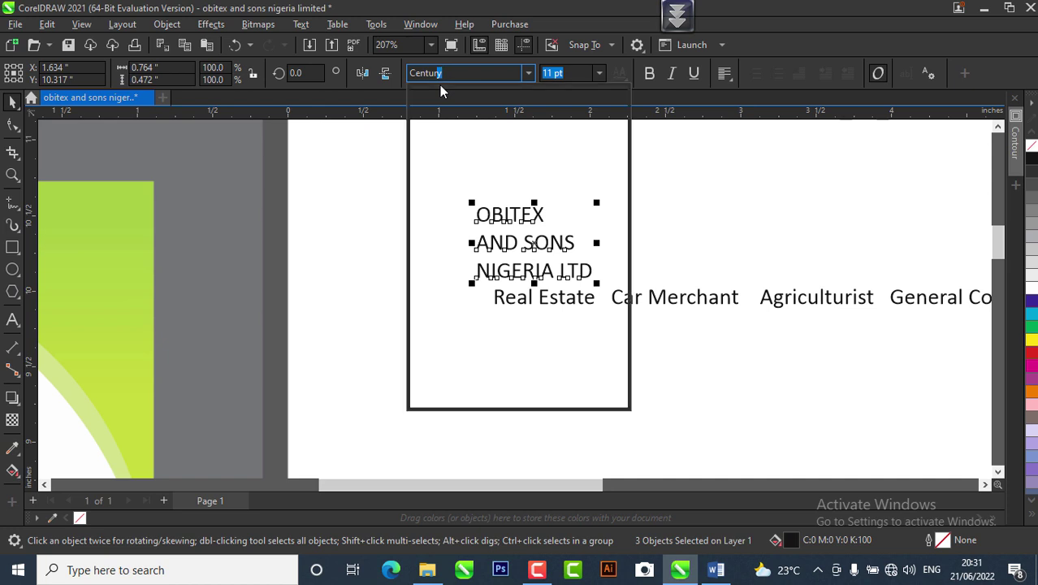
text(y)
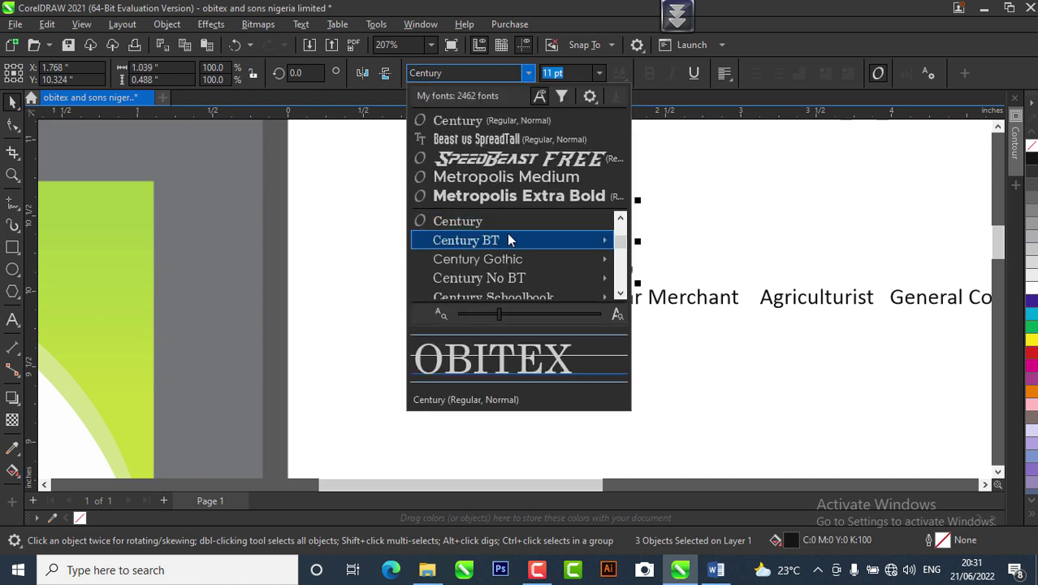
mouse_move(582, 241)
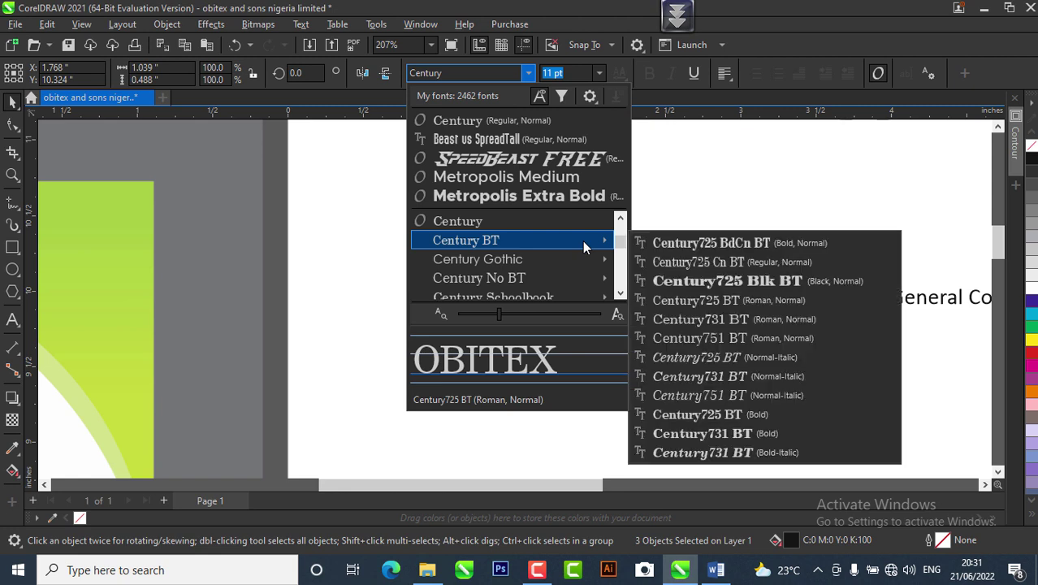
click(731, 281)
click(688, 200)
click(540, 209)
scroll(627, 209, down, 2)
click(660, 204)
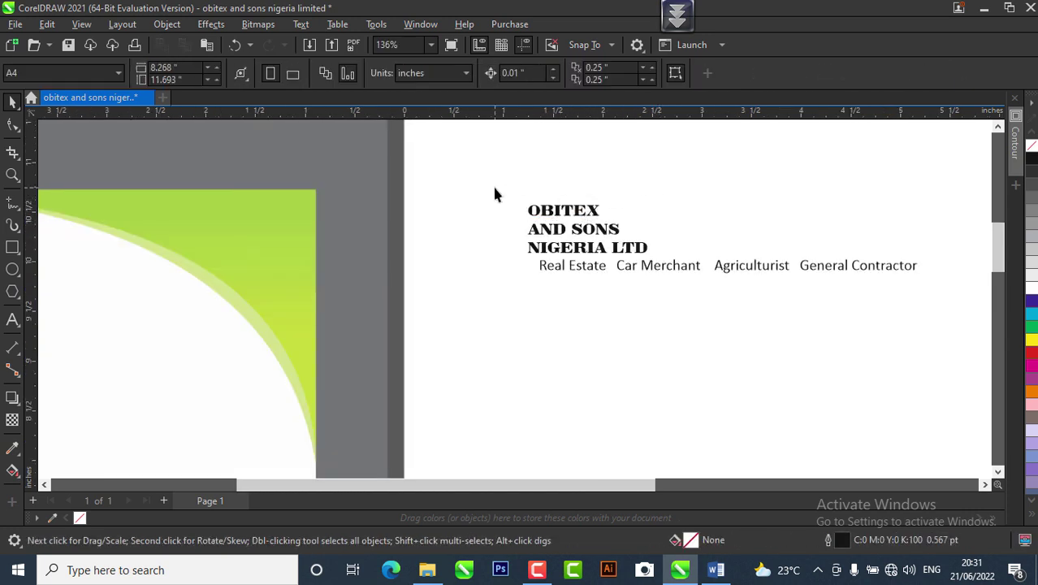
Step: Enlarge the OBITEX line proportionally to match the width of AND SONS
scroll(574, 224, up, 1)
click(584, 213)
scroll(585, 214, up, 2)
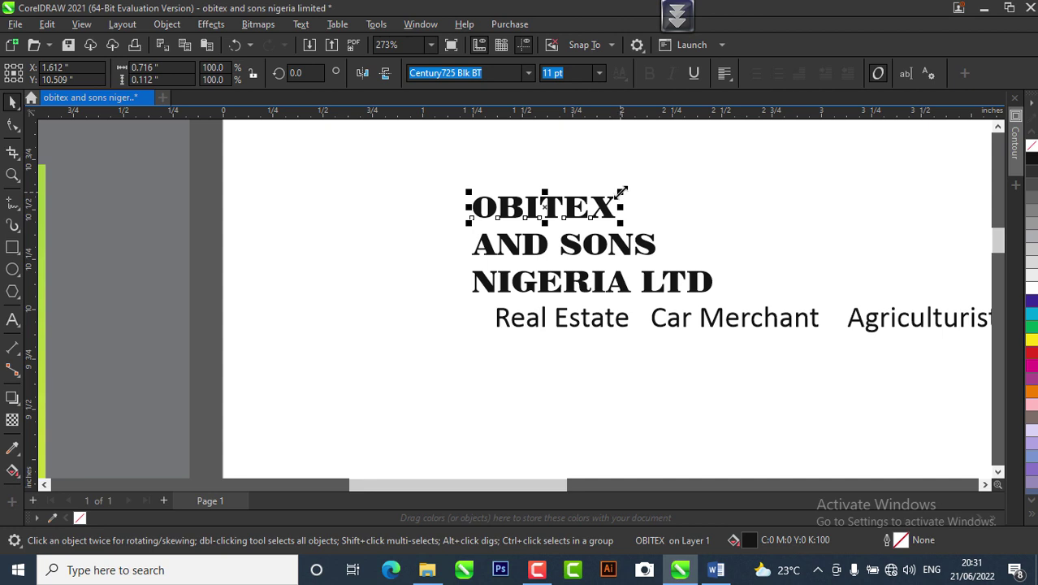
drag(622, 193, 661, 175)
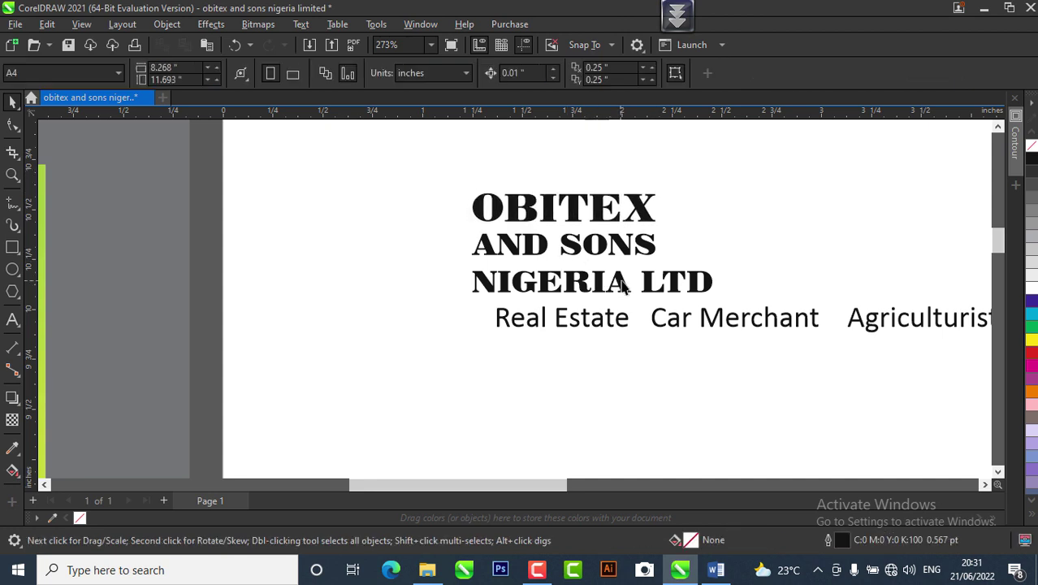
Step: Shrink NIGERIA LTD to about 8.54 pt and nudge AND SONS up slightly to even out the line spacing
click(709, 276)
drag(719, 266, 630, 273)
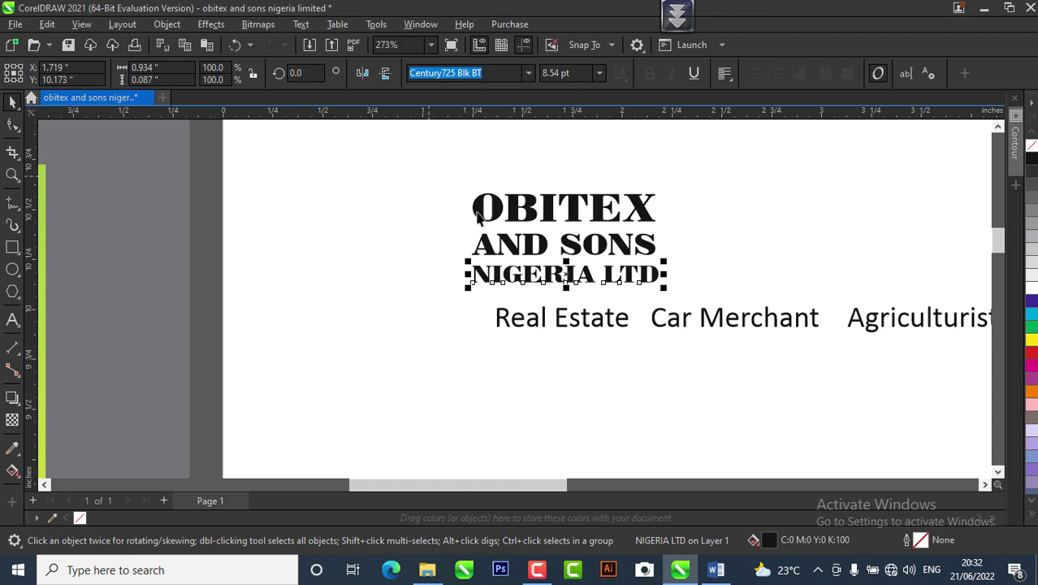
key(Escape)
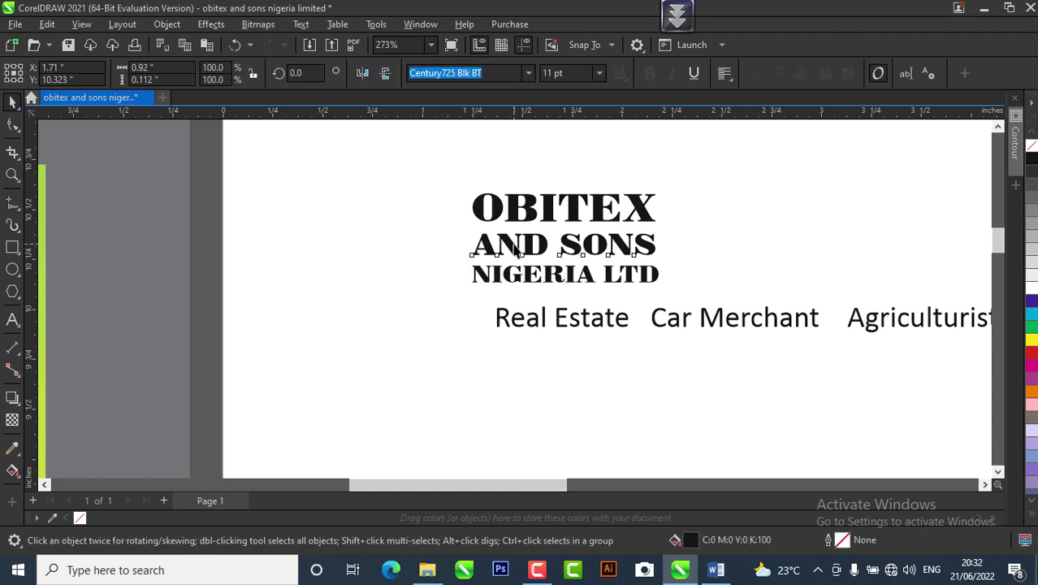
click(515, 250)
key(Escape)
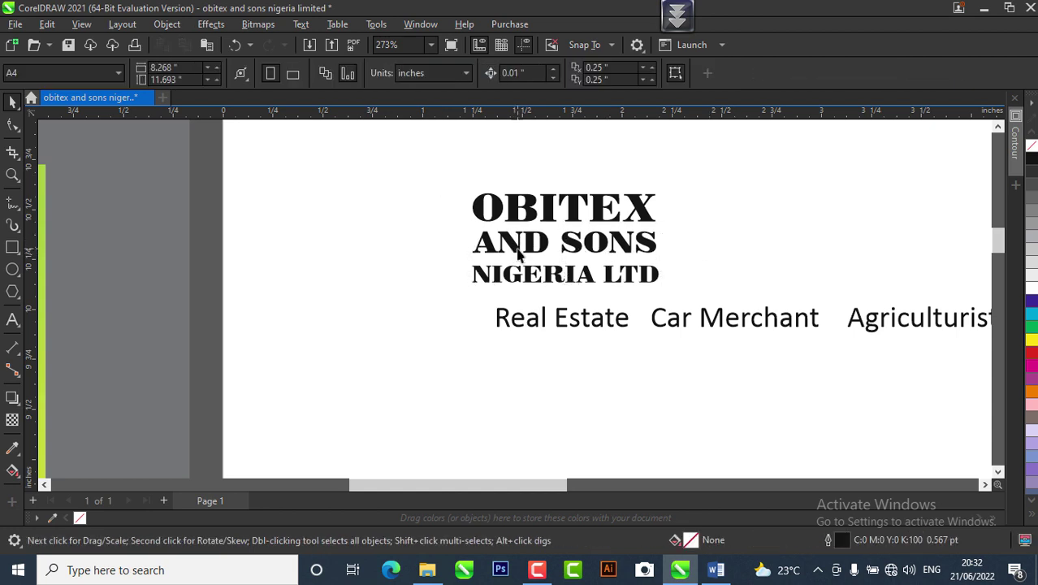
Step: Enlarge the three company name lines together to about 1.65 inches wide and place them at about X 2.52, Y 10.53 inches
scroll(535, 255, down, 2)
scroll(536, 259, up, 1)
scroll(520, 251, down, 2)
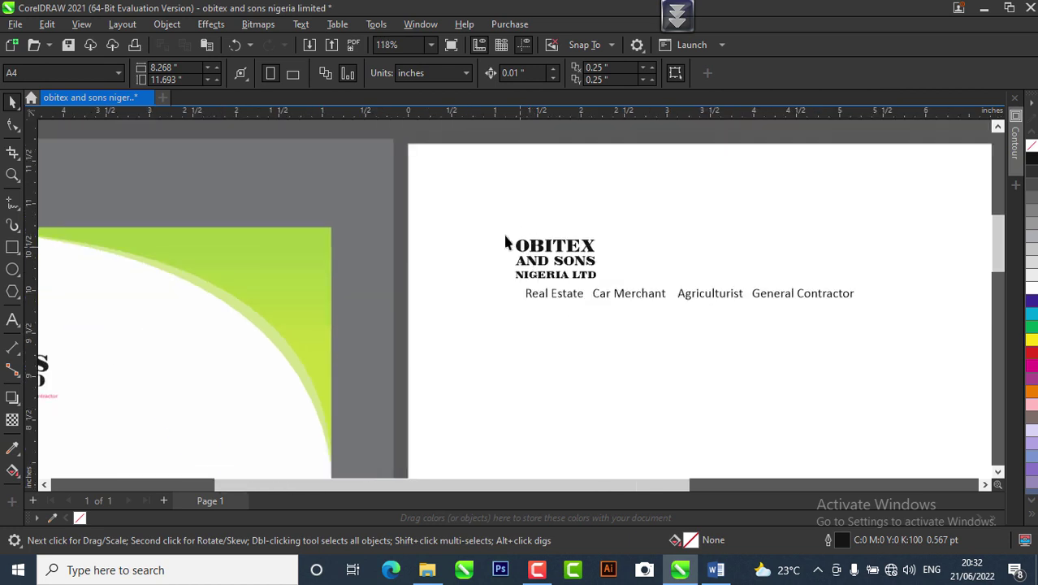
drag(620, 299, 617, 294)
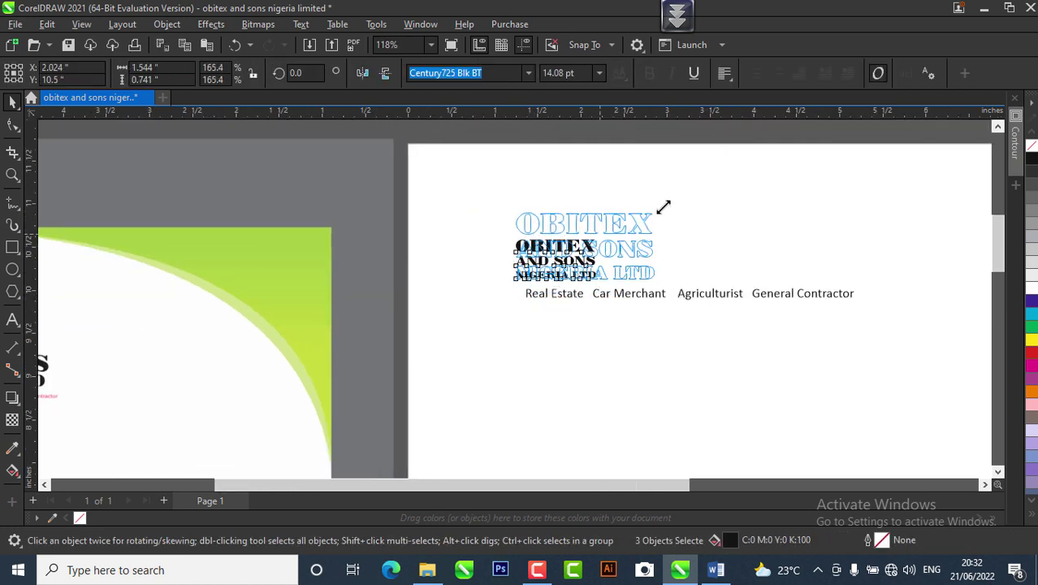
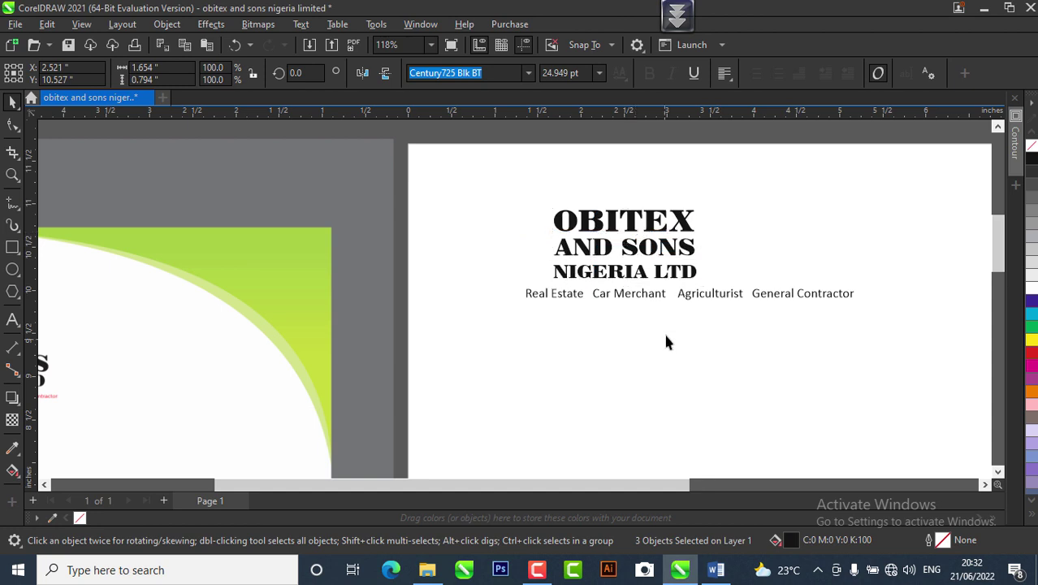
Step: Change the services line's font to AvantGarde Md BT
click(681, 296)
click(468, 72)
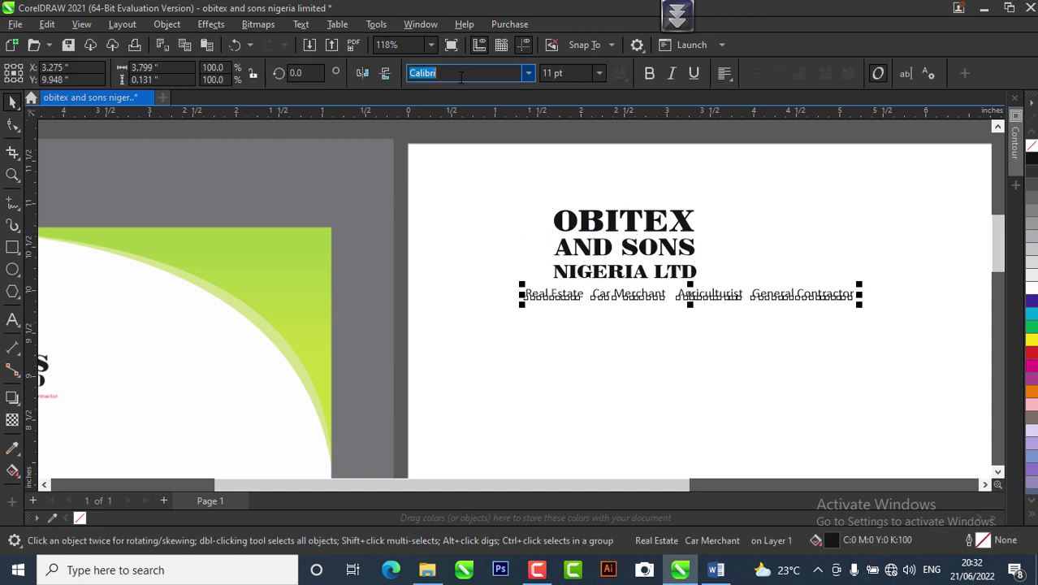
text(Vant)
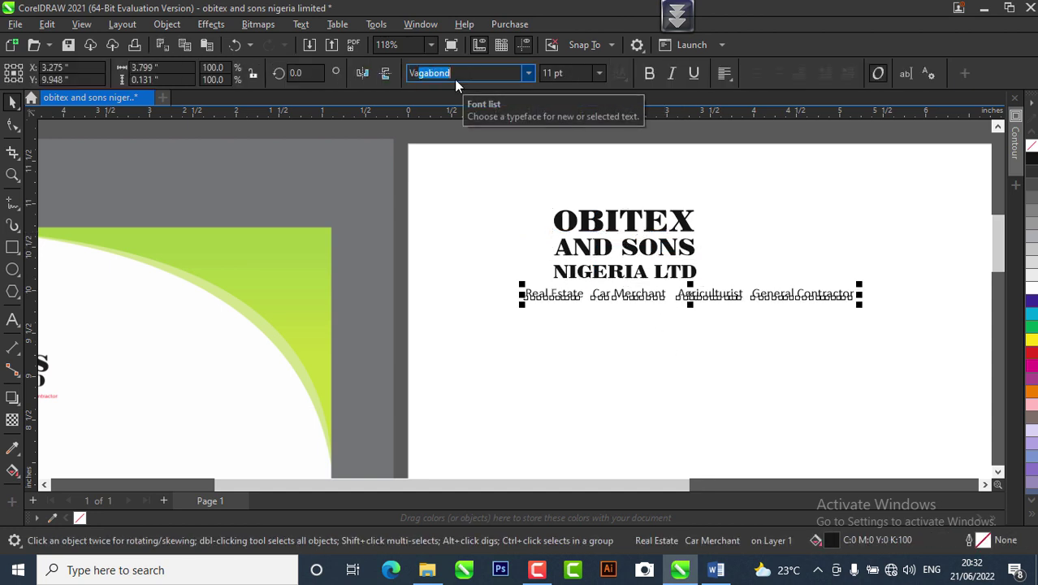
key(Return)
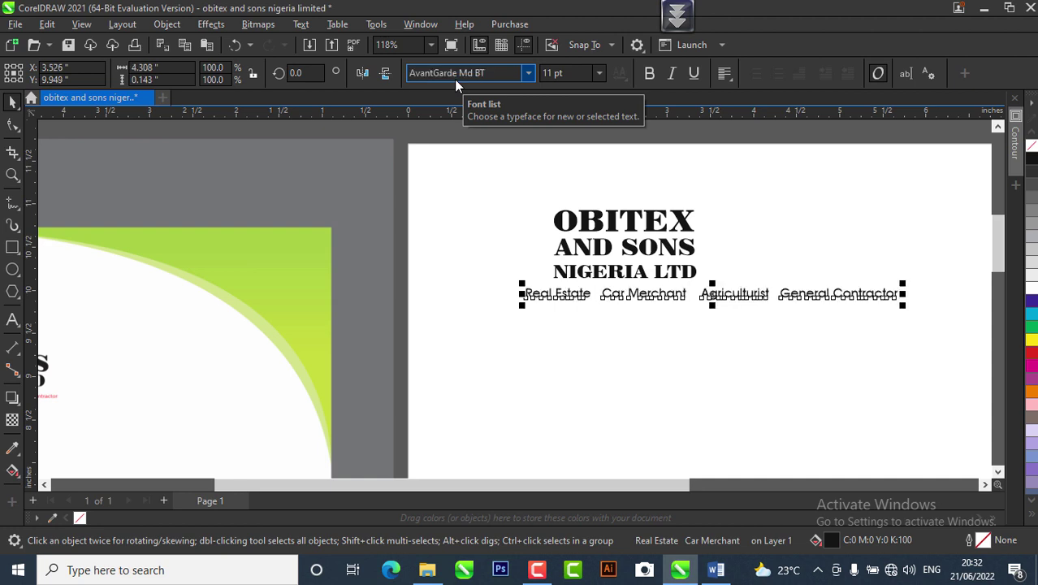
Step: Shrink the services line to about 6.34 pt, about 2.48 inches wide, and place it just below the company name
click(602, 74)
click(572, 169)
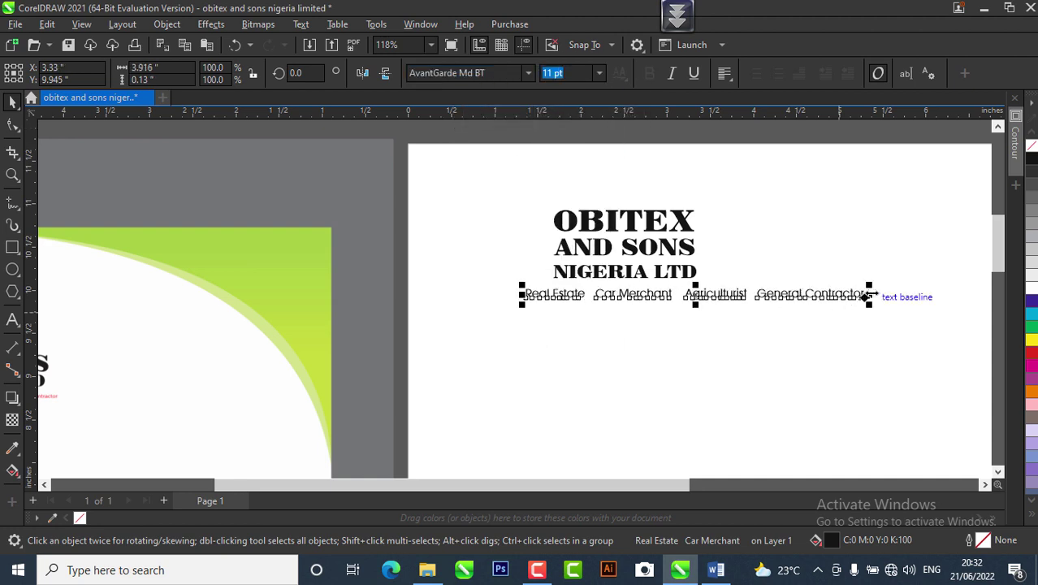
drag(869, 286, 747, 281)
scroll(802, 277, down, 2)
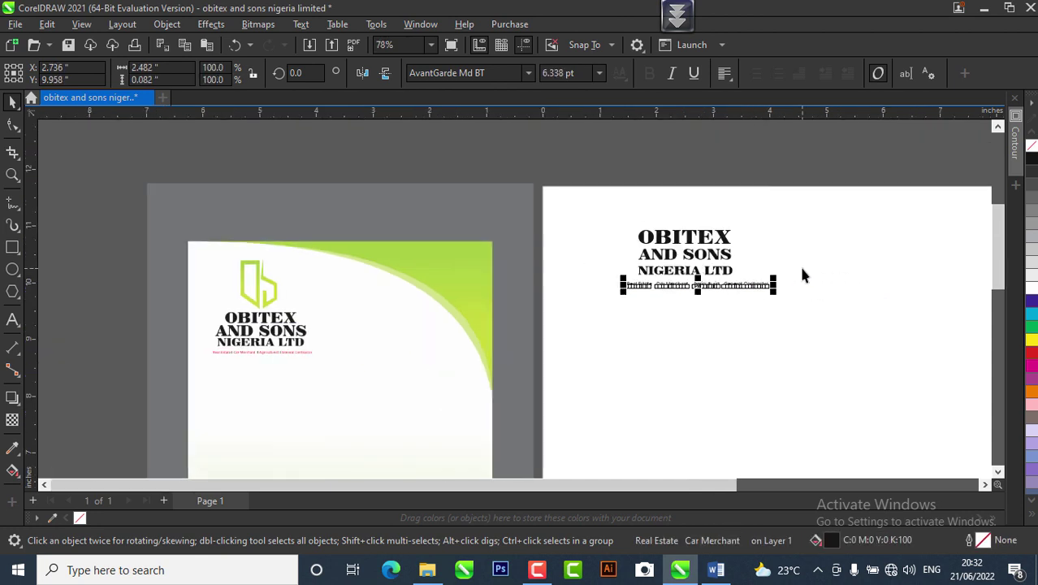
scroll(245, 286, up, 3)
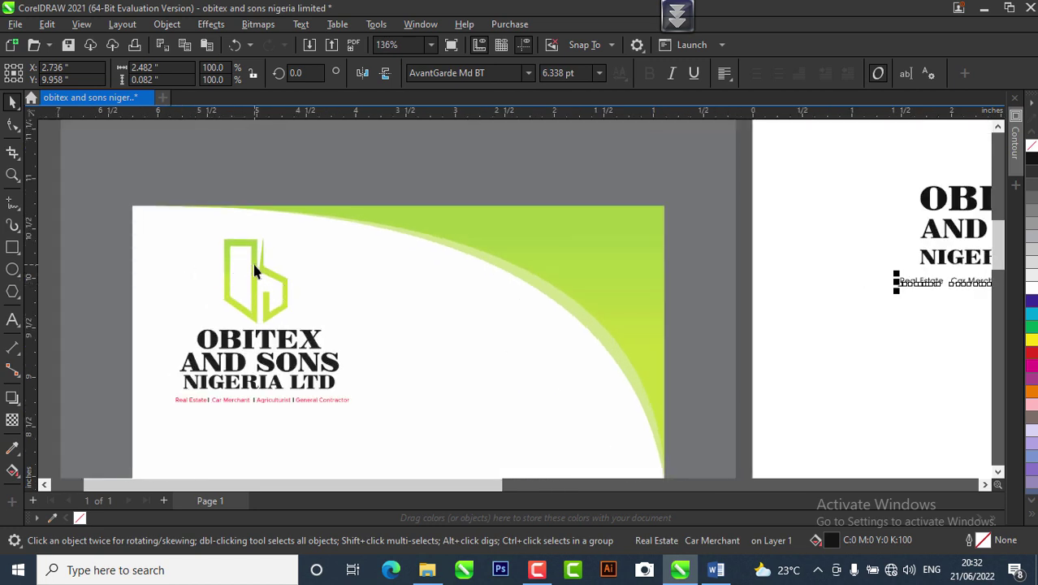
scroll(195, 241, down, 3)
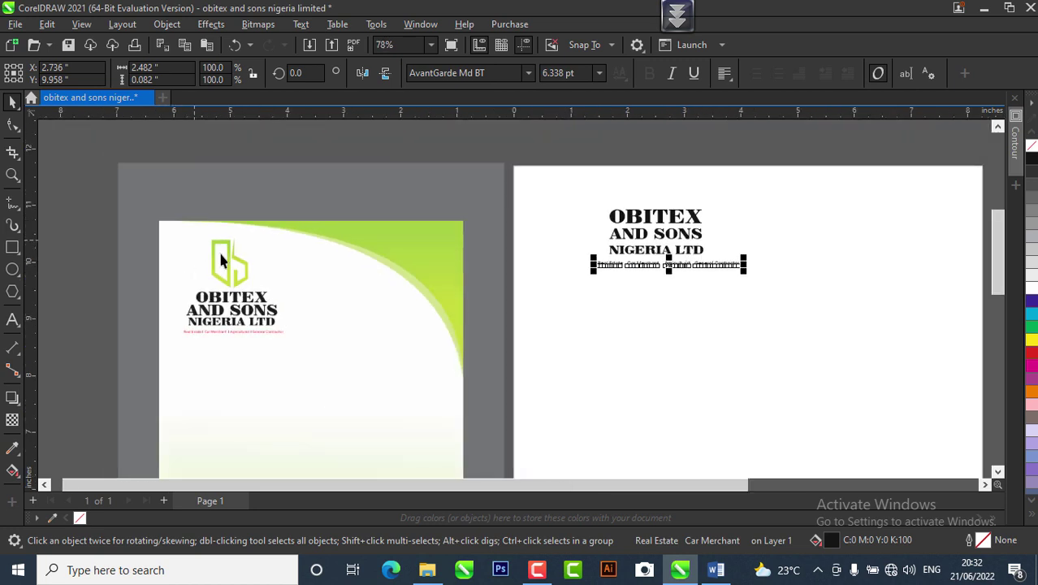
Step: Place two vertical guidelines near the page's left side, at about X 0.65 and 1.45 inches
click(708, 331)
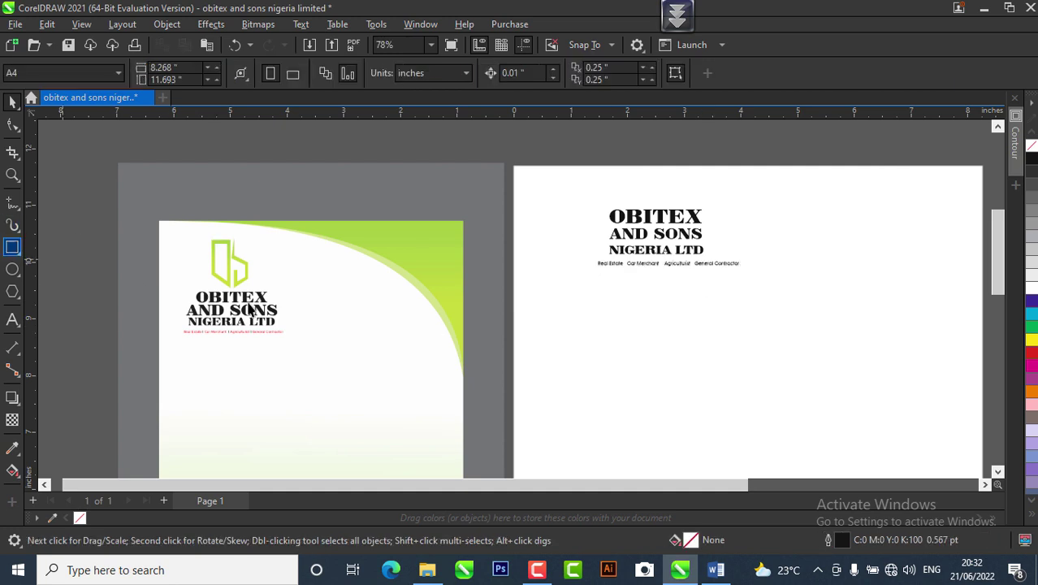
click(13, 203)
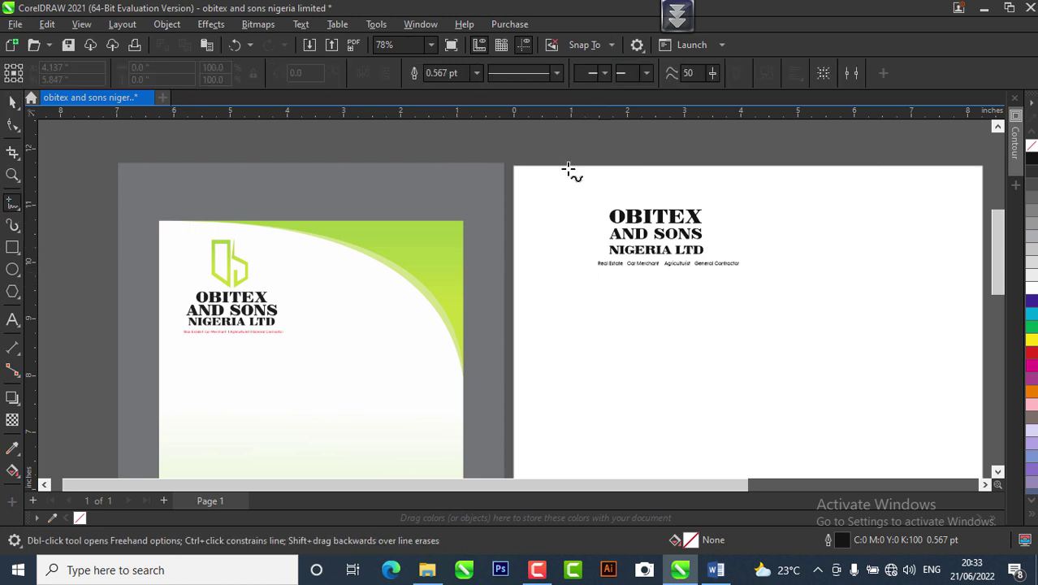
click(13, 102)
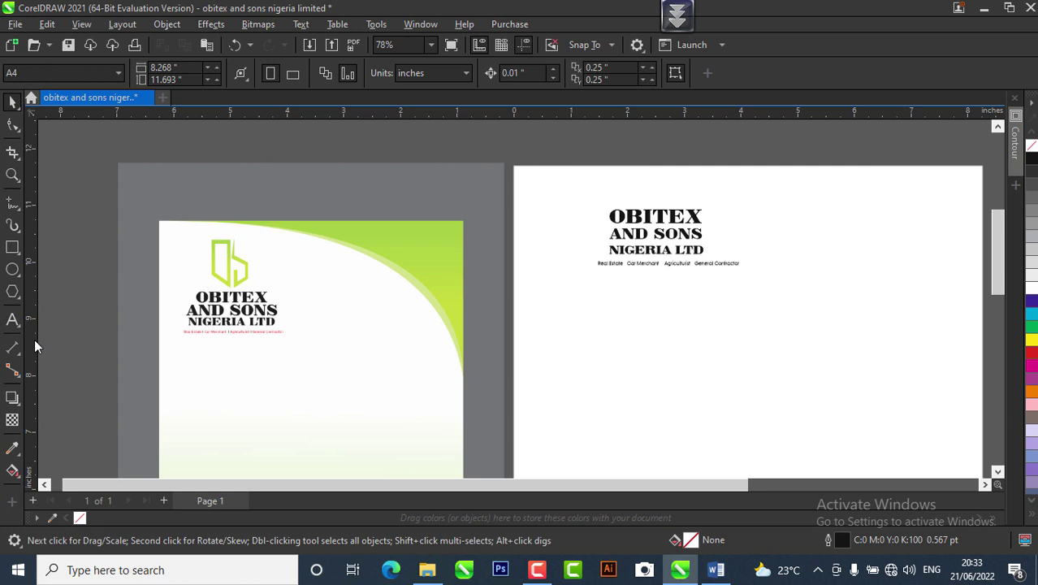
drag(35, 347, 596, 325)
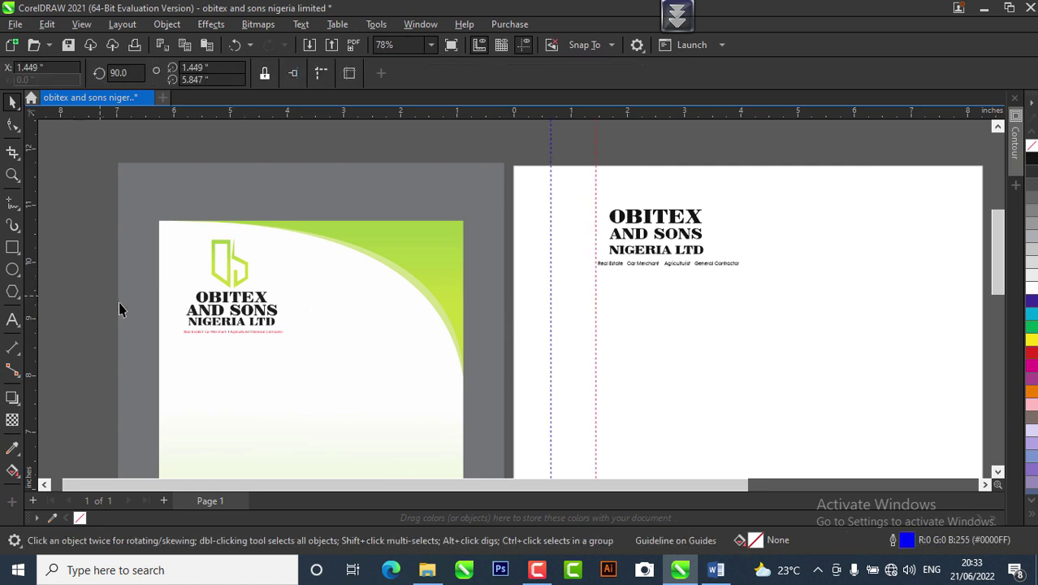
Step: Add horizontal guidelines at about Y 9.085 and 7.126 inches and shift the right-hand vertical guideline to about X 1.592 inches
drag(463, 116, 495, 314)
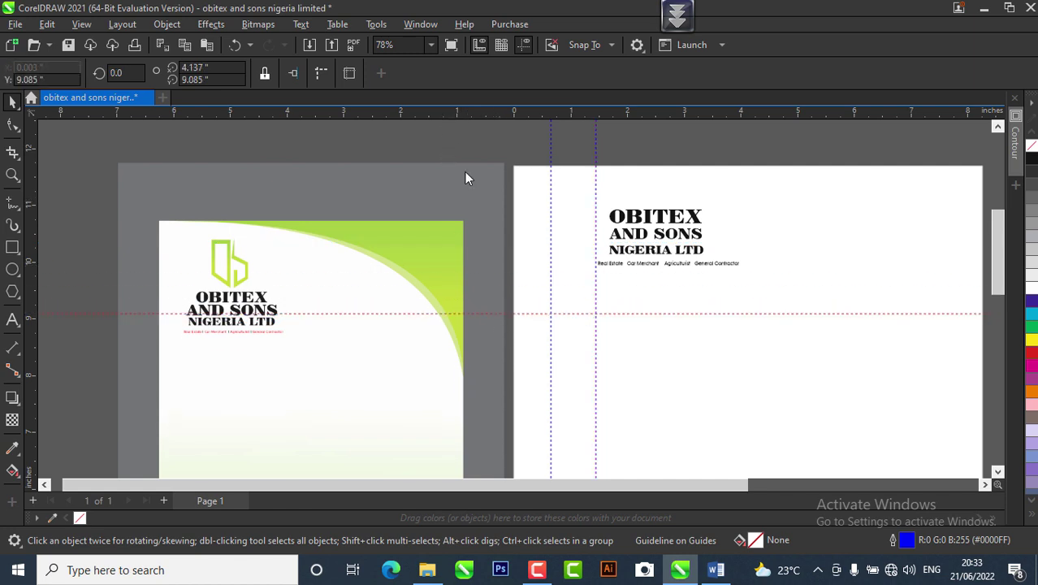
drag(496, 416, 497, 424)
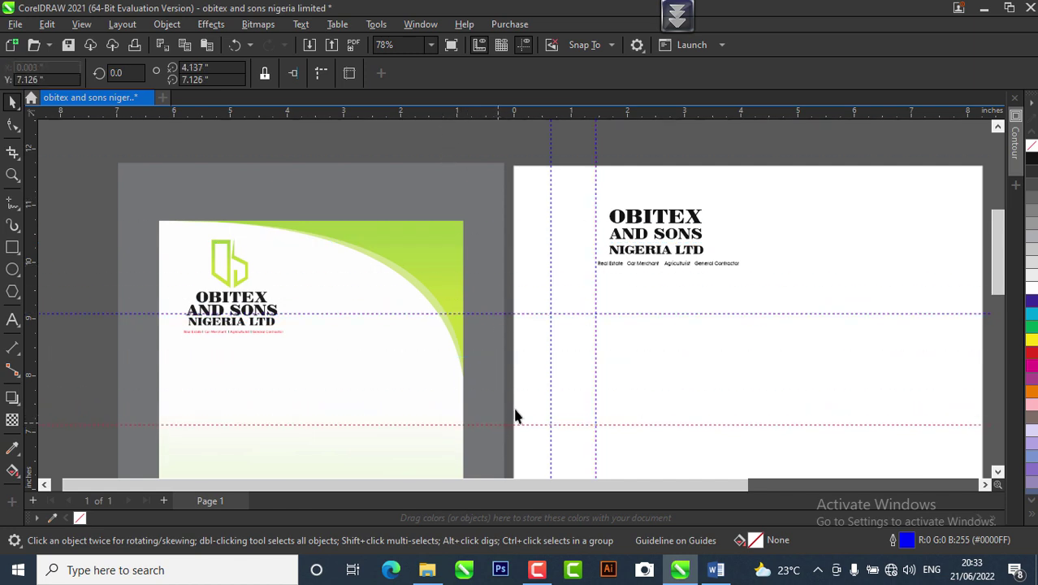
scroll(570, 387, up, 2)
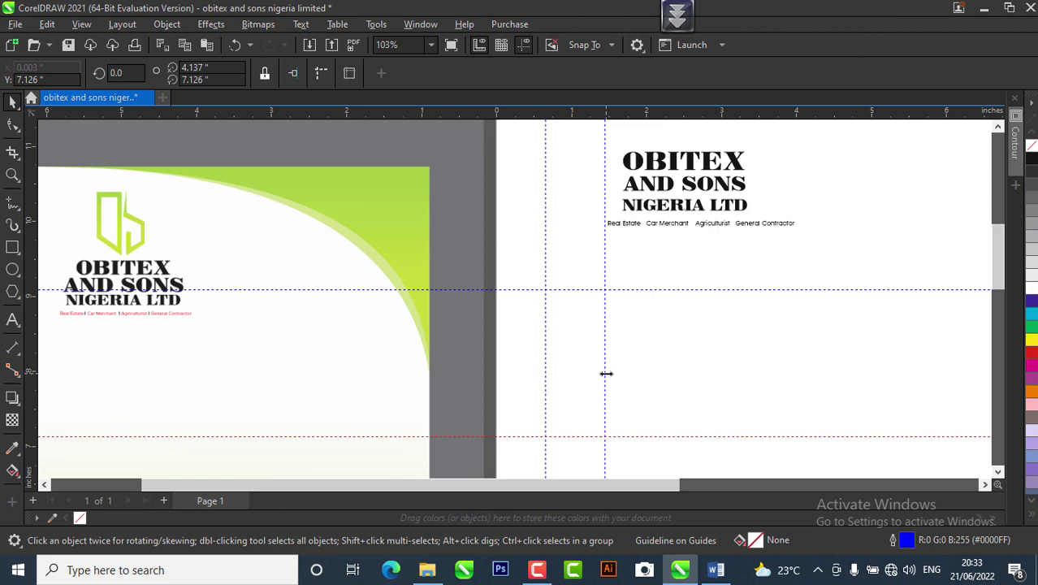
drag(606, 373, 616, 381)
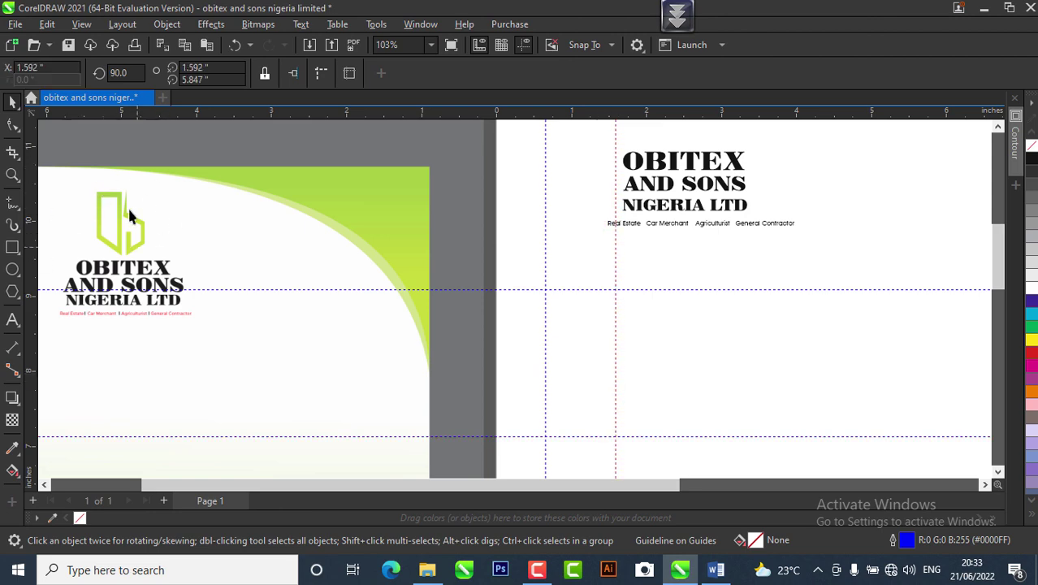
Step: Draw a closed four-sided logo outline between the guidelines with the Freehand tool, slanted at the bottom, about 0.94 by 1.96 inches
scroll(113, 221, up, 5)
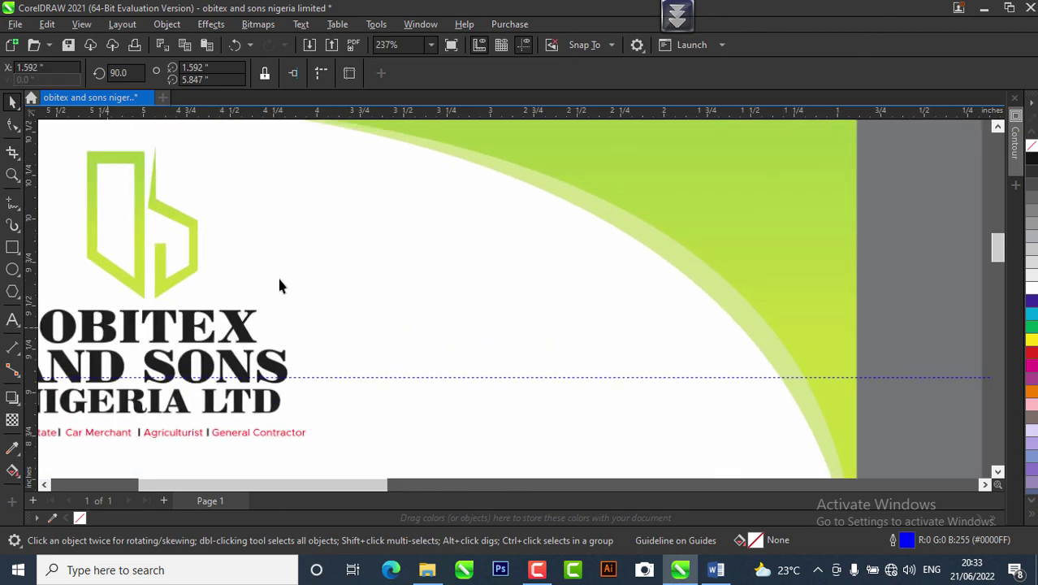
scroll(86, 220, down, 5)
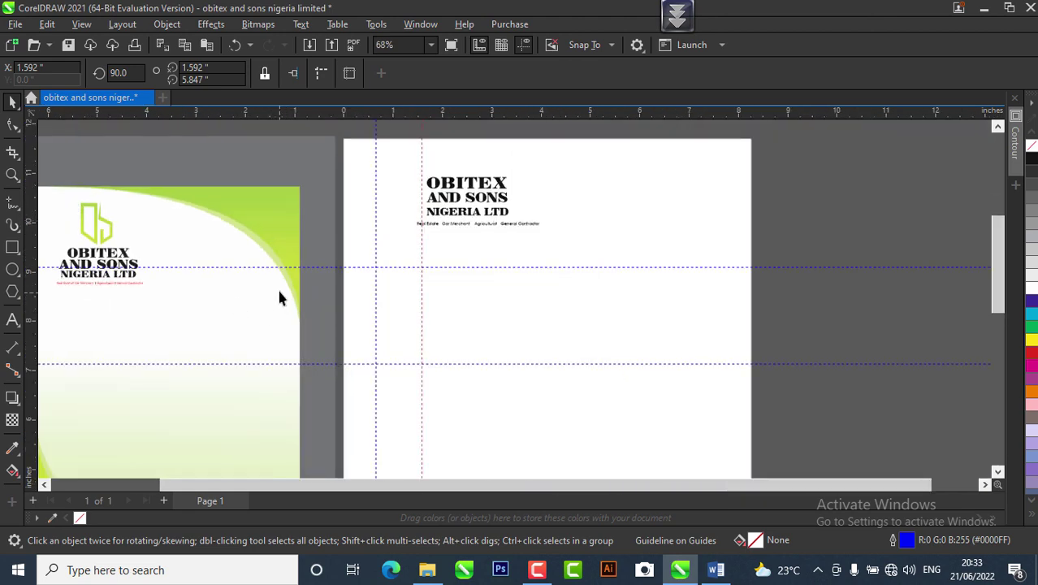
scroll(402, 345, up, 2)
scroll(357, 295, down, 2)
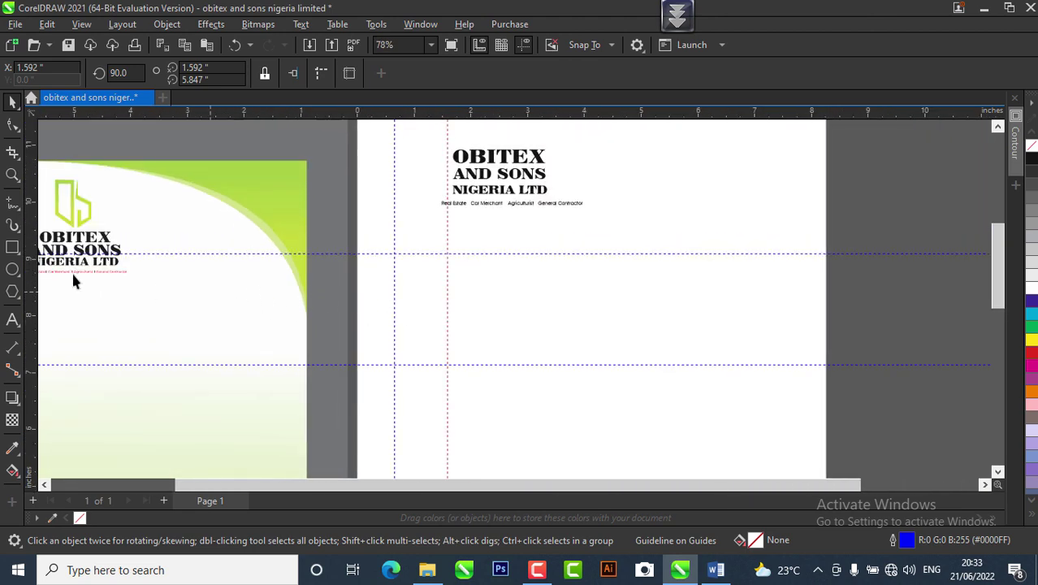
click(10, 206)
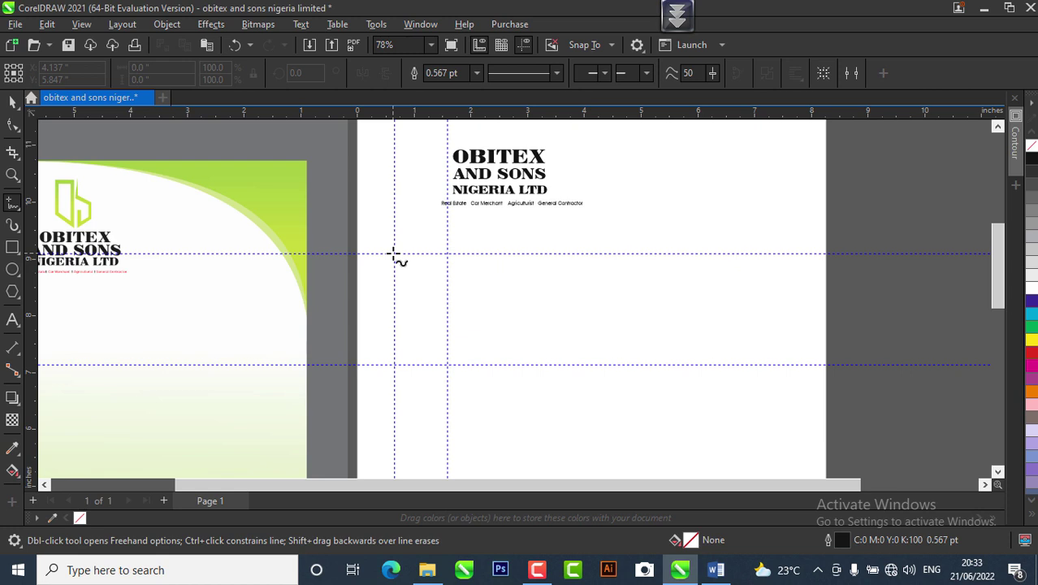
click(394, 255)
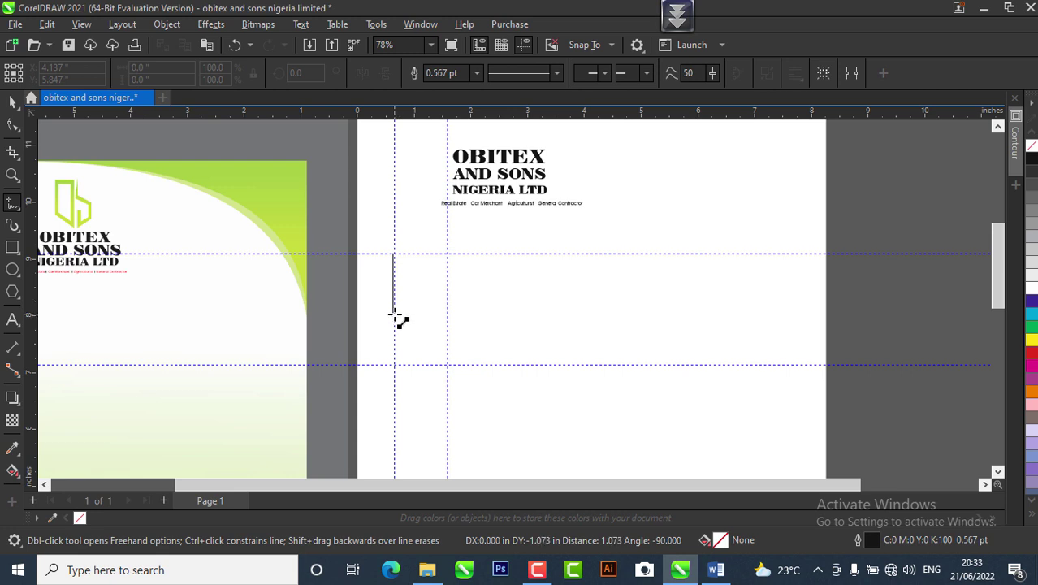
click(394, 315)
click(394, 317)
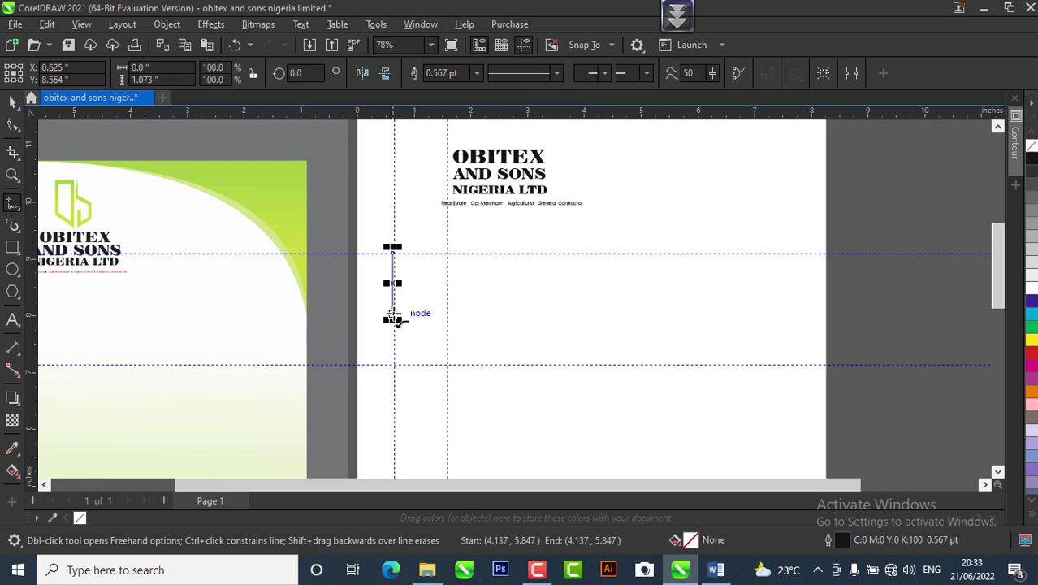
click(446, 363)
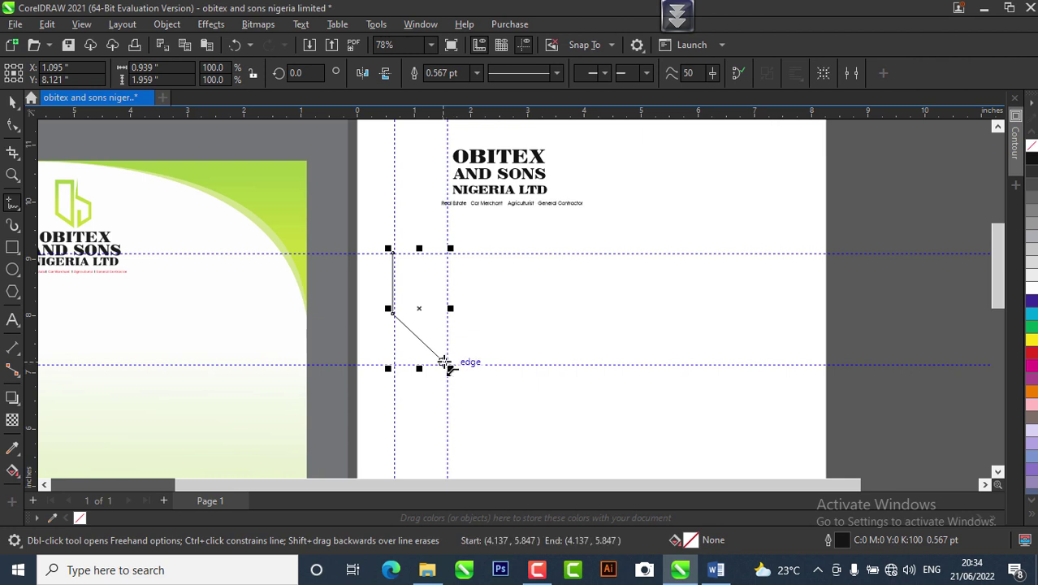
click(447, 363)
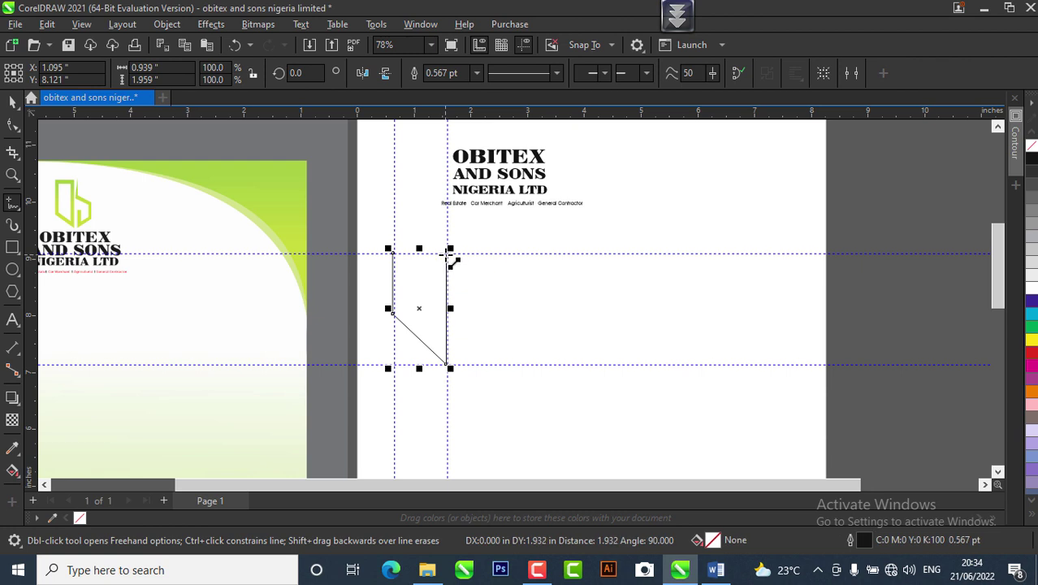
click(446, 254)
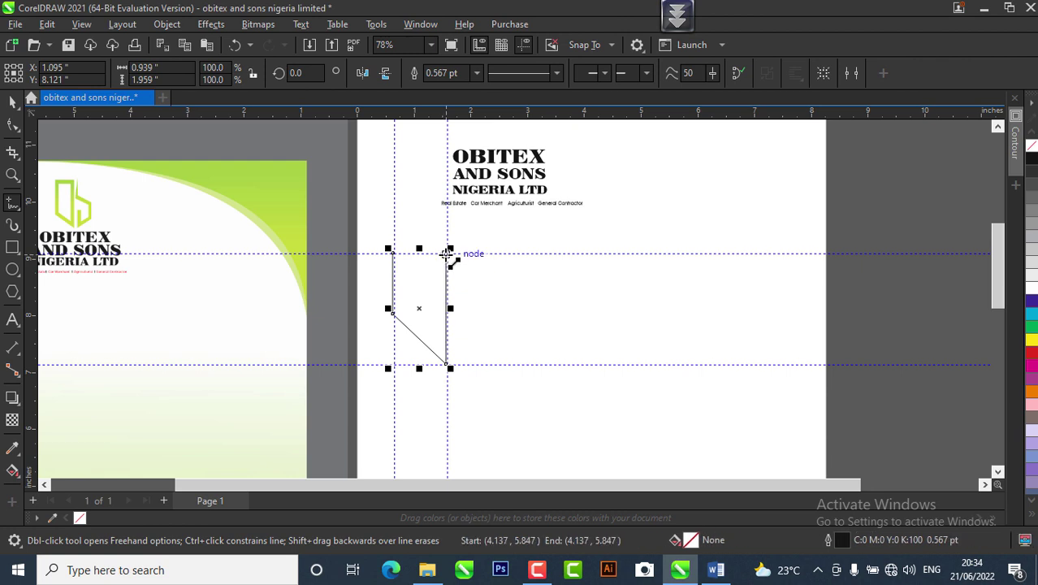
click(393, 254)
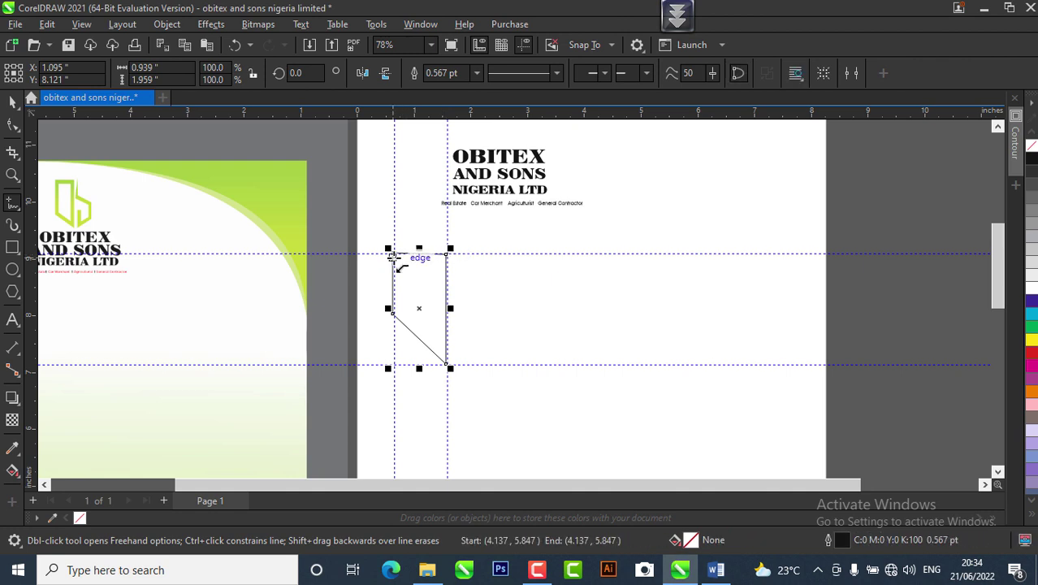
click(13, 101)
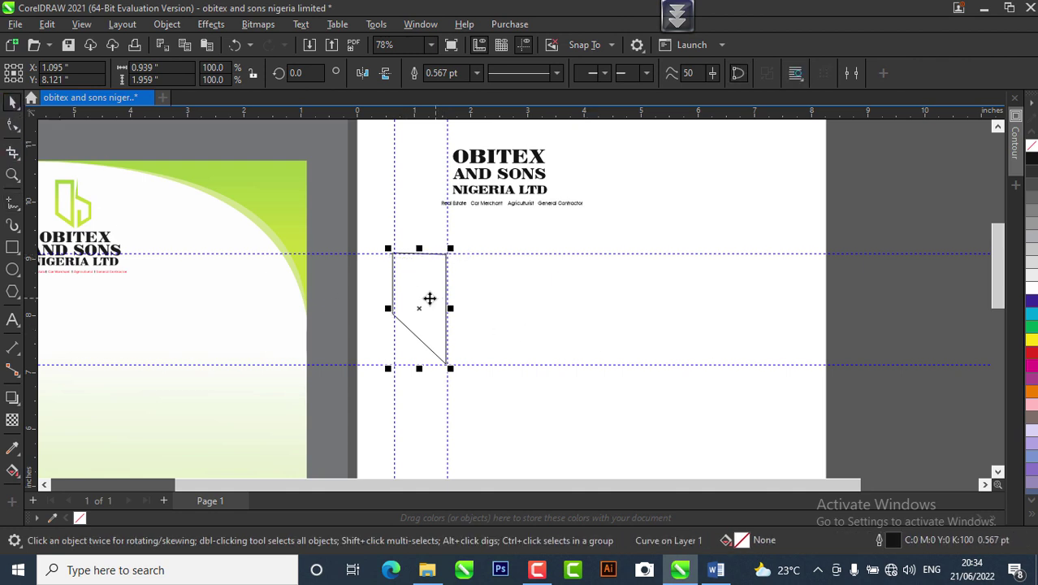
click(511, 323)
Step: Move the outline's lower-left node down to about Y 7.8 inches to flatten the slanted bottom edge
scroll(406, 316, up, 3)
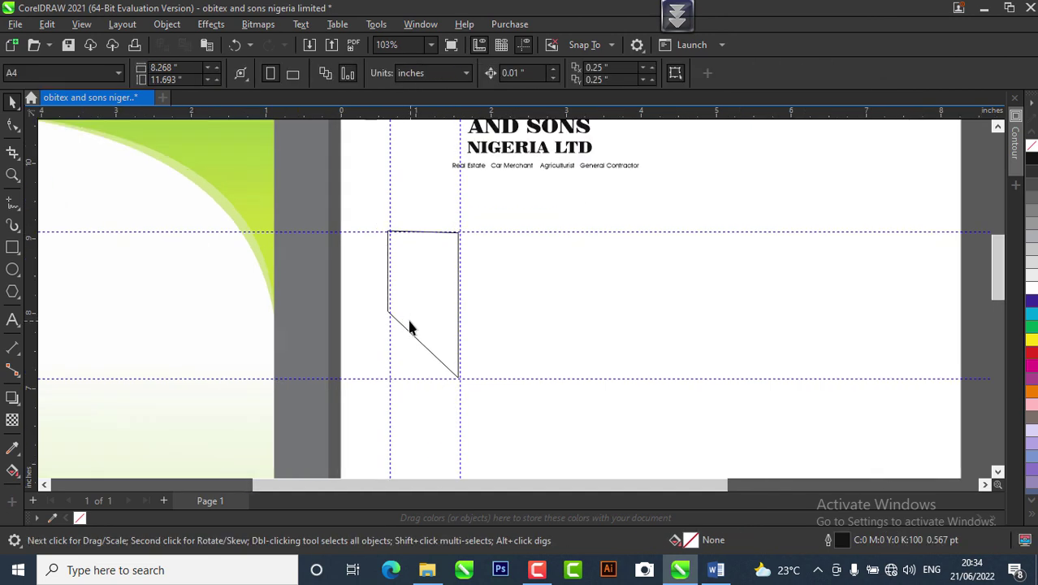
click(404, 308)
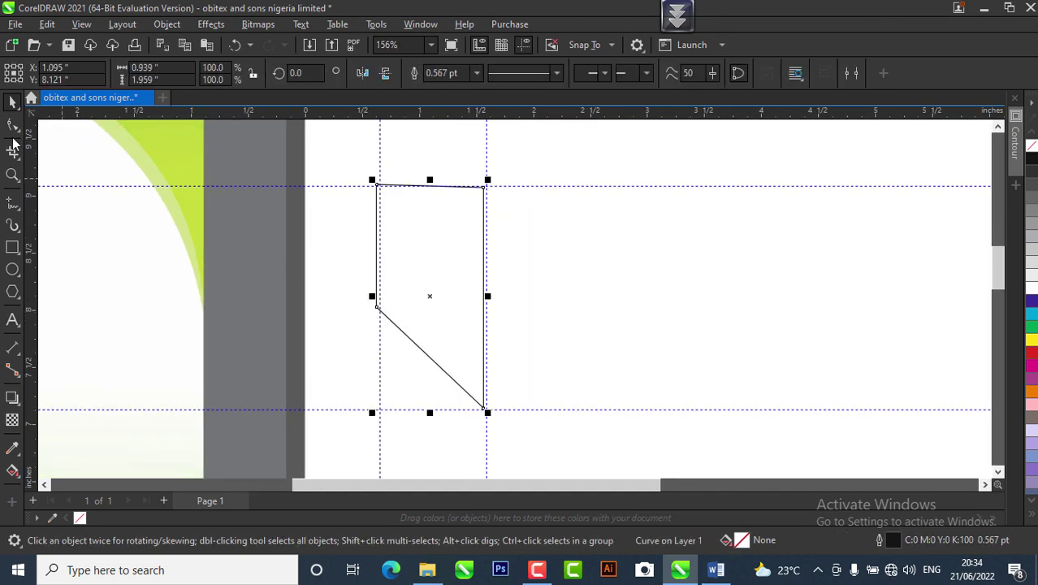
click(13, 125)
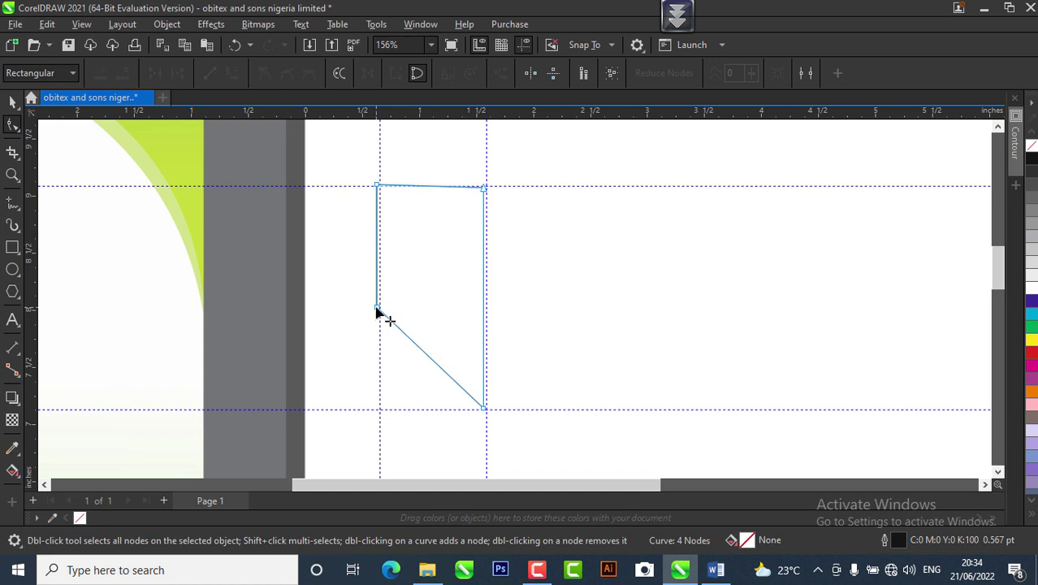
drag(377, 309, 382, 339)
scroll(500, 318, down, 5)
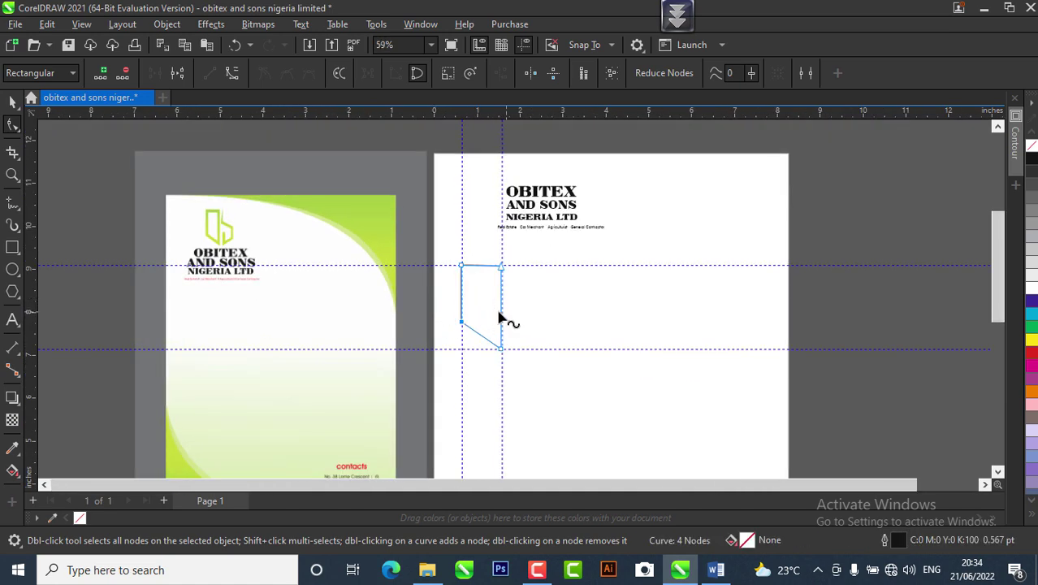
click(13, 102)
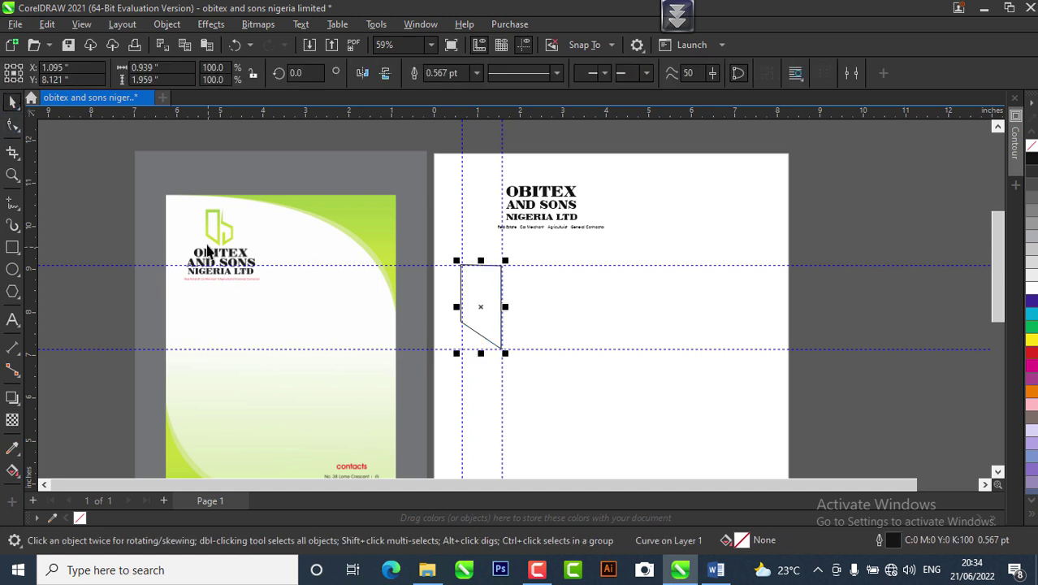
Step: Shift the outline slightly right to about X 1.119 inches so its sides line up with the vertical guidelines
scroll(367, 294, up, 1)
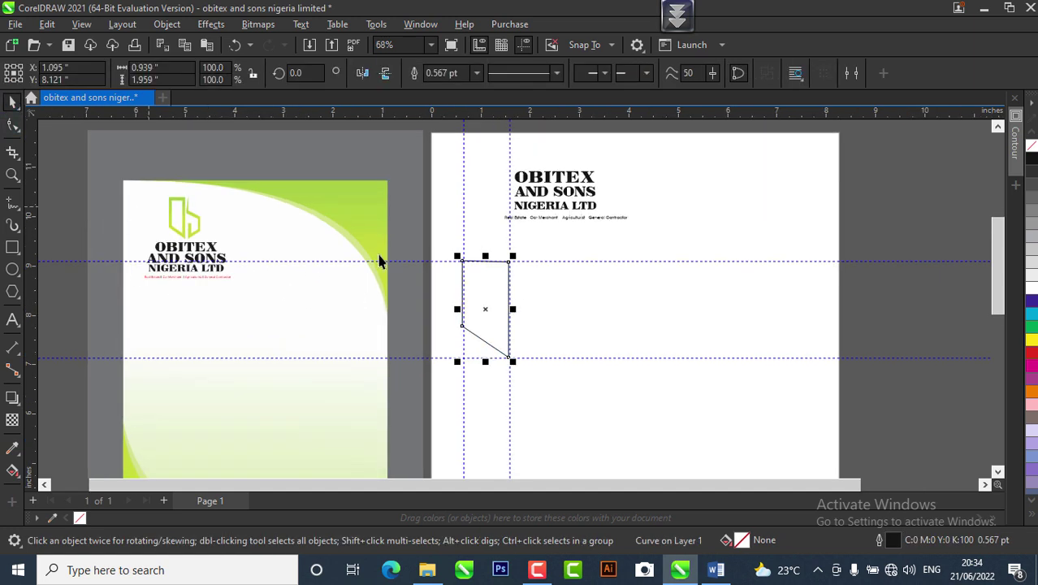
scroll(470, 292, up, 6)
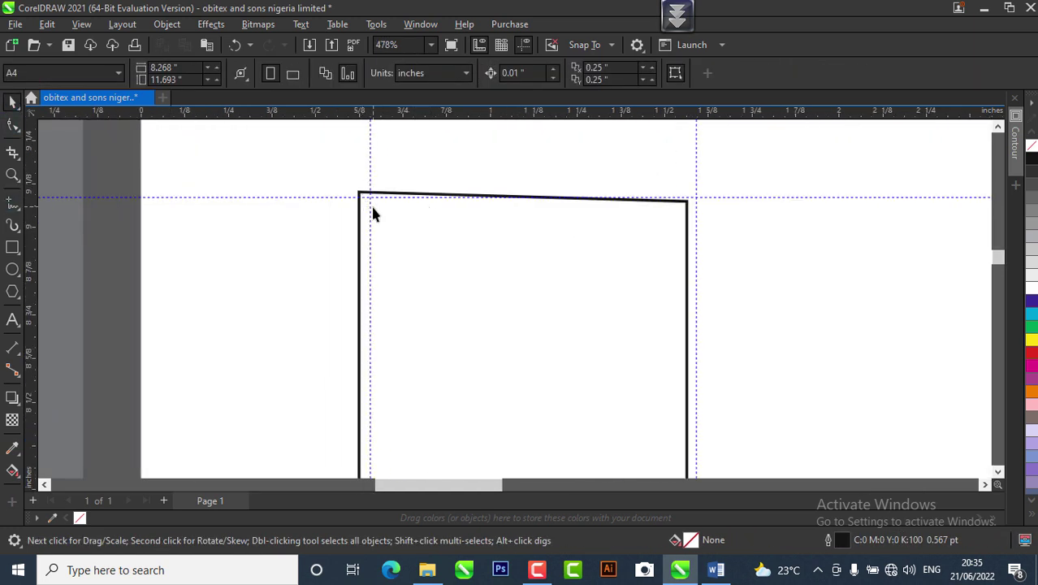
scroll(373, 213, down, 1)
scroll(480, 202, up, 1)
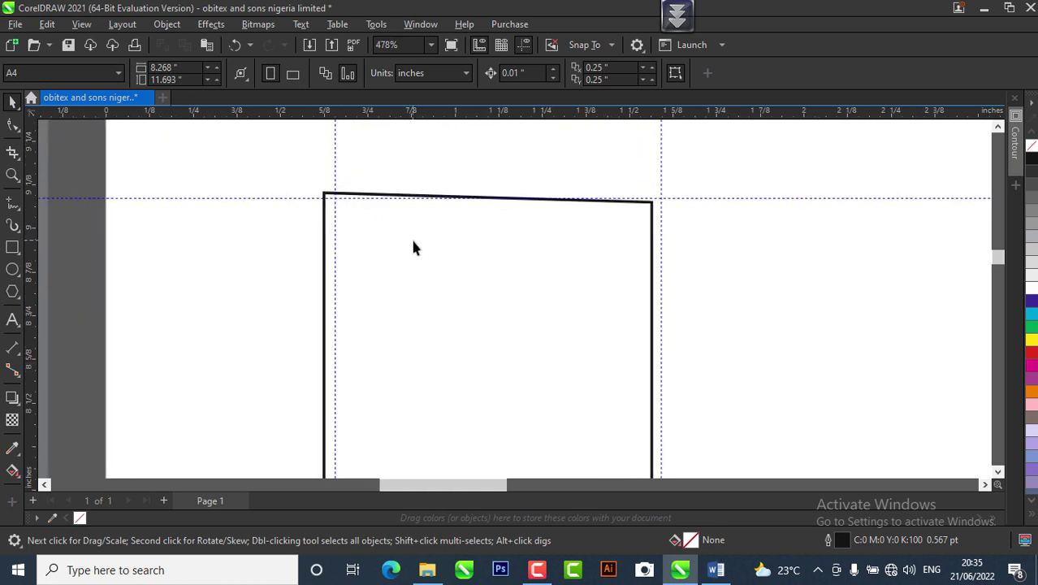
drag(412, 270, 420, 274)
scroll(404, 238, up, 3)
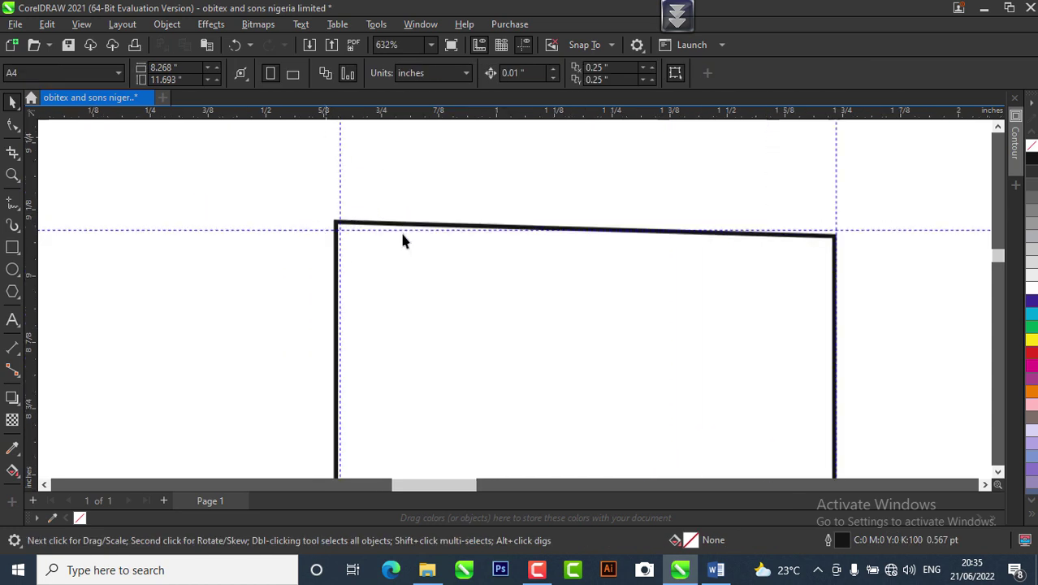
Step: Lower the outline's upper-left node onto the upper horizontal guideline
scroll(385, 236, up, 2)
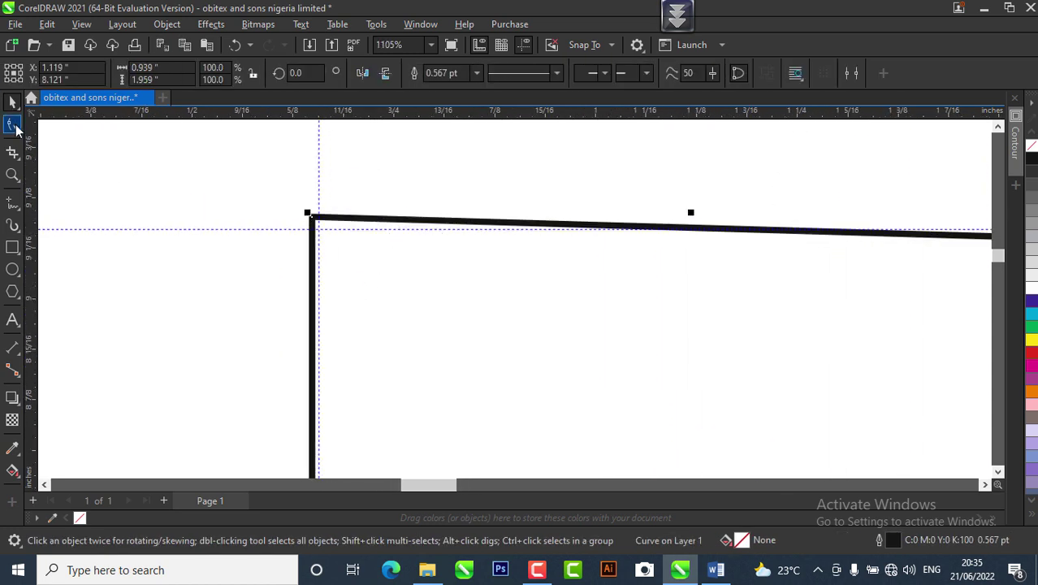
click(13, 125)
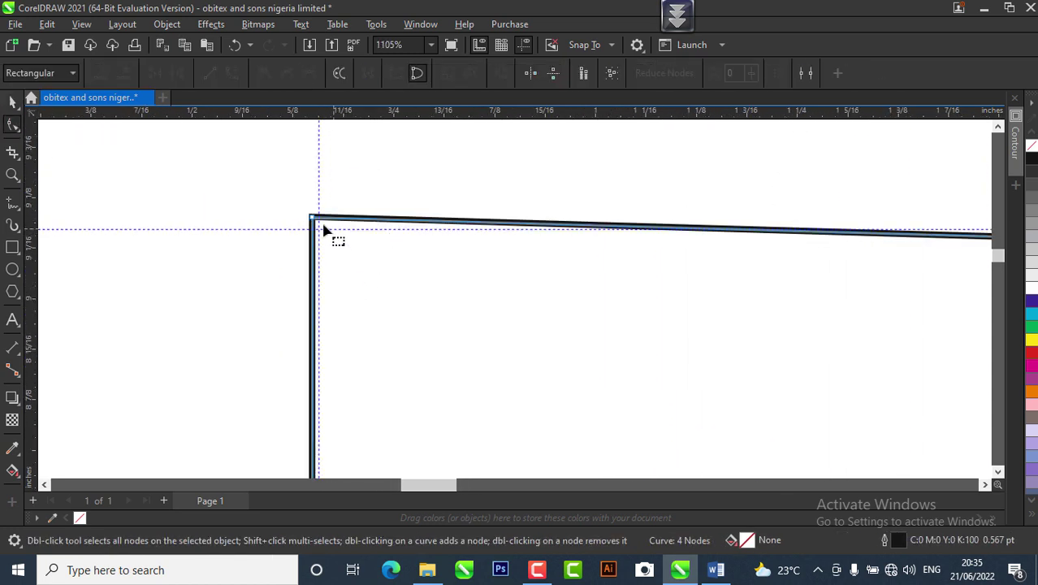
drag(311, 220, 312, 230)
Step: Raise the outline's upper-right node to the intersection of the upper horizontal and right vertical guidelines to level the top edge
scroll(752, 262, down, 5)
scroll(700, 202, up, 6)
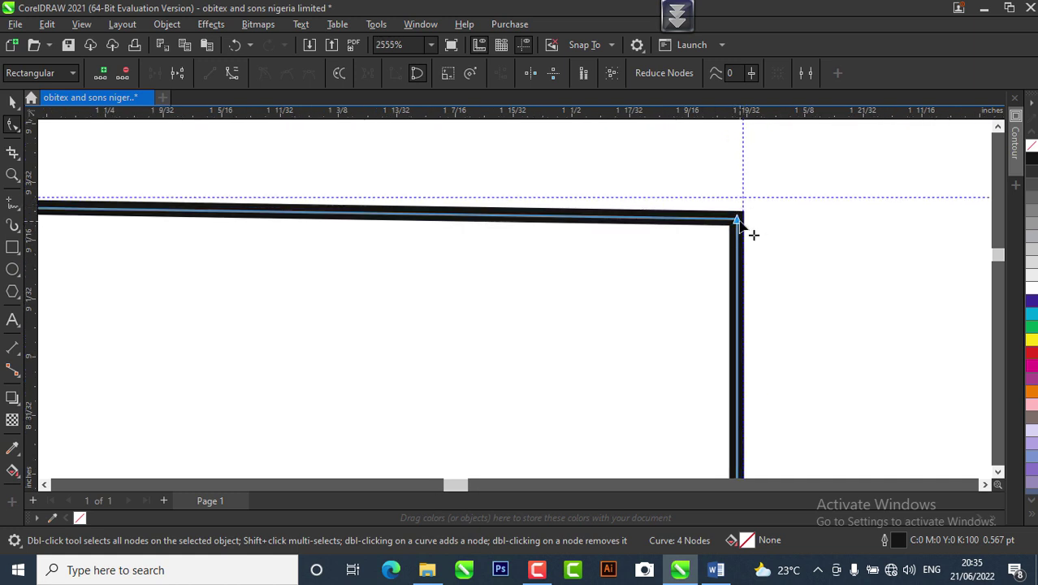
drag(736, 221, 741, 198)
scroll(803, 247, down, 8)
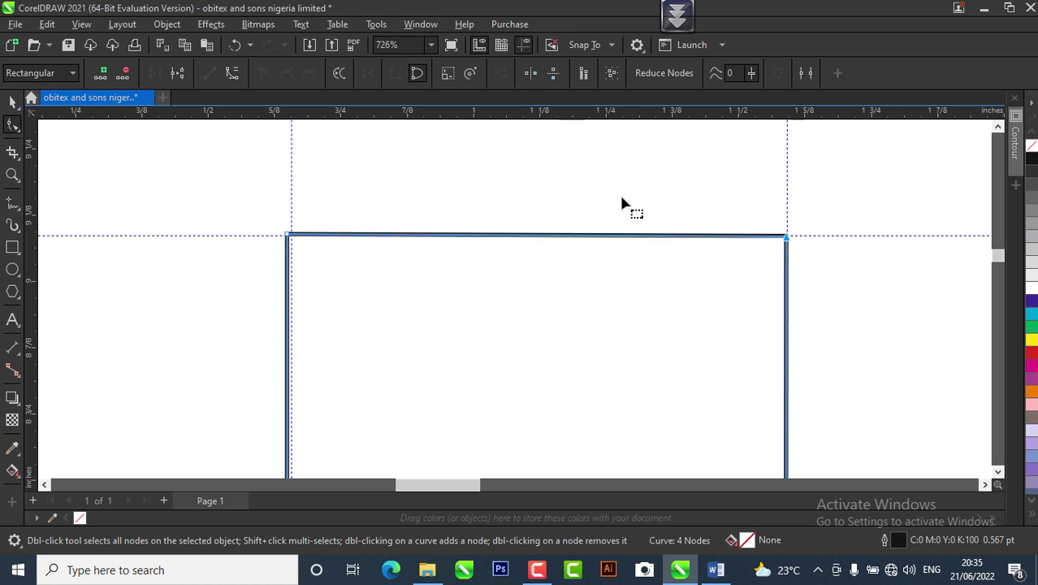
scroll(569, 187, down, 6)
scroll(617, 349, up, 3)
scroll(599, 325, down, 3)
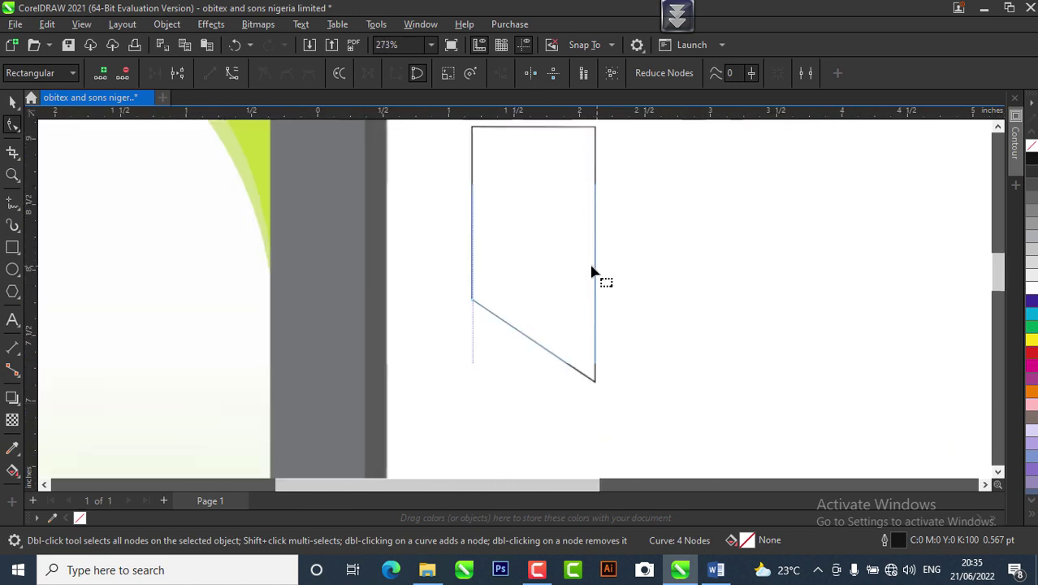
scroll(592, 273, down, 1)
scroll(584, 211, up, 3)
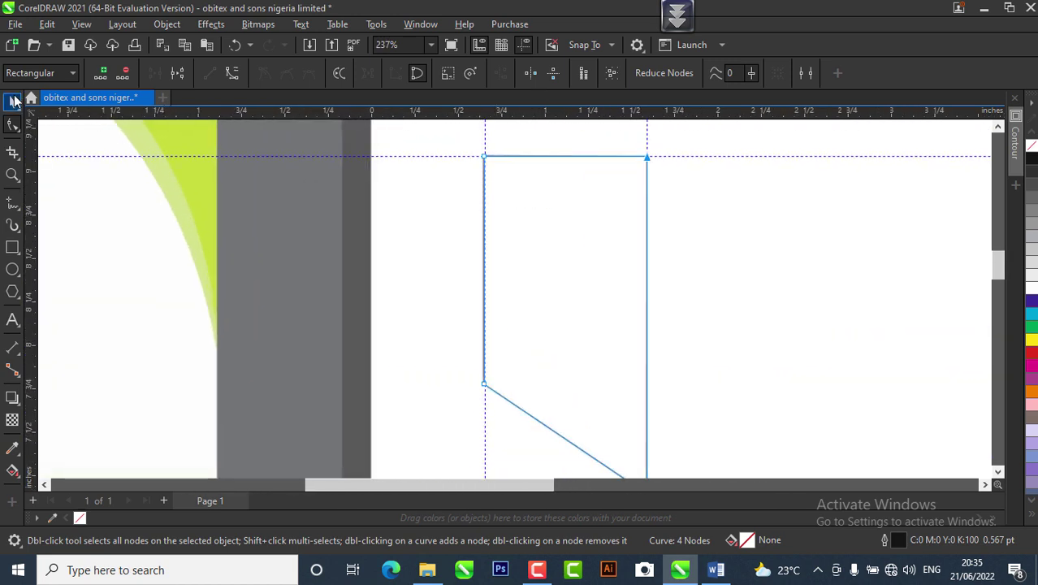
click(13, 100)
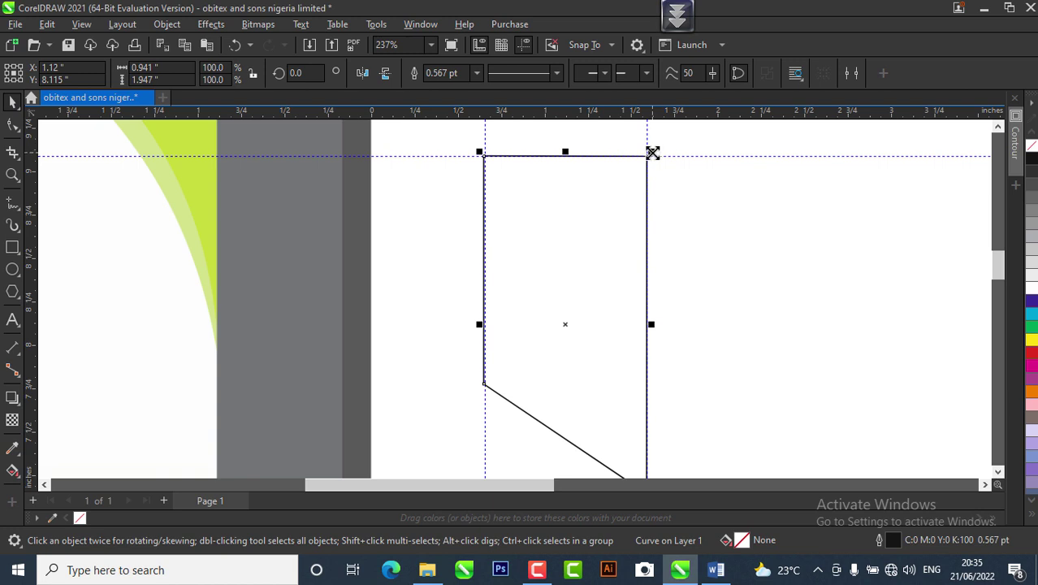
Step: Create a smaller concentric copy inside the logo outline, scaled to about 64.5%
drag(652, 153, 625, 187)
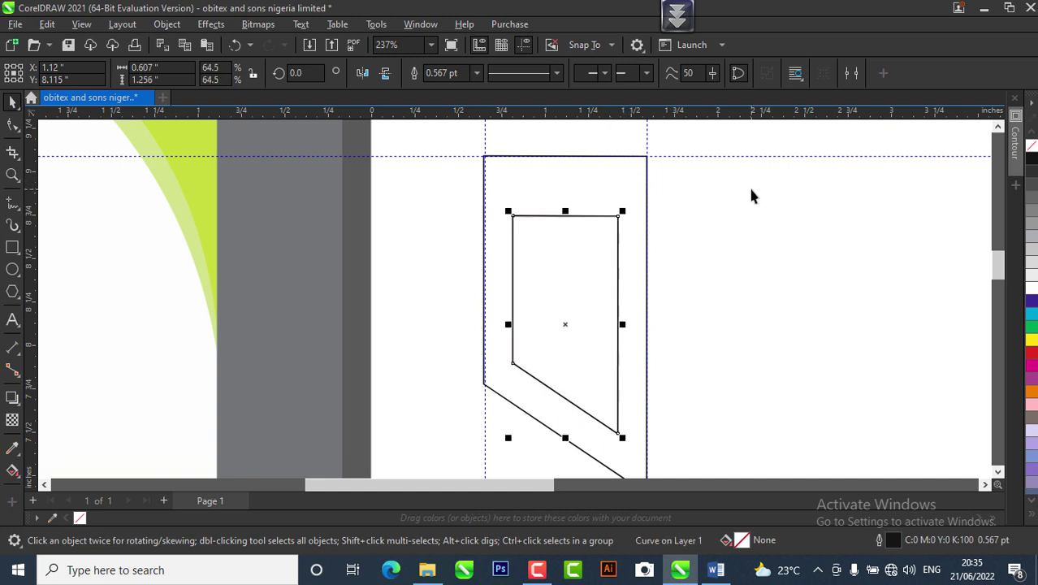
scroll(602, 245, down, 1)
scroll(635, 281, up, 1)
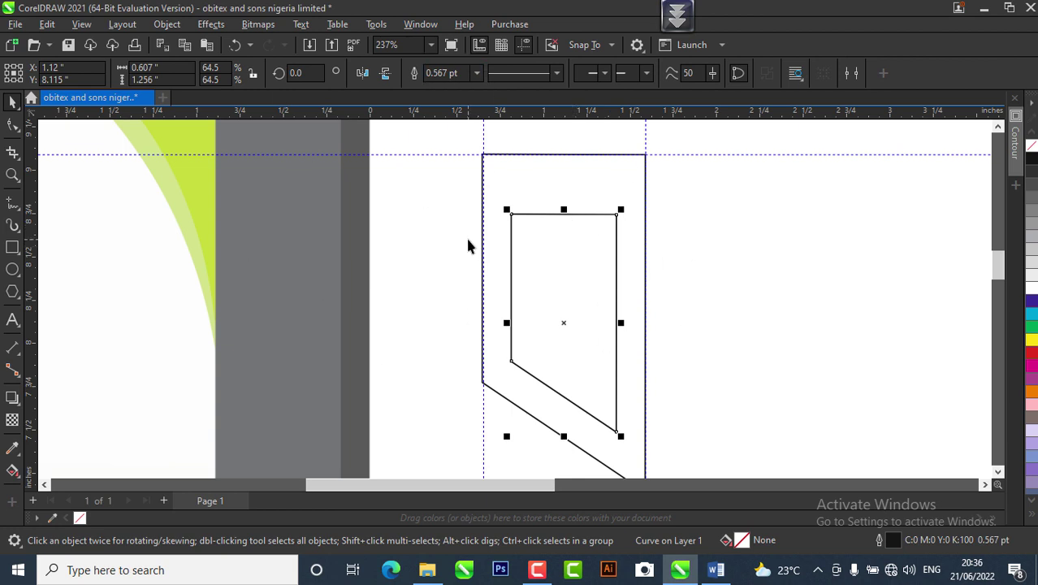
Step: Raise the inner copy's two top nodes to about 1.436 inches overall height, evening out the border thickness along the top
click(13, 125)
drag(453, 202, 615, 185)
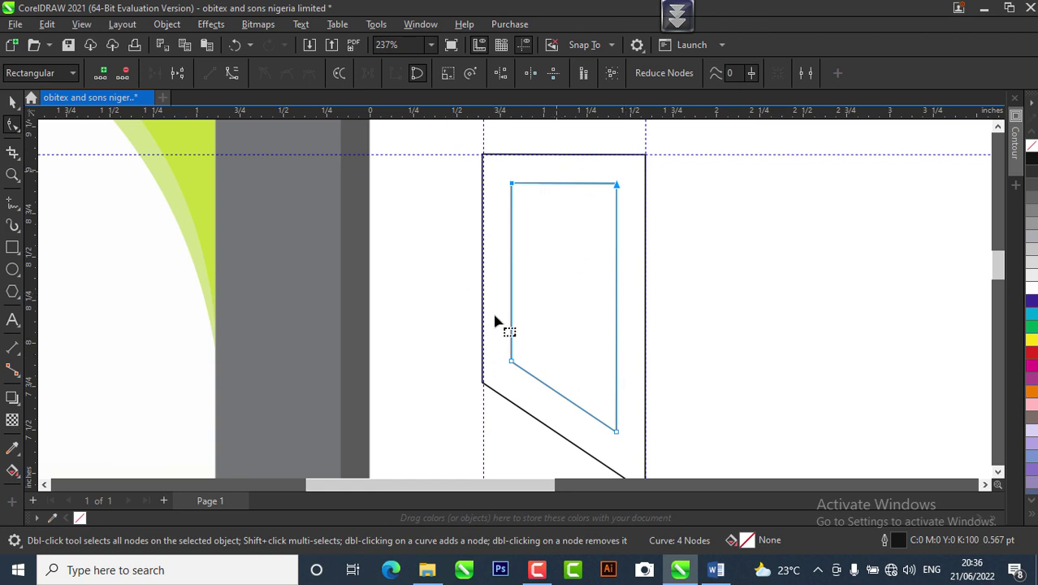
scroll(495, 323, down, 5)
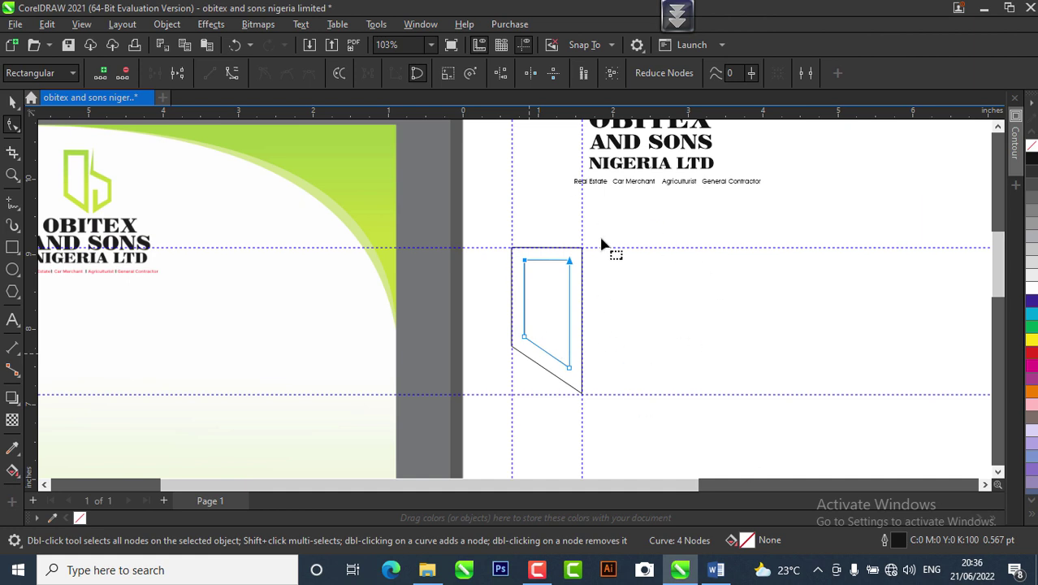
key(space)
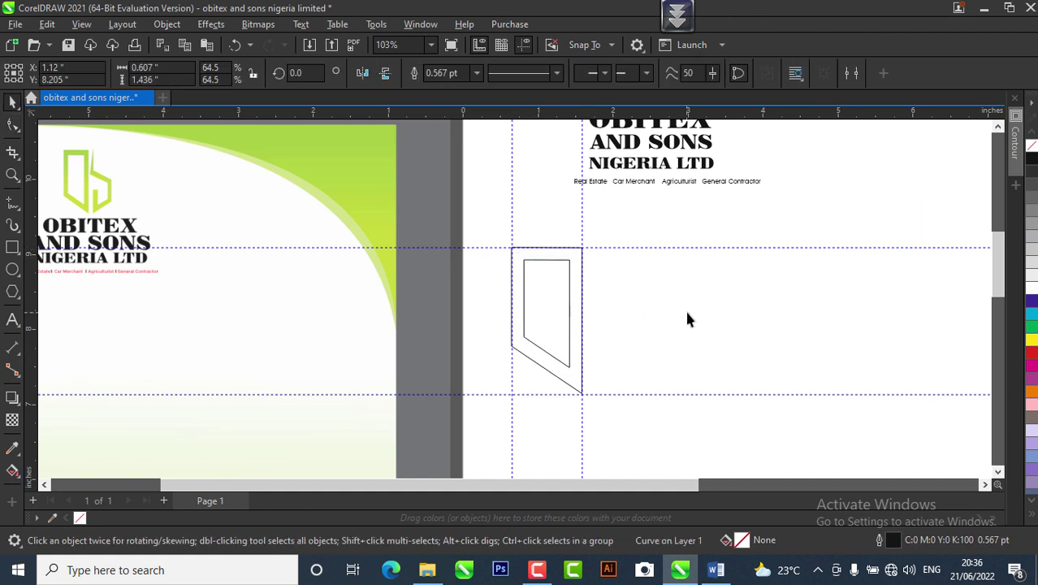
Step: Fill the outer outline with dark grey and the inner copy with white
click(684, 307)
click(554, 262)
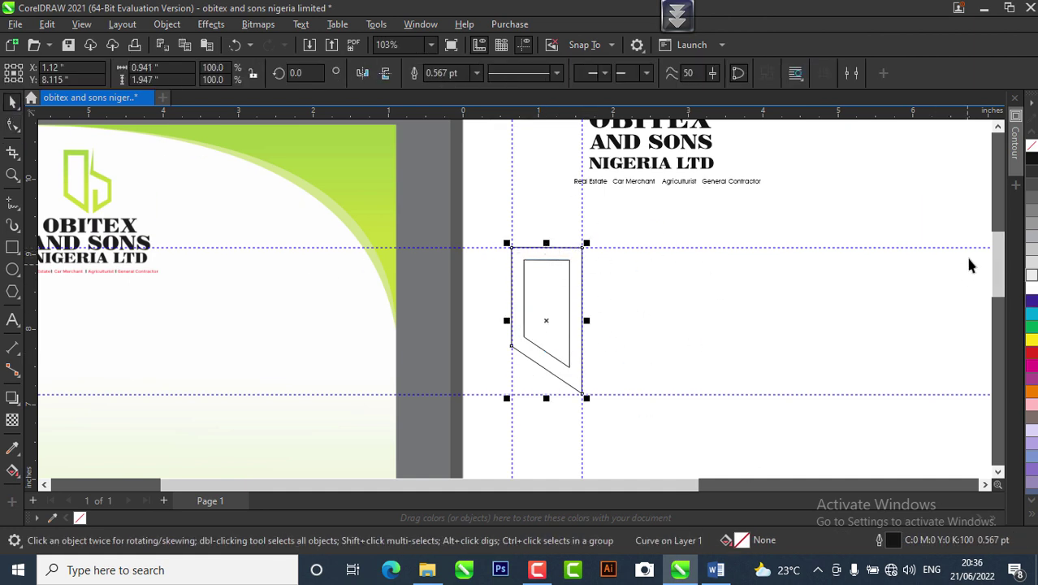
click(1033, 180)
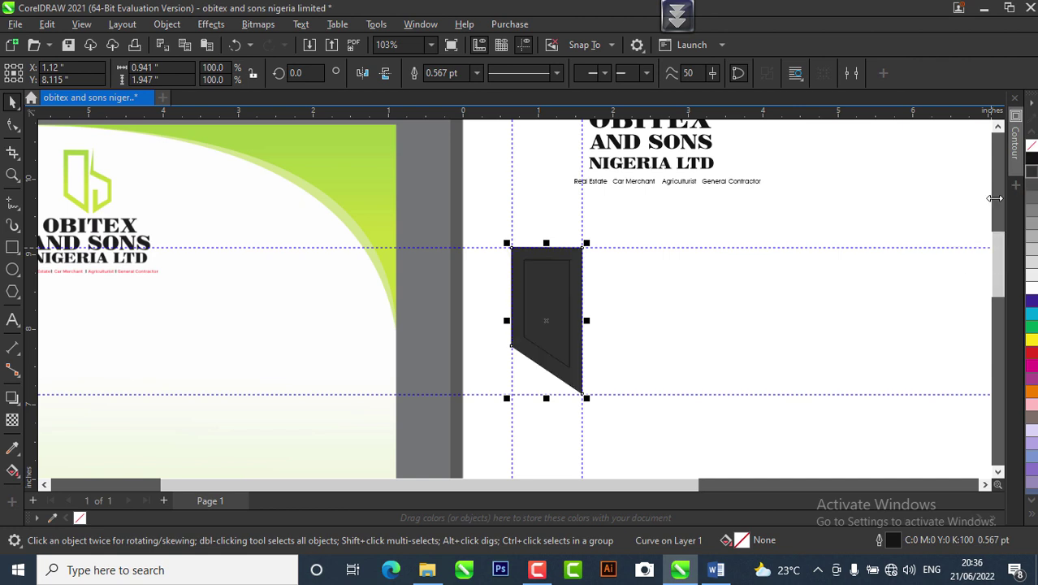
click(815, 286)
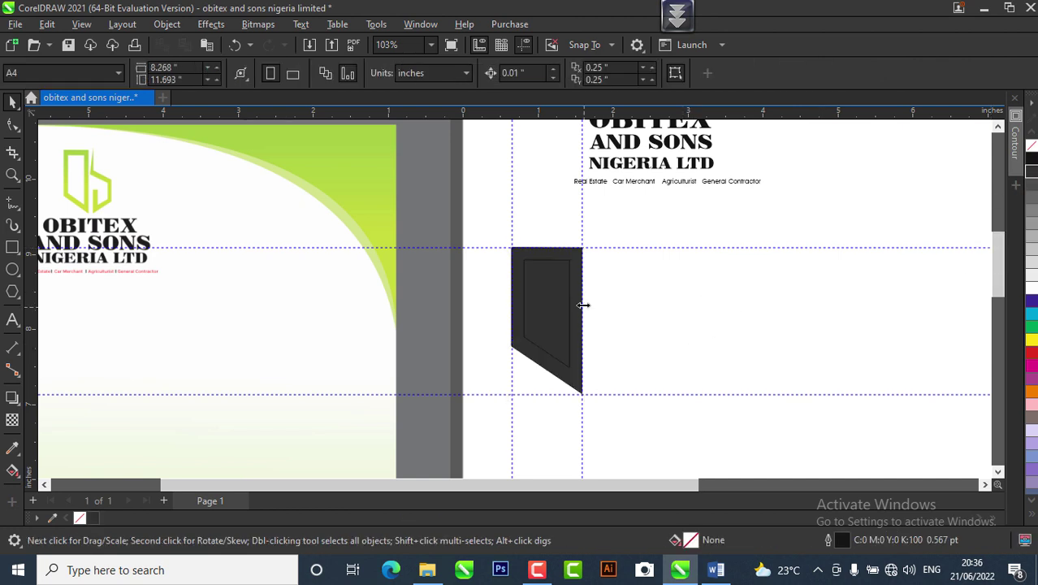
click(534, 304)
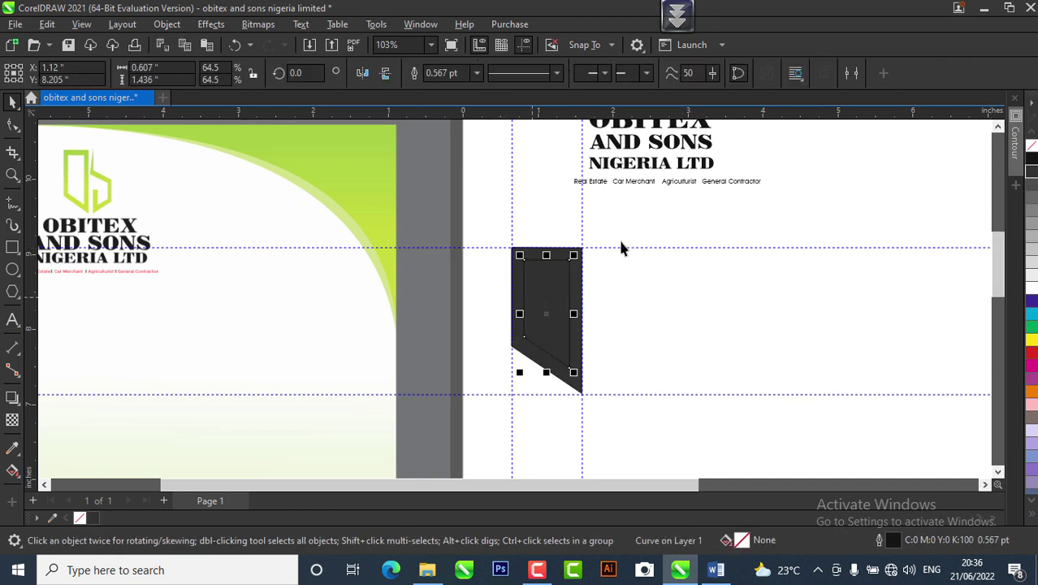
click(1033, 291)
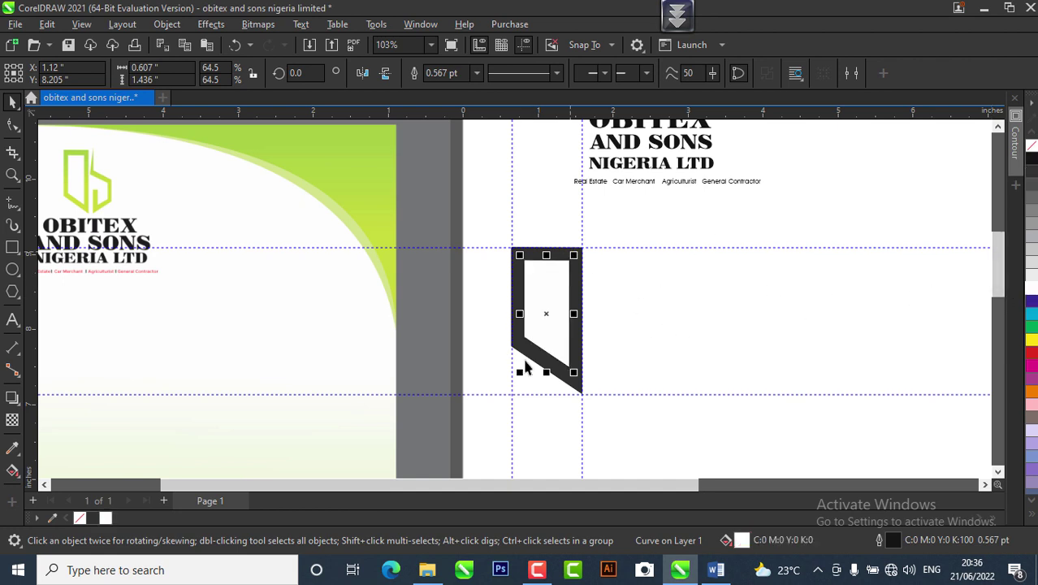
click(662, 339)
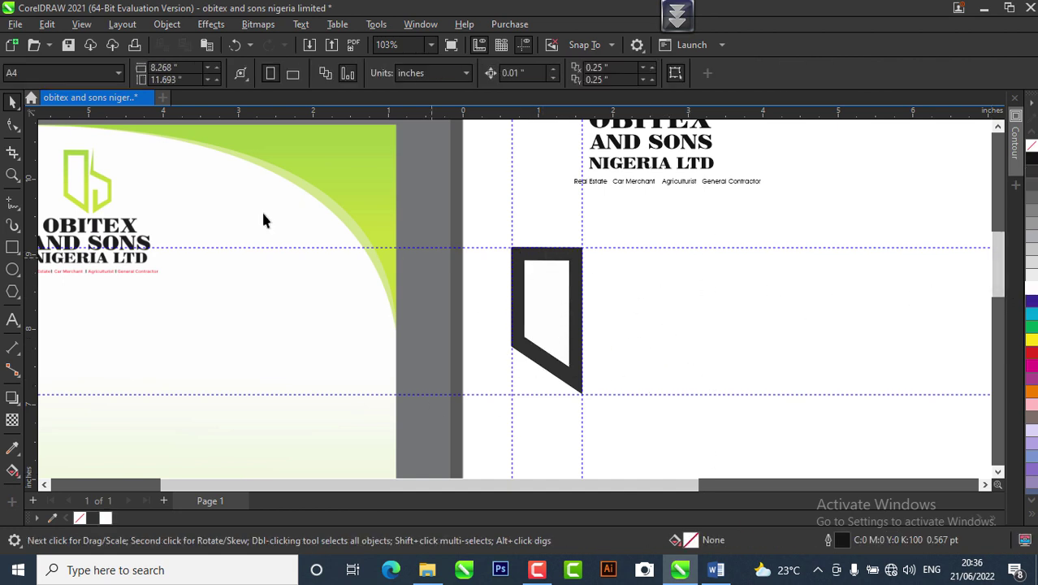
Step: Add two vertical guidelines at about X 1.827 and 2.773 inches for the second logo letter
scroll(81, 167, up, 2)
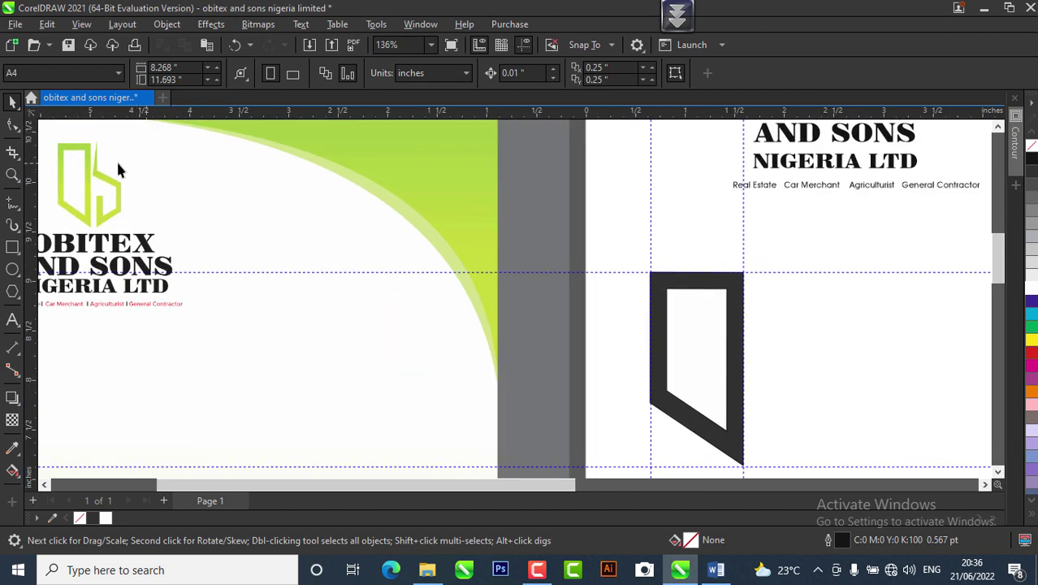
scroll(61, 206, down, 2)
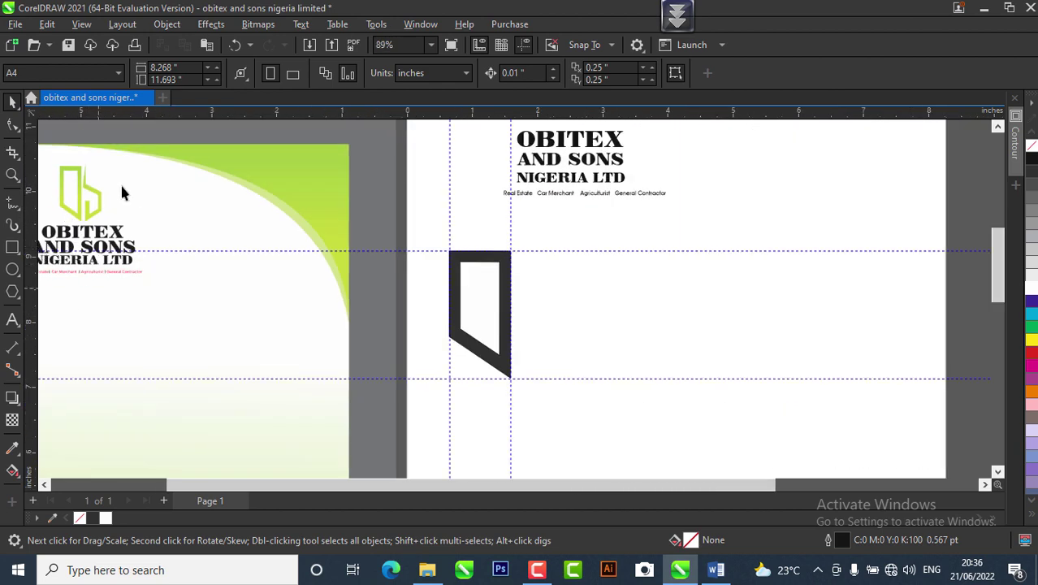
scroll(460, 341, up, 1)
scroll(444, 337, down, 1)
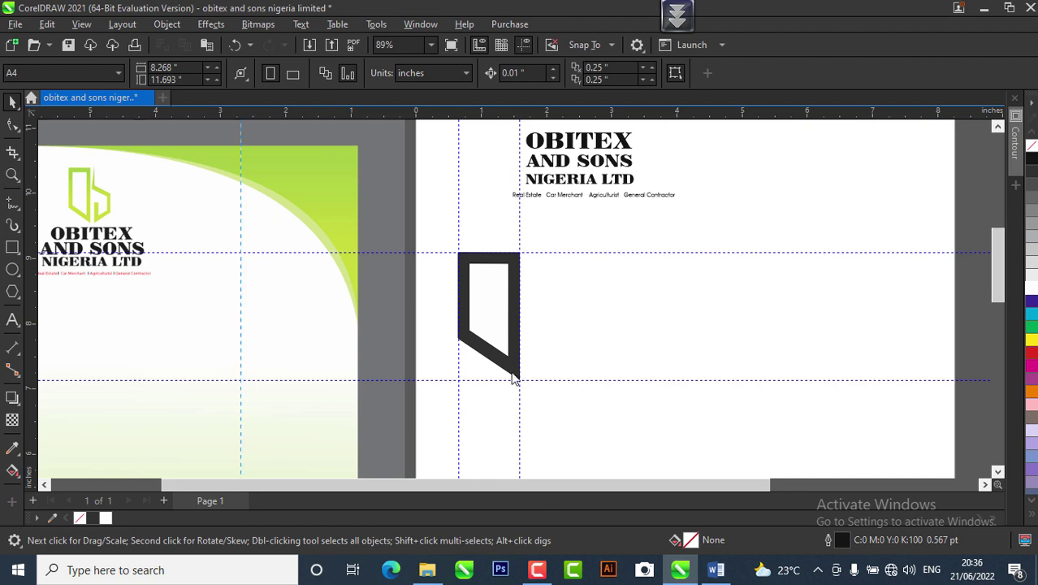
drag(514, 378, 535, 376)
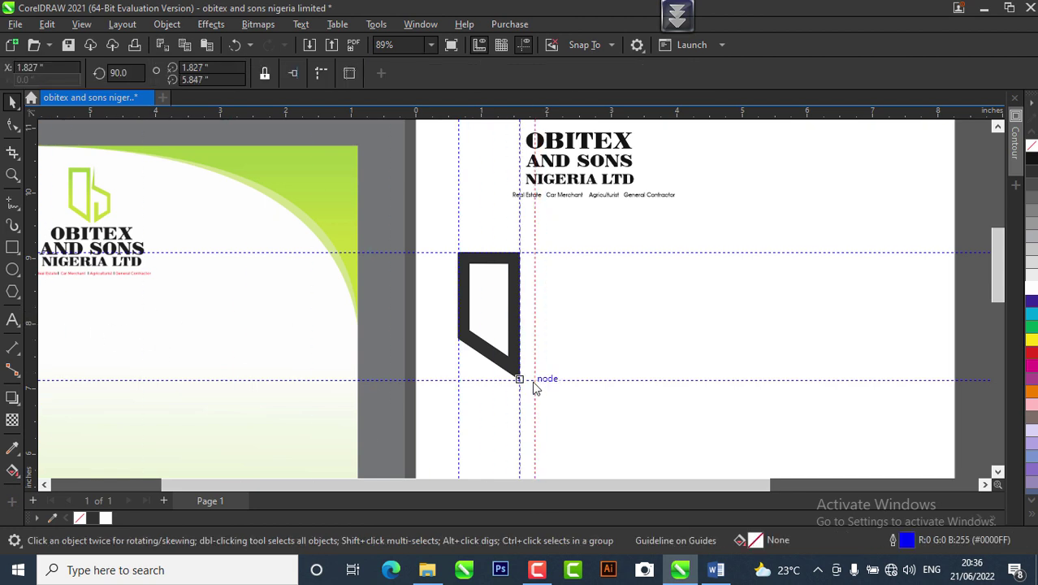
drag(611, 393, 596, 385)
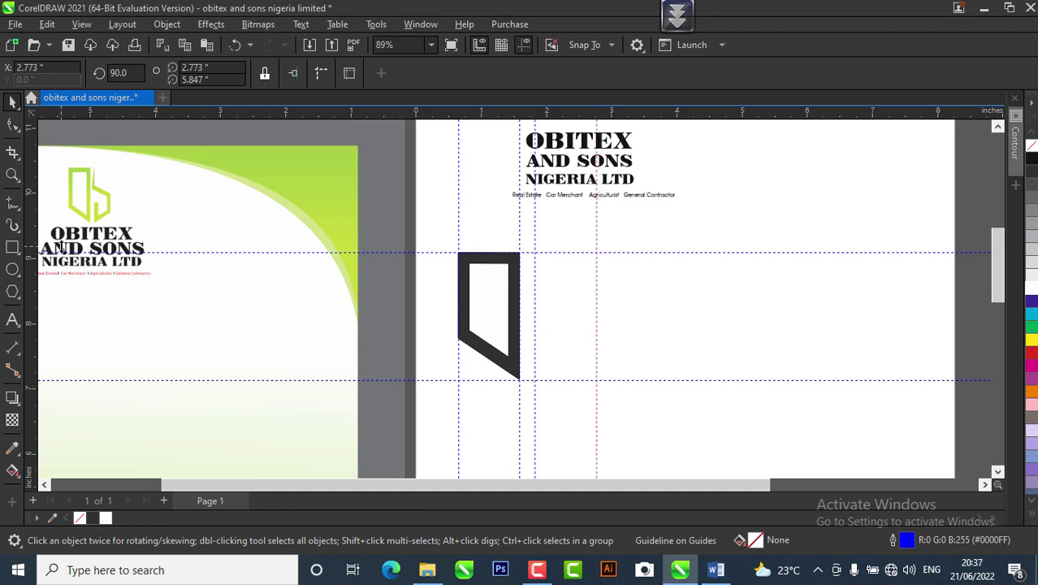
Step: Draw the outer side of the angular second letter between the new guidelines with straight Freehand segments, ending with the lower-left vertical
click(12, 202)
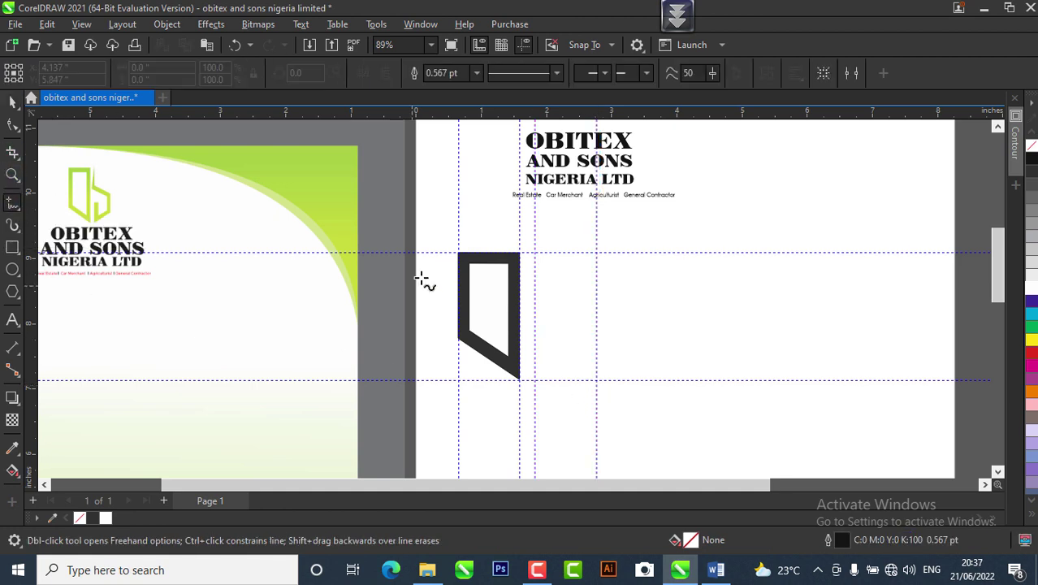
click(549, 255)
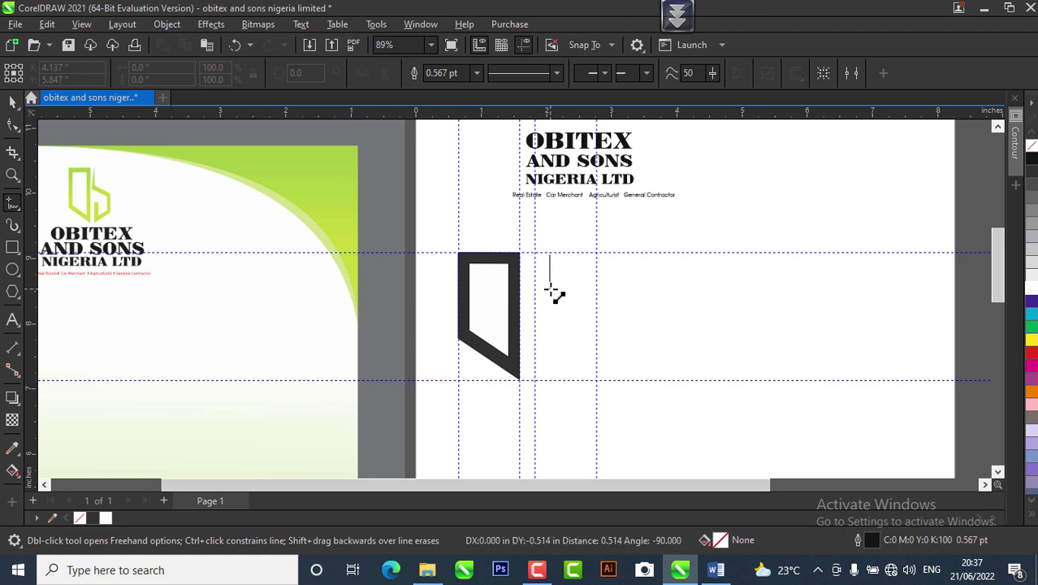
click(549, 294)
click(552, 294)
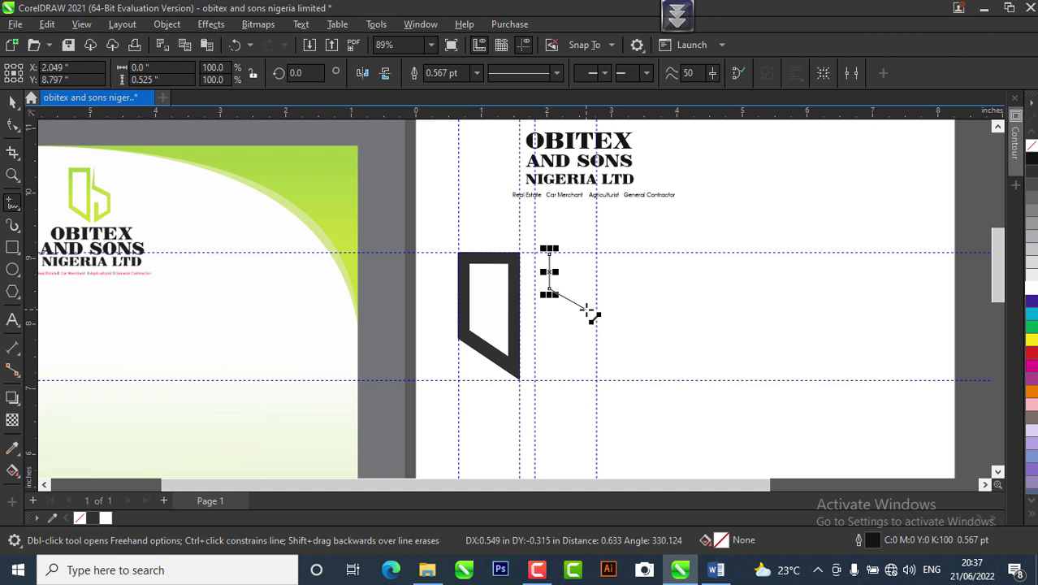
click(596, 316)
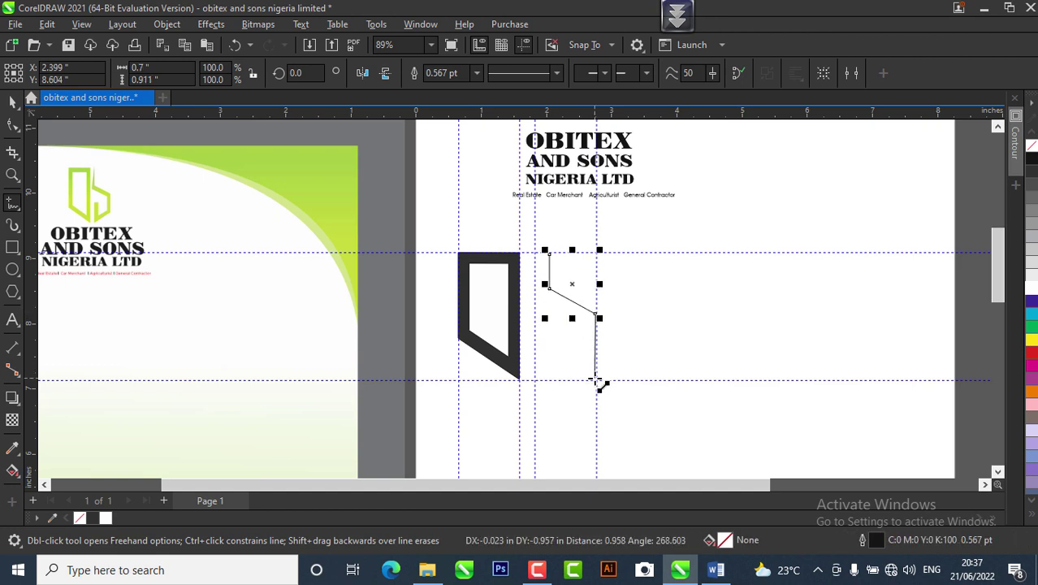
click(596, 358)
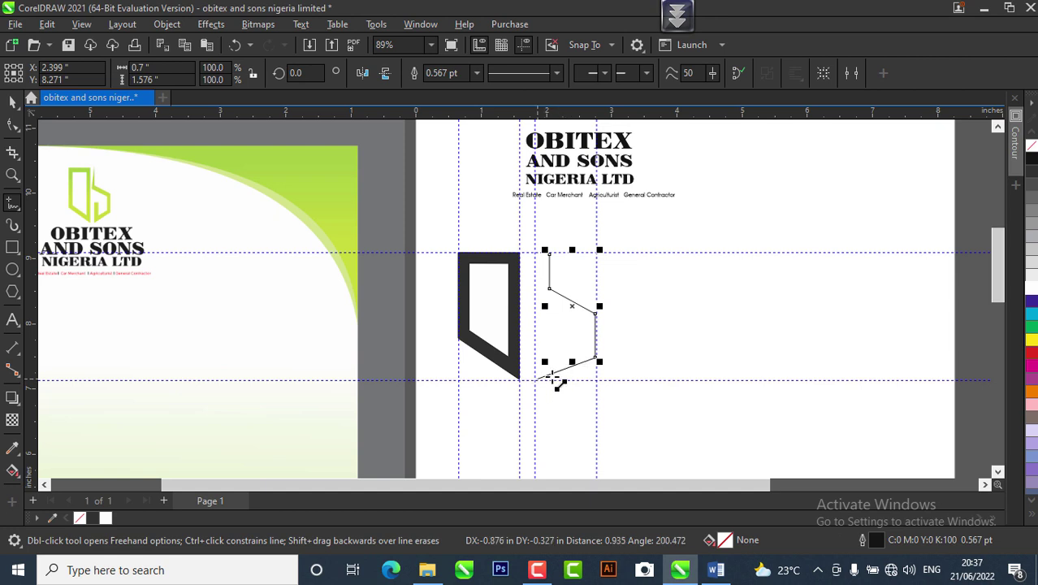
click(543, 380)
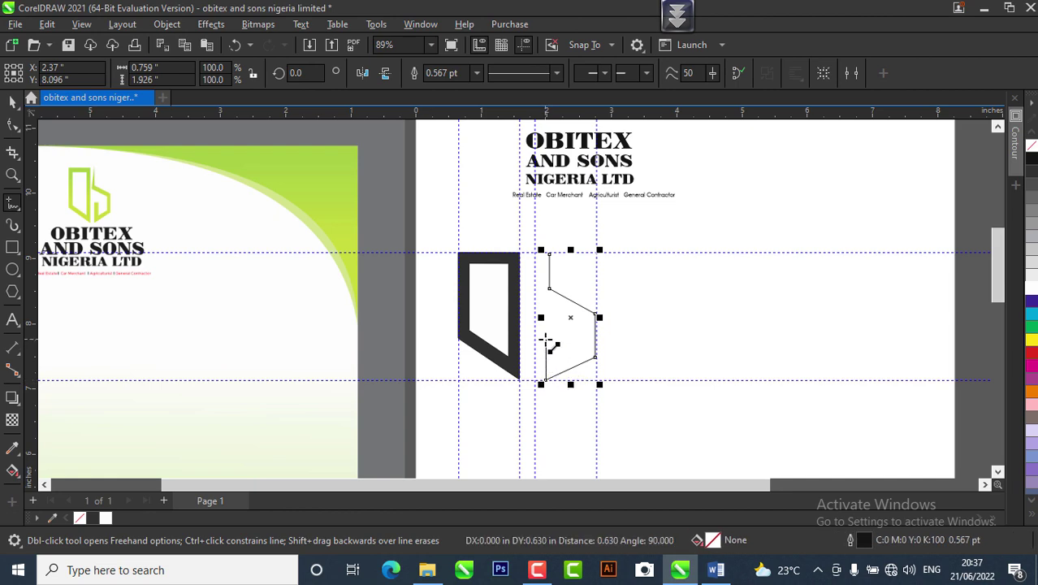
click(546, 341)
Step: Draw the letter's inner side parallel to the outer one and close it at the top spike, about 0.929 by 1.926 inches overall
scroll(546, 341, up, 4)
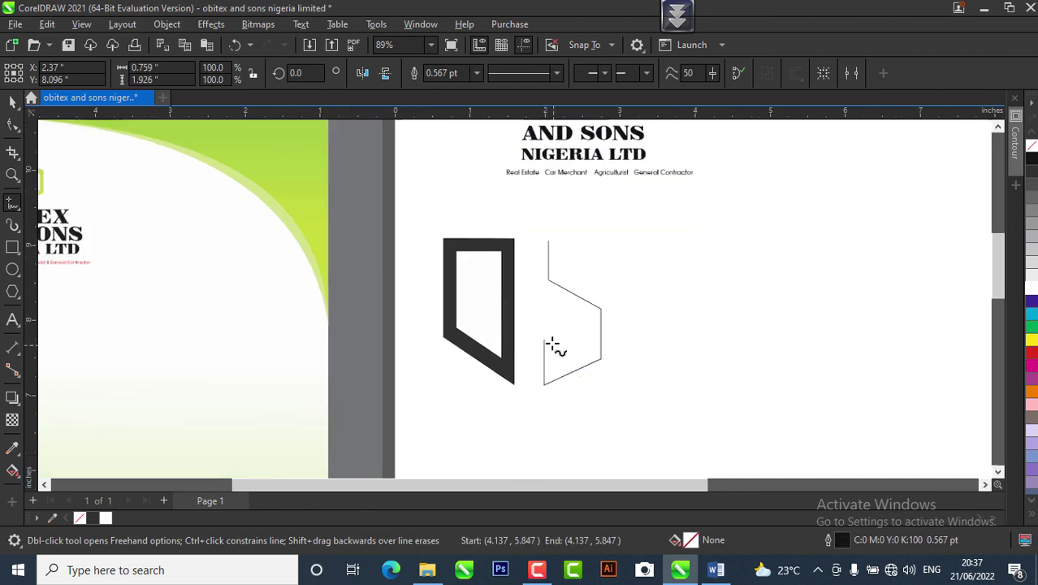
click(557, 342)
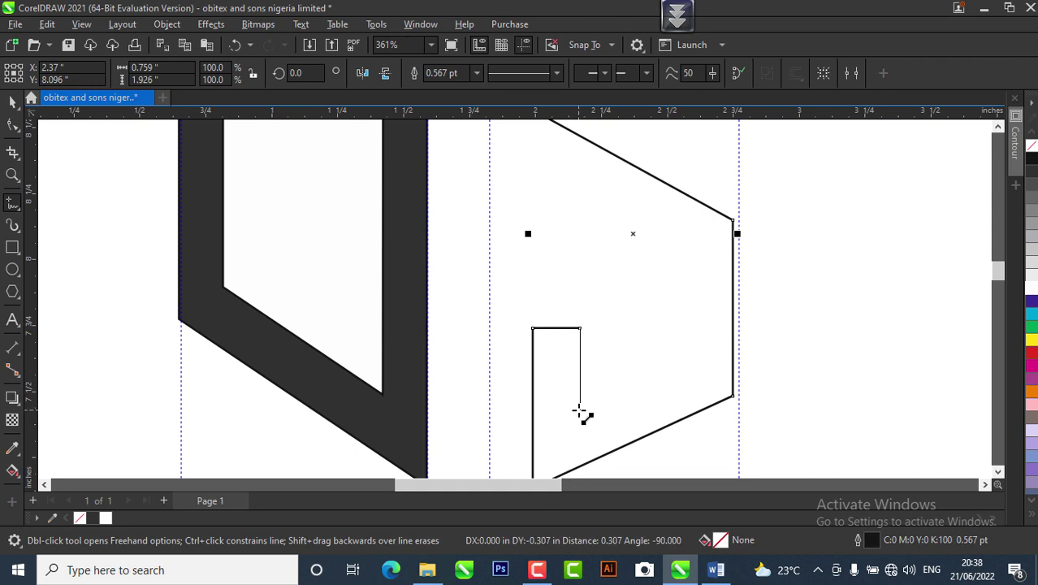
click(580, 408)
click(684, 367)
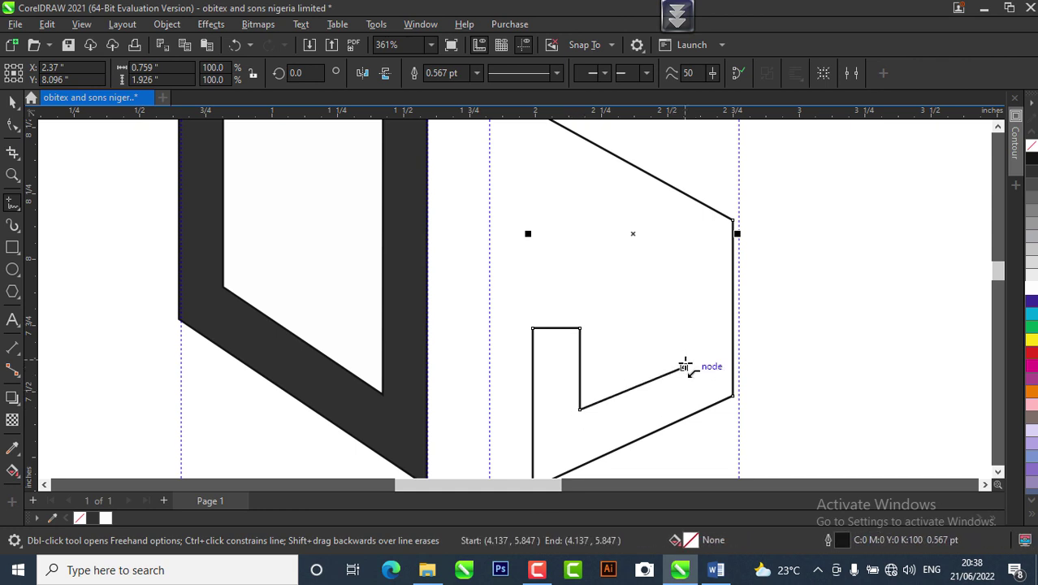
click(684, 257)
scroll(684, 257, down, 2)
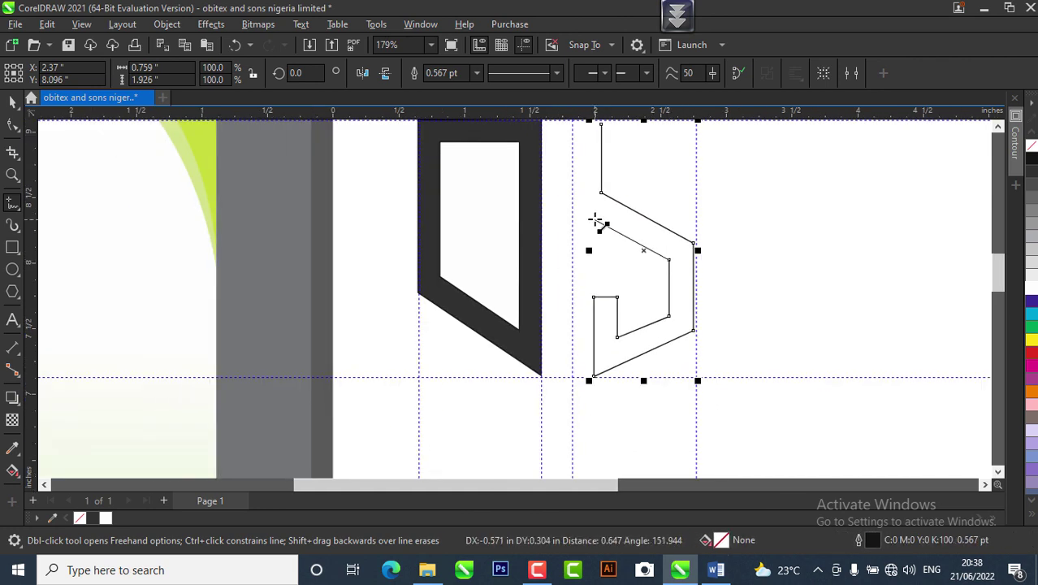
click(572, 210)
scroll(579, 230, up, 1)
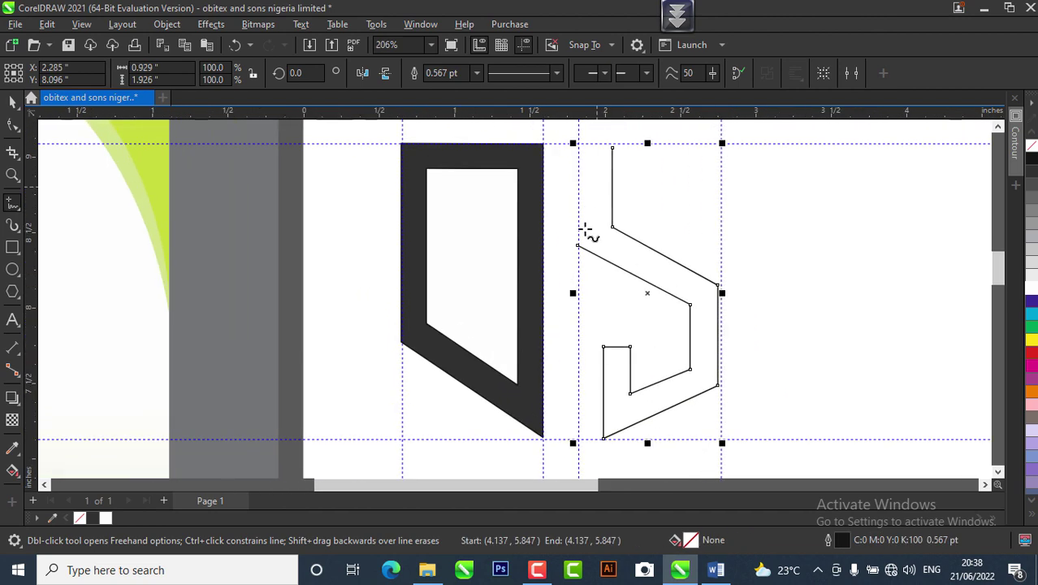
click(612, 147)
key(space)
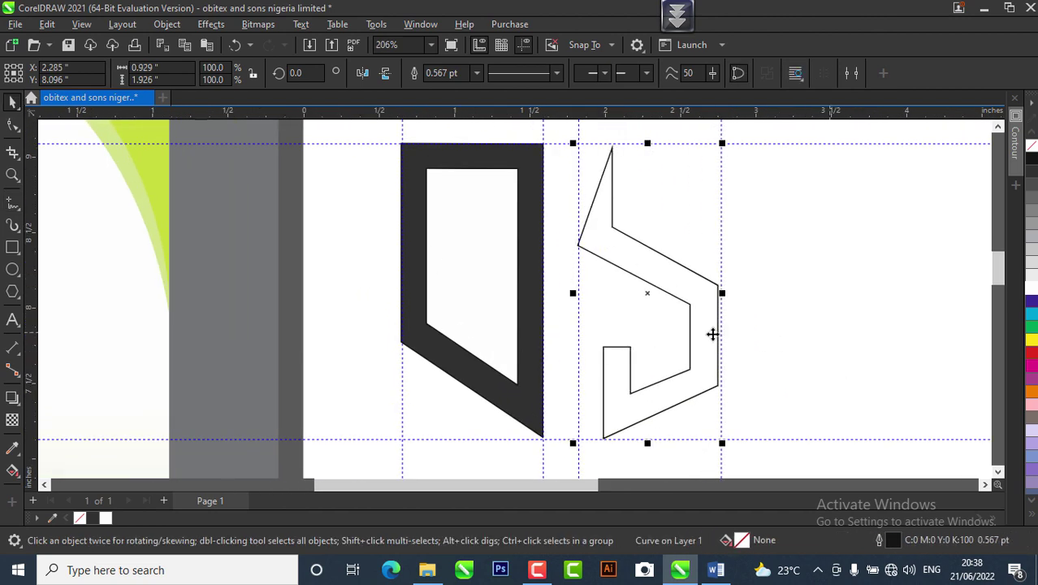
Step: Fill the closed second letter with black and remove its outline
click(1031, 160)
right_click(1032, 146)
scroll(725, 317, down, 3)
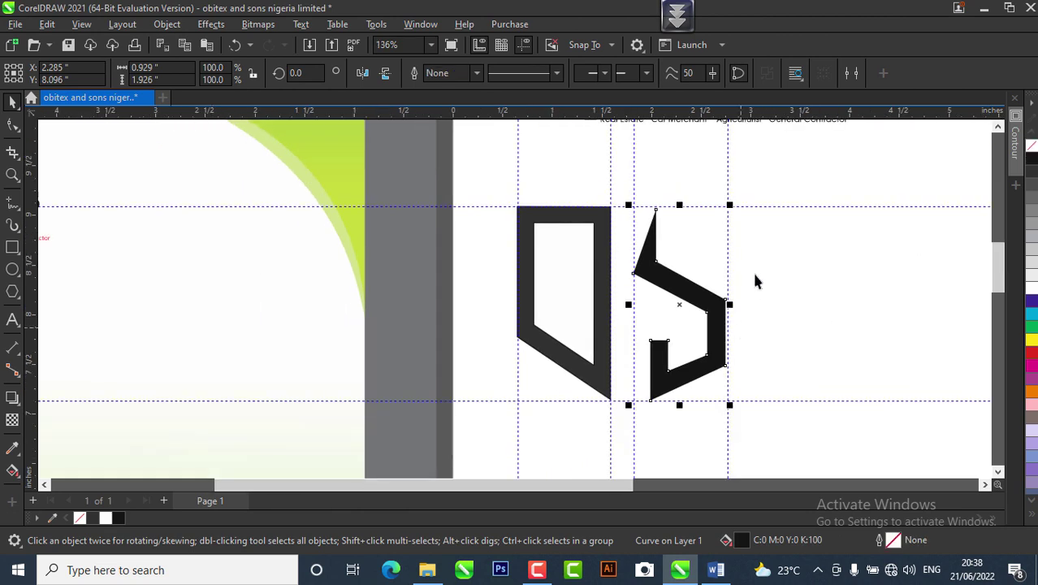
Step: Compare the second letter's angles, spike and lower hook with the reference logo
scroll(766, 260, down, 2)
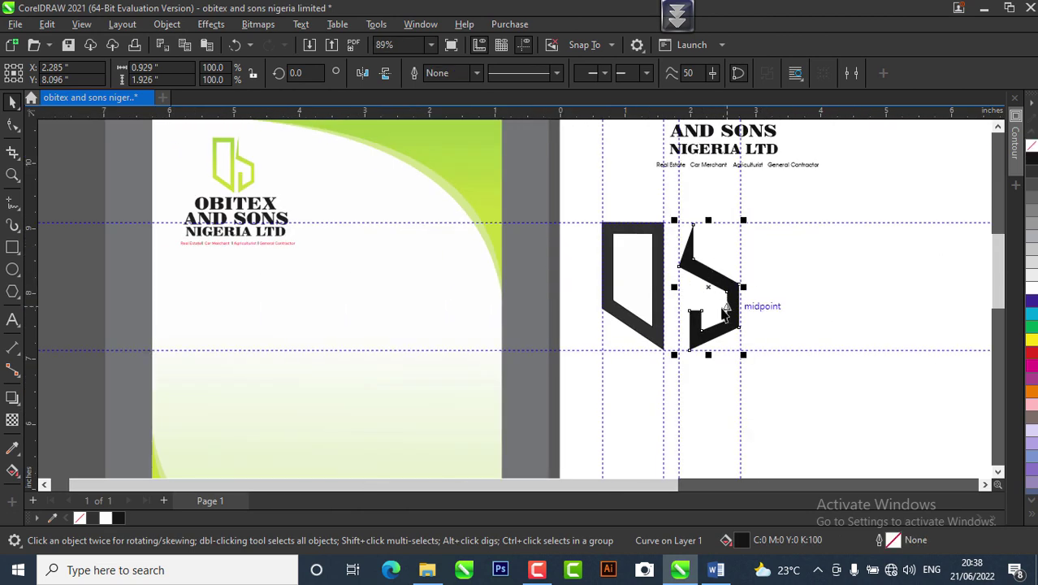
scroll(719, 300, up, 1)
scroll(714, 277, up, 1)
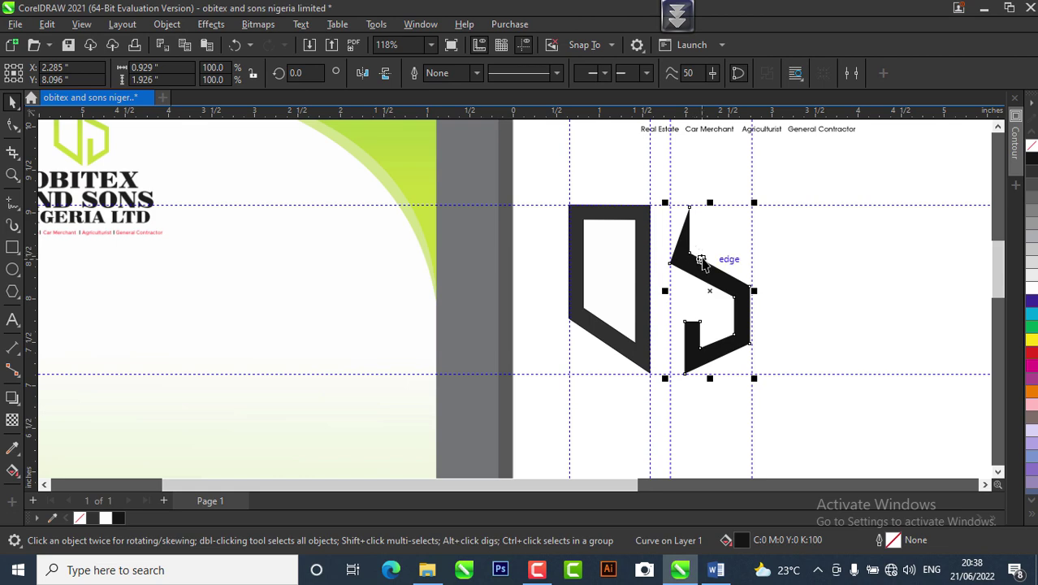
scroll(711, 288, down, 2)
scroll(712, 284, up, 2)
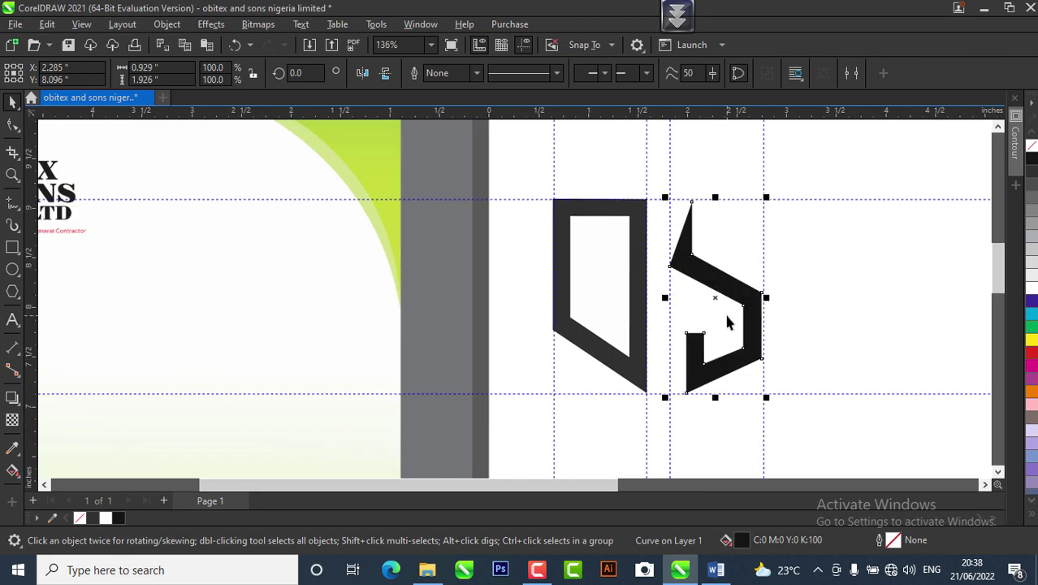
scroll(735, 354, down, 2)
scroll(731, 357, up, 1)
scroll(727, 364, down, 1)
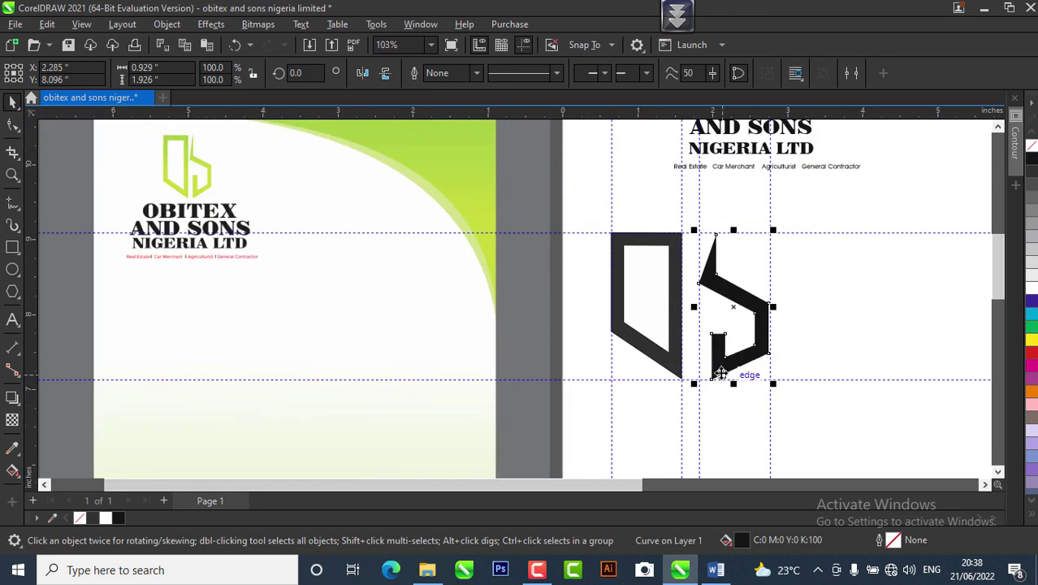
scroll(721, 370, up, 1)
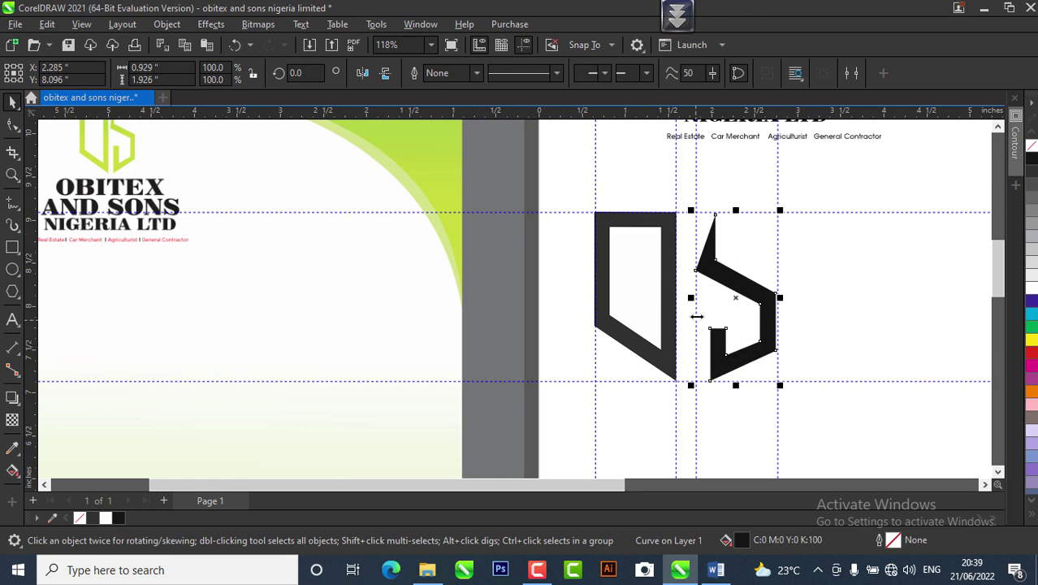
scroll(715, 380, up, 3)
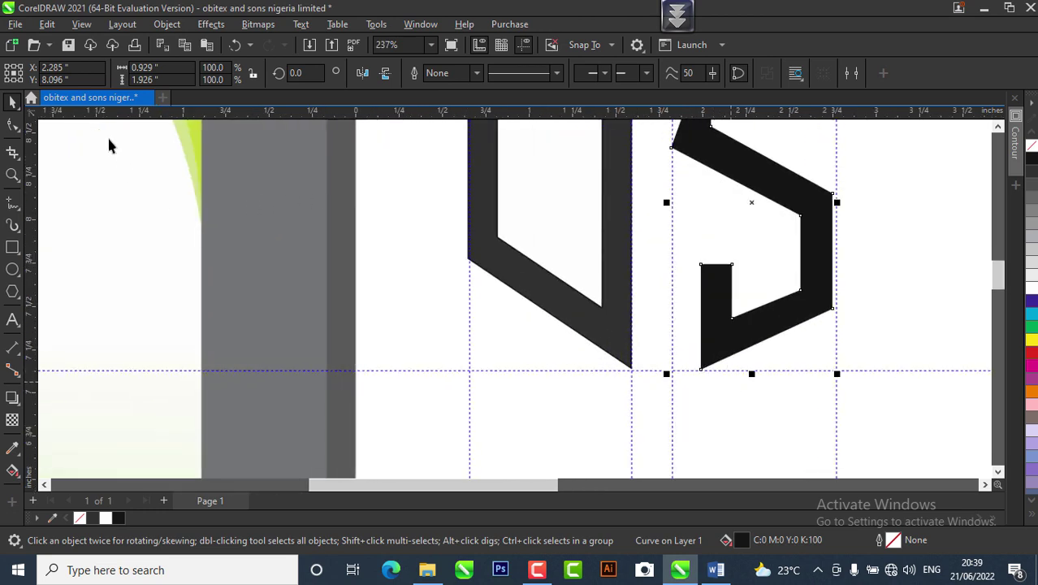
Step: Move the outer nodes of the second letter's lower hook onto its left guideline, and shift the inner nodes to slim the hook
click(14, 130)
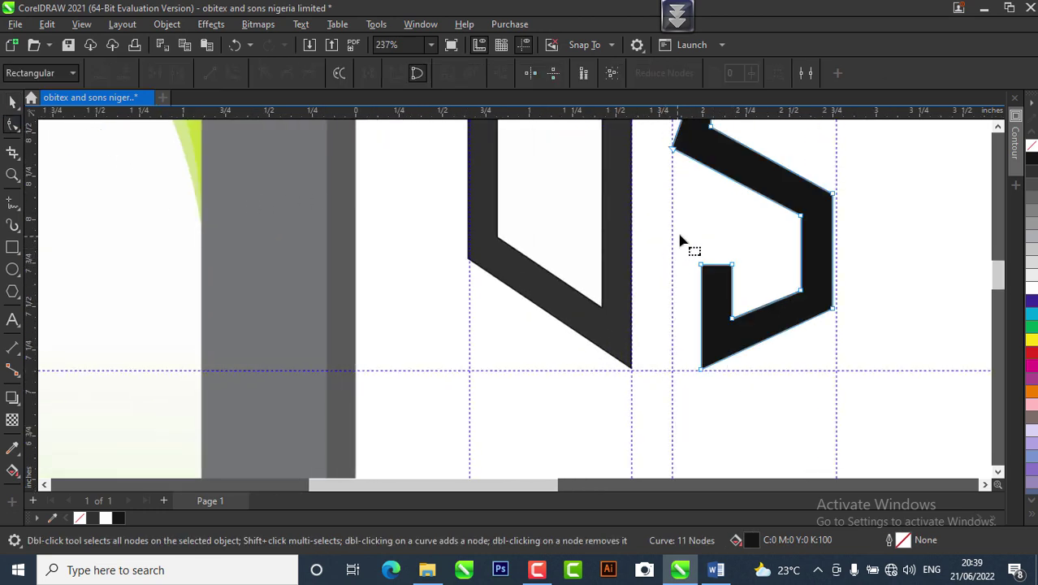
drag(681, 236, 674, 372)
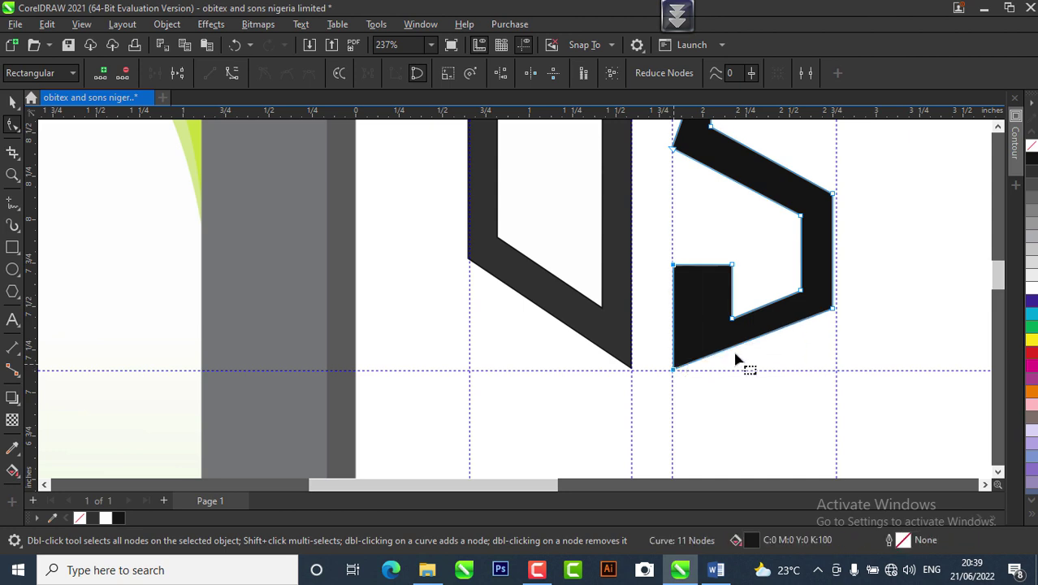
drag(719, 232, 703, 321)
click(704, 321)
scroll(703, 323, up, 1)
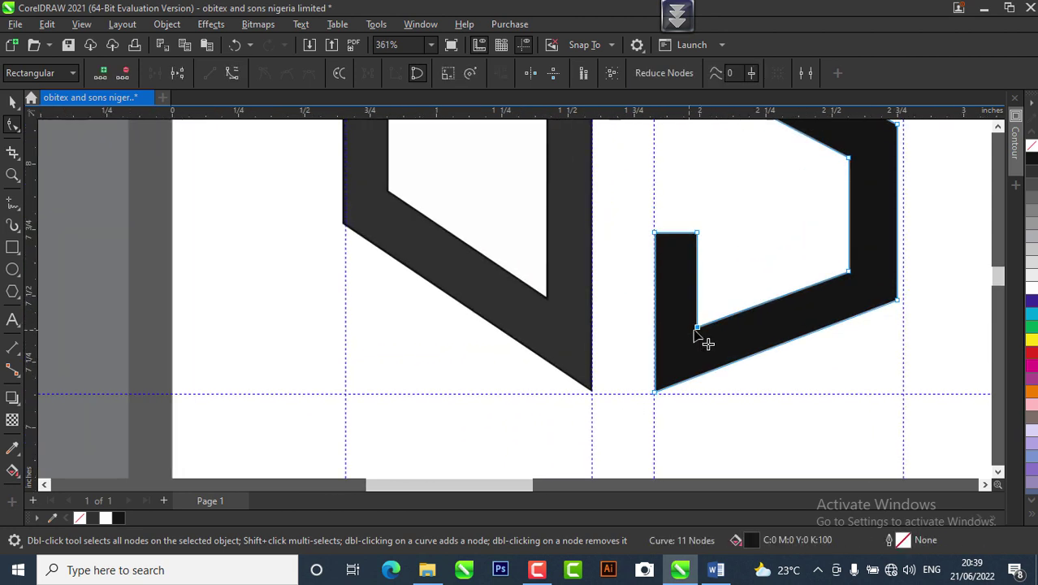
Step: Narrow the second letter by moving the nodes of its right-hand side inward, and adjust the inner corner nodes
scroll(707, 341, down, 3)
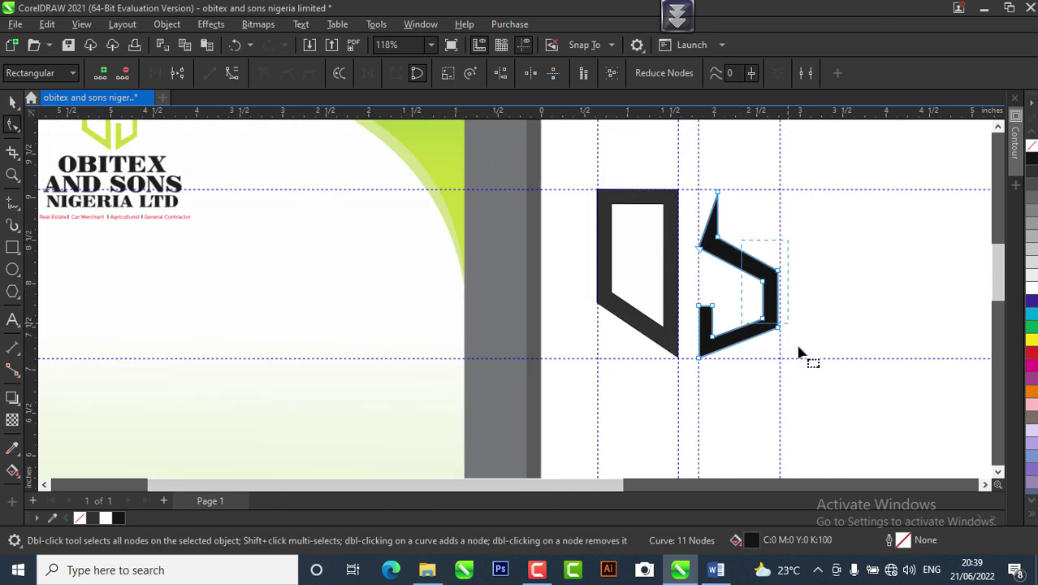
scroll(800, 353, up, 2)
drag(783, 348, 753, 359)
scroll(753, 359, down, 1)
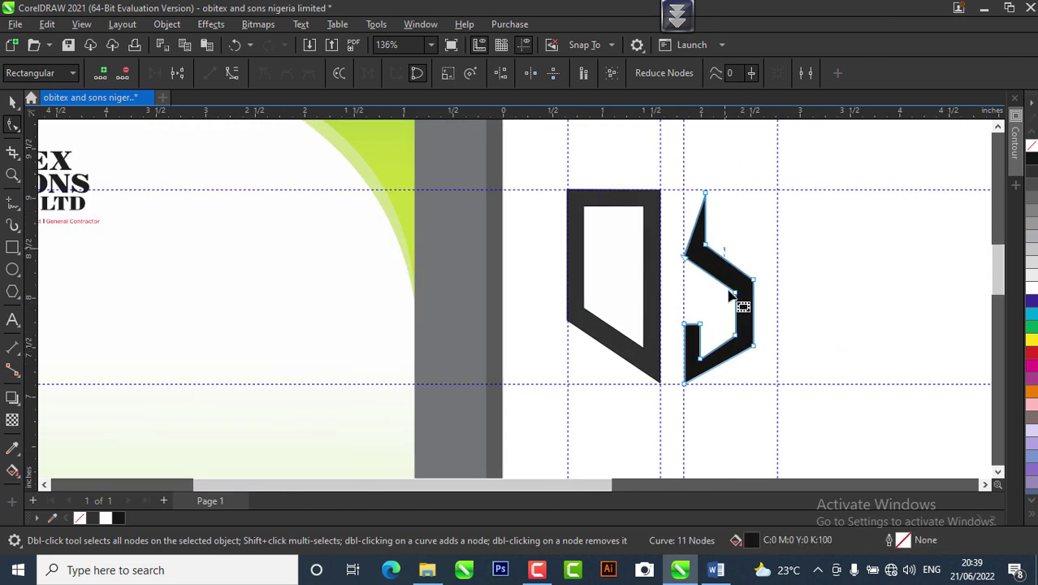
drag(732, 298, 685, 361)
Step: Stretch the second letter upward to about 0.68 by 2.151 inches and move it closer to the first letter
scroll(726, 373, up, 3)
scroll(685, 362, down, 4)
key(space)
scroll(697, 220, up, 1)
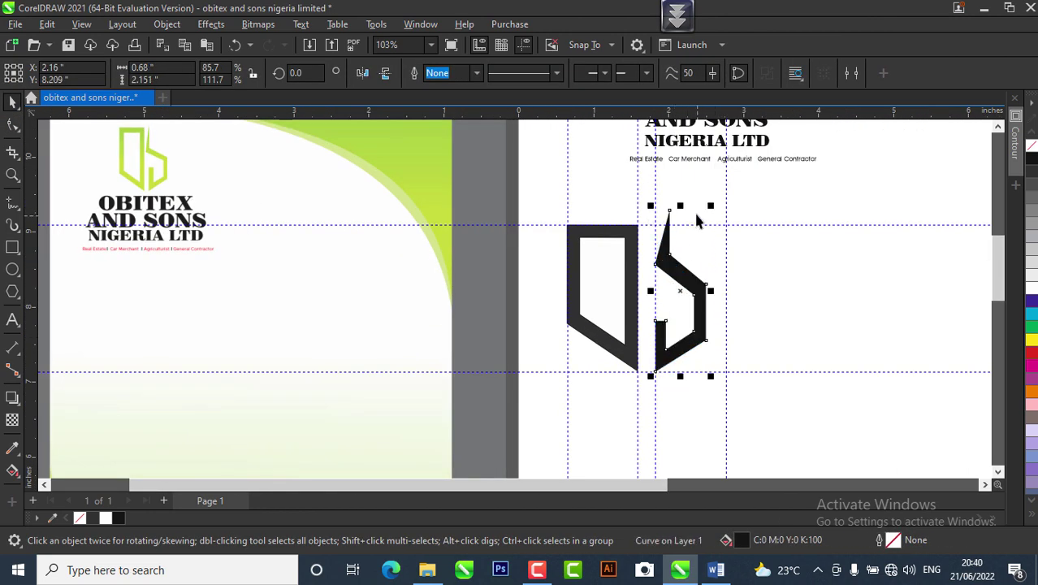
scroll(698, 221, up, 1)
mouse_move(704, 286)
mouse_down()
mouse_move(670, 280)
mouse_move(688, 289)
mouse_up()
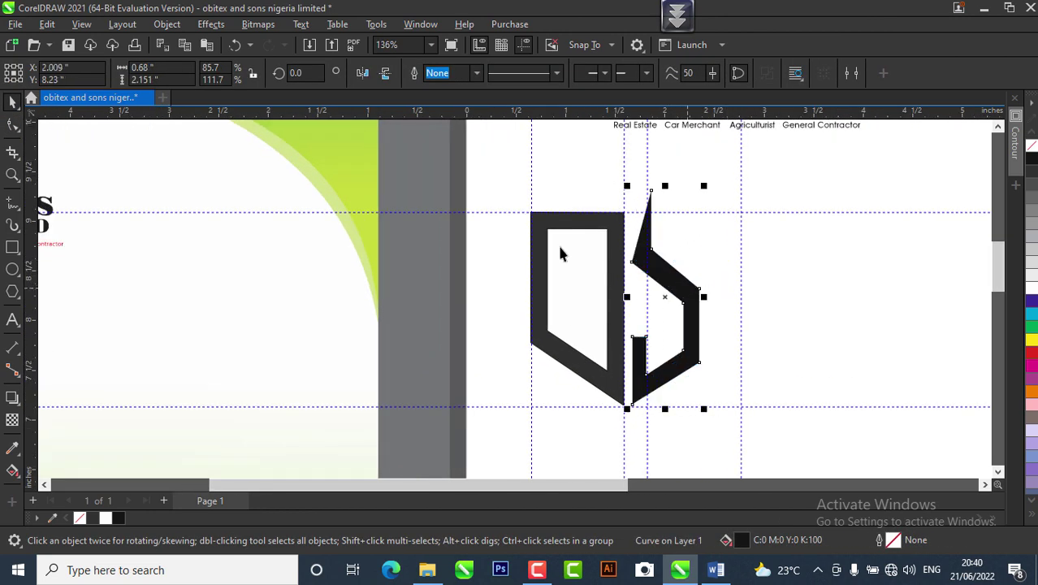
Step: Select both shapes of the first letter and stretch them upward to about 2.071 inches tall
scroll(688, 340, down, 1)
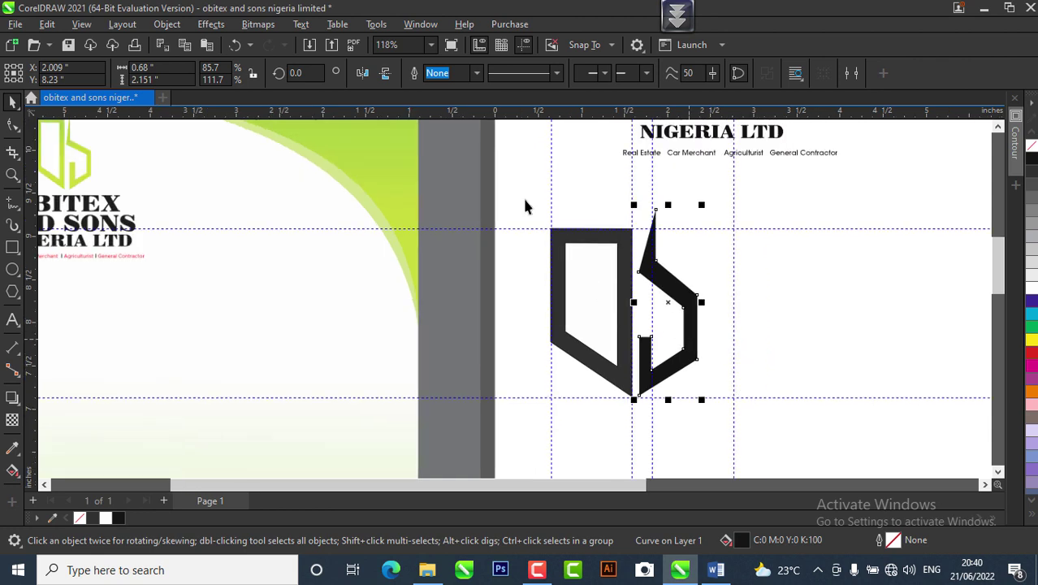
drag(525, 205, 641, 413)
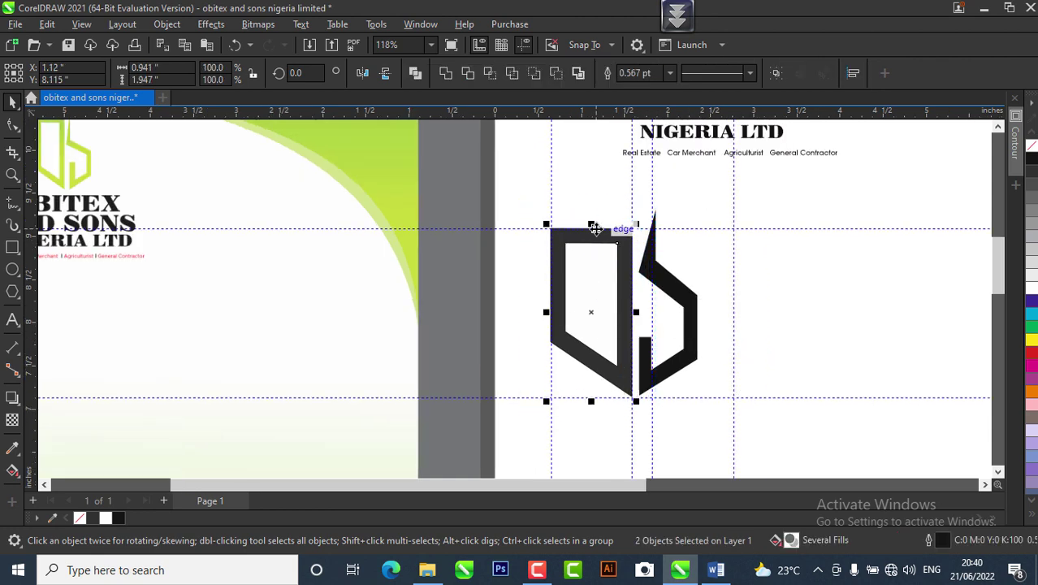
drag(591, 225, 591, 213)
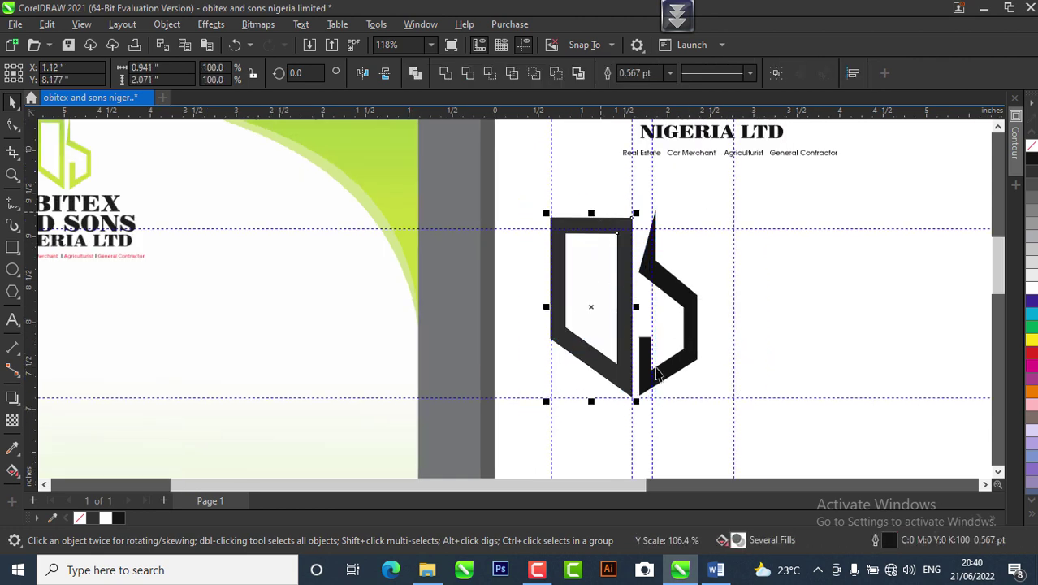
scroll(658, 373, down, 2)
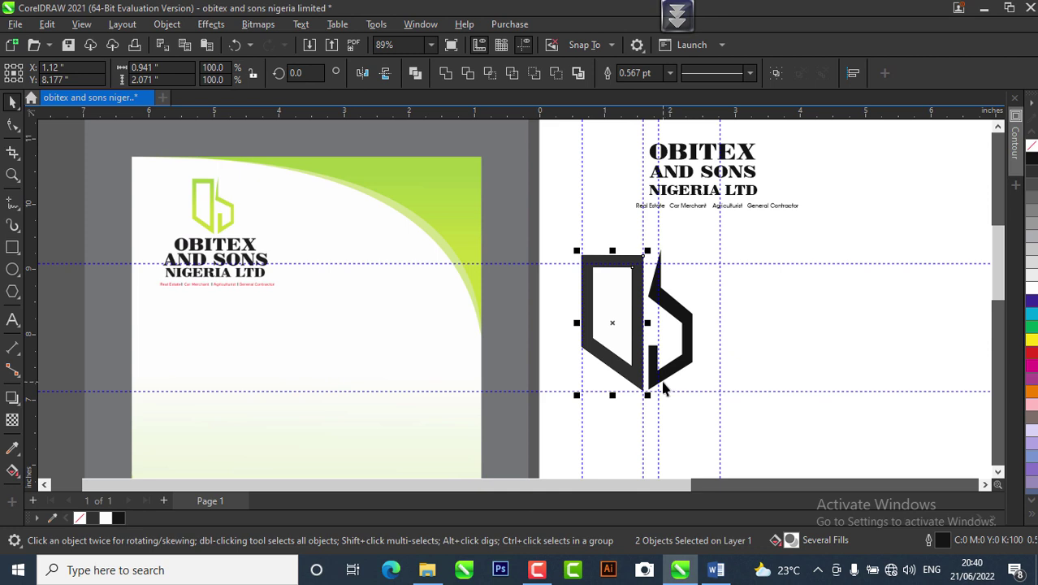
click(836, 270)
Step: Trim the inner shape out of the first letter's frame and delete the leftover inner shape
scroll(606, 296, up, 2)
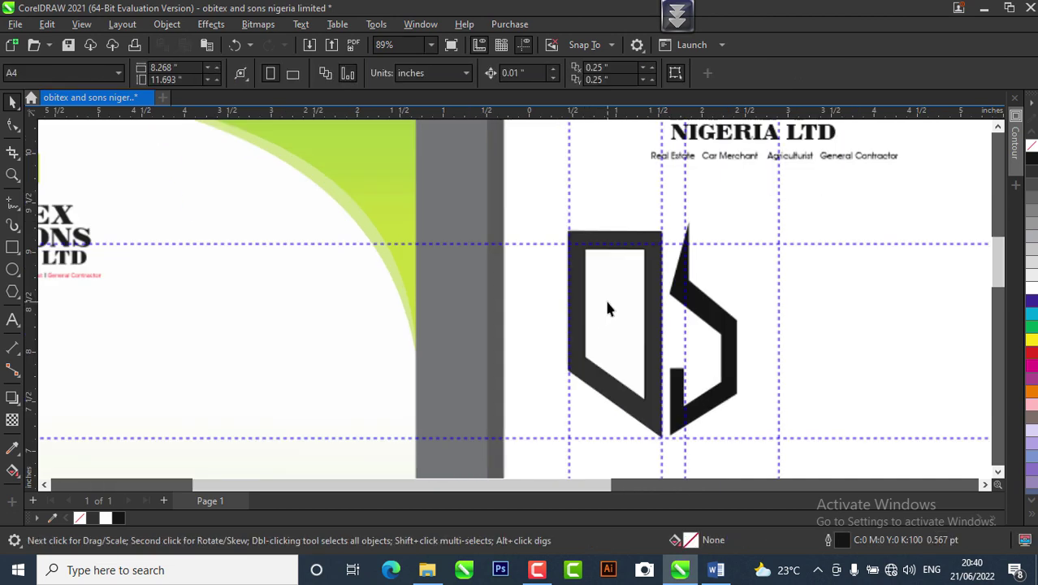
scroll(609, 307, up, 1)
click(610, 286)
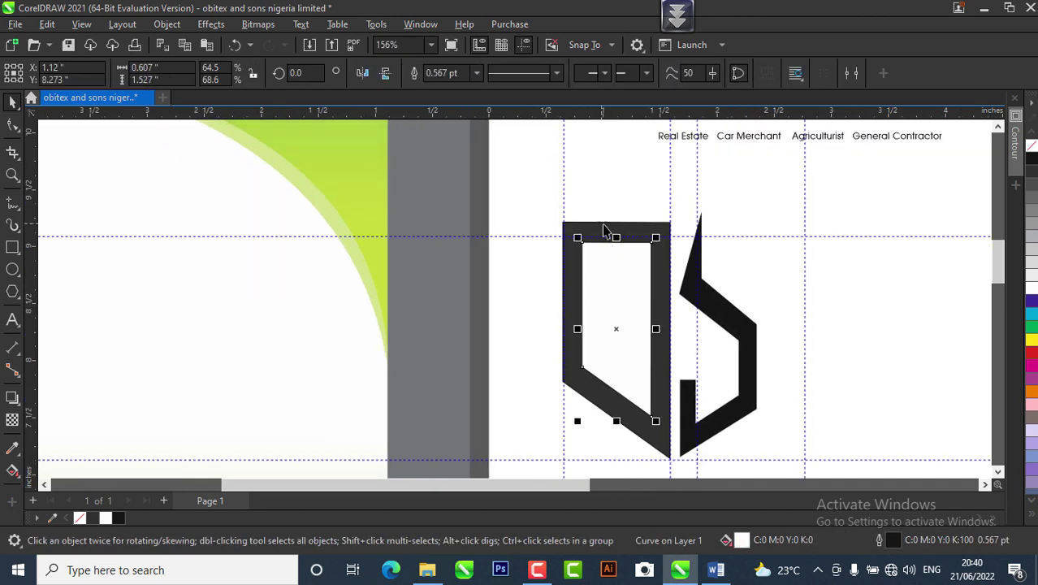
shift+click(606, 227)
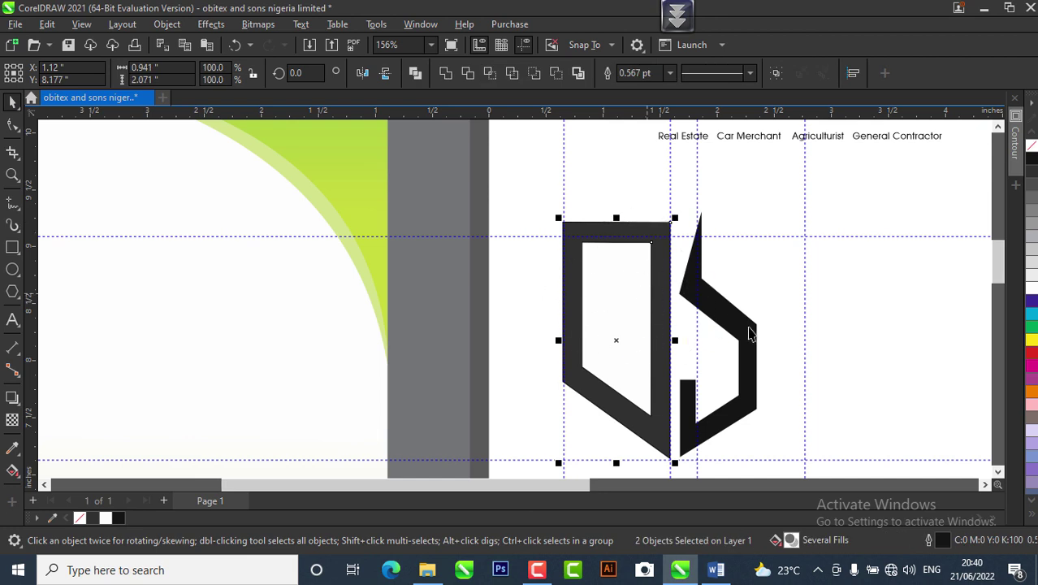
click(788, 316)
click(600, 280)
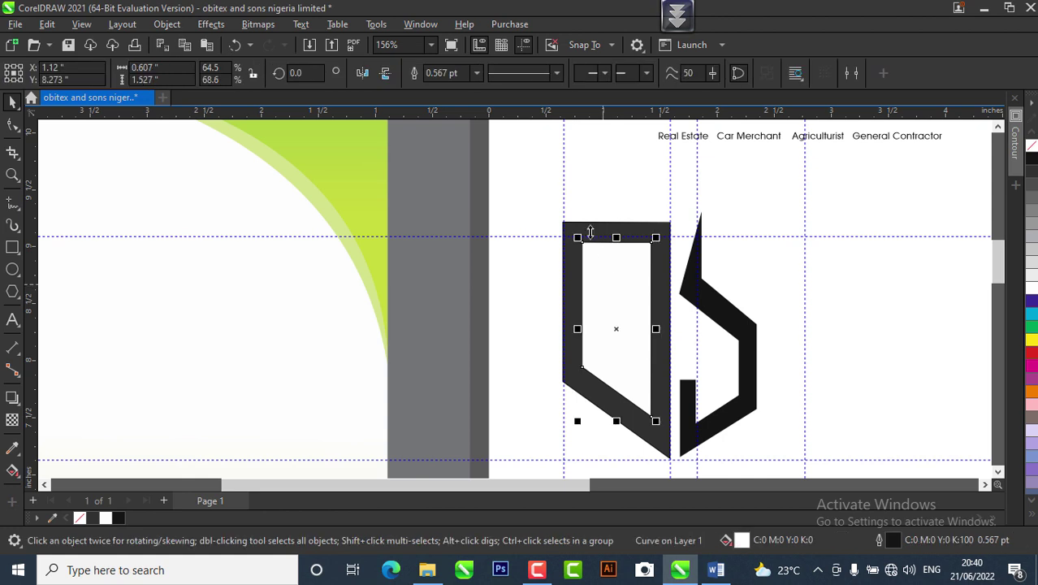
shift+click(595, 230)
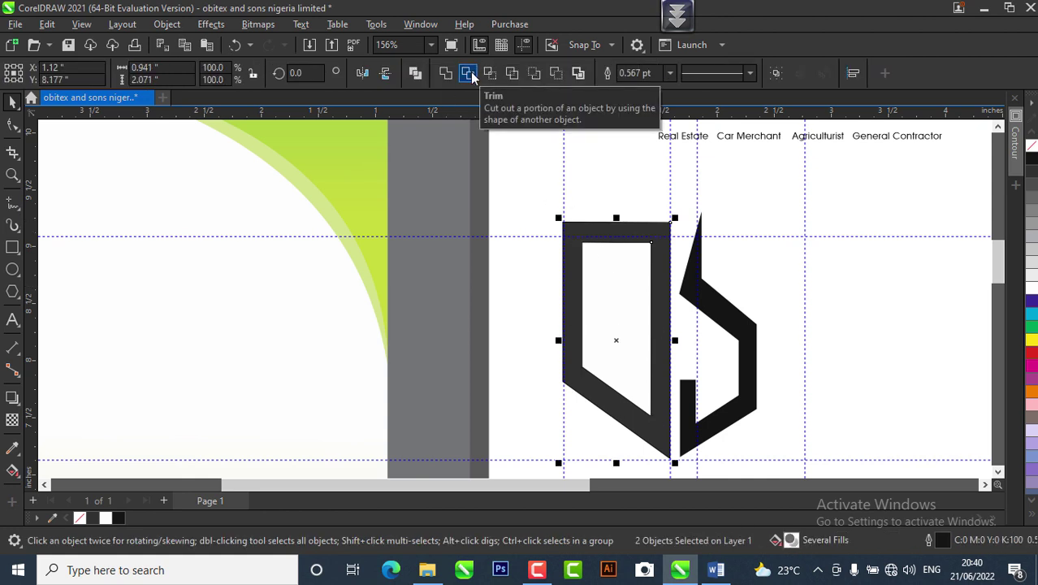
click(472, 74)
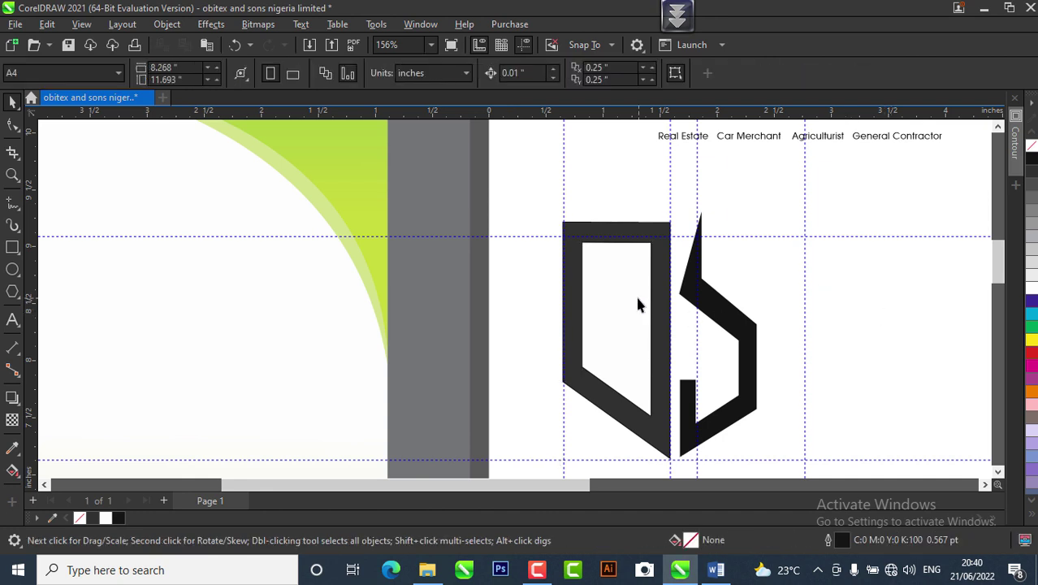
drag(640, 301, 883, 328)
key(Delete)
Step: Apply a vertical linear fountain fill to the first letter's frame, running from its upper edge down to its lower part
click(655, 308)
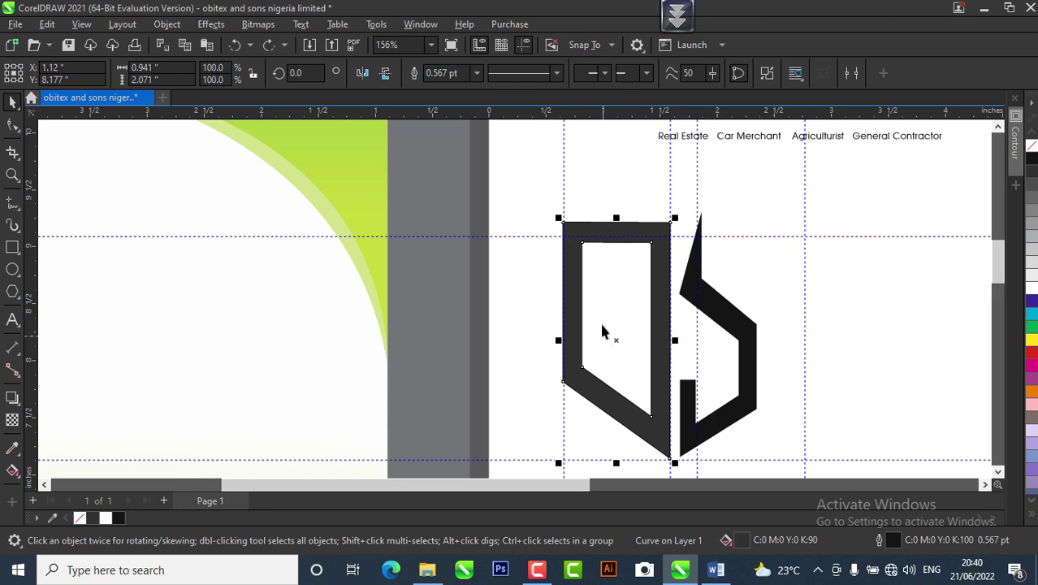
scroll(715, 243, down, 2)
scroll(694, 341, up, 1)
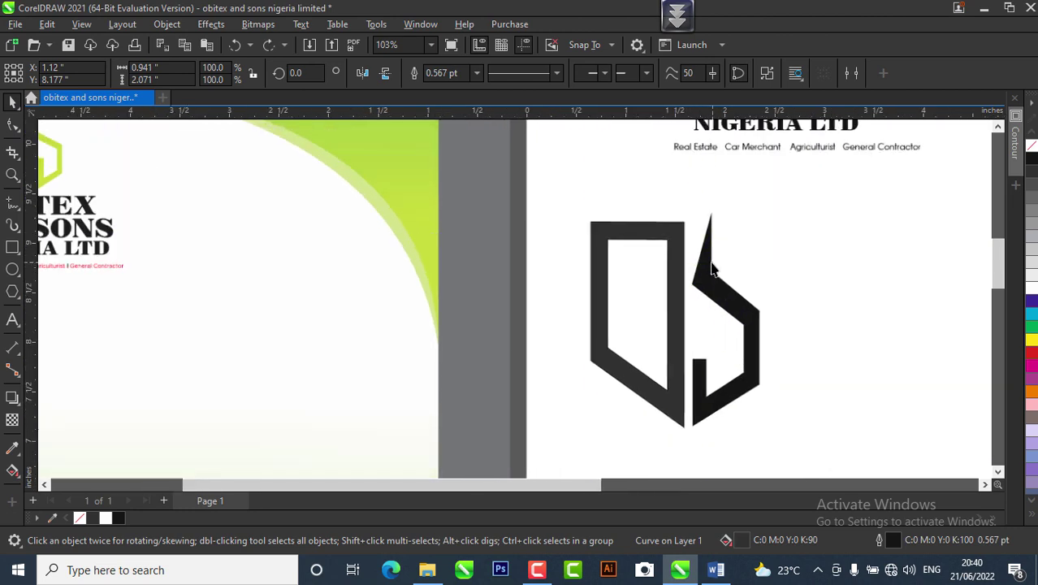
scroll(681, 277, down, 2)
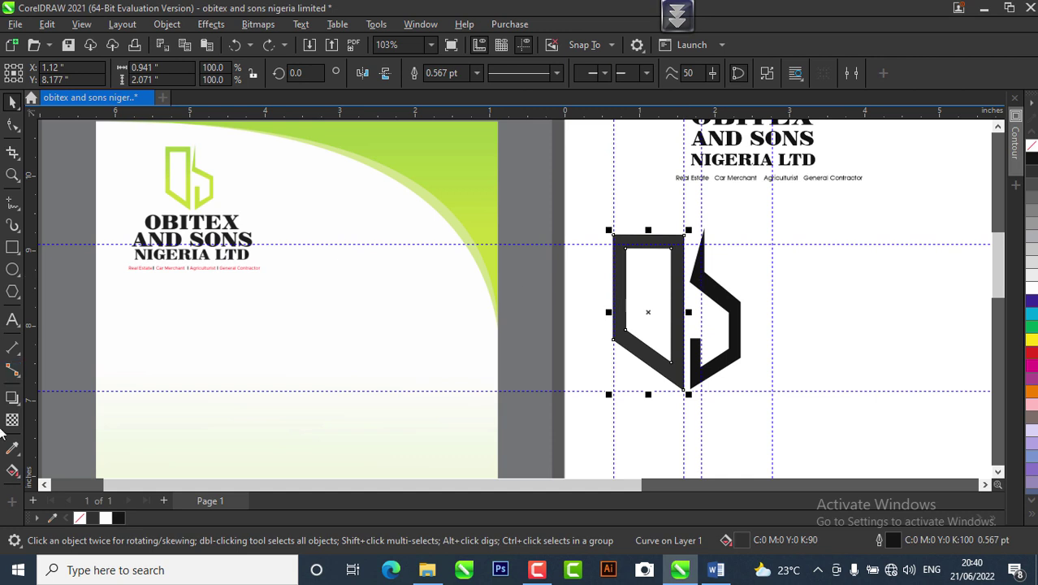
click(13, 472)
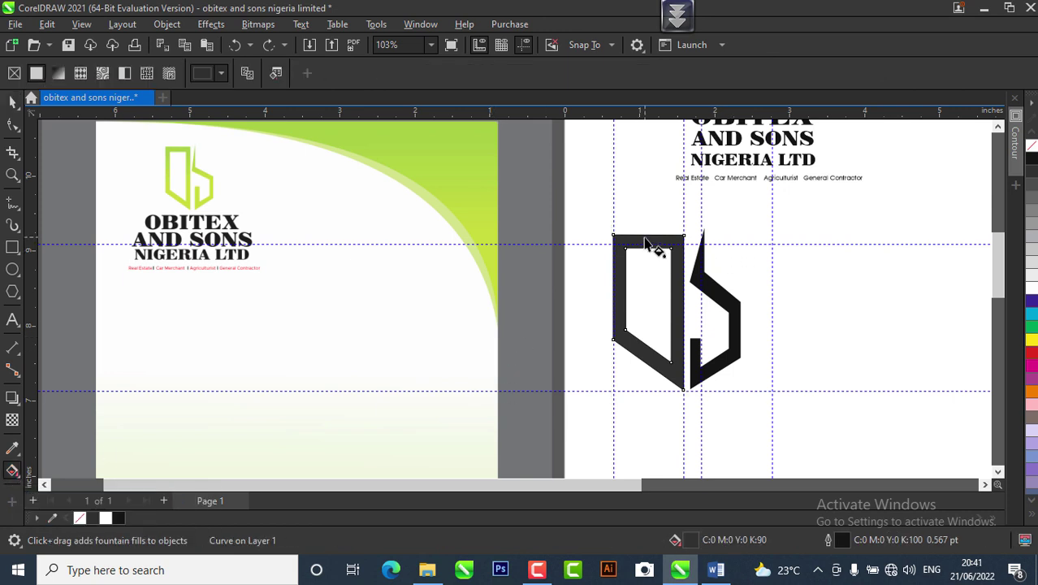
drag(649, 238, 653, 335)
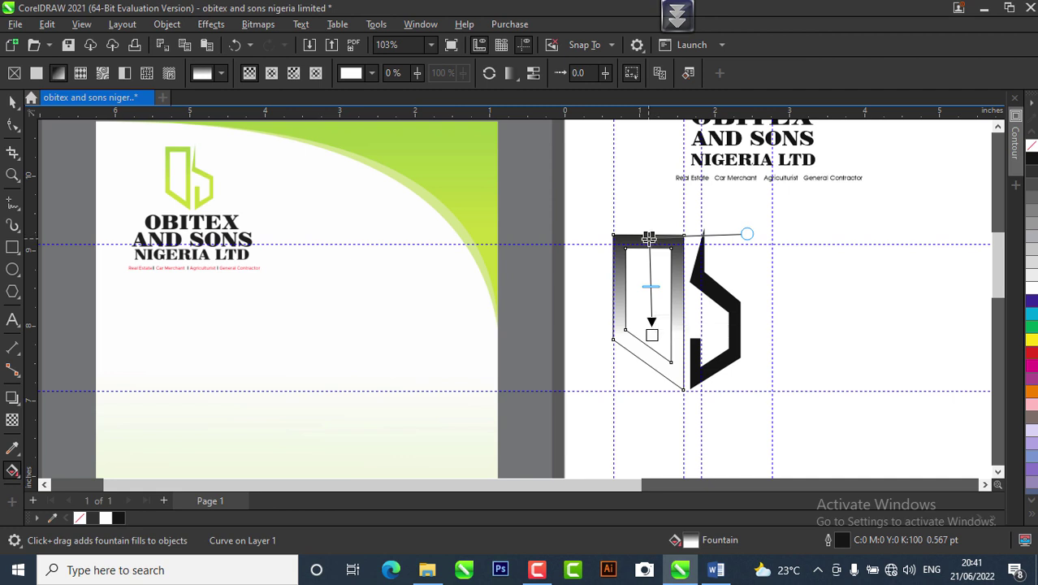
Step: Set the upper node of the first letter's gradient to lime green from the CMYK palette
click(649, 237)
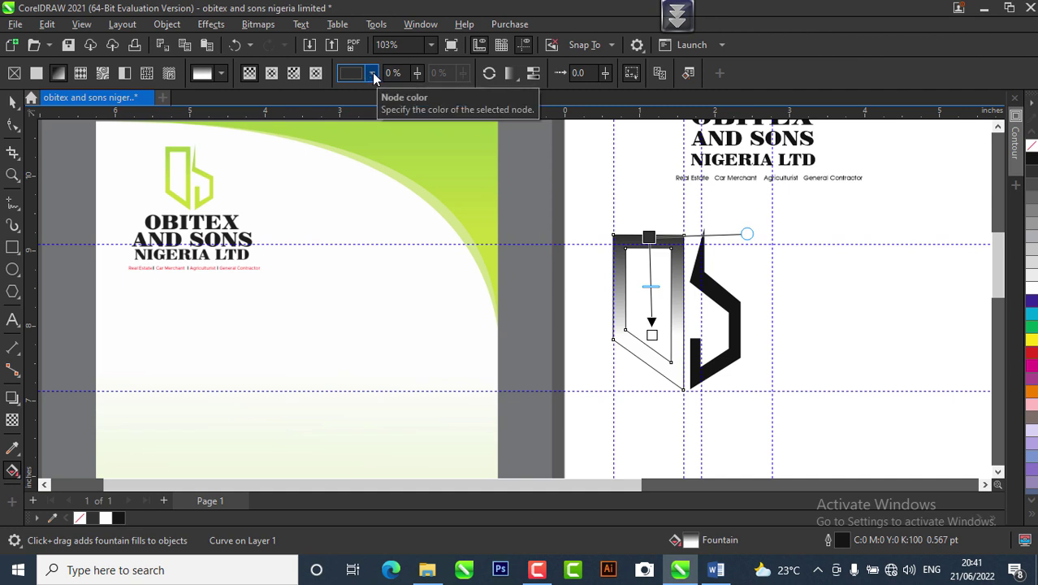
click(372, 72)
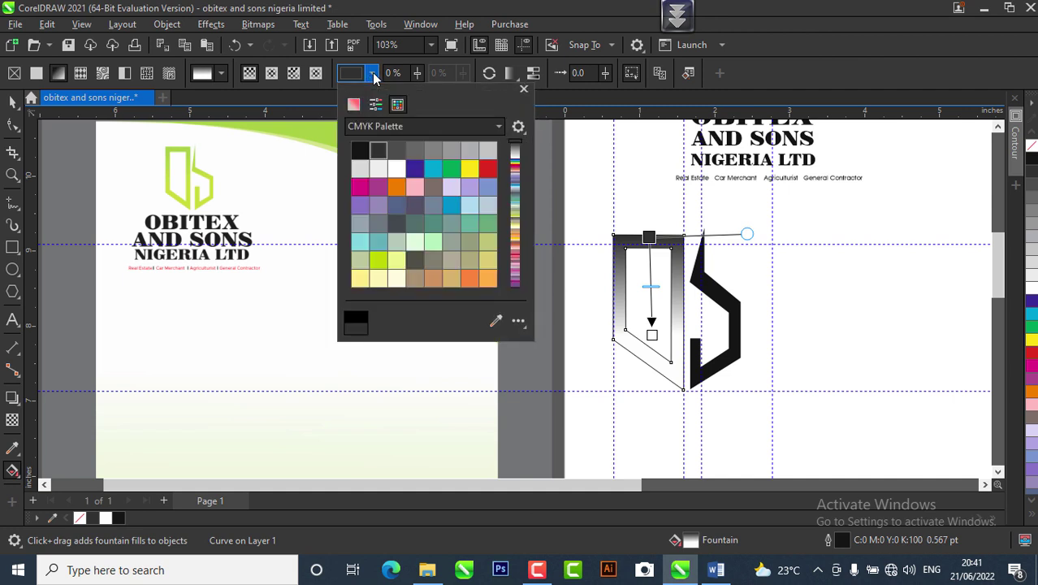
click(385, 266)
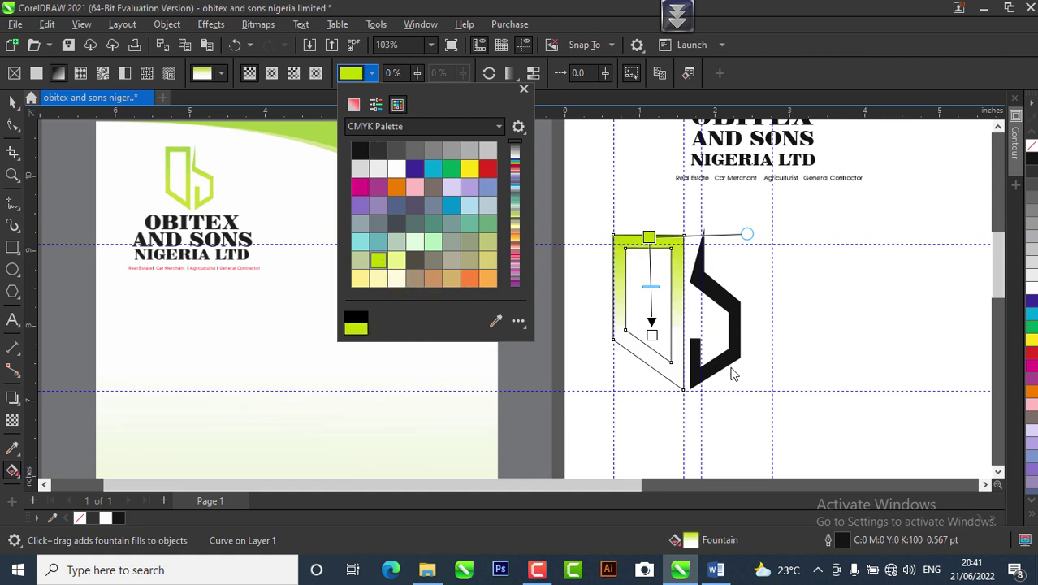
Step: Set the lower node of the first letter's gradient to light yellow-green (C20 M0 Y60 K0) from the CMYK palette
click(651, 335)
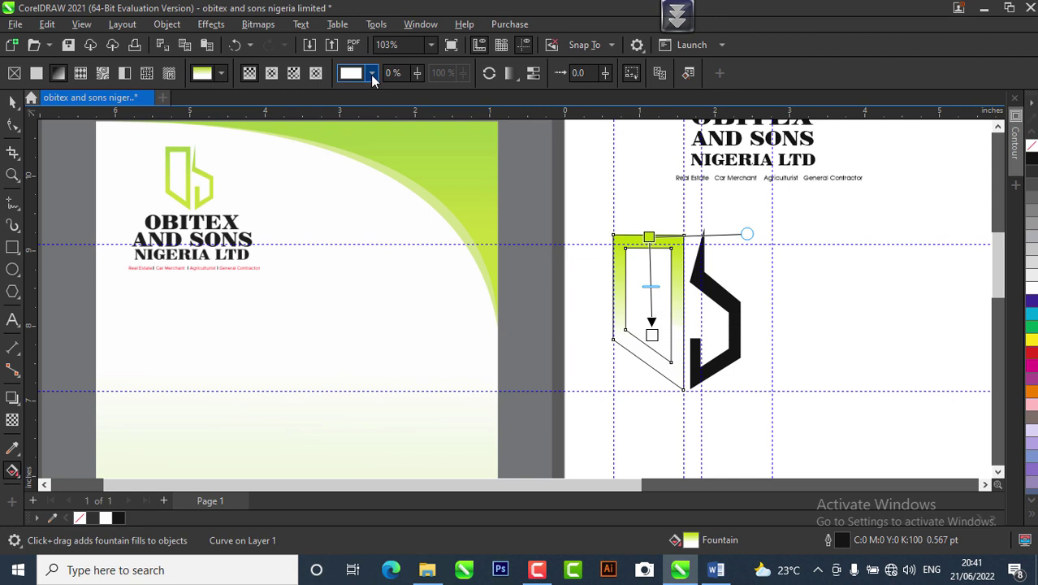
click(371, 73)
click(372, 72)
click(372, 72)
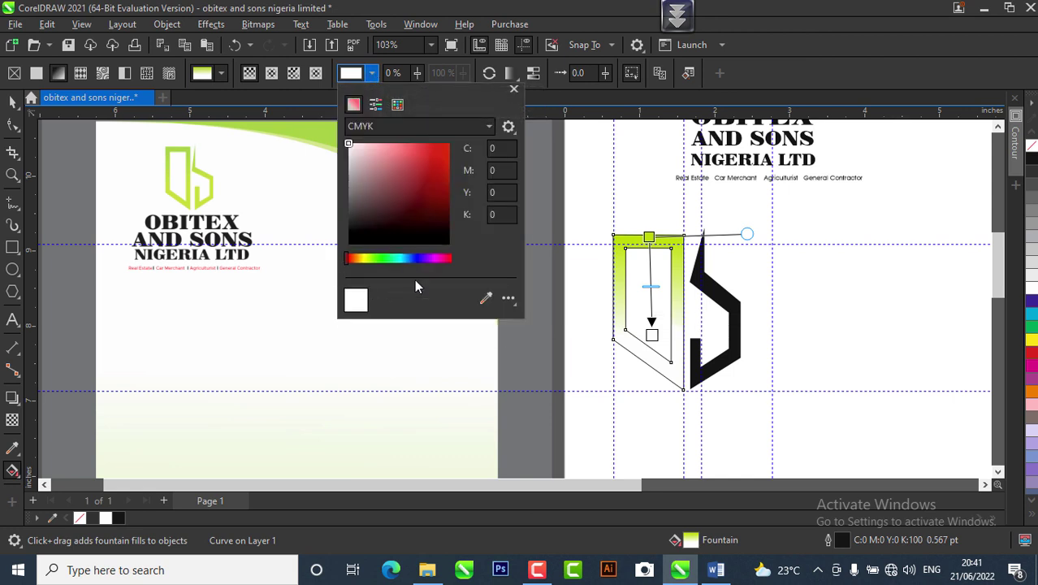
click(398, 106)
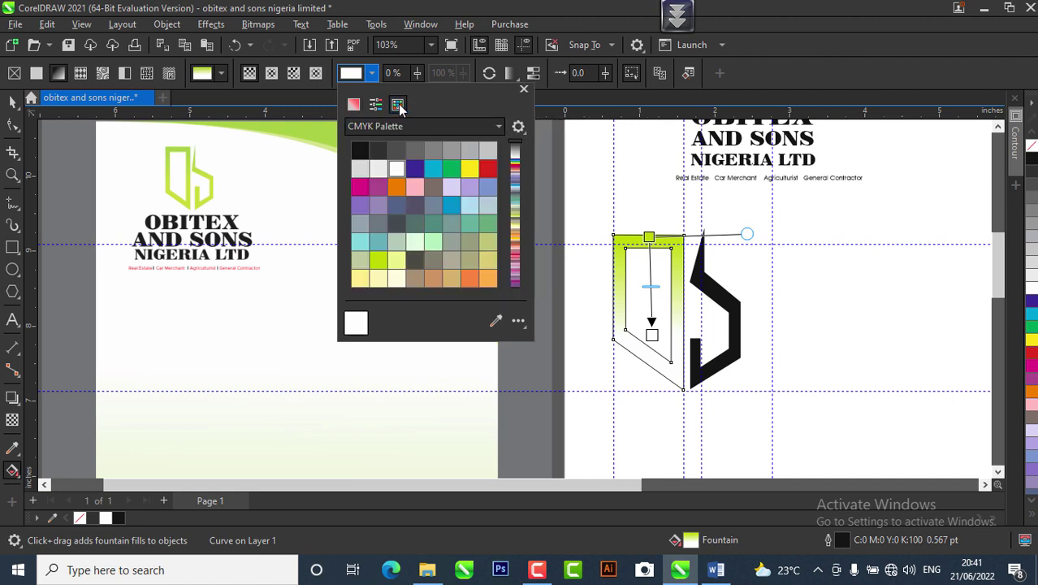
click(398, 268)
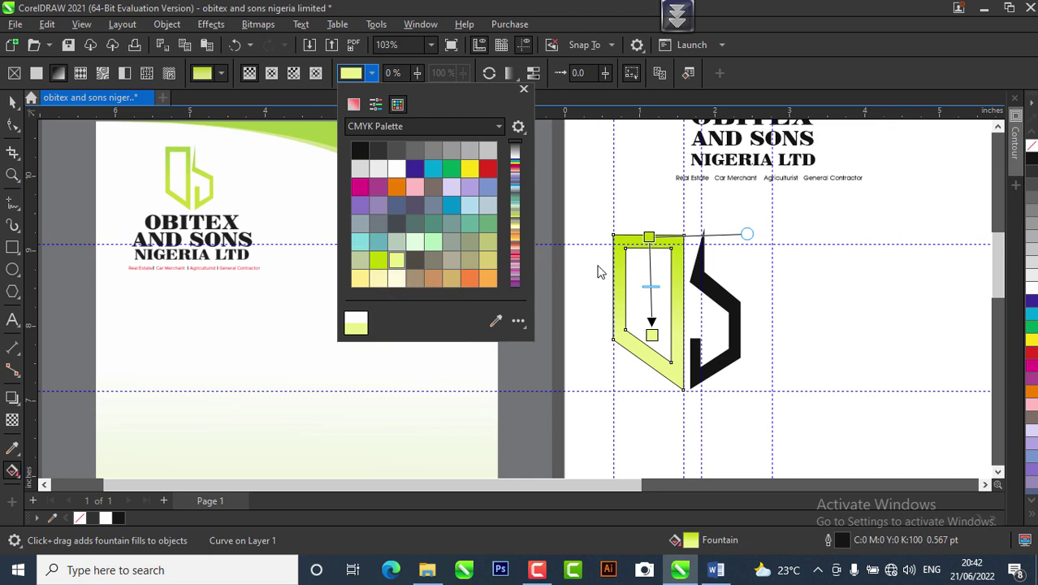
Step: Change the lower gradient node to a more saturated green with CMYK values C31 M0 Y99 K0
click(655, 239)
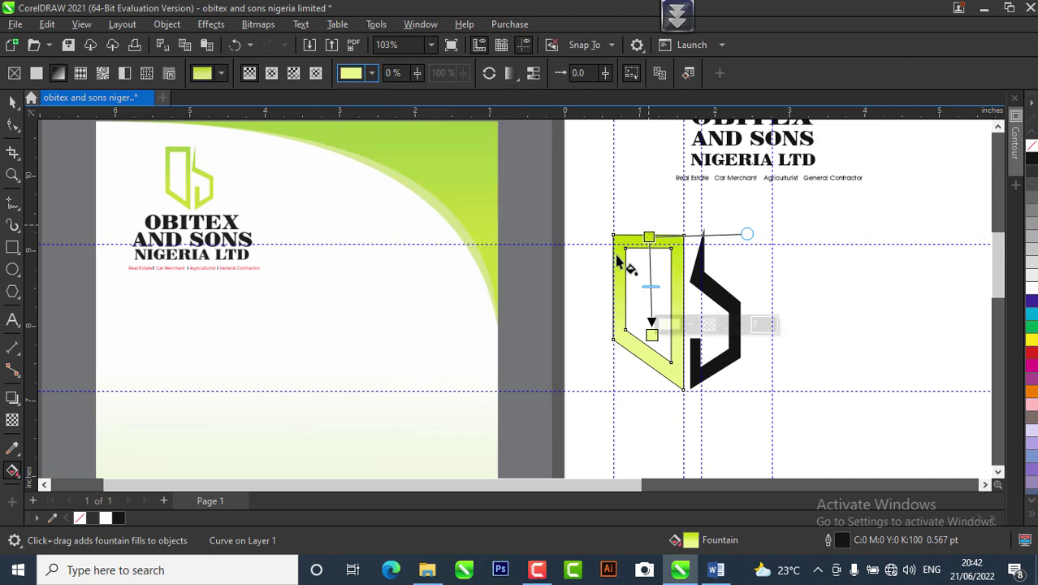
scroll(650, 239, up, 2)
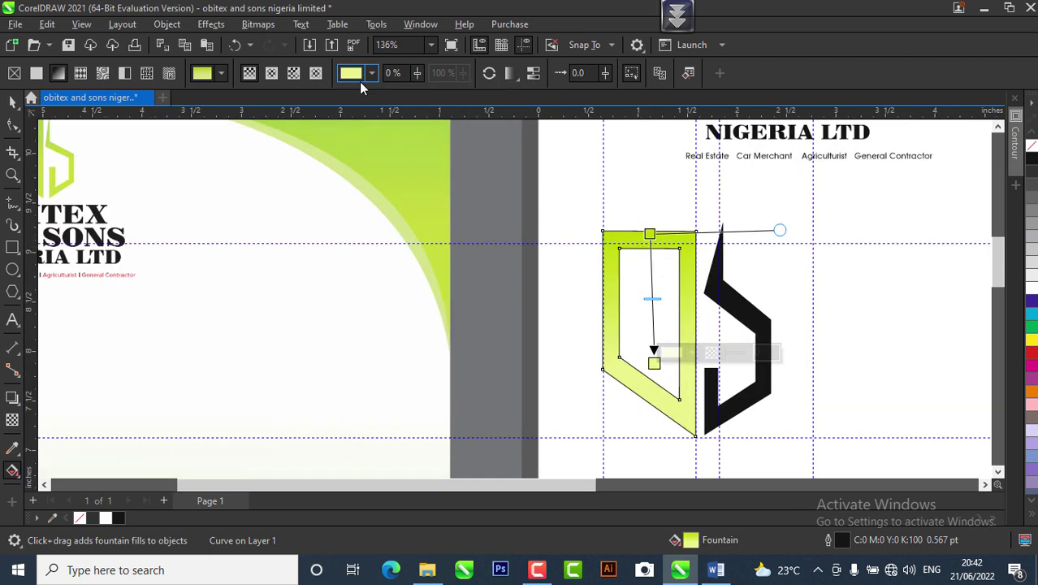
click(370, 74)
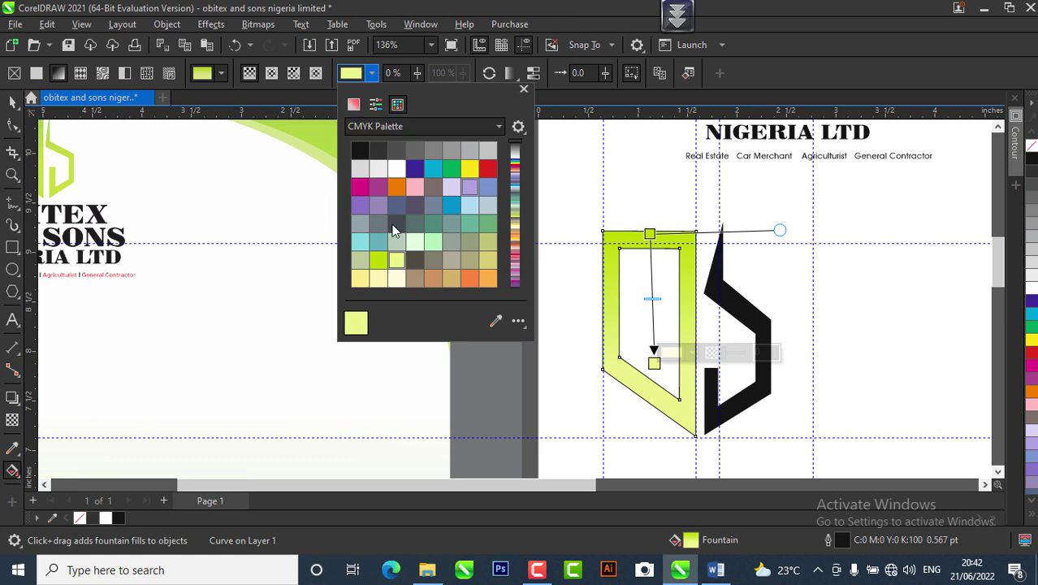
click(354, 104)
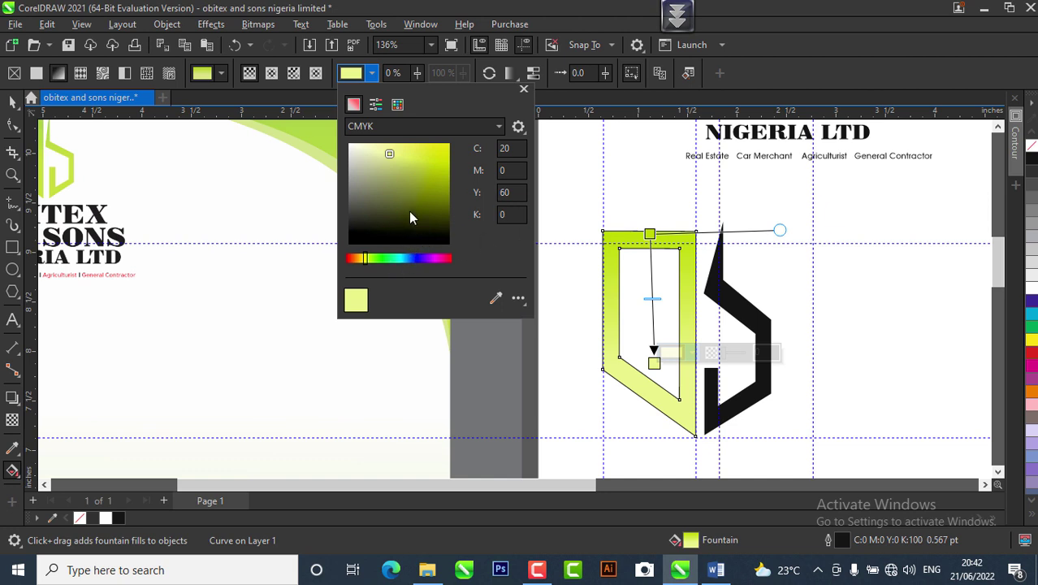
click(428, 162)
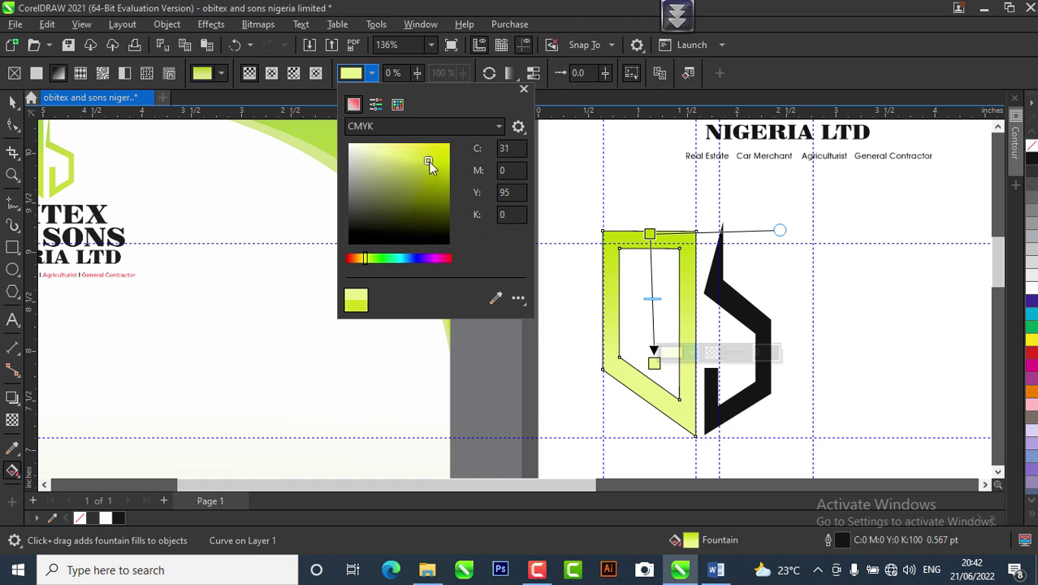
click(439, 162)
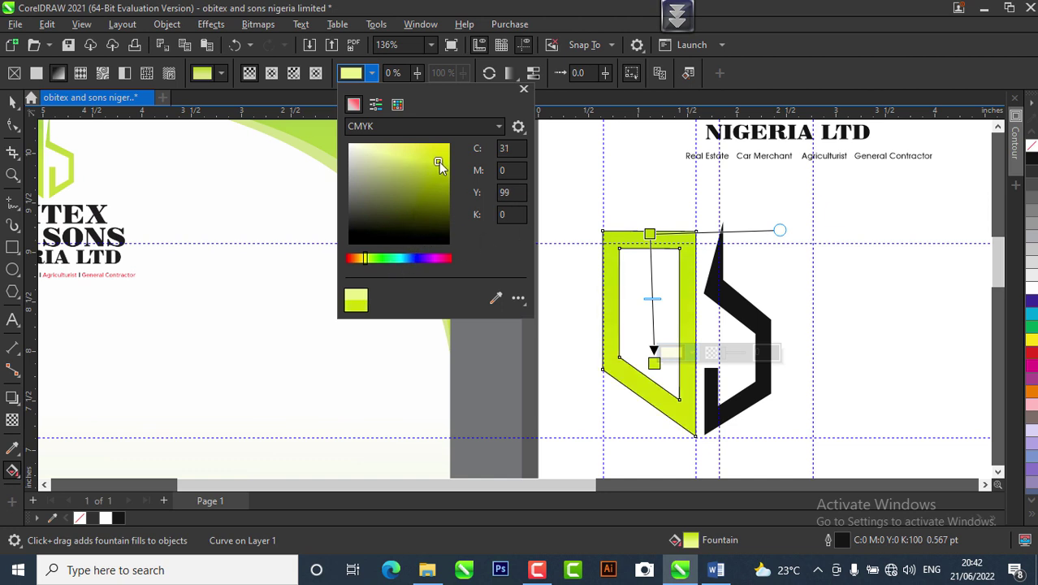
Step: Darken the upper node of the first letter's gradient to olive green with CMYK values C42 M6 Y100 K31
click(351, 74)
click(354, 105)
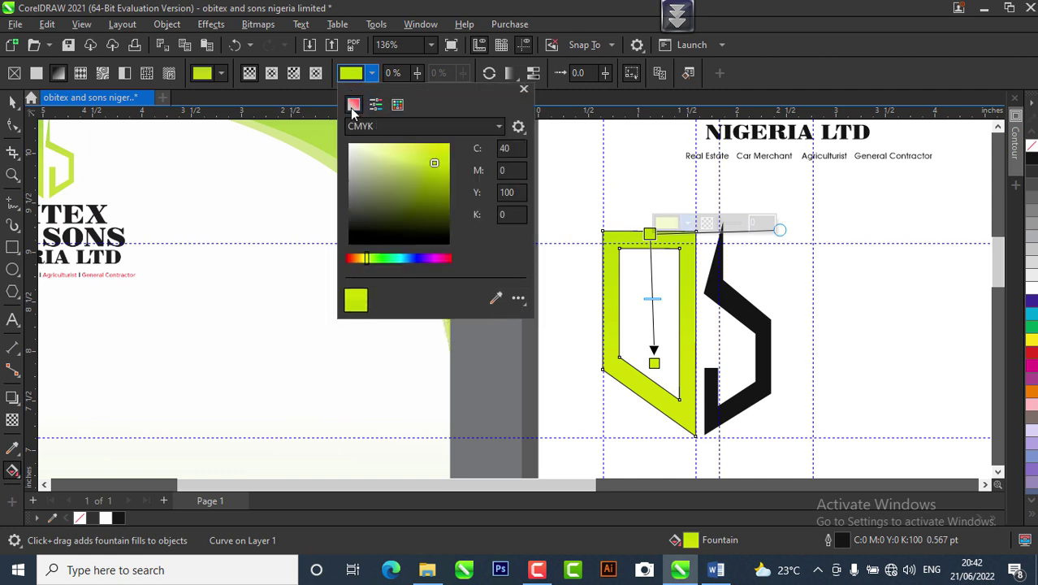
click(441, 174)
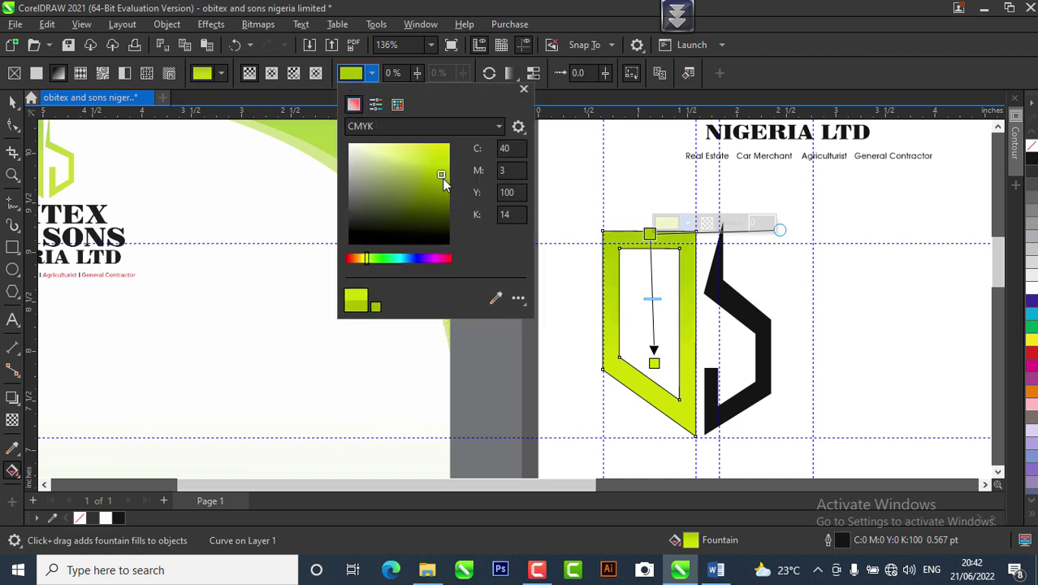
click(444, 186)
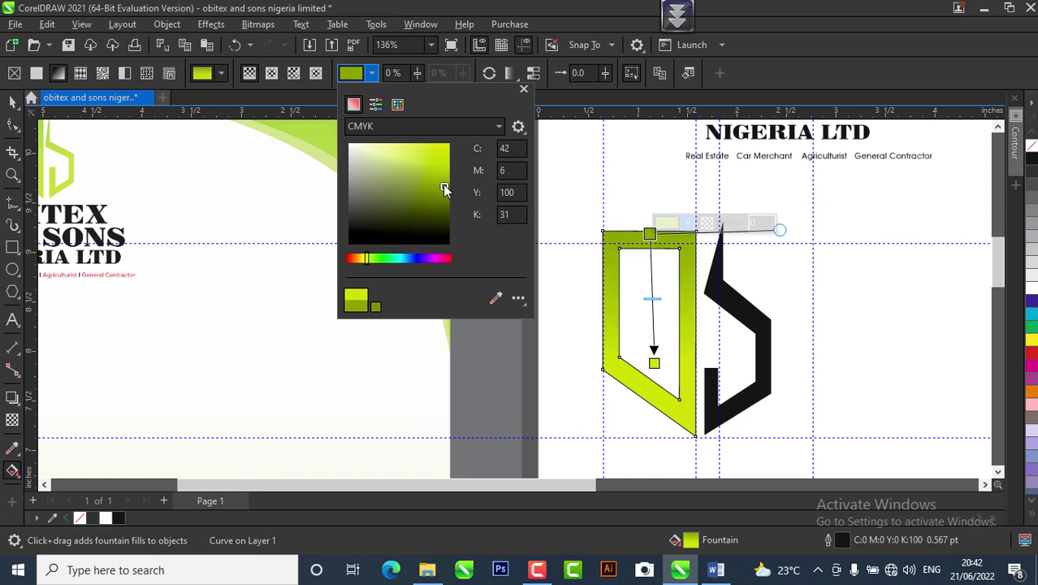
Step: Move the lower gradient node of the first letter further down and set its colour to C31 M2 Y100 K7
click(654, 364)
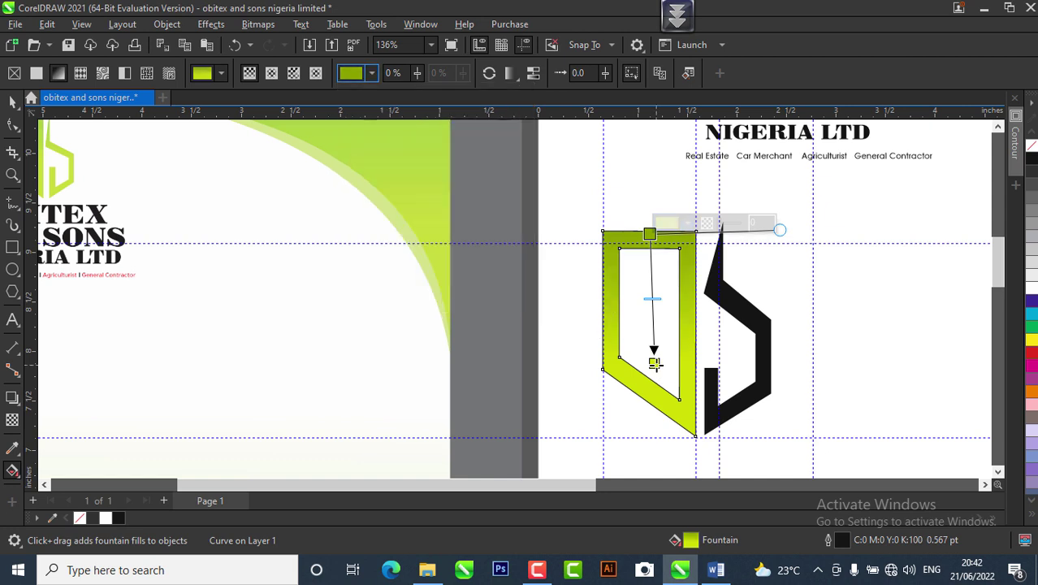
drag(655, 364, 652, 392)
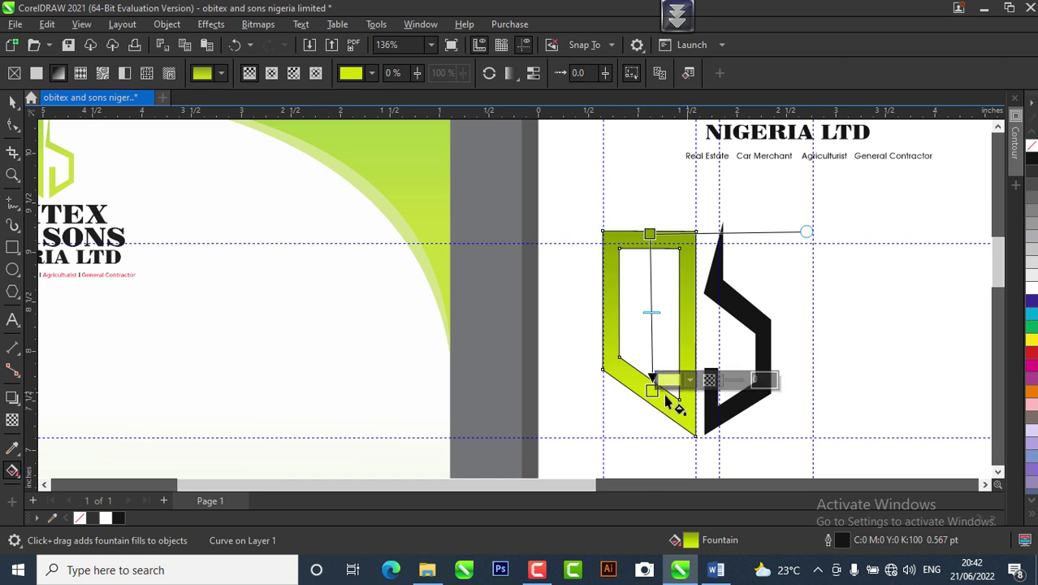
click(351, 74)
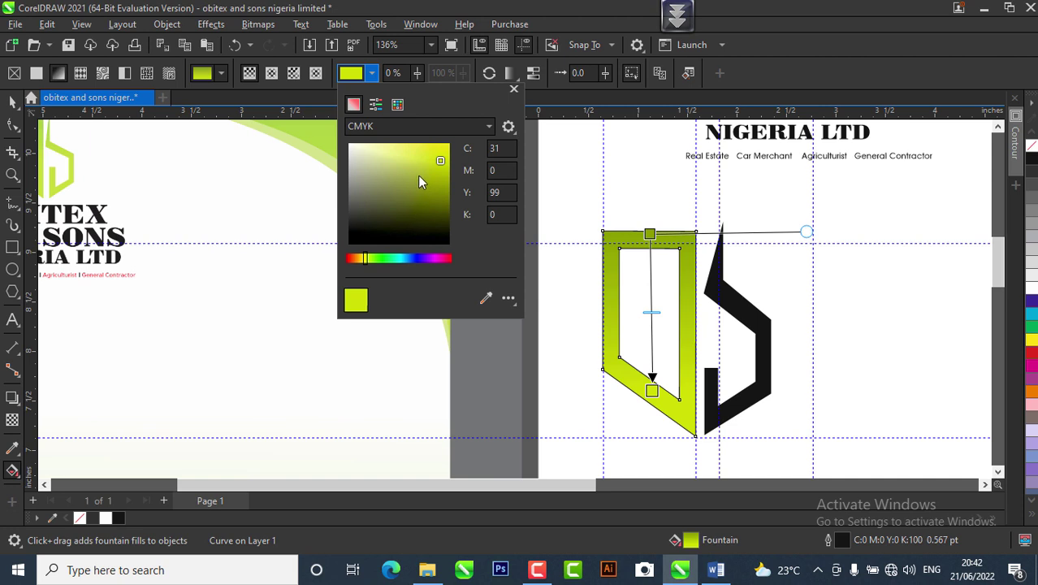
mouse_move(415, 173)
mouse_down()
mouse_move(422, 162)
mouse_move(407, 166)
mouse_move(426, 164)
mouse_up()
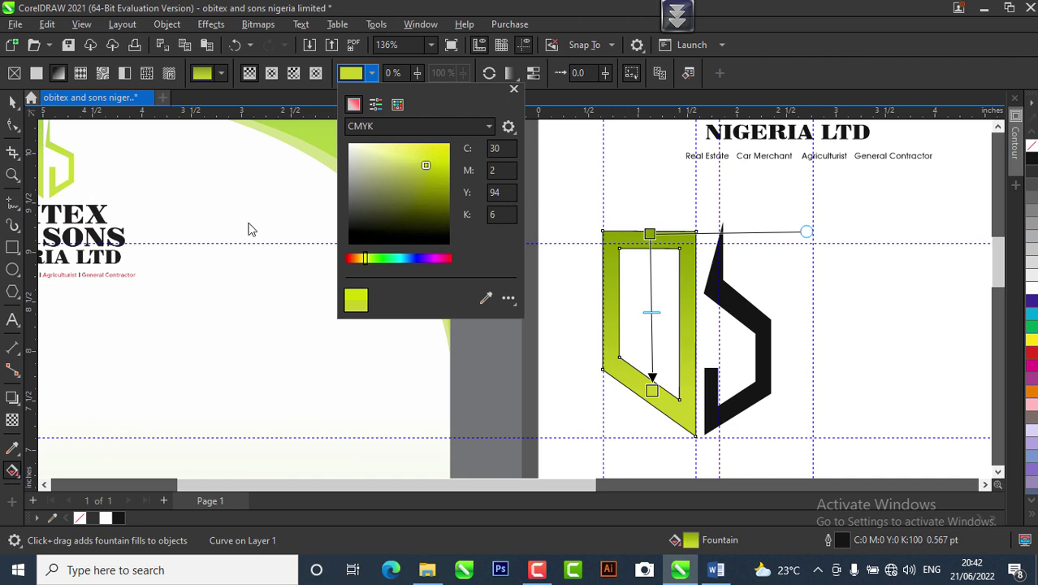
drag(409, 160, 429, 160)
click(440, 168)
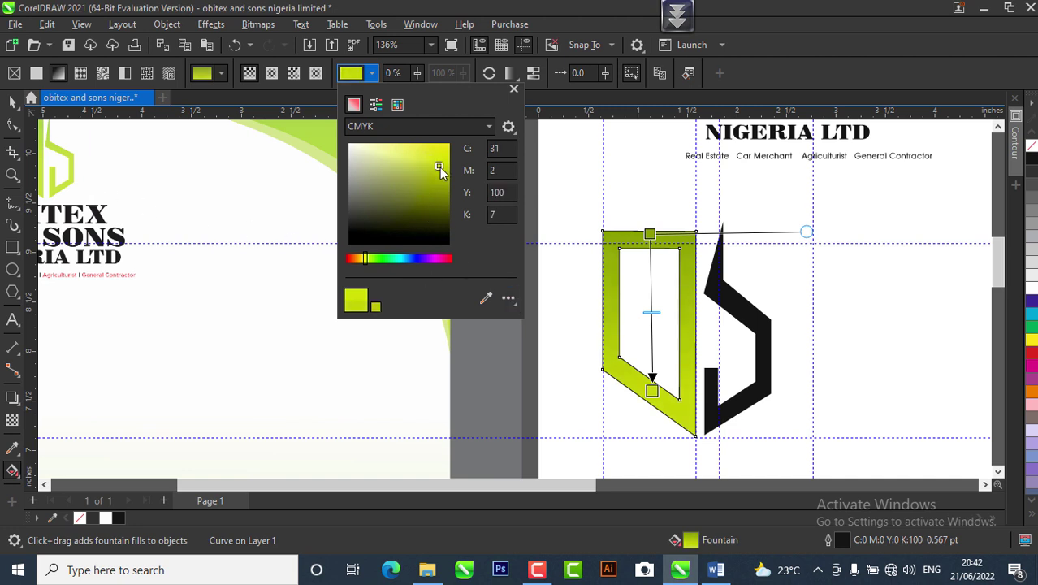
Step: Remove the outline from the first letter's frame
click(16, 99)
scroll(670, 277, up, 3)
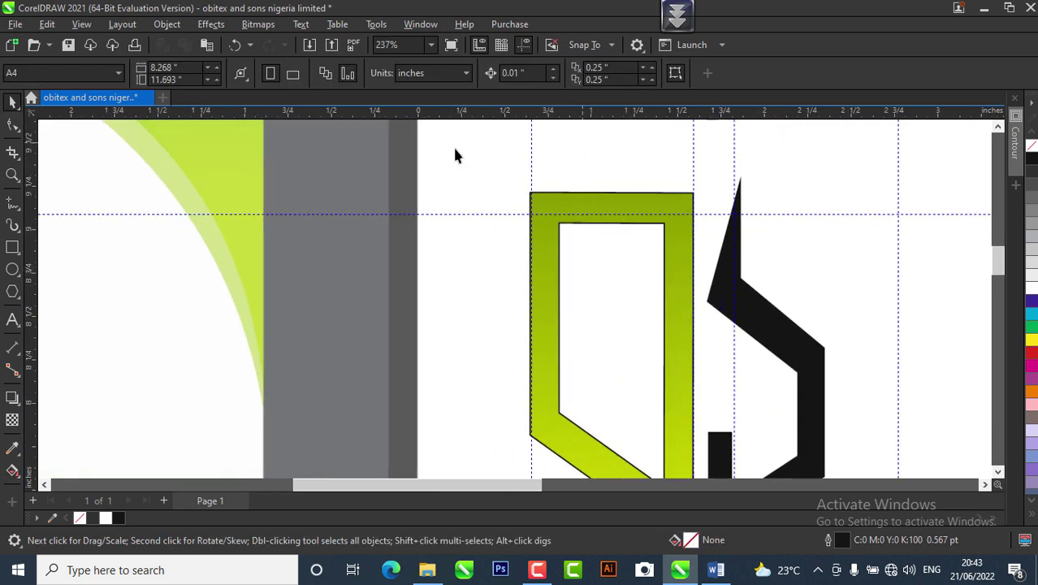
scroll(508, 228, down, 3)
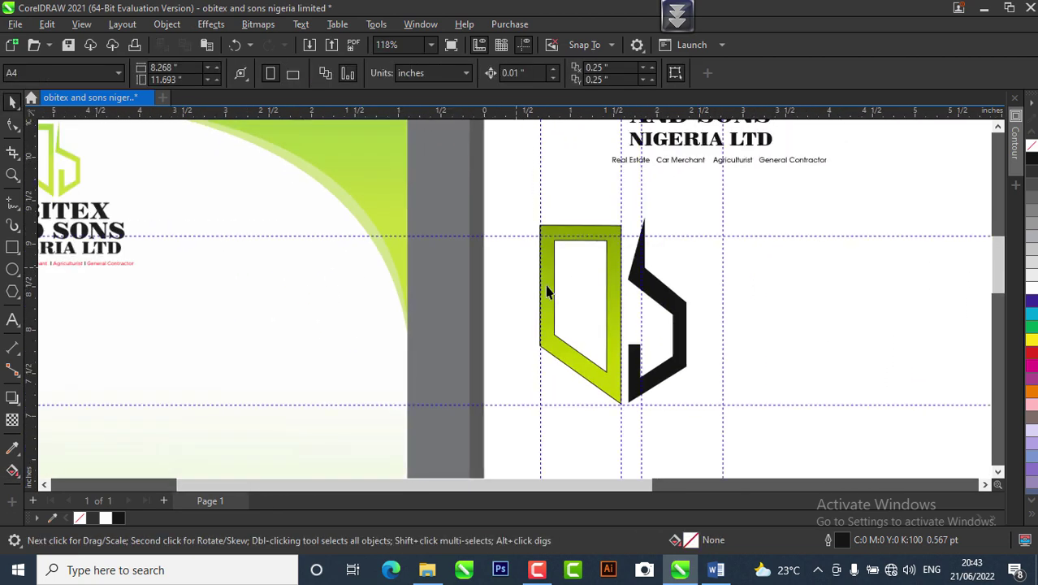
scroll(511, 264, up, 2)
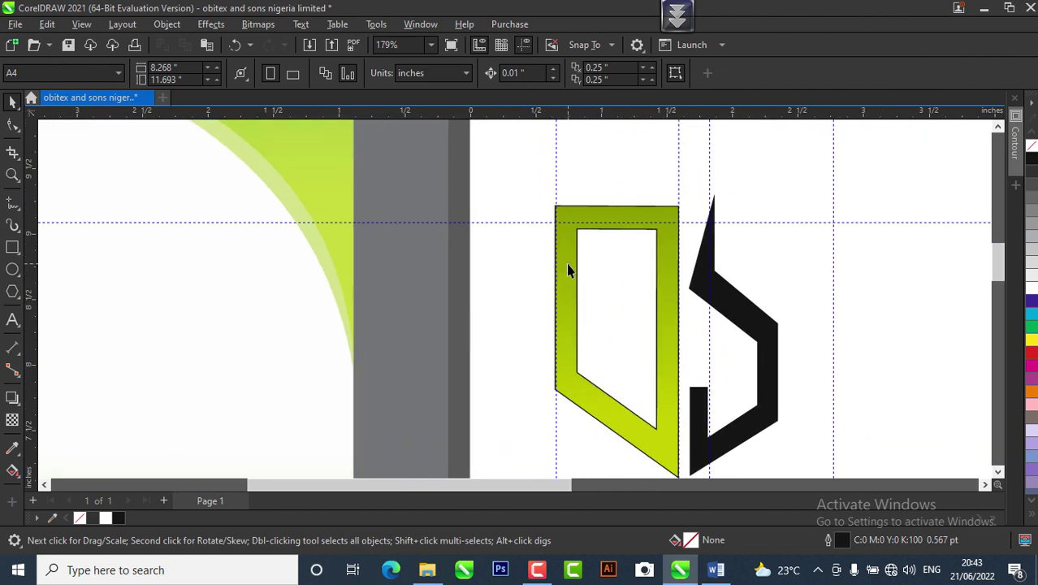
click(569, 270)
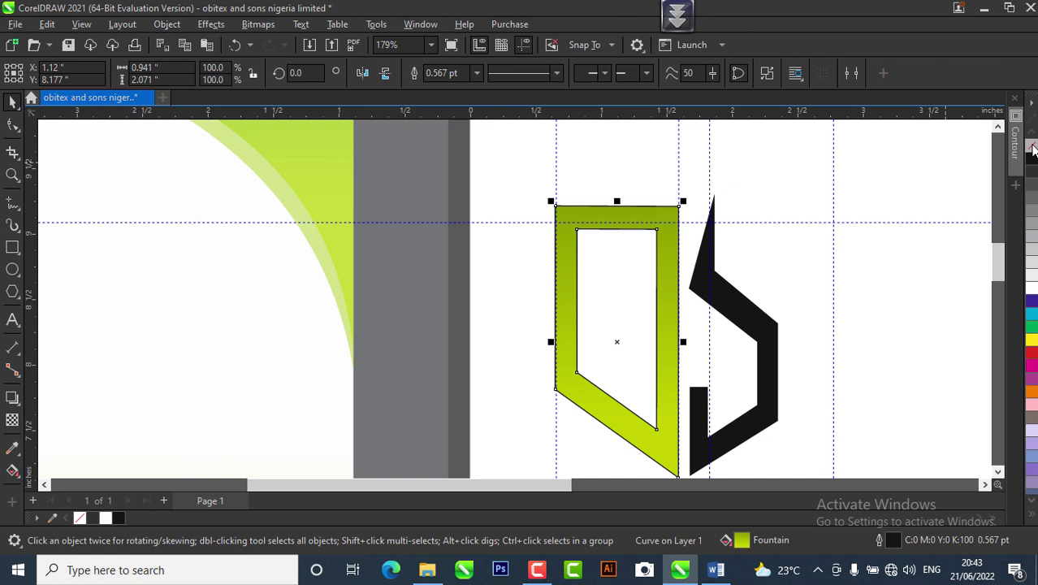
right_click(1032, 147)
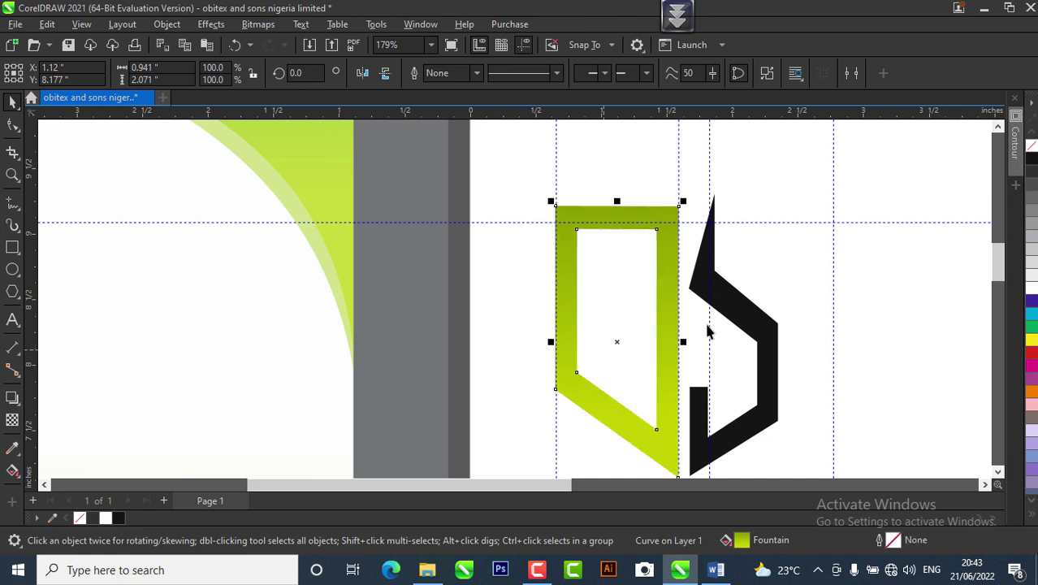
Step: Copy only the fill property from the first letter to the black second letter with Copy Properties
scroll(609, 280, down, 1)
scroll(610, 280, down, 2)
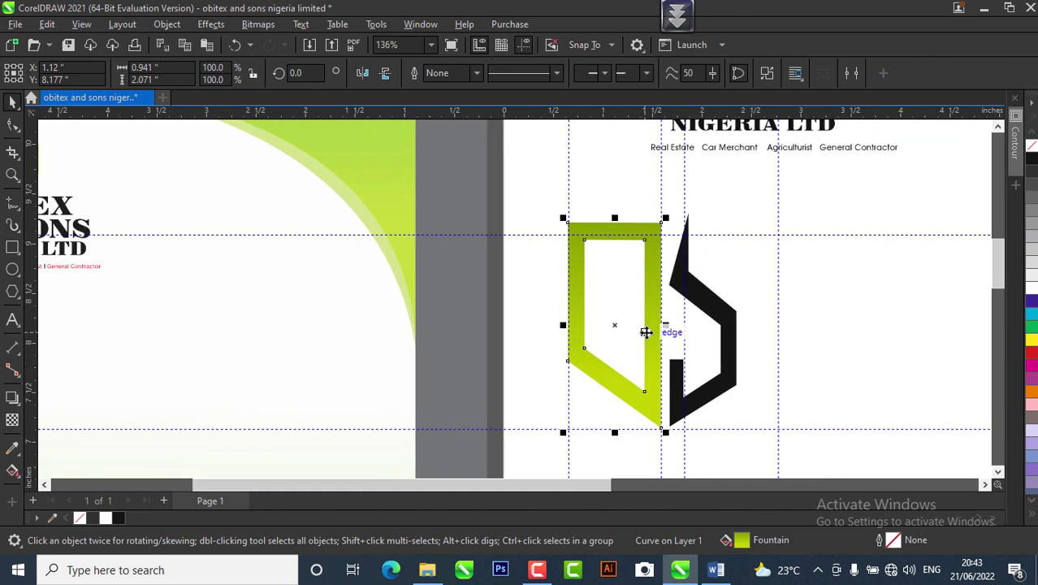
scroll(641, 329, up, 2)
click(720, 302)
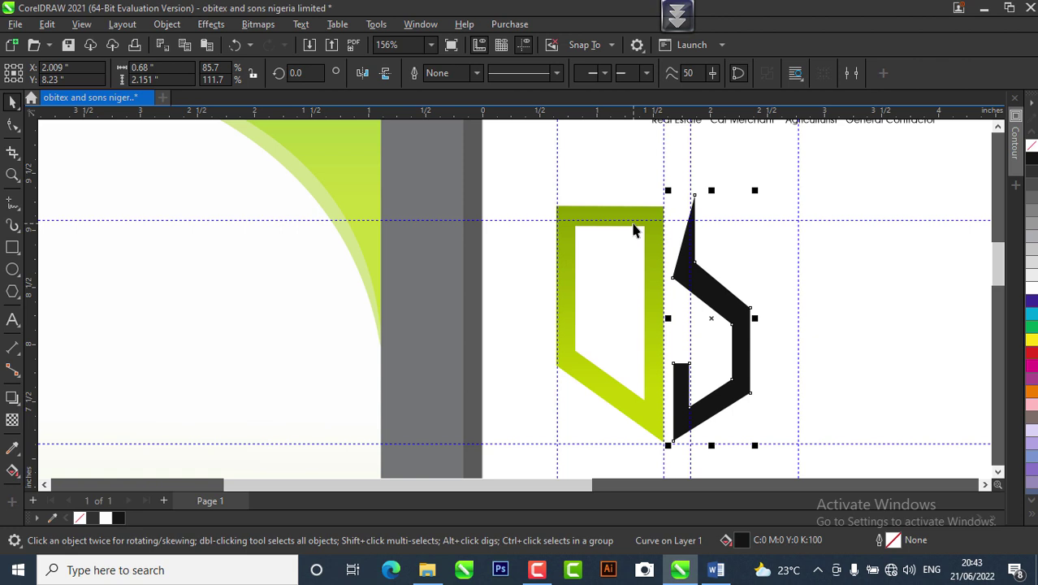
click(47, 23)
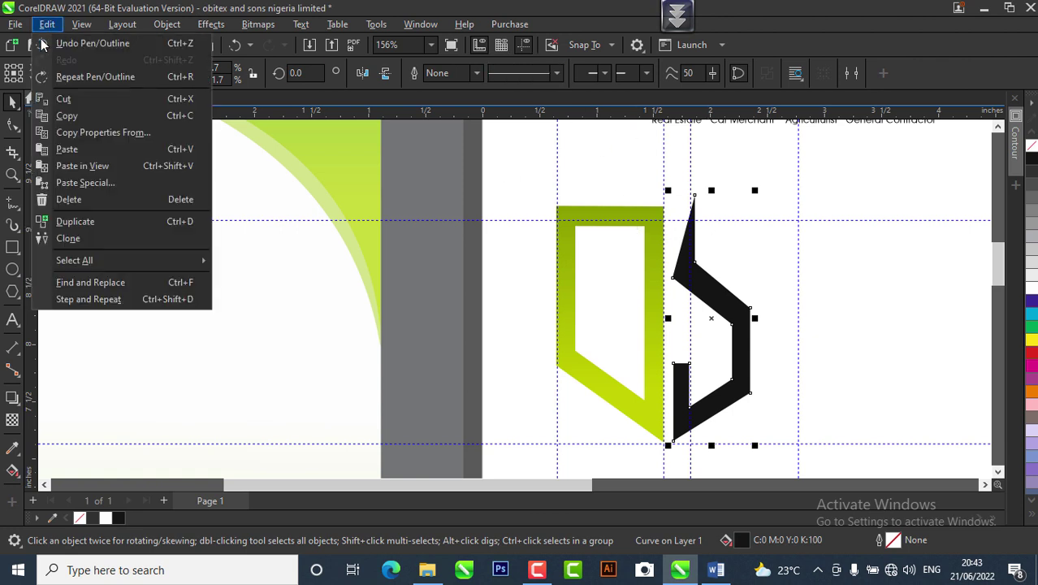
click(96, 131)
drag(500, 206, 310, 155)
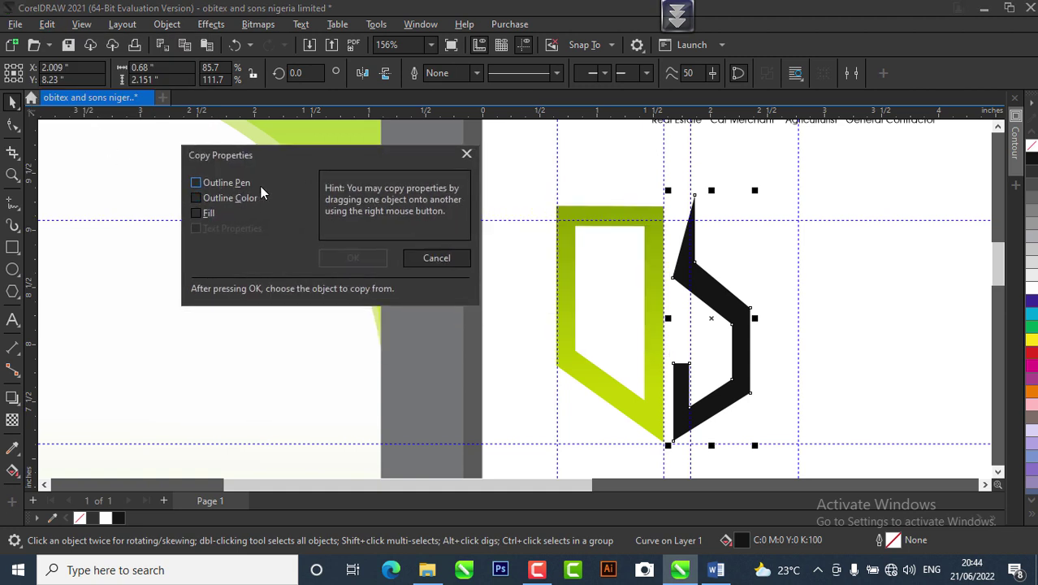
click(201, 217)
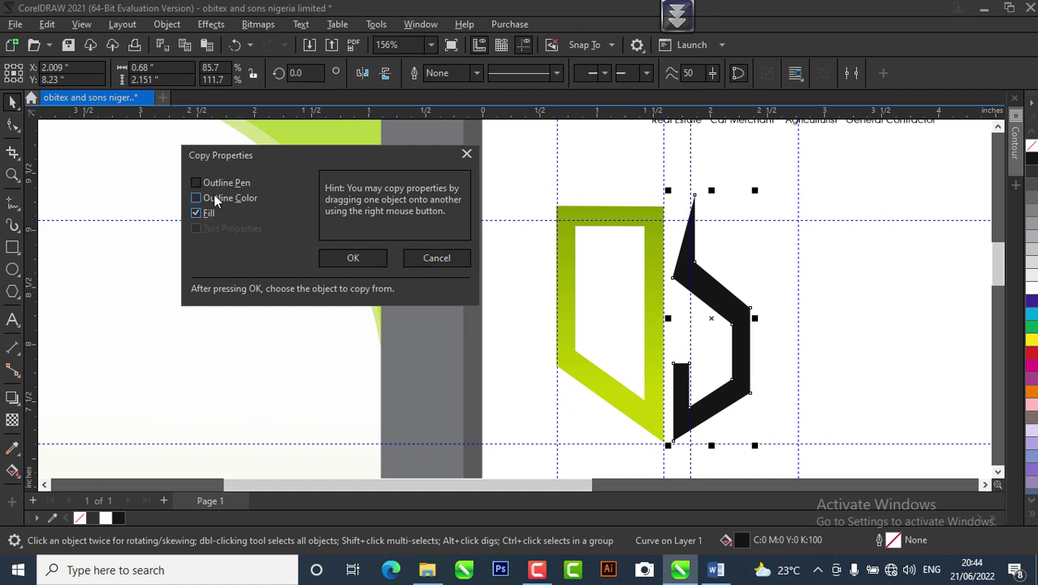
click(354, 261)
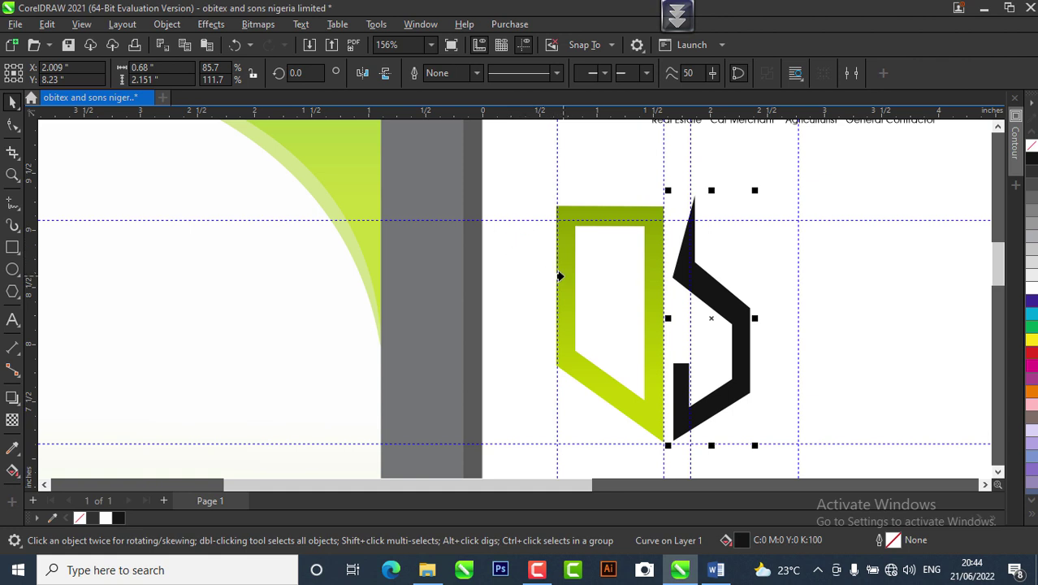
click(559, 269)
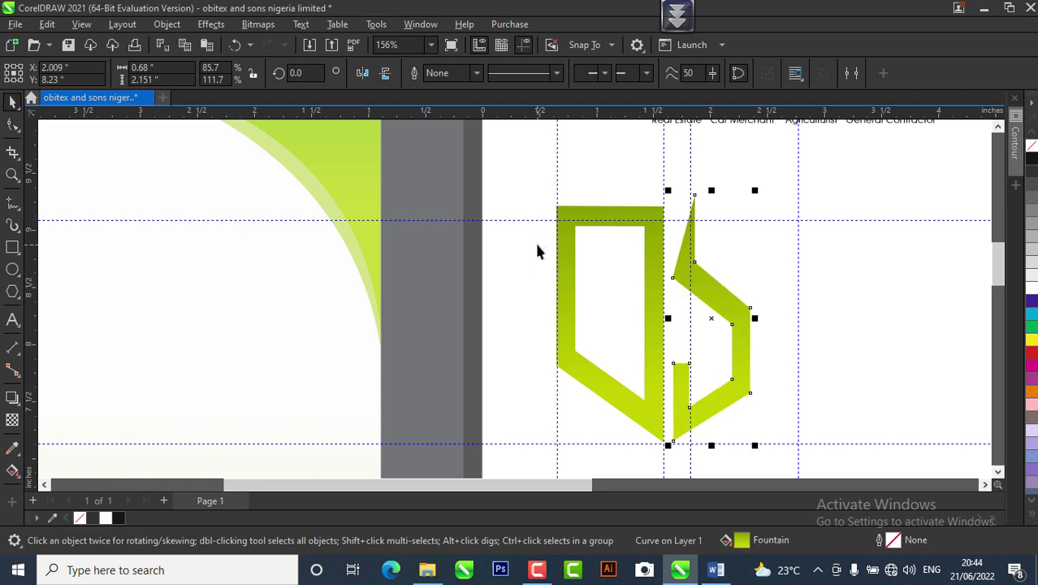
Step: Select both green logo letters and group them
scroll(520, 276, down, 3)
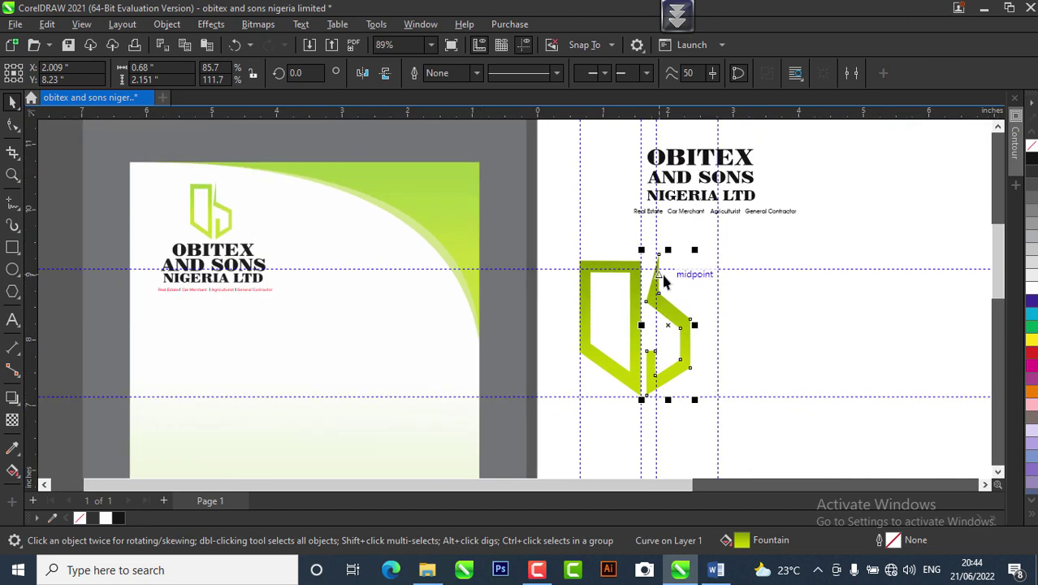
scroll(660, 272, up, 2)
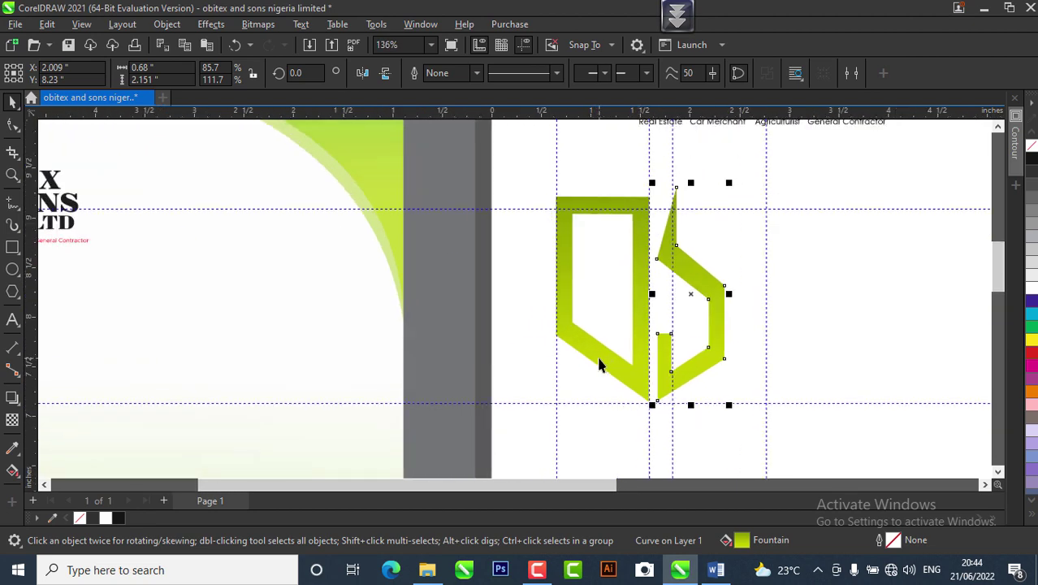
scroll(603, 378, down, 1)
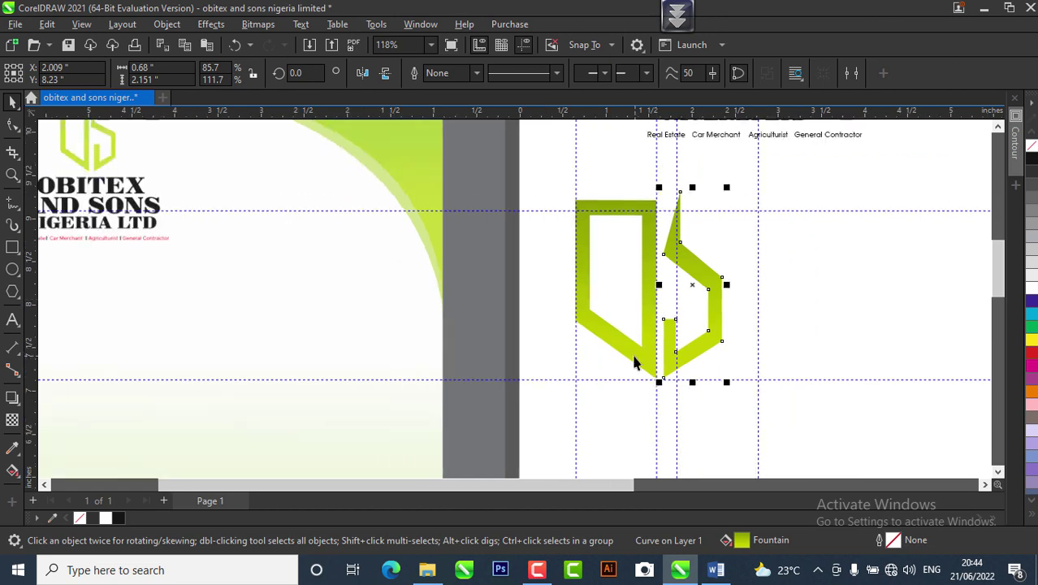
scroll(636, 363, down, 1)
scroll(632, 353, up, 1)
click(625, 342)
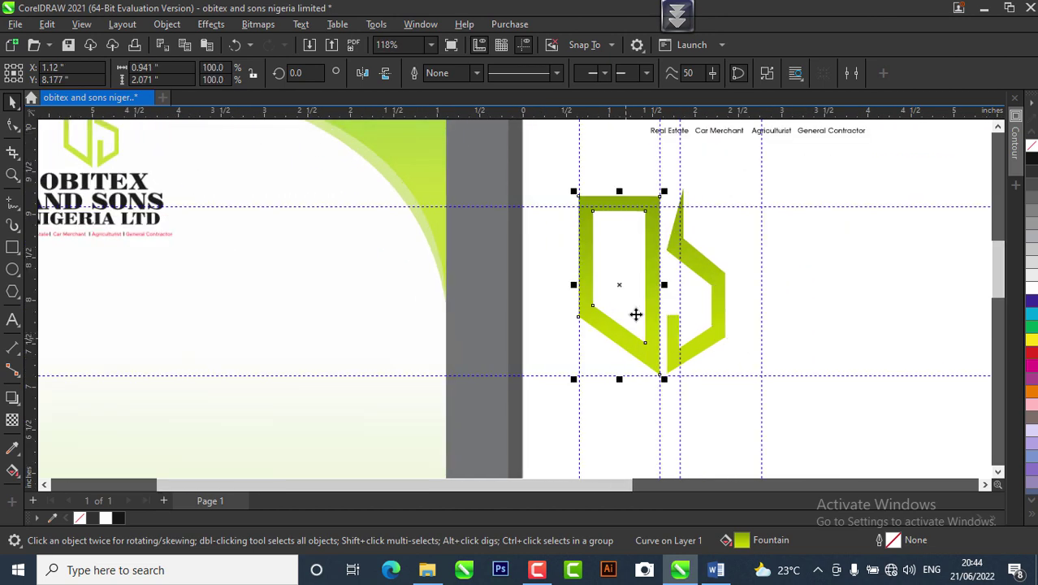
drag(541, 172, 767, 403)
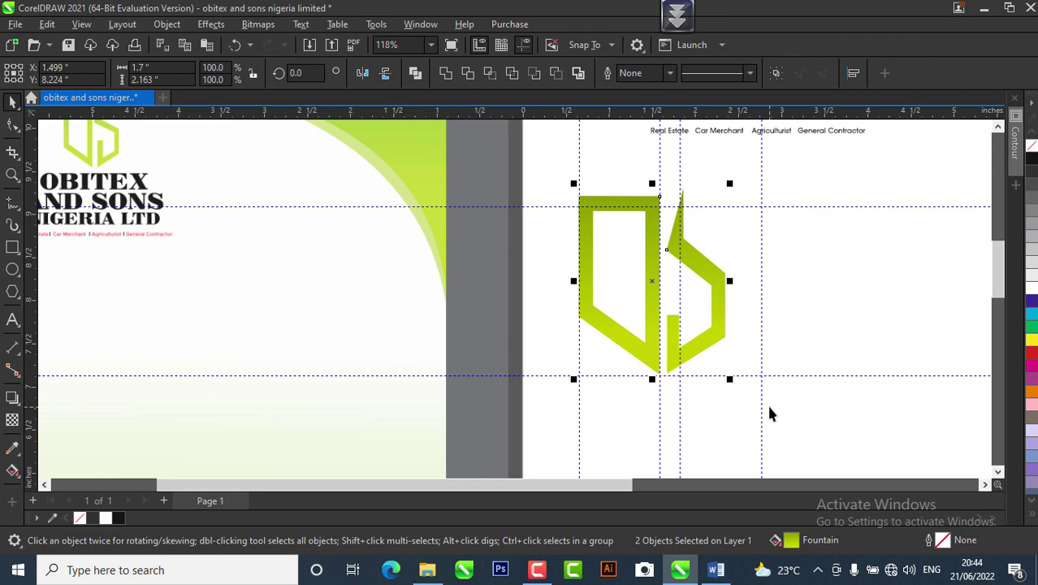
click(697, 367)
key(ctrl+g)
key(ctrl+l)
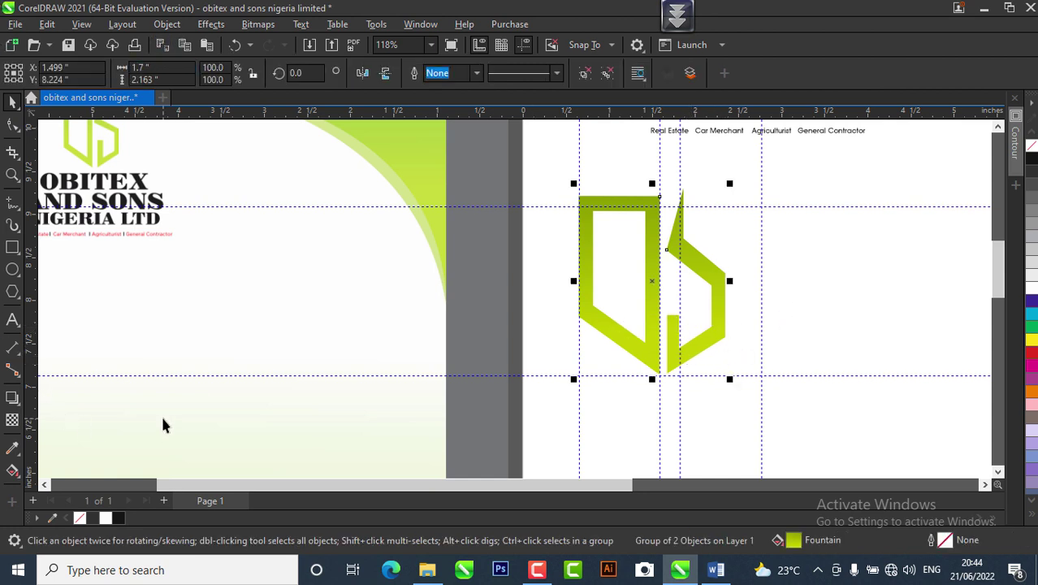
Step: Add a flat drop shadow to the logo group, running from its centre to about 0.23 inches below
click(12, 398)
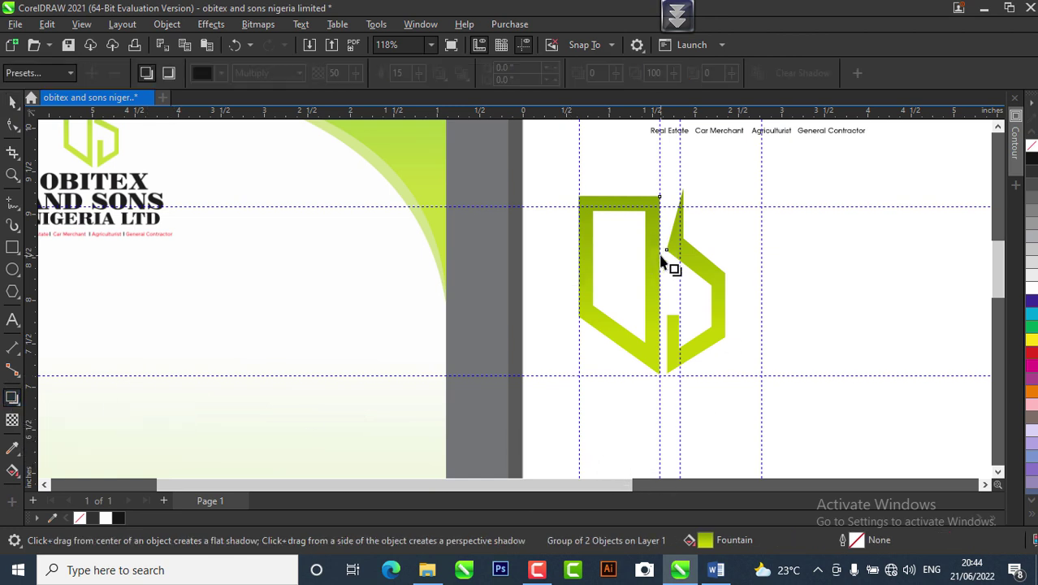
drag(658, 256, 655, 388)
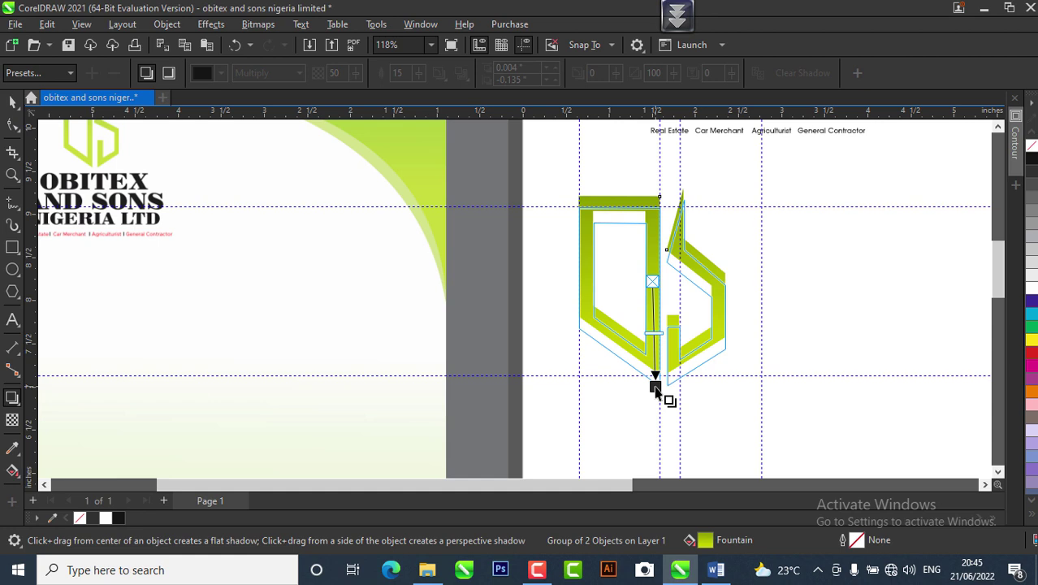
drag(656, 388, 657, 392)
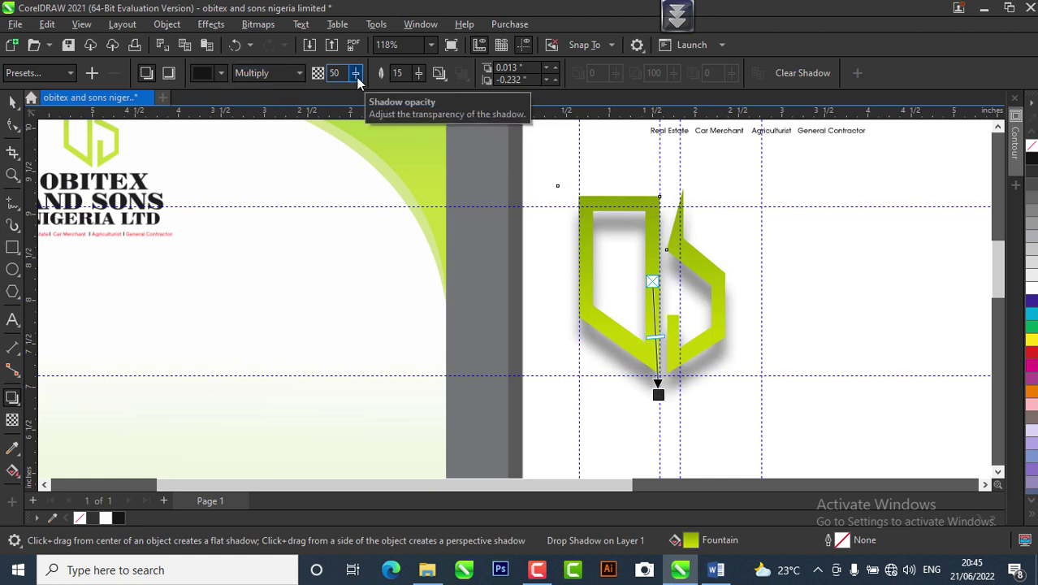
Step: Reduce the logo shadow's opacity to 23 and its feathering to 3, and shorten its downward offset to about 0.11 inches
drag(356, 77, 358, 81)
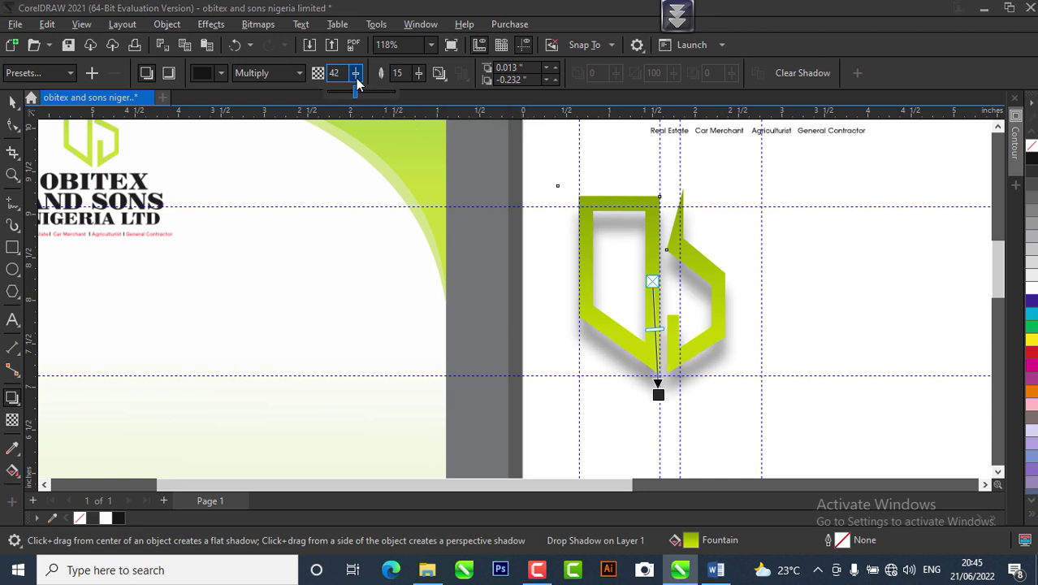
double_click(397, 73)
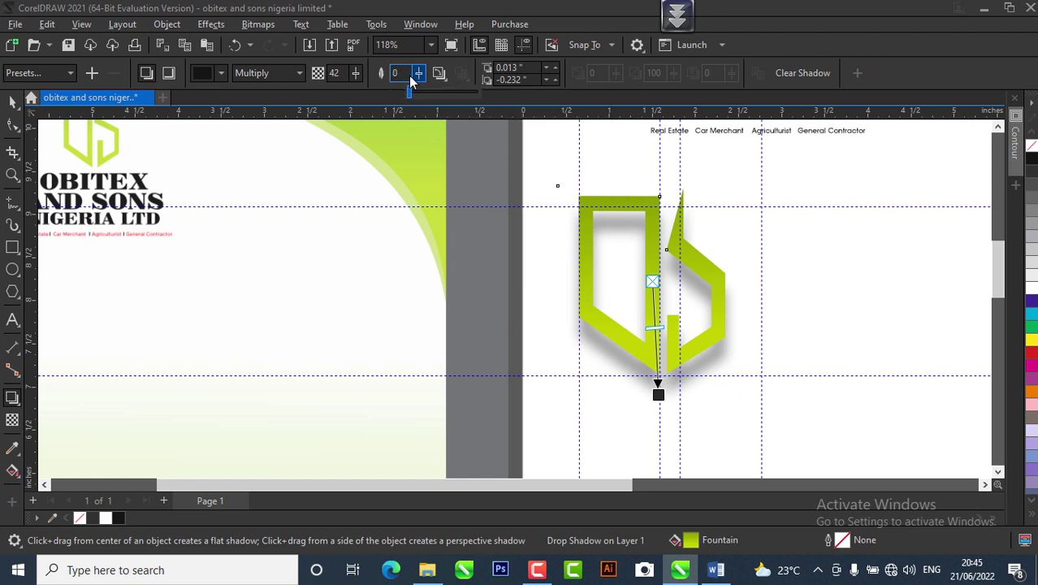
text(0)
key(Return)
click(418, 75)
click(416, 92)
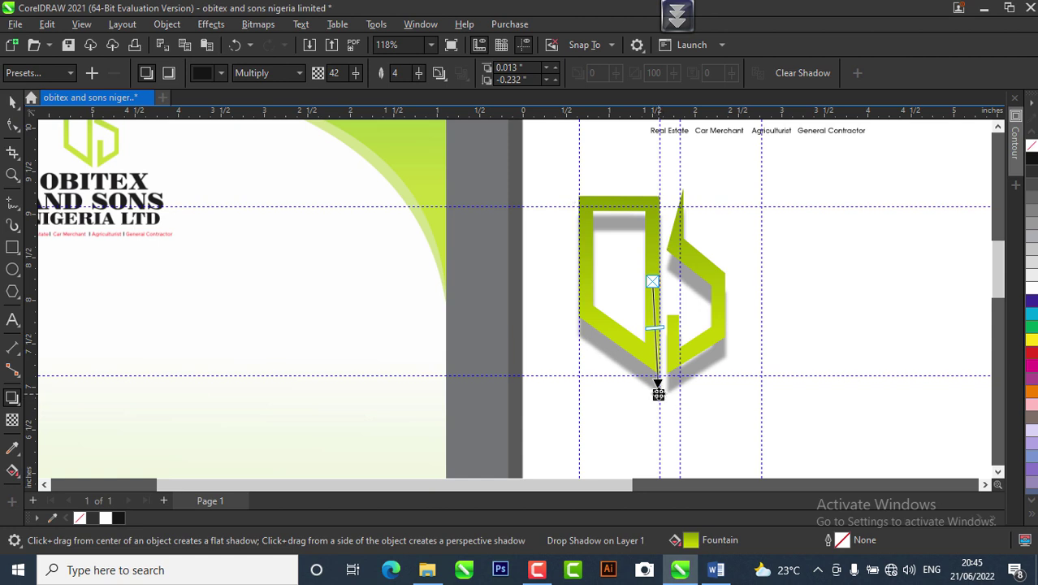
drag(659, 390, 658, 383)
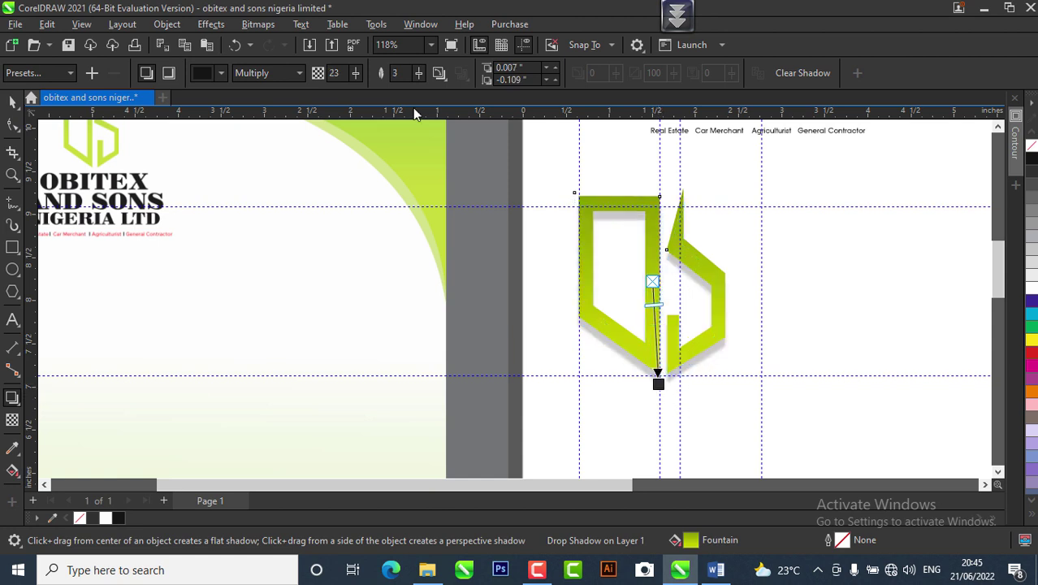
Step: Scale the shadowed logo down and move it up to the company name heading at the head of the page
click(12, 101)
scroll(674, 398, down, 3)
scroll(626, 359, up, 1)
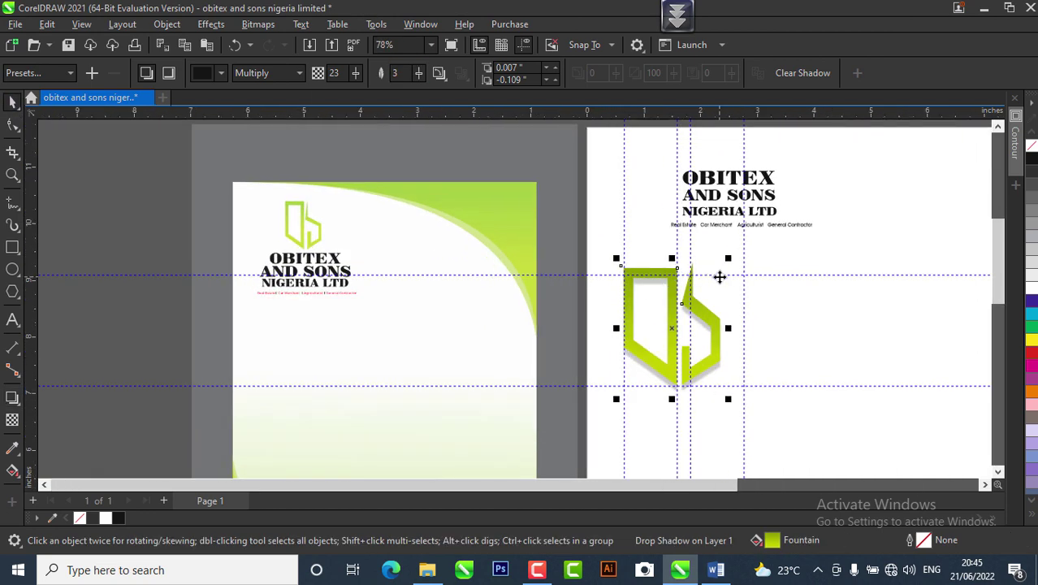
drag(728, 258, 683, 315)
drag(654, 355, 728, 172)
scroll(729, 255, up, 3)
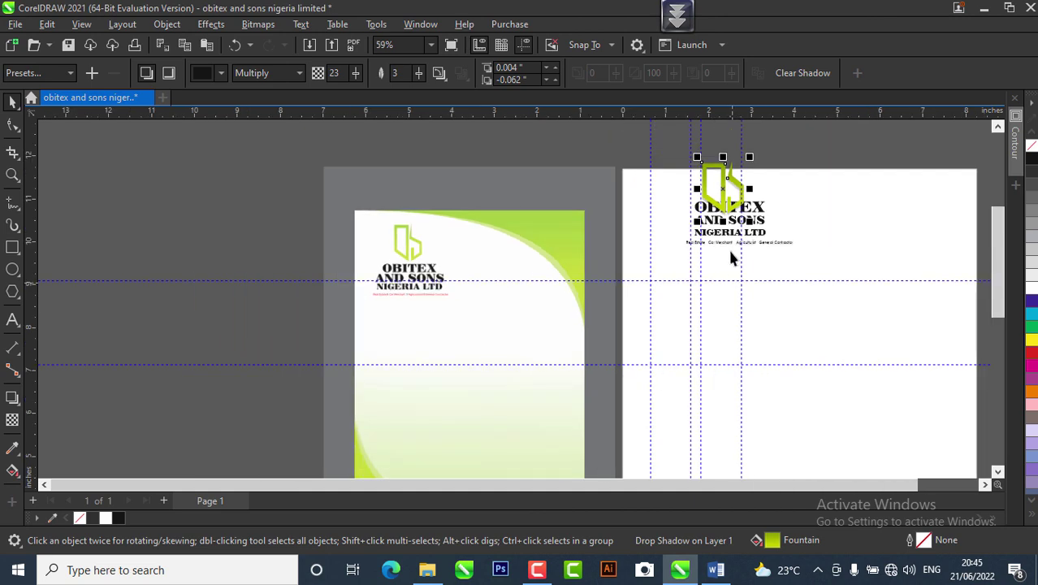
Step: Raise the logo above the company name, and shift the logo with all header text into the page's upper-left area, centred about X 1.91, Y 10.02 inches
drag(750, 219, 748, 194)
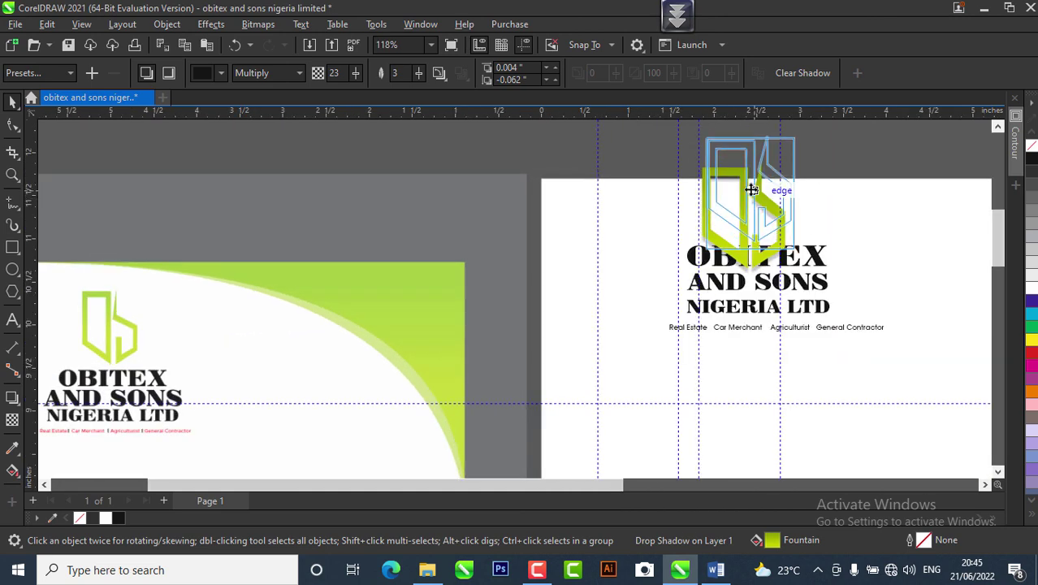
scroll(727, 300, down, 3)
drag(658, 152, 842, 373)
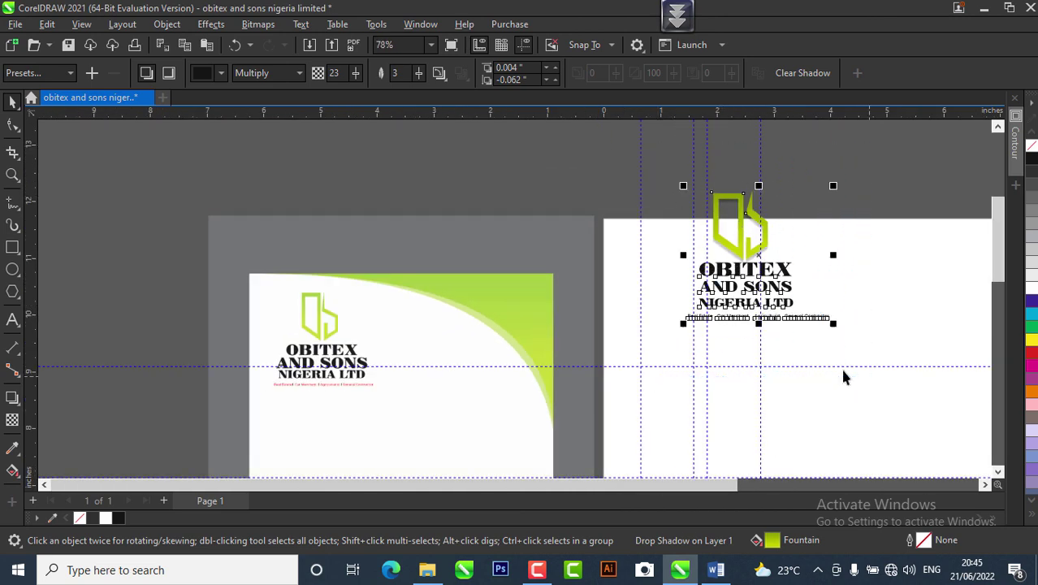
drag(747, 281, 698, 309)
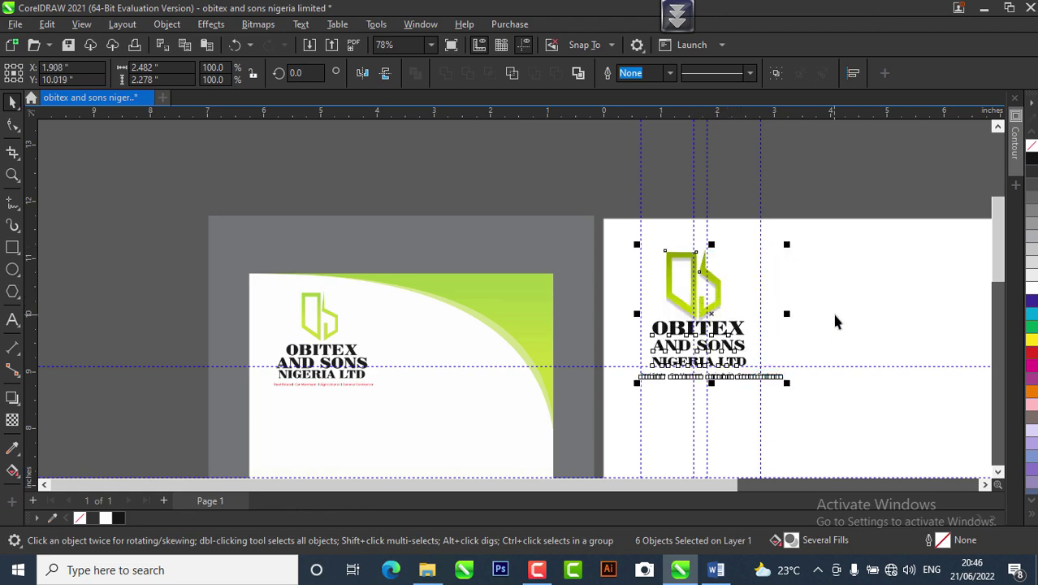
click(732, 279)
Step: Lower the green logo's drop shadow opacity to 8 and set its feathering to 4
scroll(681, 312, up, 3)
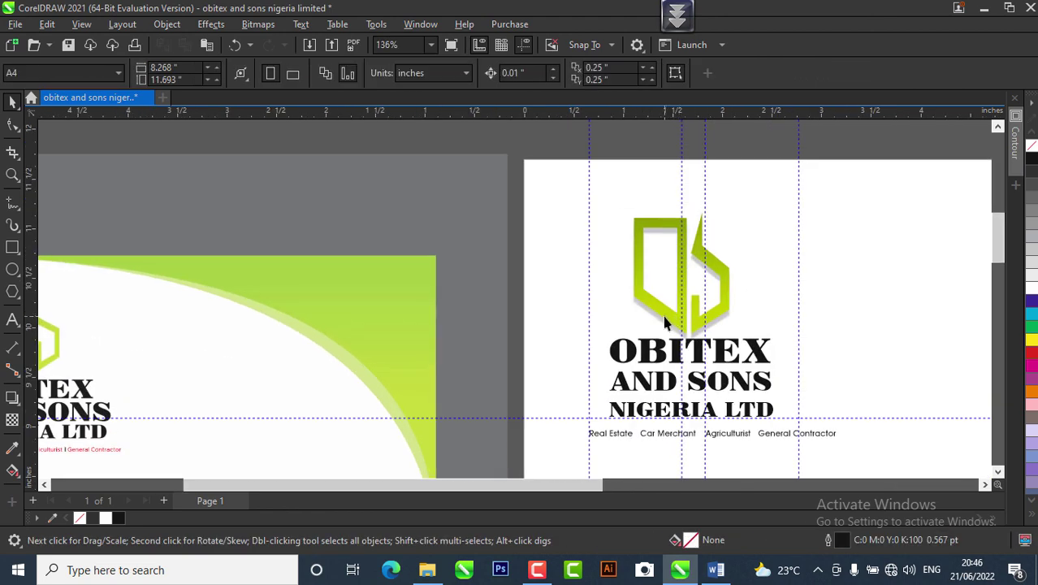
click(665, 321)
scroll(660, 310, up, 2)
scroll(648, 309, up, 1)
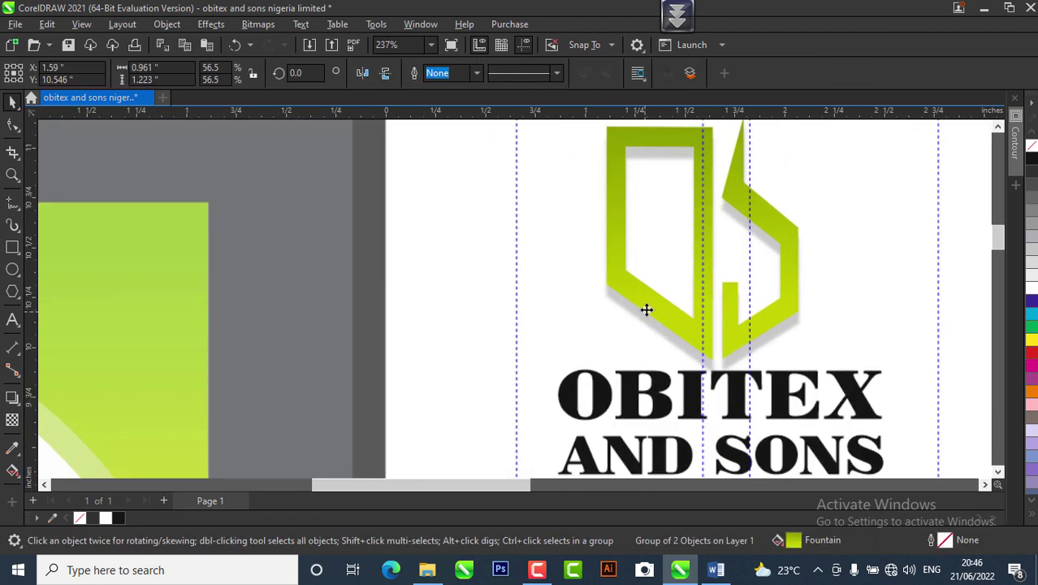
click(13, 397)
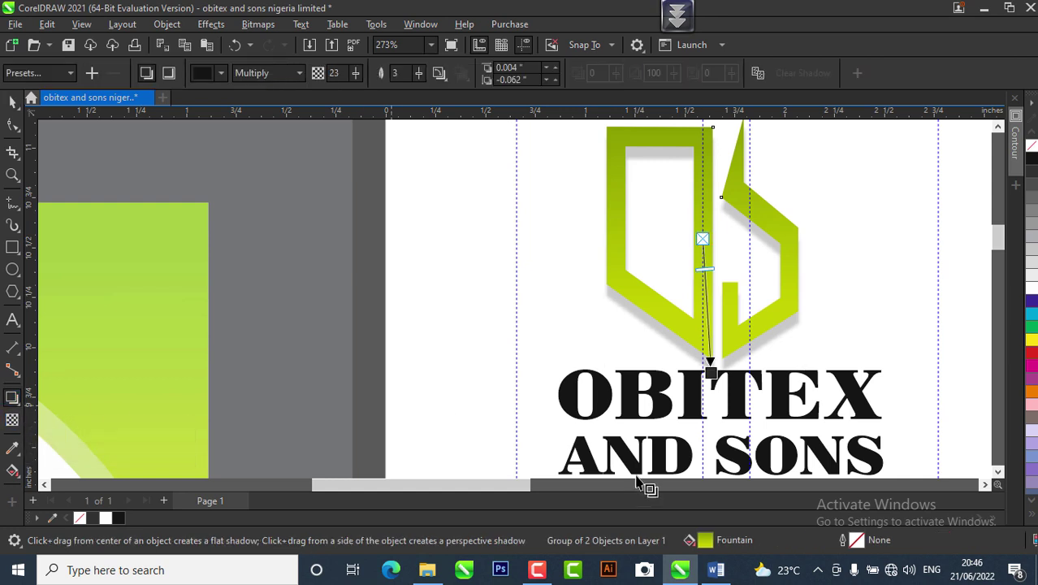
drag(355, 72, 355, 76)
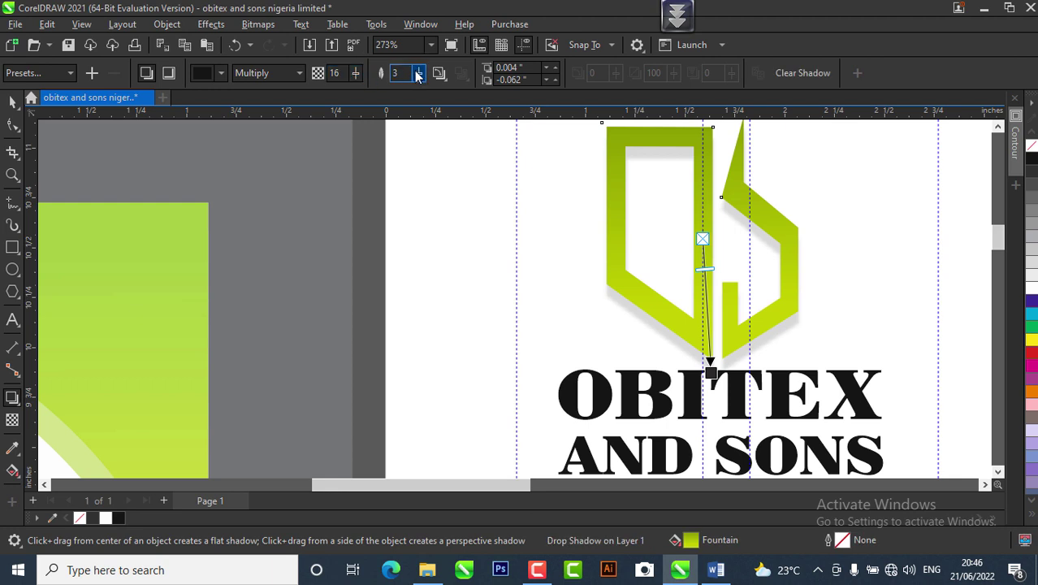
drag(417, 73, 419, 75)
drag(354, 74, 355, 73)
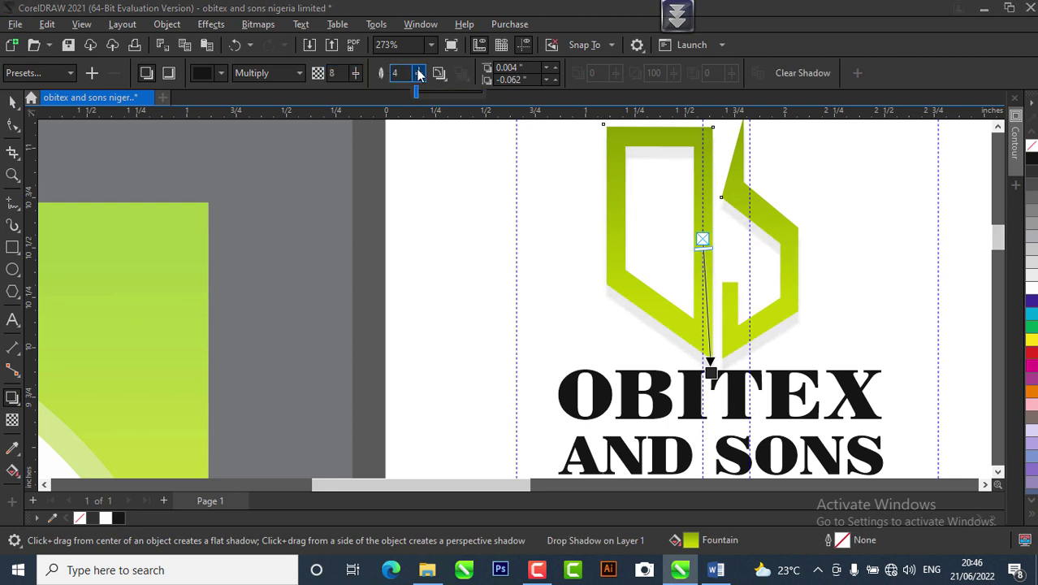
drag(419, 73, 420, 74)
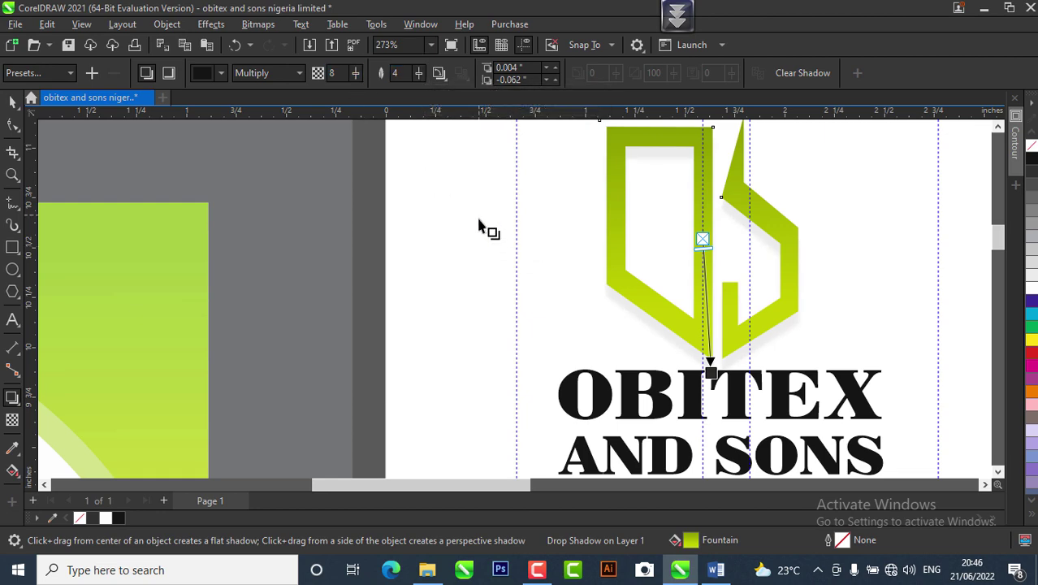
Step: Examine the logo's drop shadow up close and in relation to the company name below it
scroll(479, 225, down, 2)
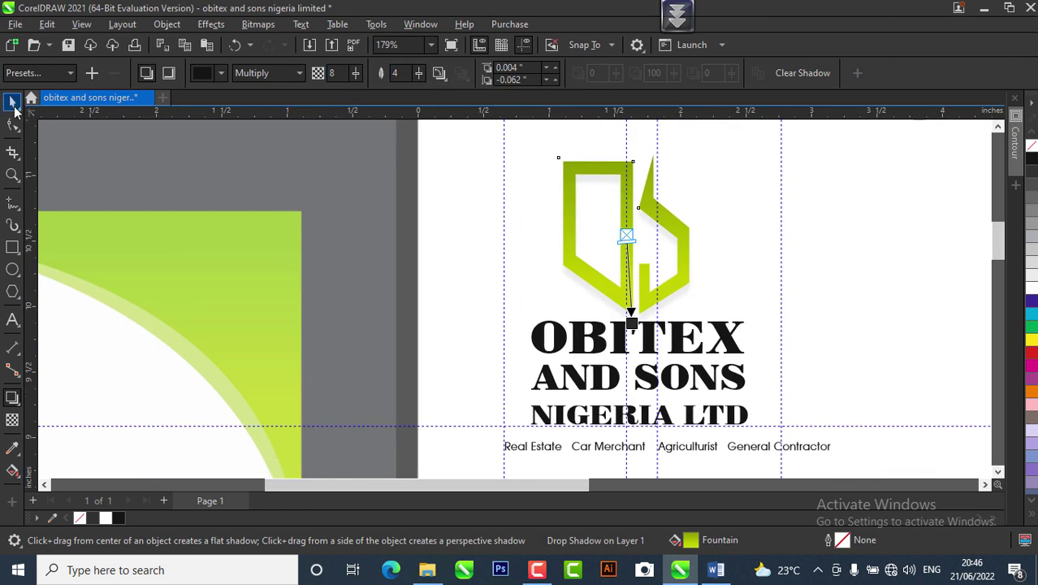
click(14, 106)
scroll(606, 287, up, 4)
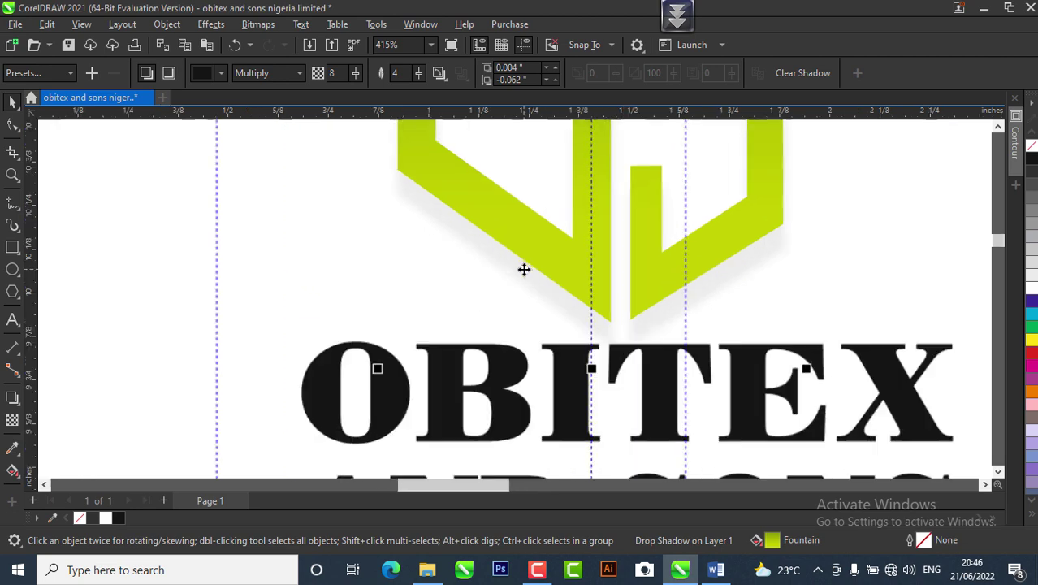
scroll(524, 269, up, 2)
scroll(577, 324, up, 2)
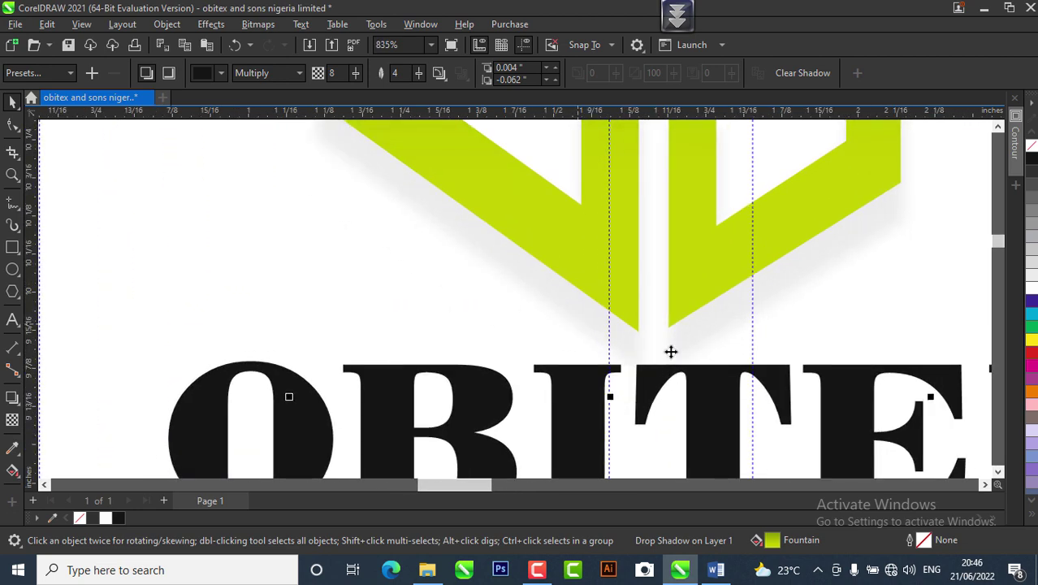
scroll(556, 289, down, 9)
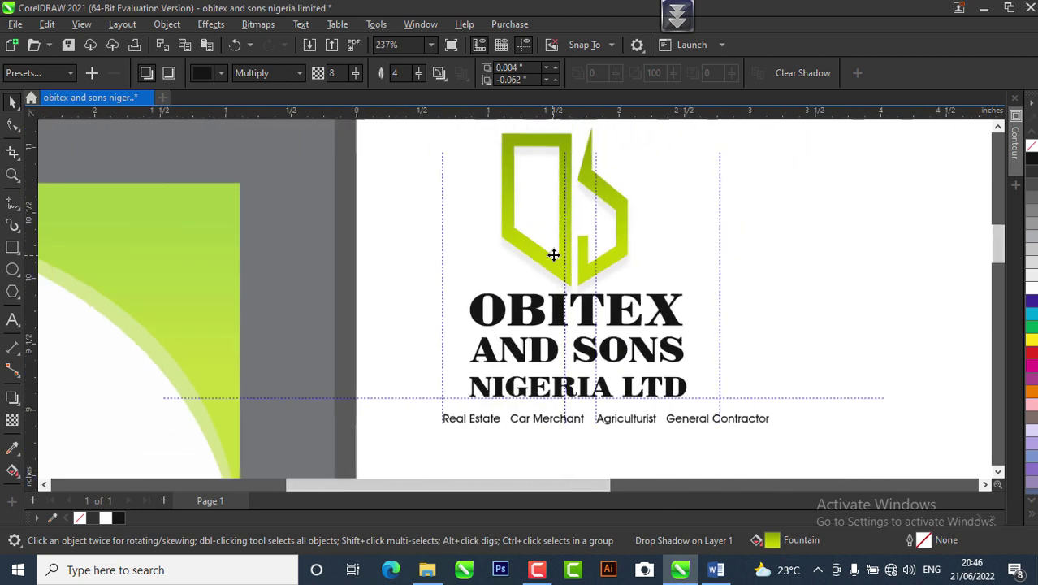
scroll(559, 288, down, 2)
scroll(552, 286, up, 3)
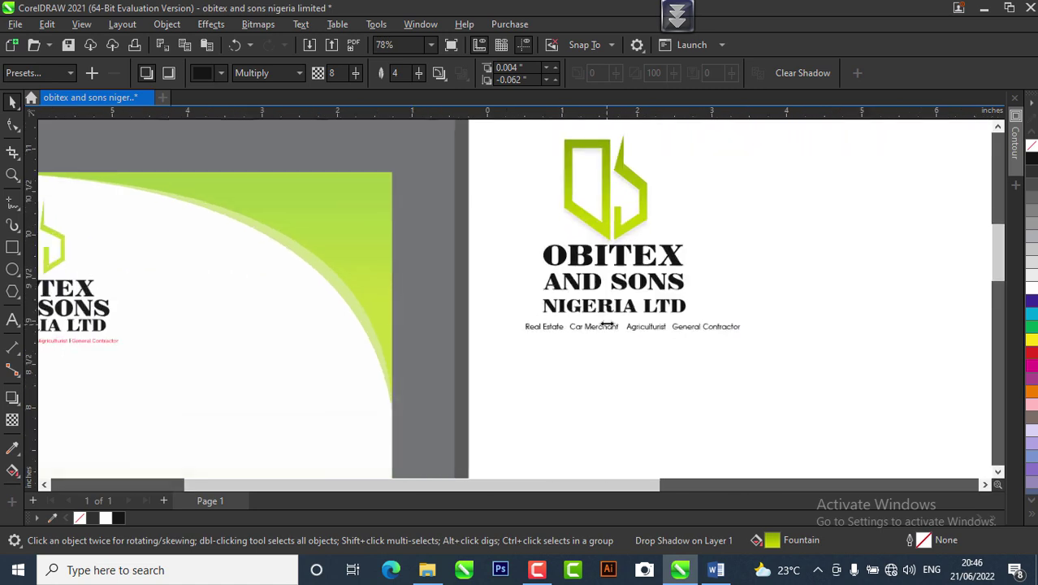
Step: Scale the services tagline down to about 1.62 inches wide and align it directly beneath the NIGERIA LTD line
click(659, 237)
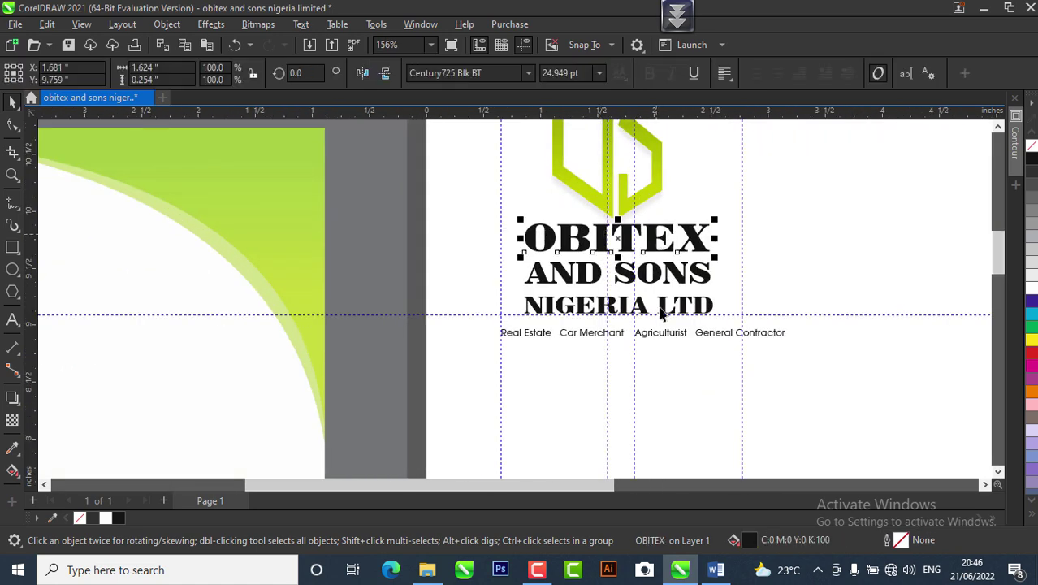
click(664, 338)
click(664, 338)
scroll(682, 349, down, 1)
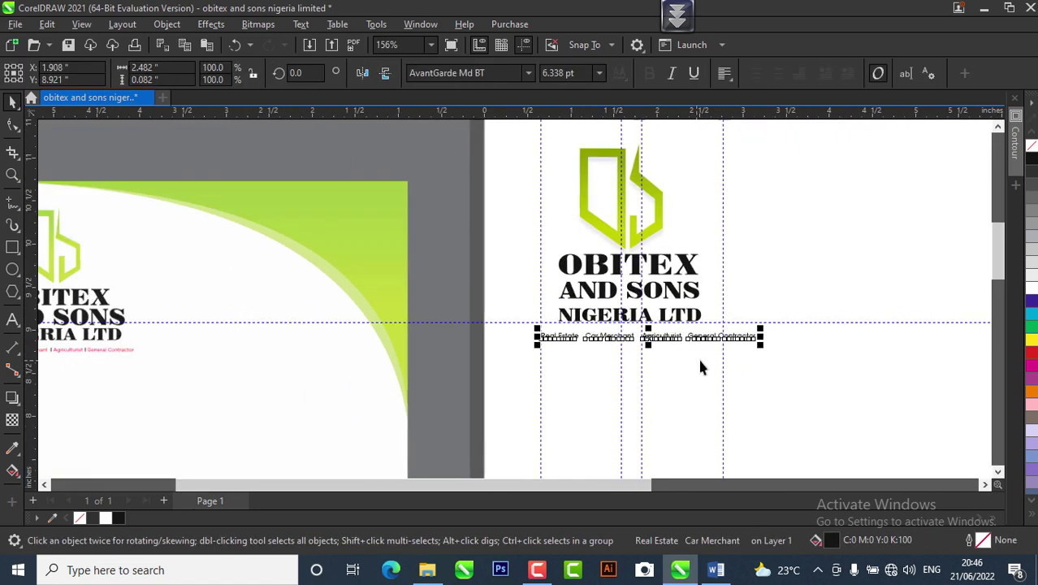
scroll(698, 356, up, 2)
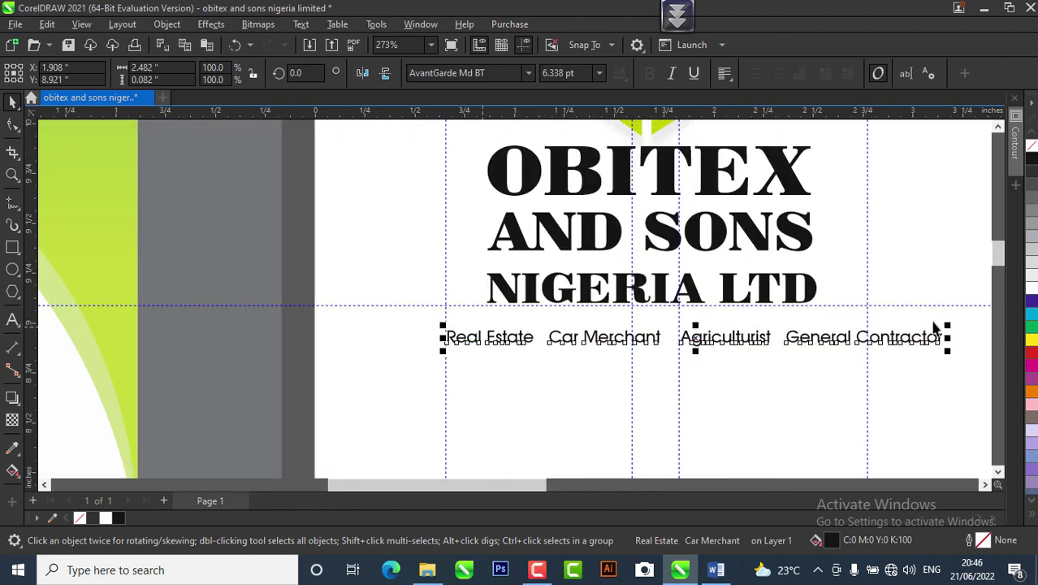
drag(948, 325, 821, 297)
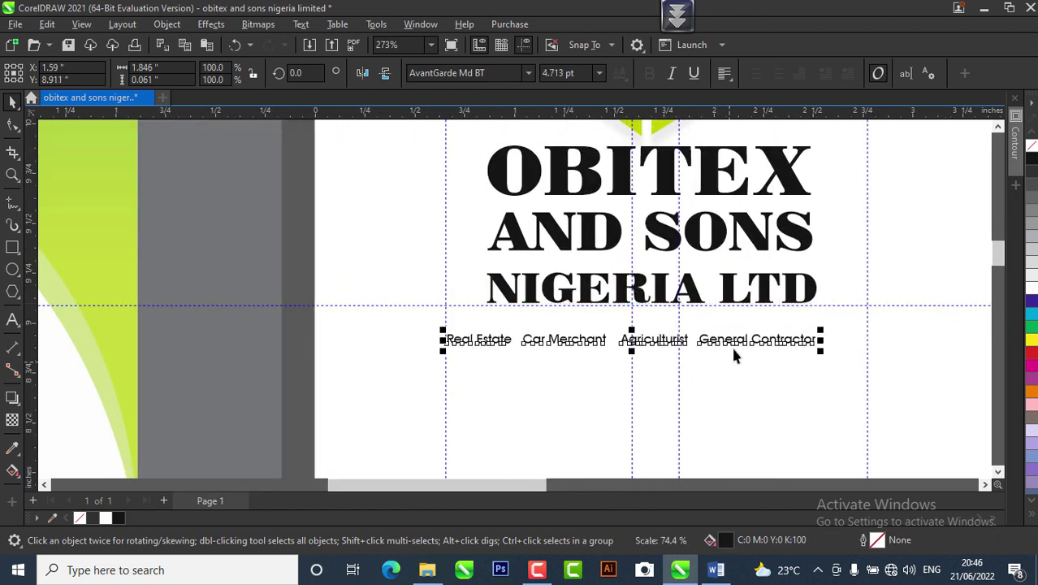
drag(746, 353, 771, 341)
mouse_move(480, 323)
mouse_down()
mouse_move(679, 353)
mouse_move(514, 399)
mouse_move(491, 341)
mouse_up()
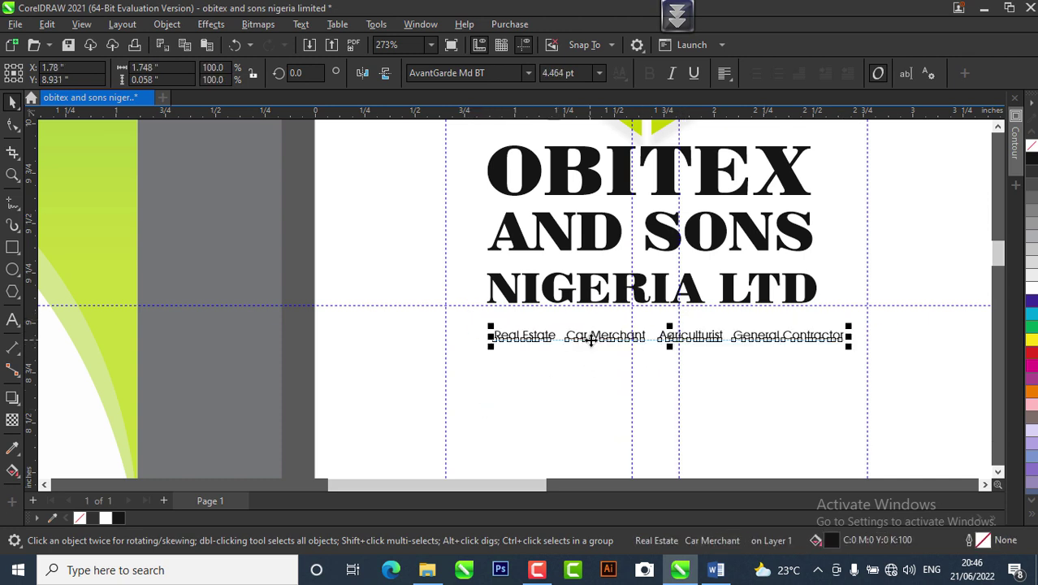
drag(841, 316, 815, 308)
click(741, 406)
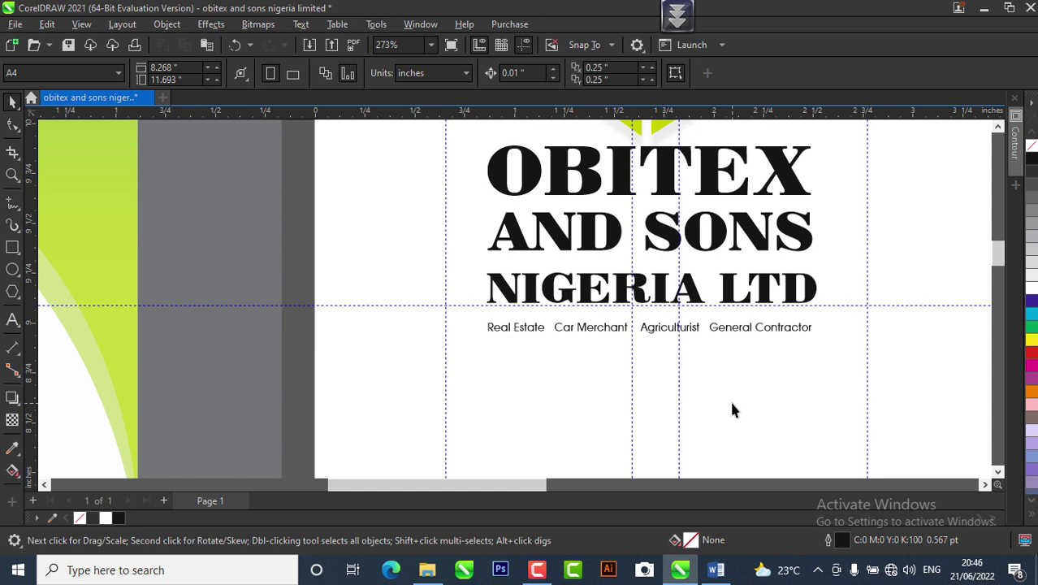
Step: Fill the services tagline below the company name with red
click(522, 333)
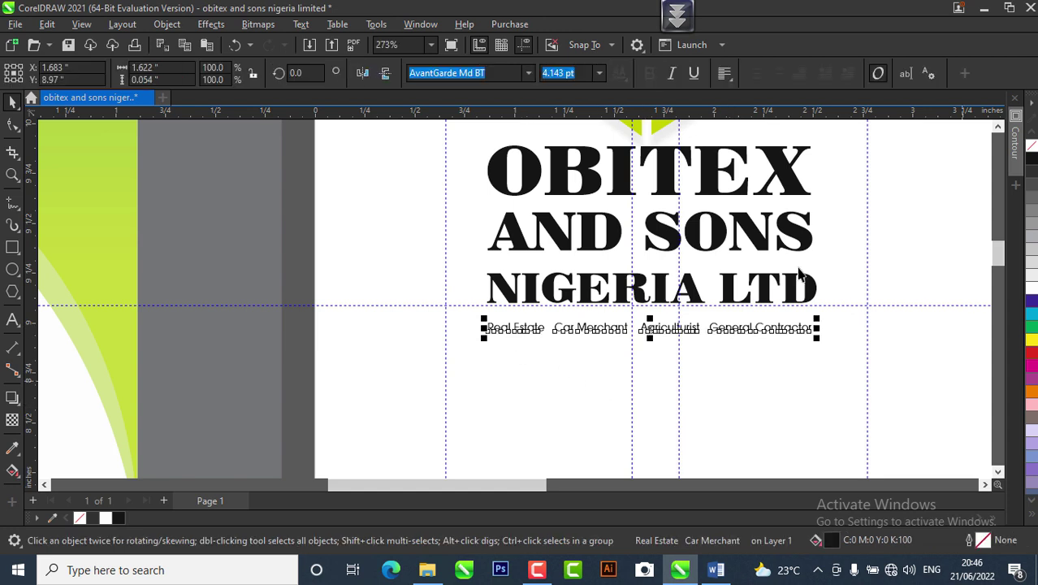
click(1032, 357)
click(784, 382)
Step: Create a page-frame rectangle covering the whole A4 page
scroll(667, 371, down, 5)
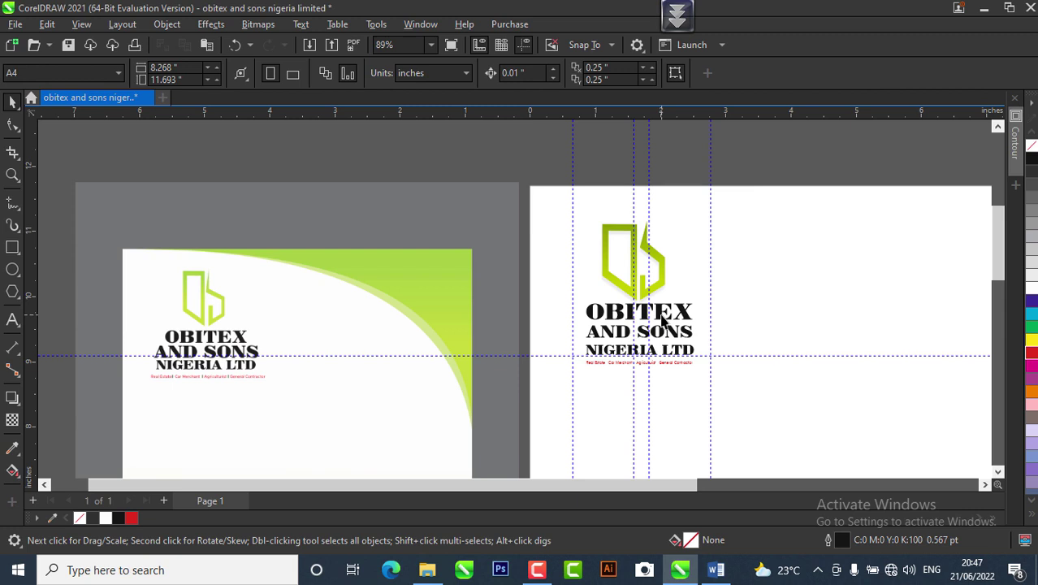
scroll(662, 320, down, 2)
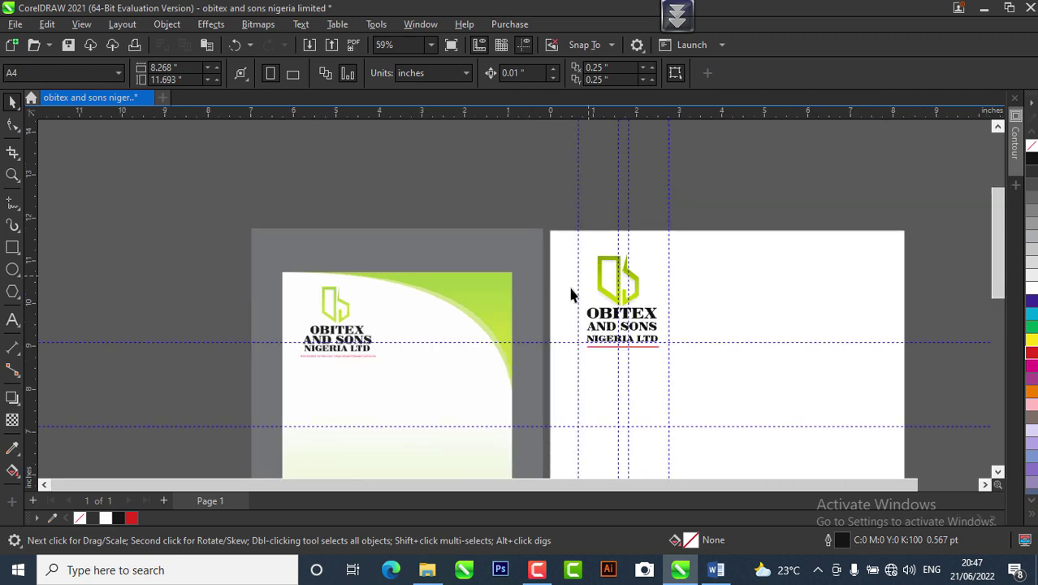
scroll(528, 292, up, 2)
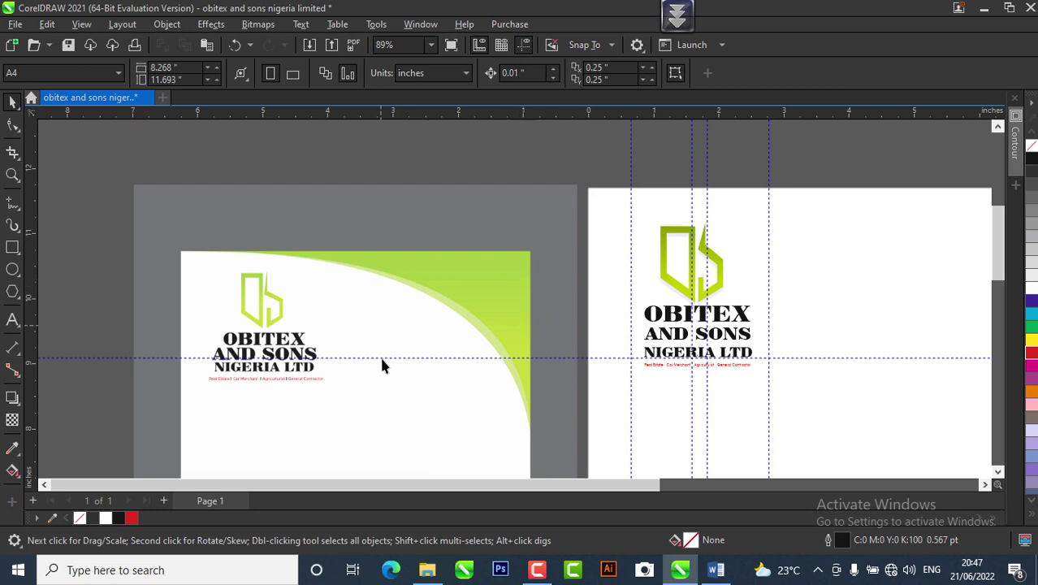
scroll(342, 295, down, 3)
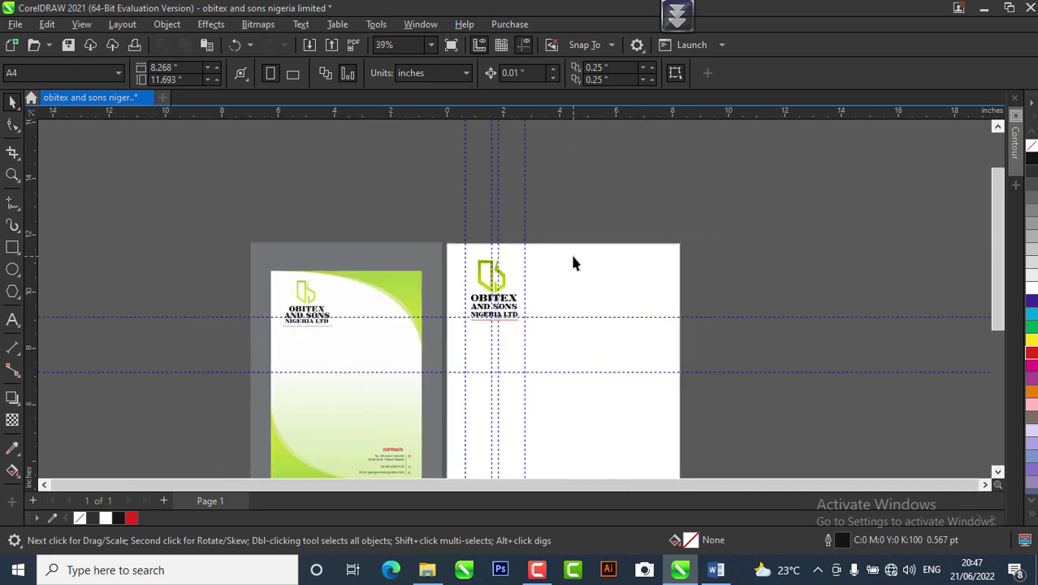
scroll(337, 216, down, 1)
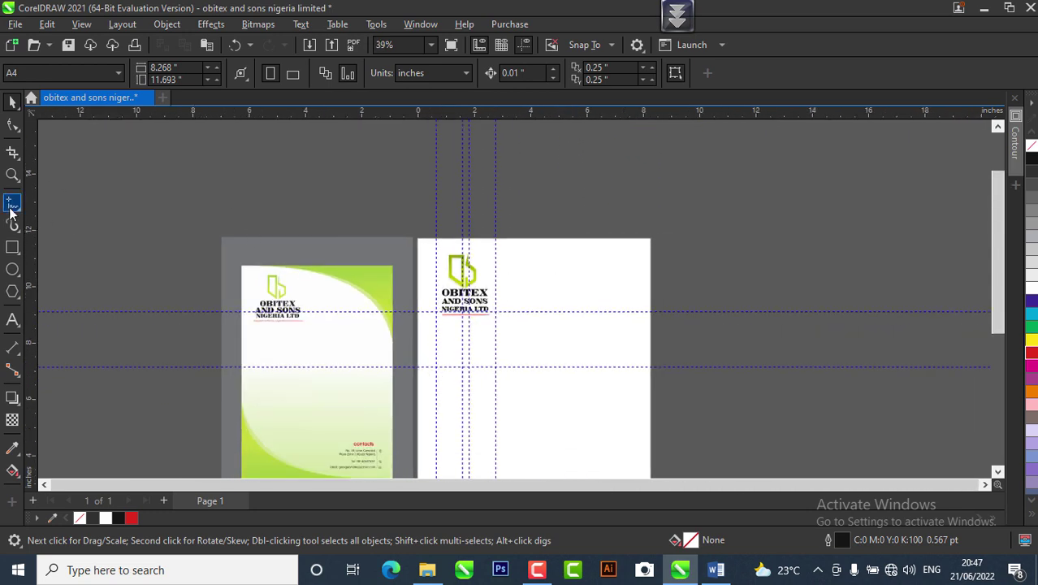
double_click(14, 250)
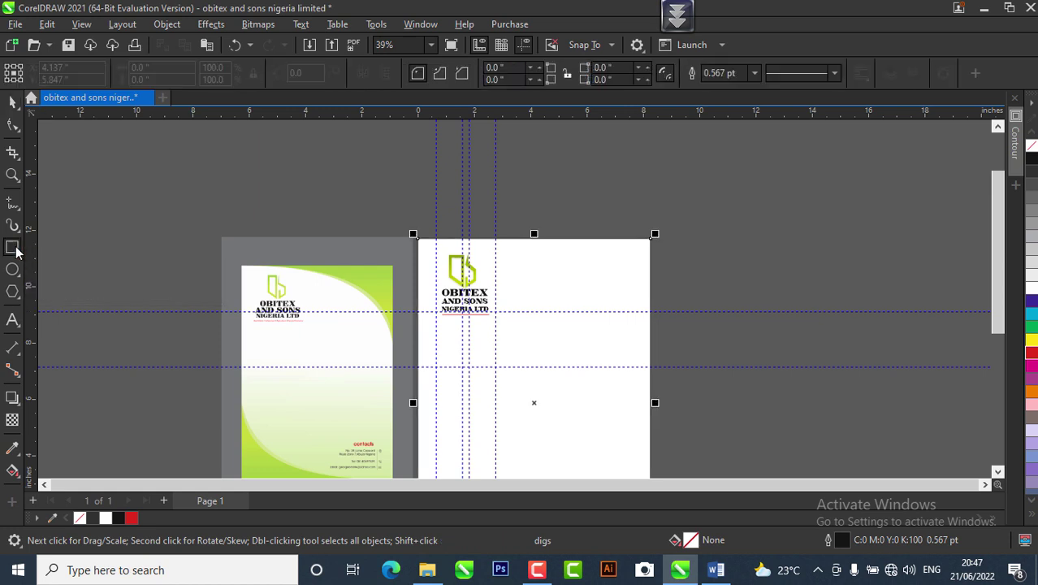
scroll(406, 225, down, 1)
scroll(452, 363, down, 2)
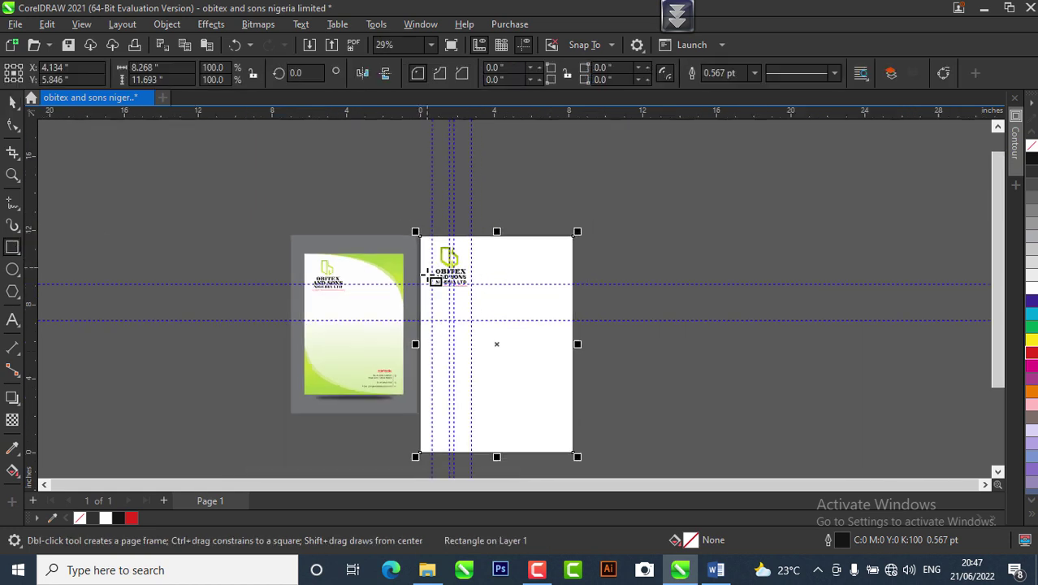
scroll(450, 313, up, 3)
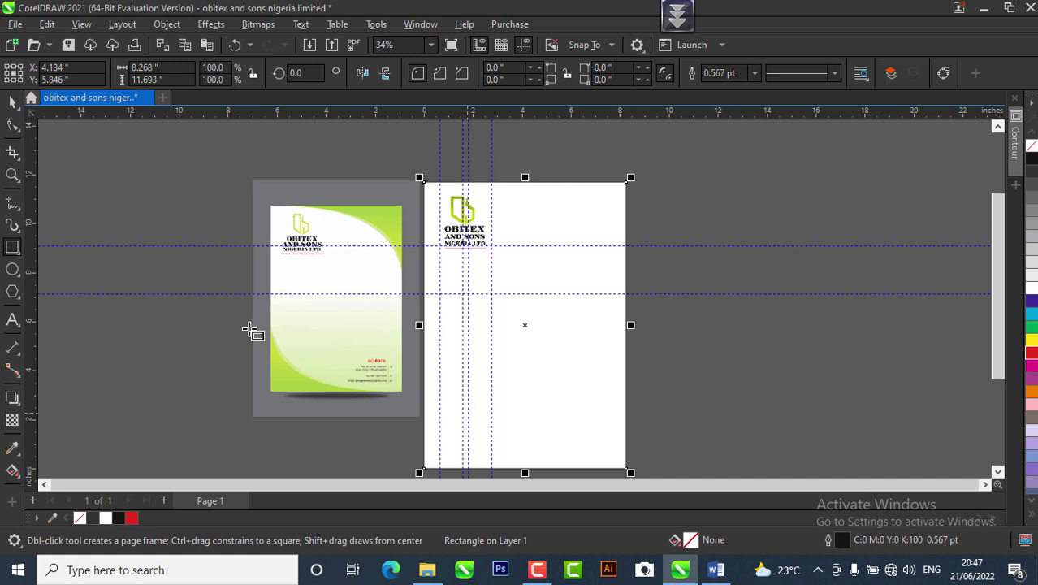
Step: Shorten the page-frame rectangle from its lower edge to about 3.14 inches high, keeping it against the page's upper edge
click(13, 101)
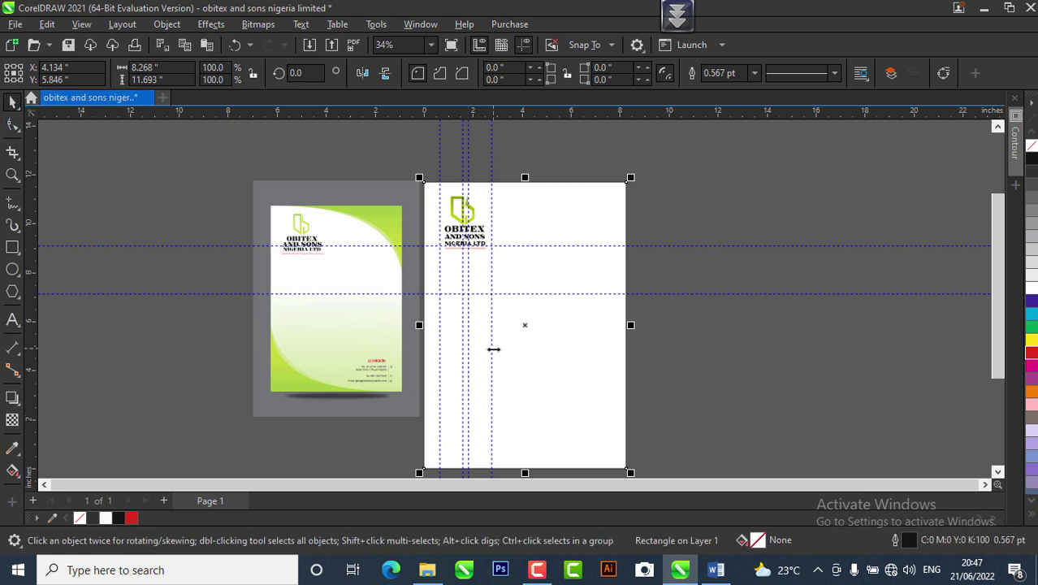
drag(525, 474, 568, 257)
scroll(524, 226, up, 2)
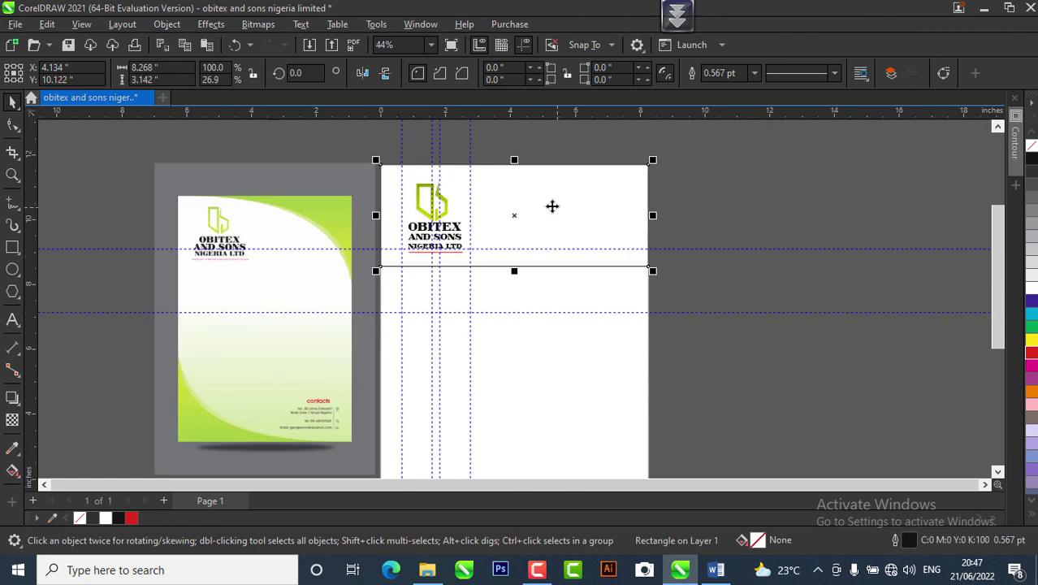
scroll(479, 182, up, 1)
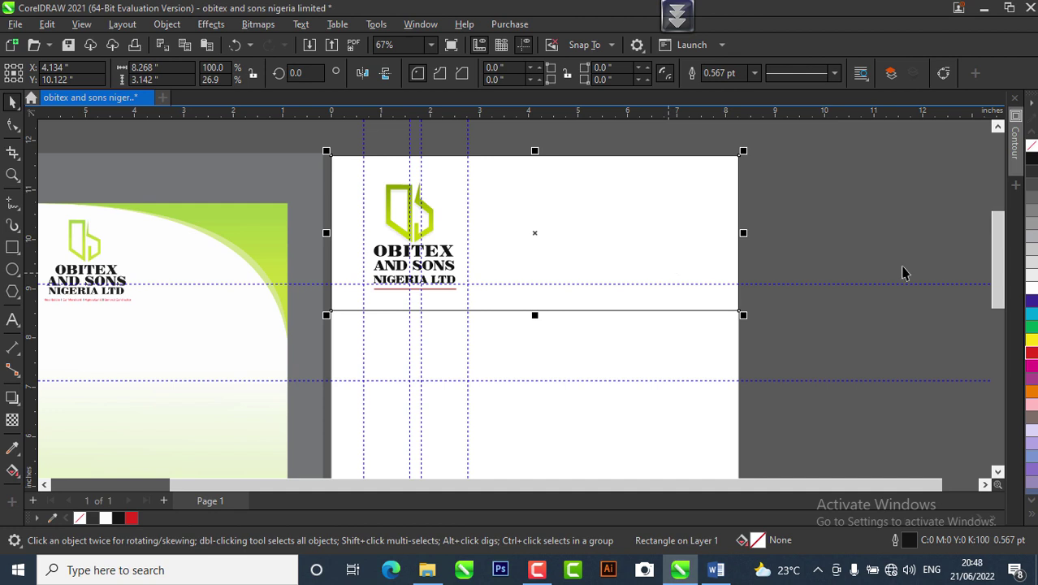
Step: Convert the header rectangle to curves and expose its nodes with the Shape tool
click(944, 76)
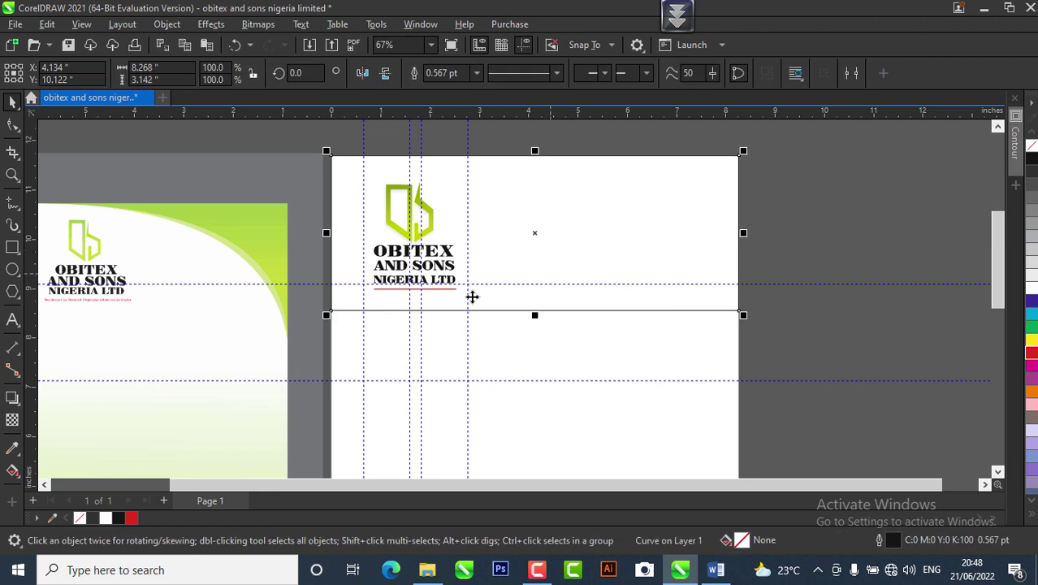
scroll(470, 284, up, 1)
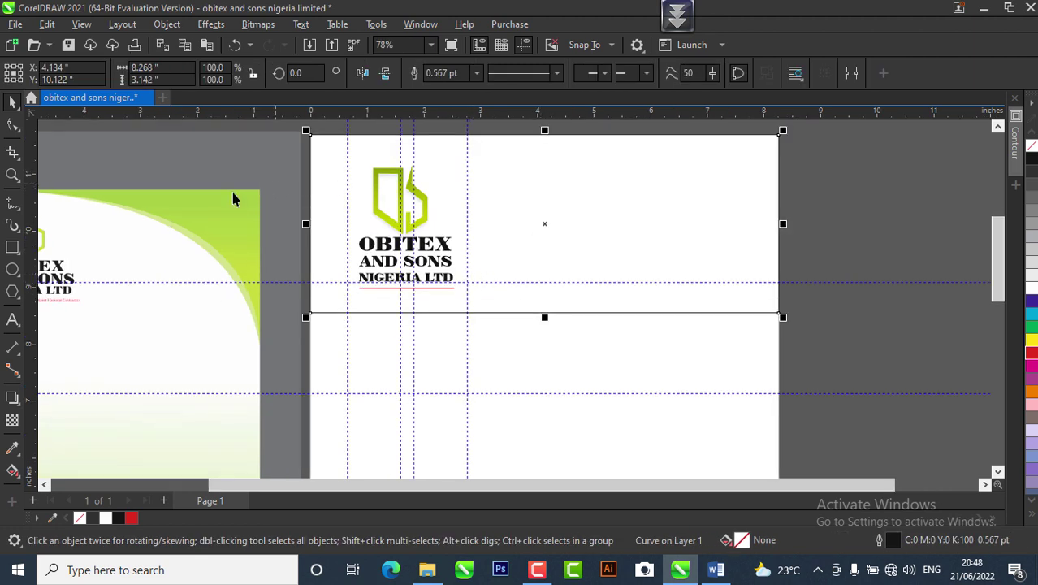
click(13, 125)
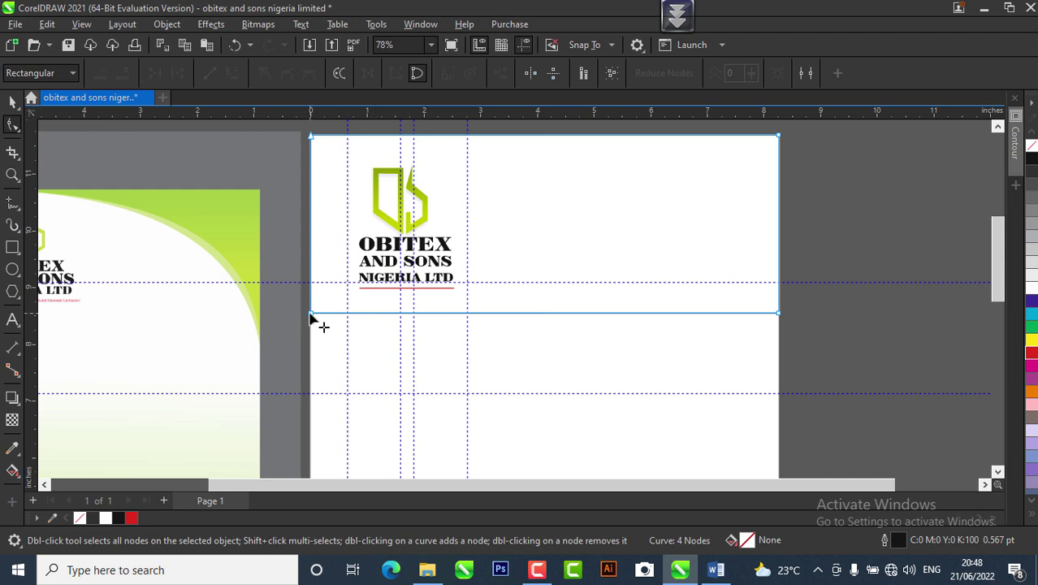
Step: Delete the header rectangle's lower-left node and convert the resulting diagonal edge to a curve
double_click(312, 316)
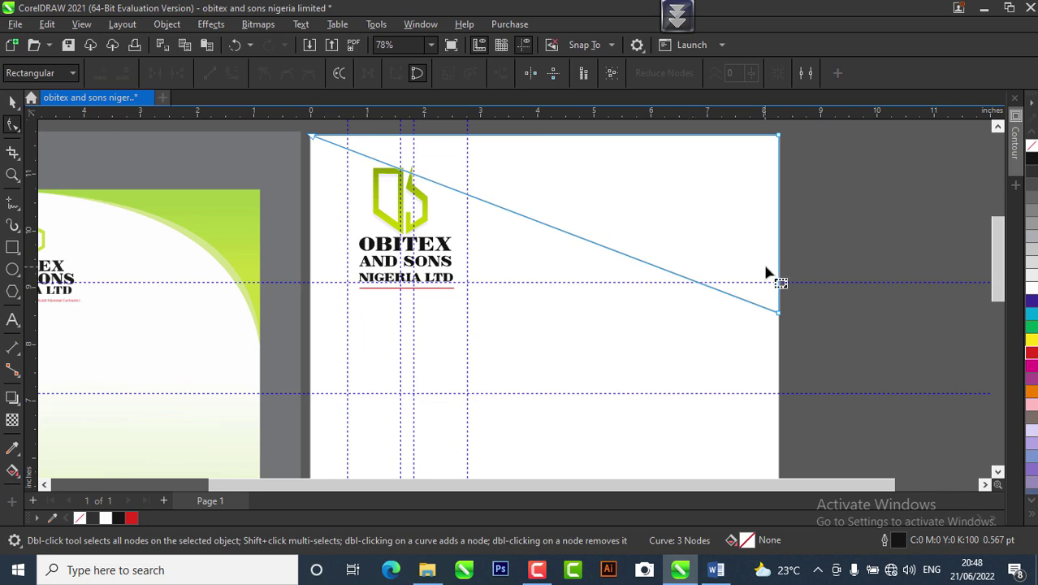
scroll(772, 278, down, 2)
scroll(626, 255, up, 1)
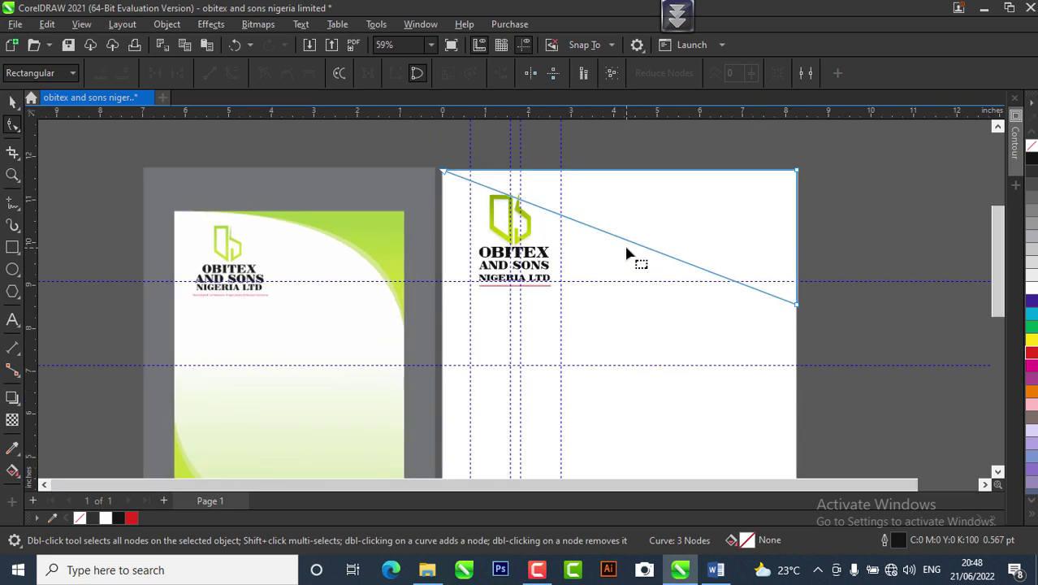
scroll(626, 254, up, 3)
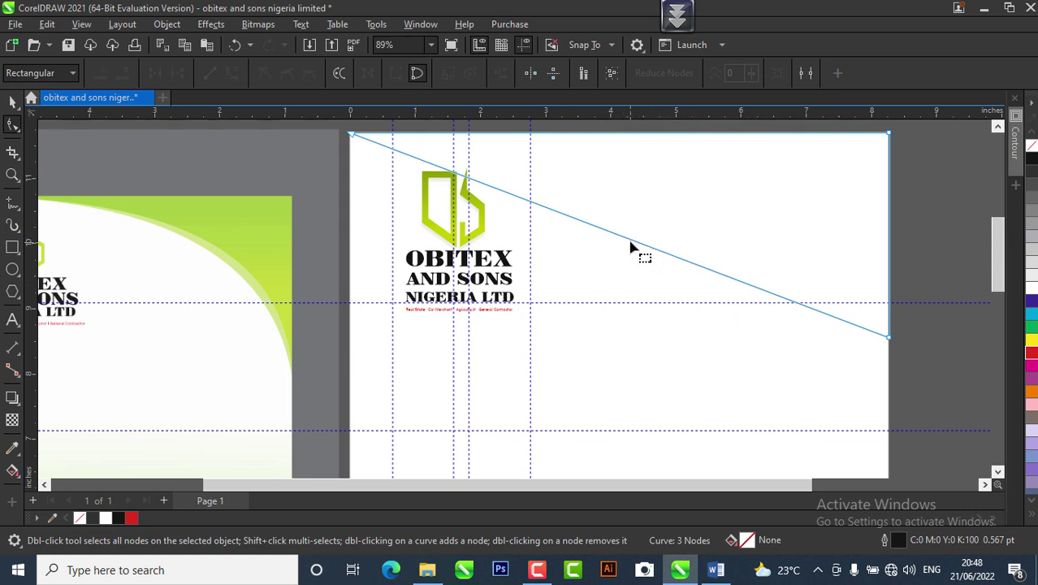
right_click(630, 241)
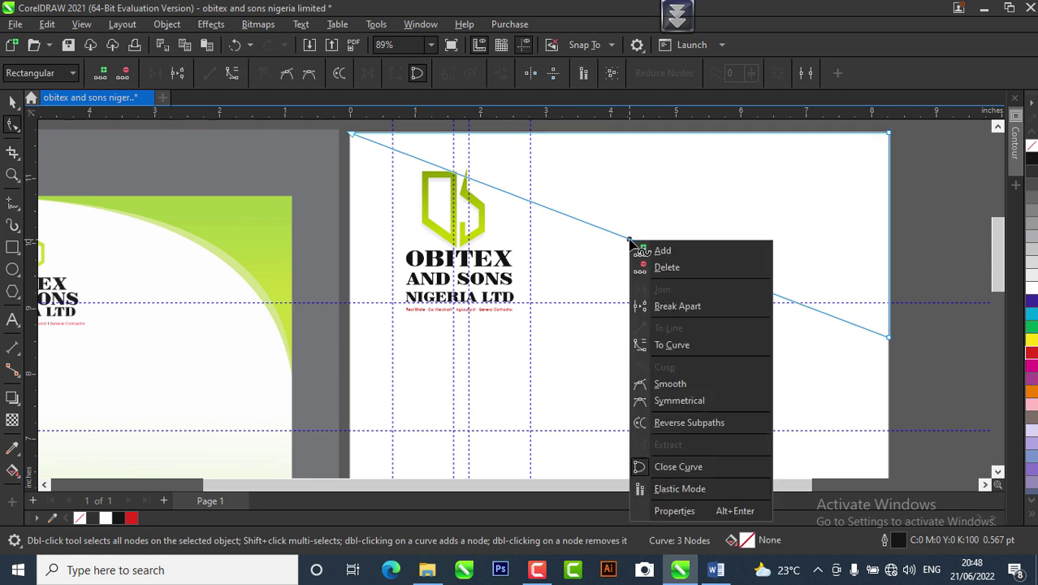
click(694, 347)
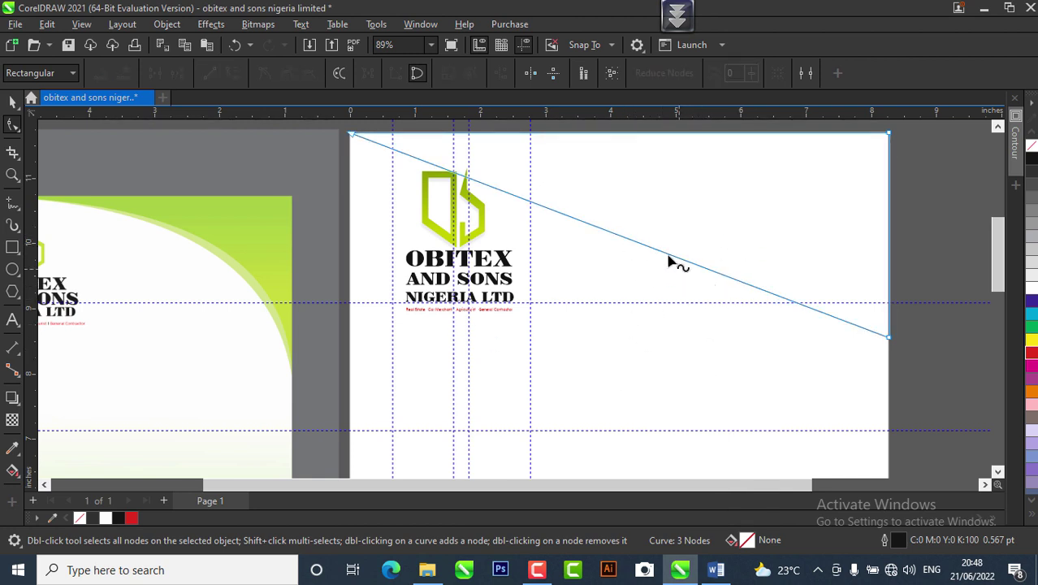
Step: Bend the header shape's diagonal edge up toward the page's upper-right corner into a smooth arc like the reference
click(668, 254)
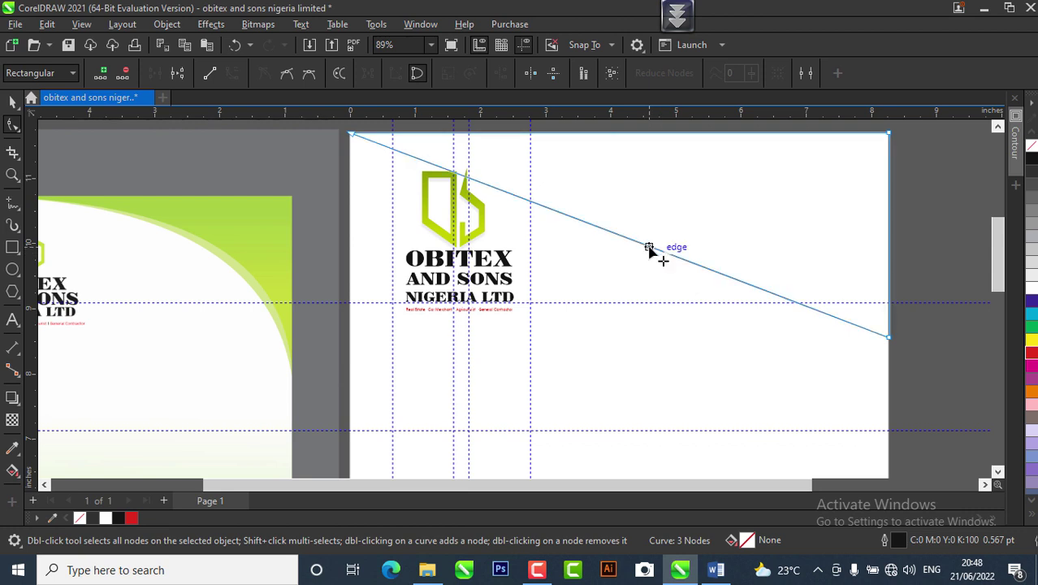
drag(651, 245, 725, 197)
click(724, 198)
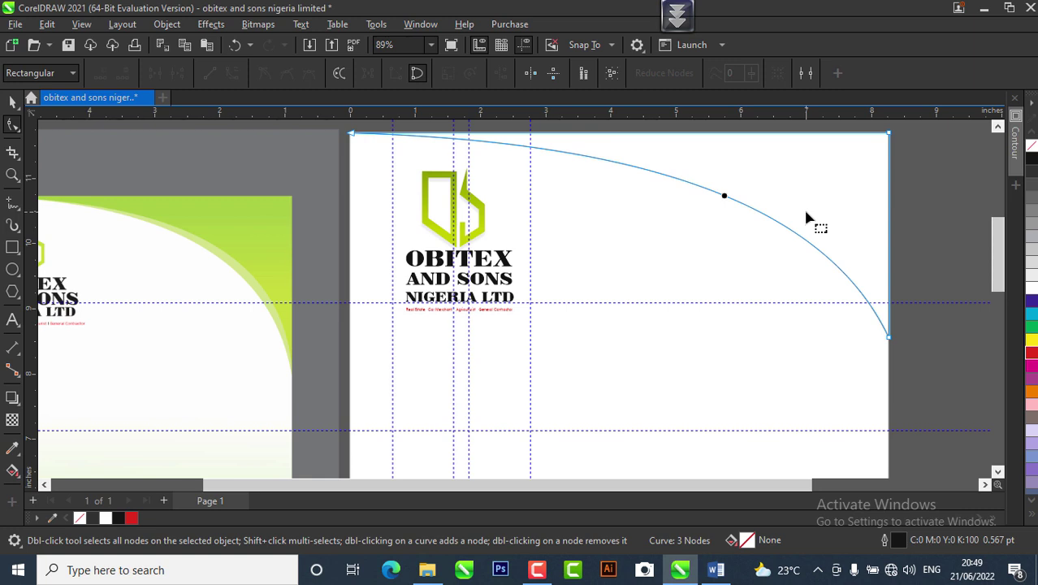
scroll(806, 218, down, 1)
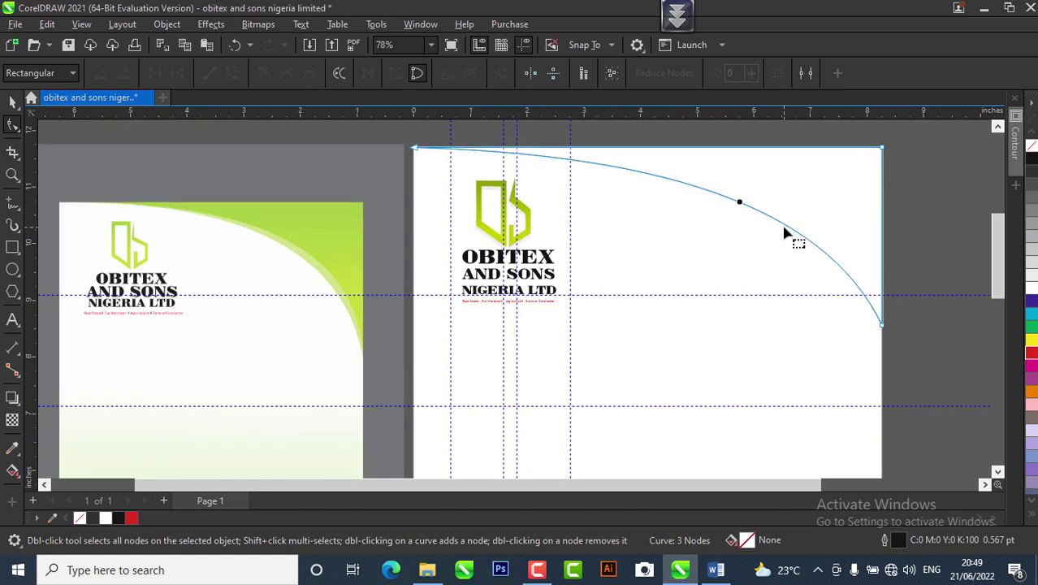
Step: Copy only the fill property from the green logo onto the curved header shape
click(12, 99)
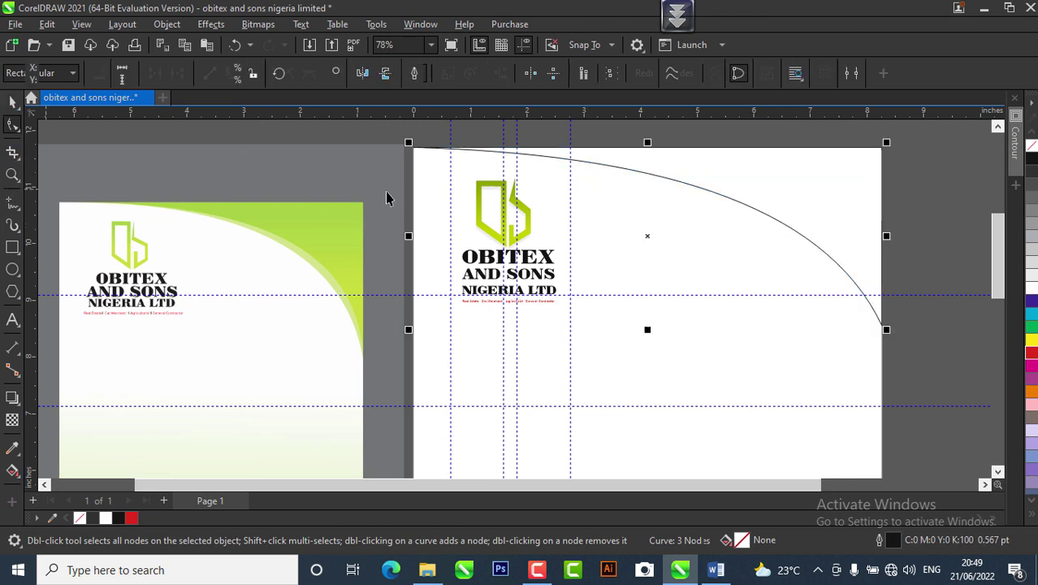
scroll(503, 199, up, 1)
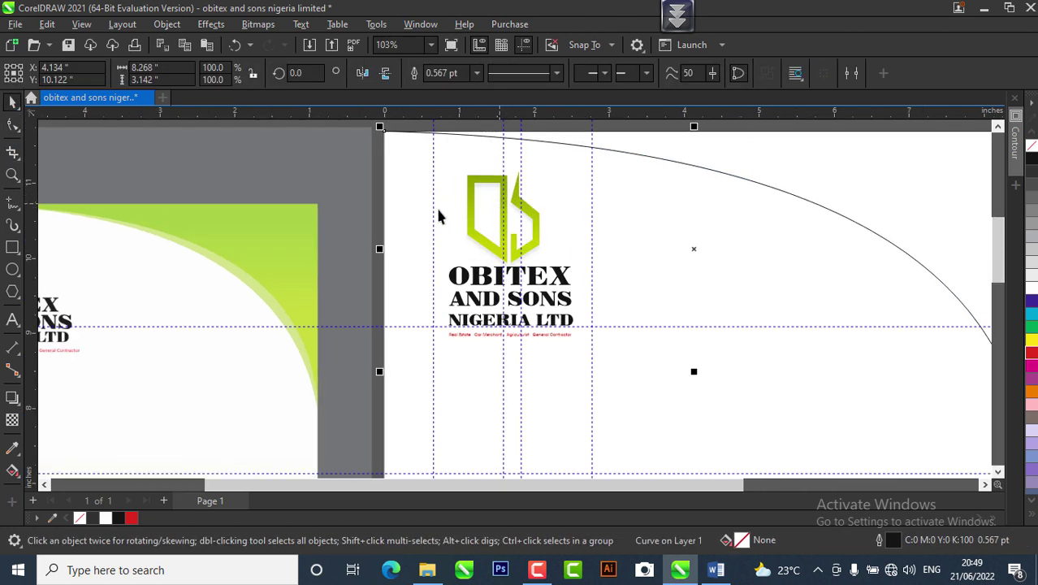
click(694, 249)
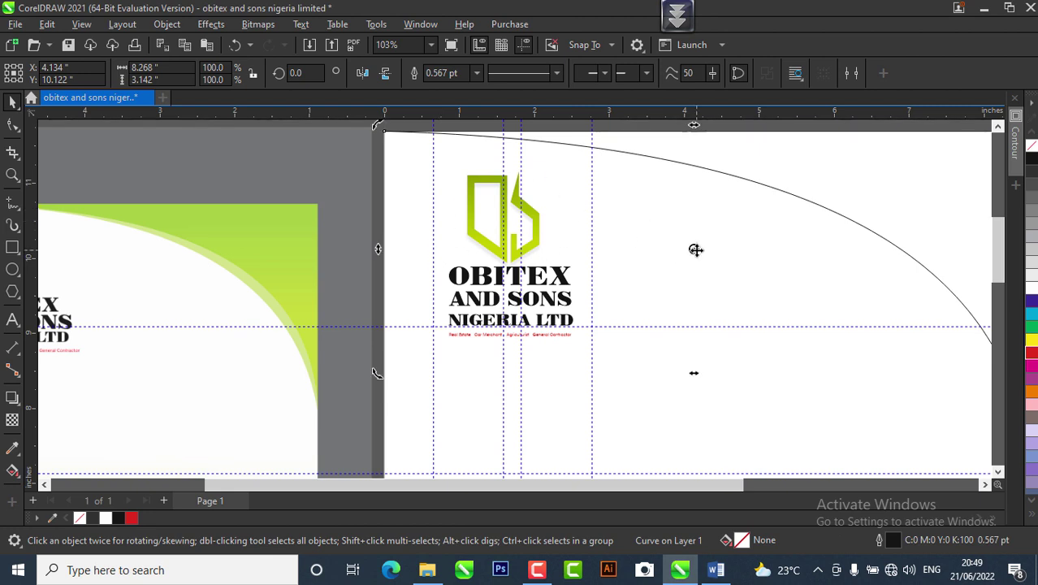
click(801, 204)
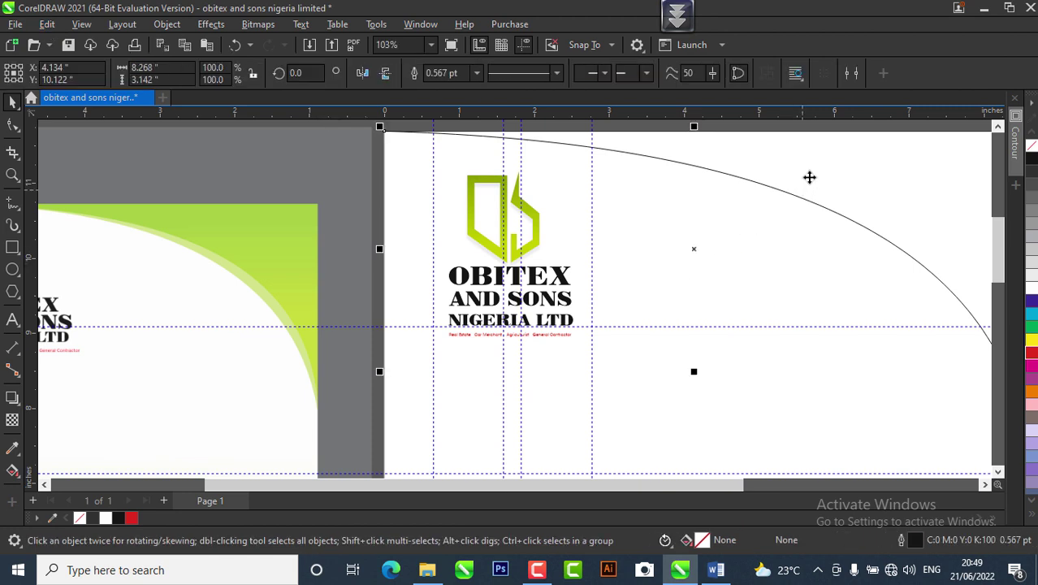
click(49, 24)
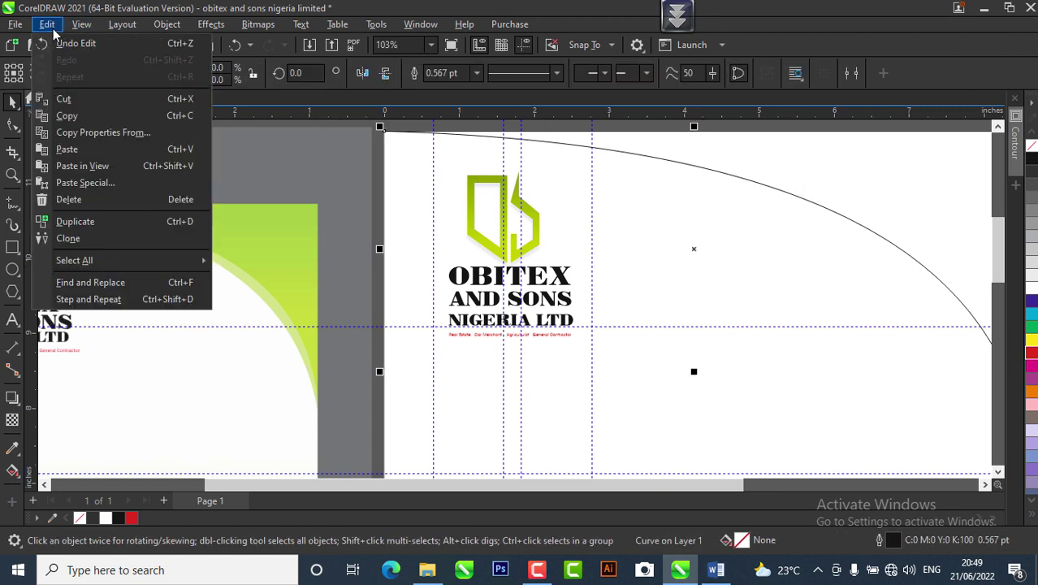
click(99, 132)
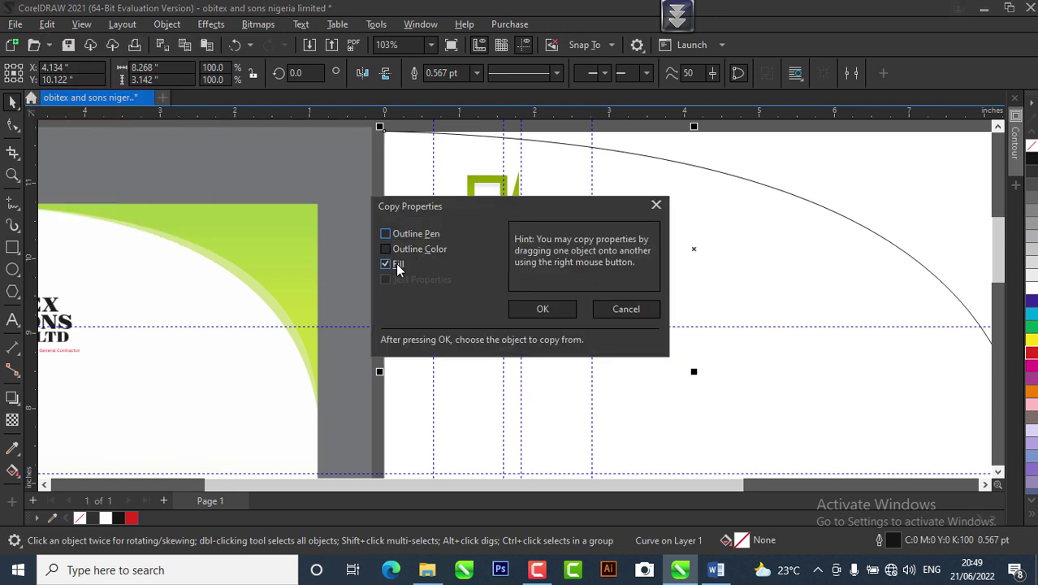
click(542, 308)
click(469, 181)
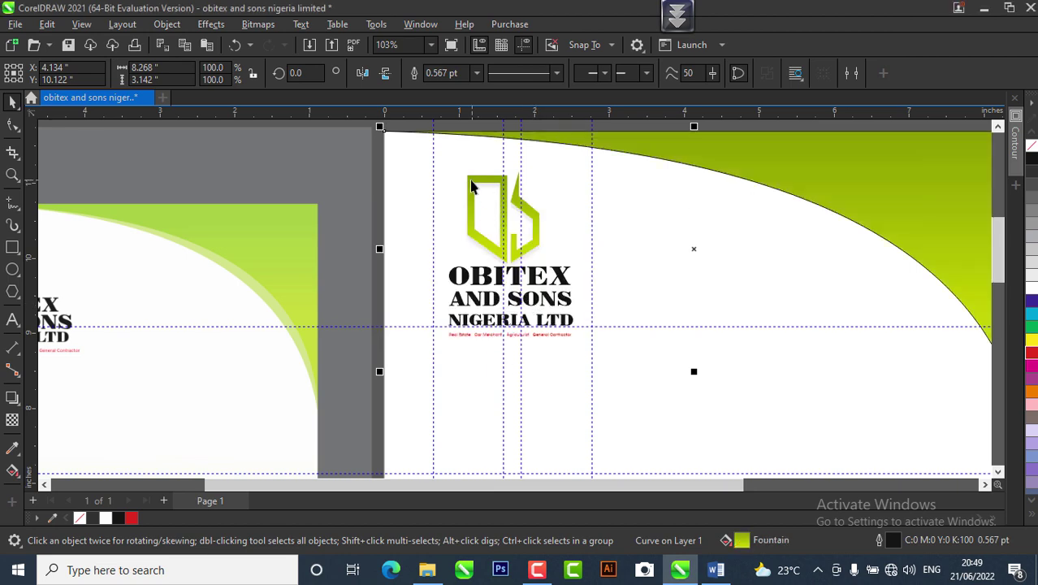
scroll(457, 243, down, 2)
key(Escape)
click(730, 243)
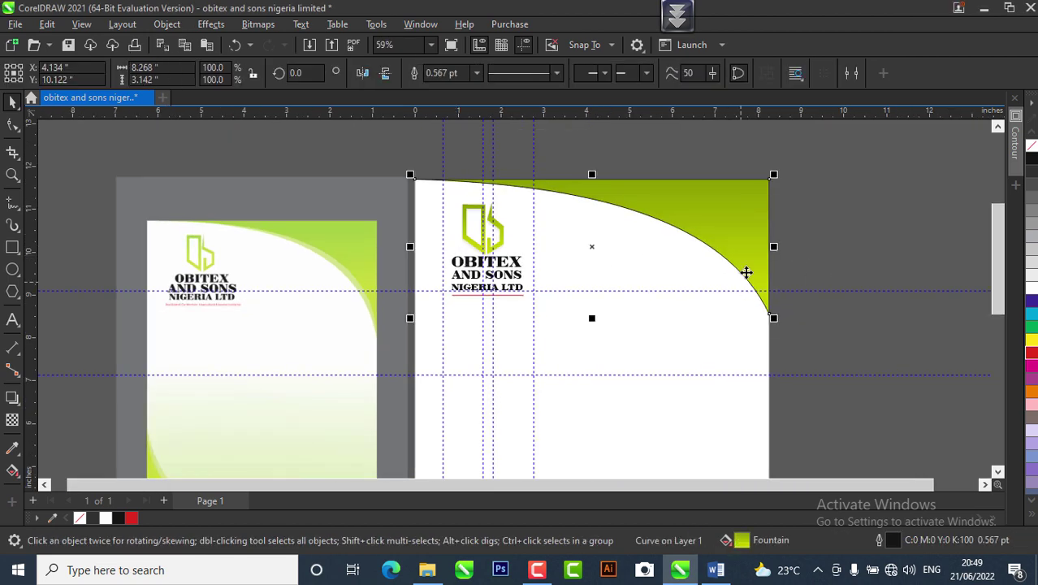
Step: Remove the outline from the gradient-filled header shape and deselect it
scroll(746, 271, up, 4)
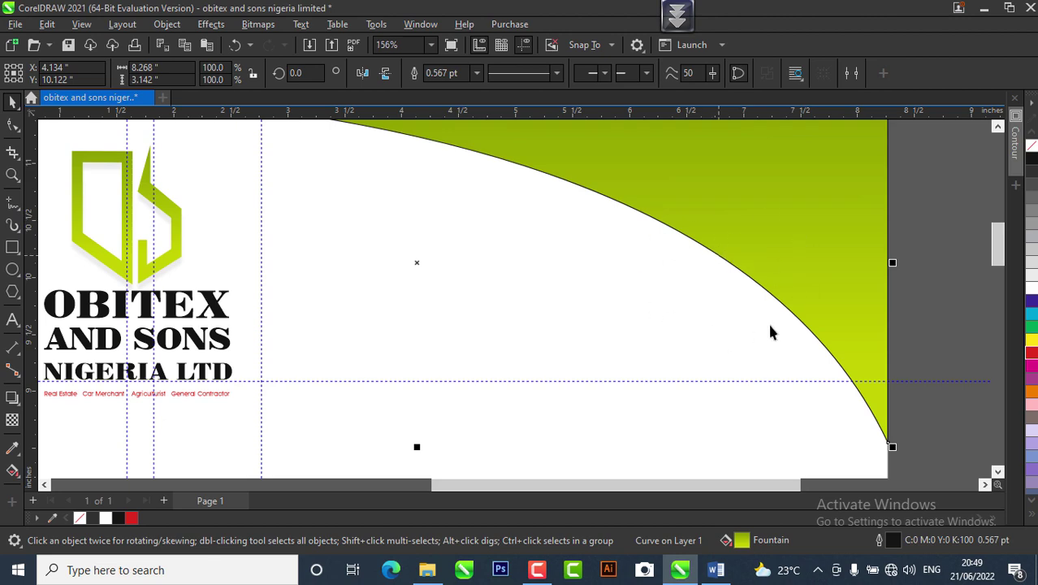
scroll(752, 334, down, 2)
scroll(699, 321, up, 1)
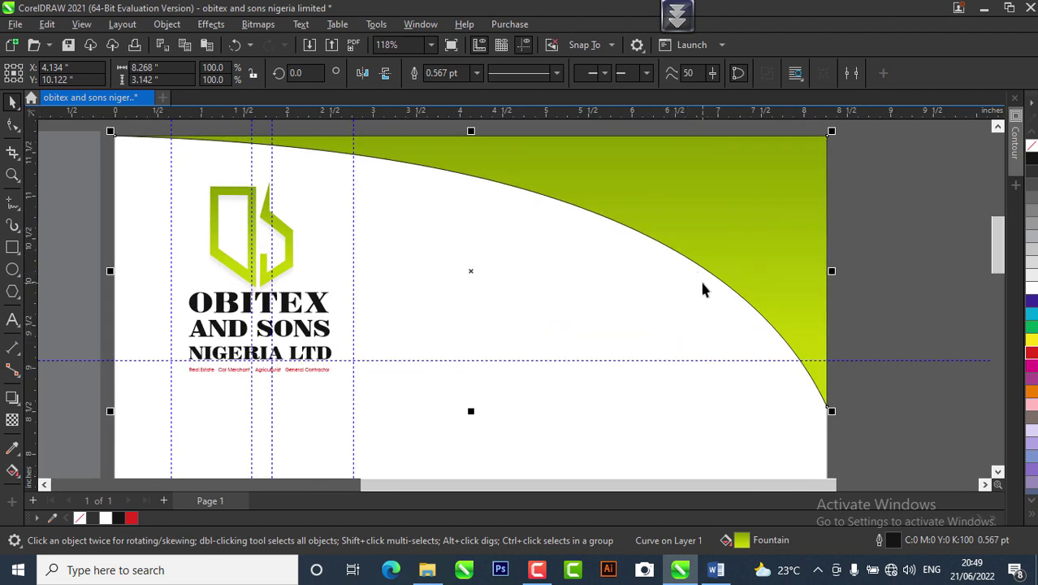
right_click(1033, 153)
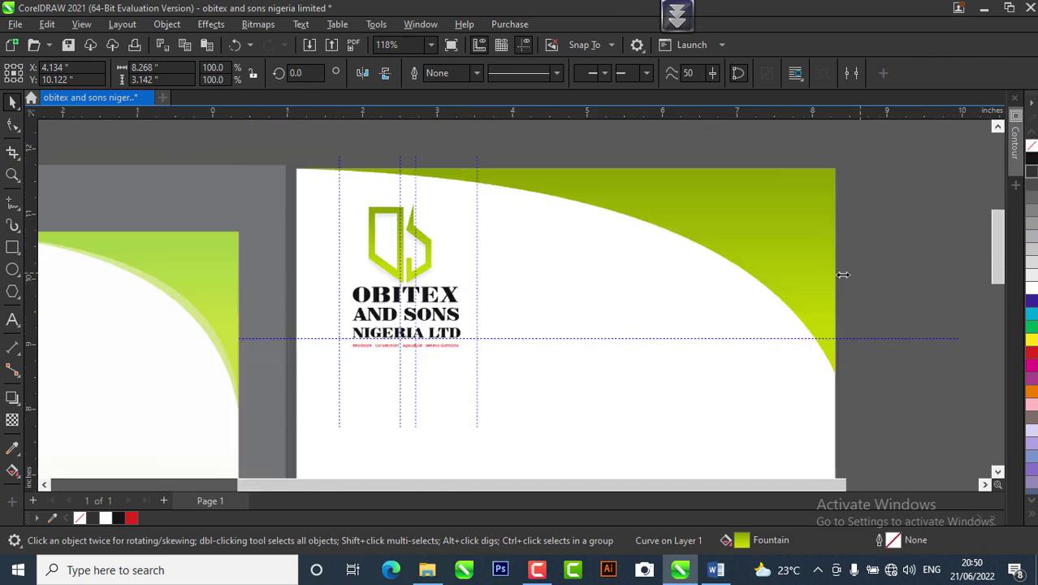
scroll(838, 273, down, 1)
key(Escape)
scroll(817, 263, down, 1)
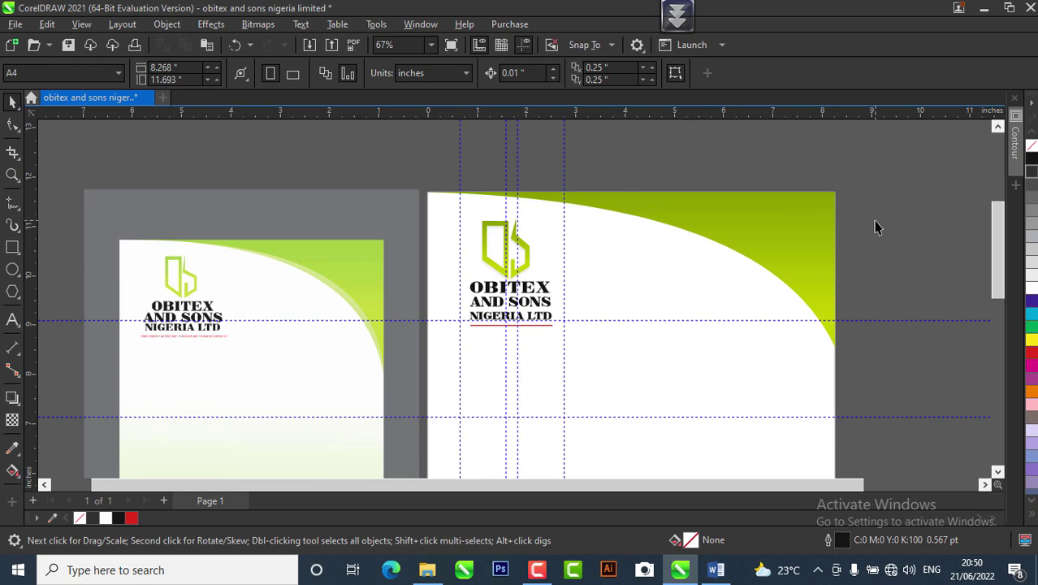
Step: Examine the paler band along the green corner curve in the reference image
scroll(688, 257, up, 1)
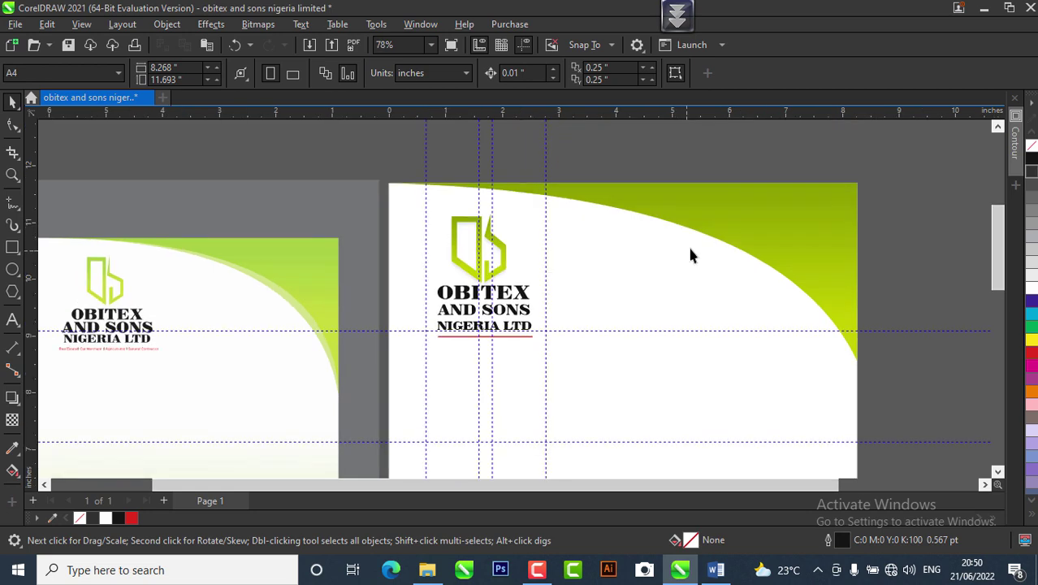
click(752, 235)
scroll(286, 313, up, 3)
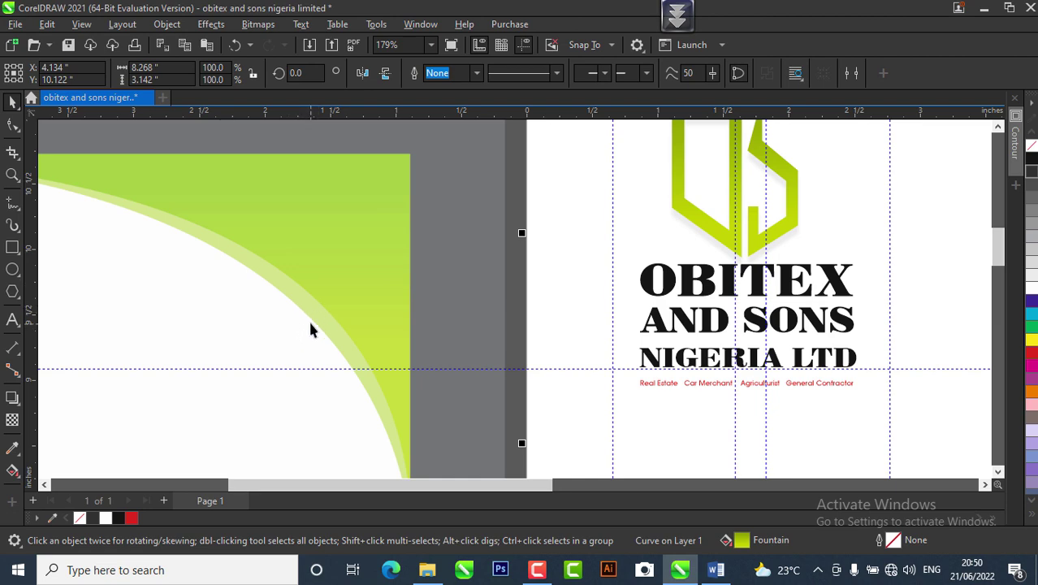
scroll(311, 329, down, 2)
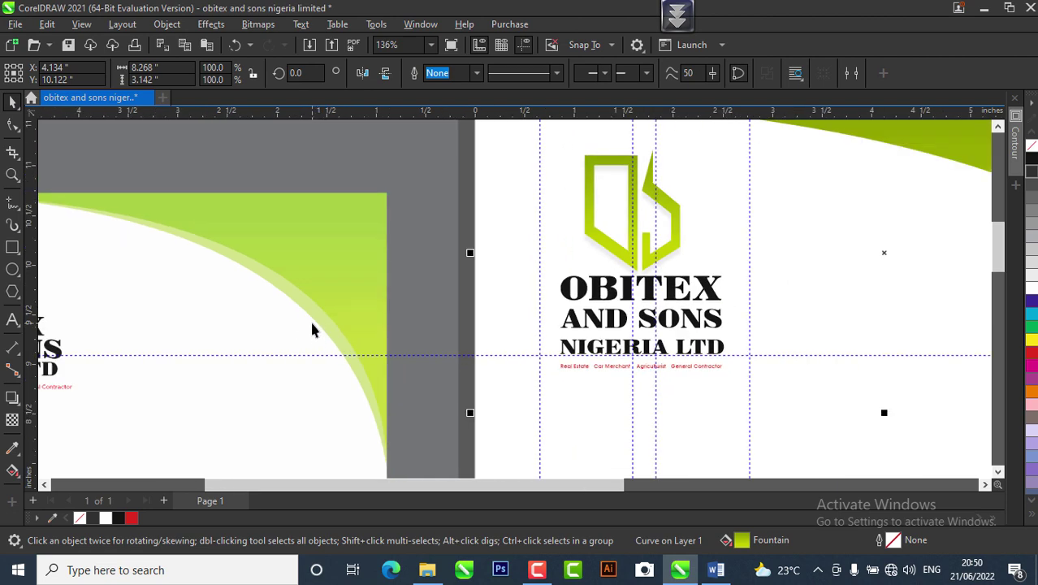
scroll(319, 325, down, 4)
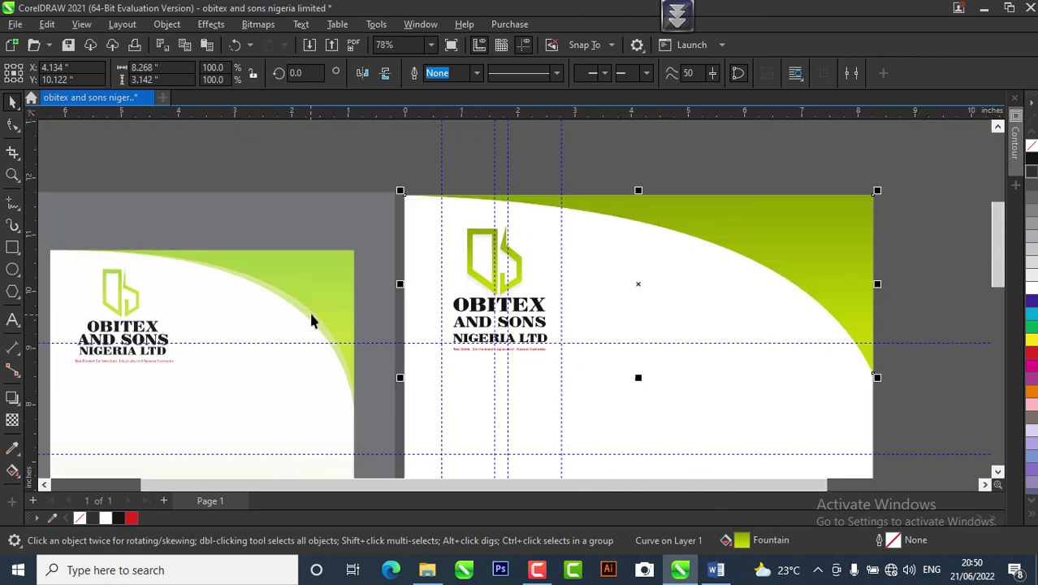
click(762, 233)
scroll(612, 308, up, 2)
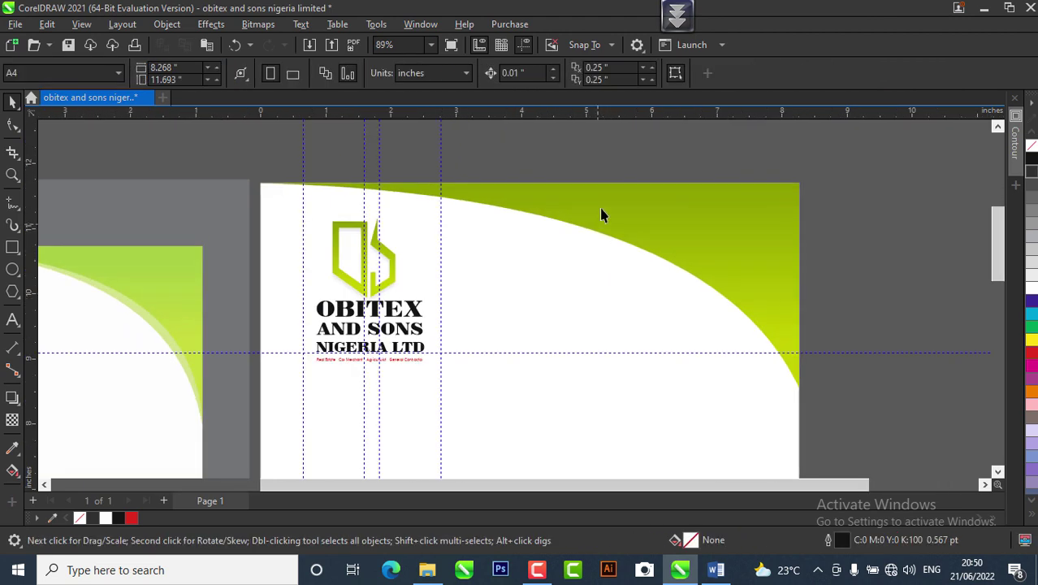
Step: Paste a duplicate of the green header shape and move it straight down about 0.1 inch
click(707, 229)
click(47, 24)
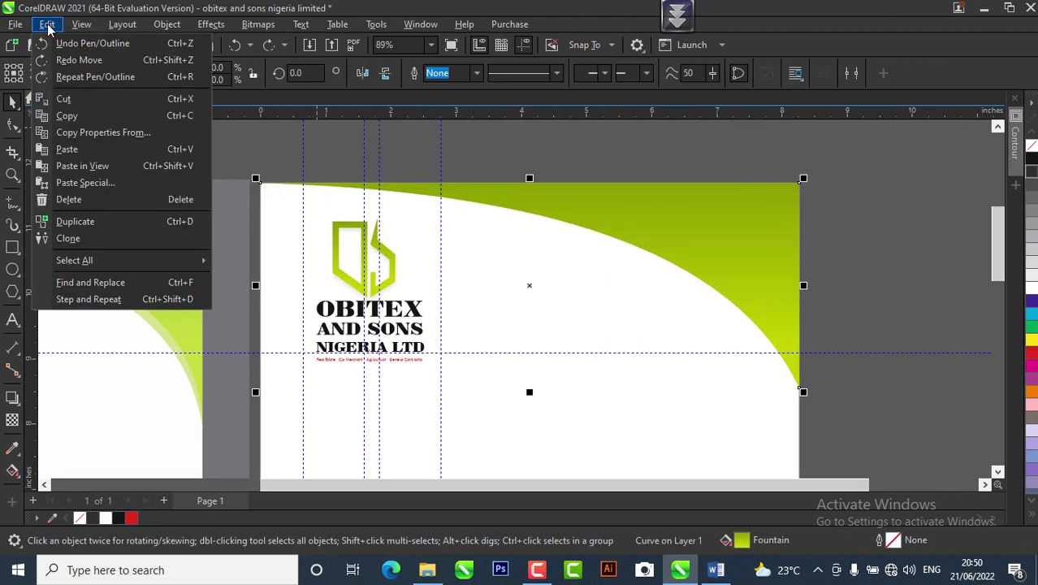
click(96, 116)
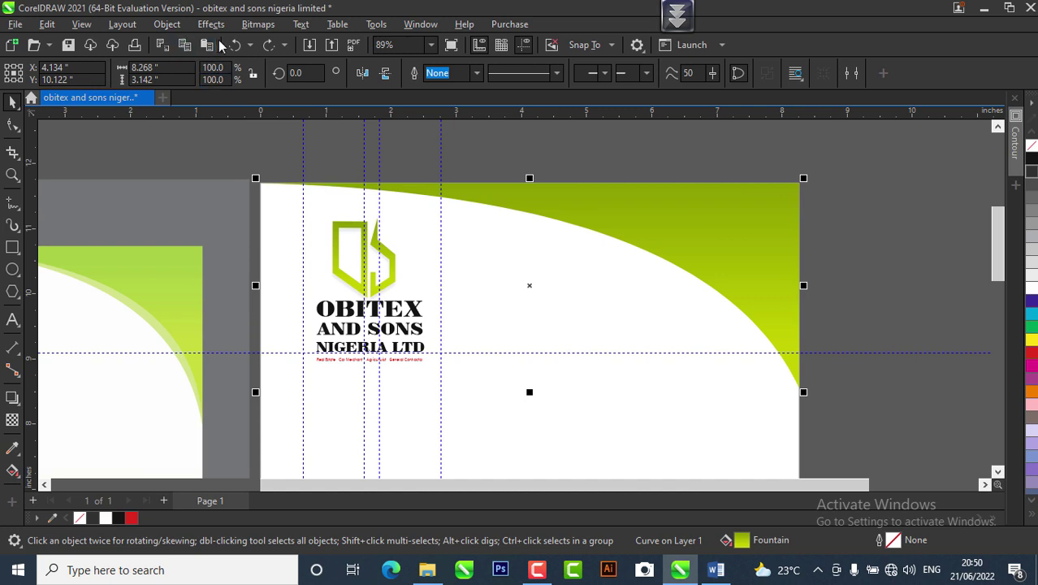
key(ctrl+v)
drag(714, 248, 718, 279)
key(Escape)
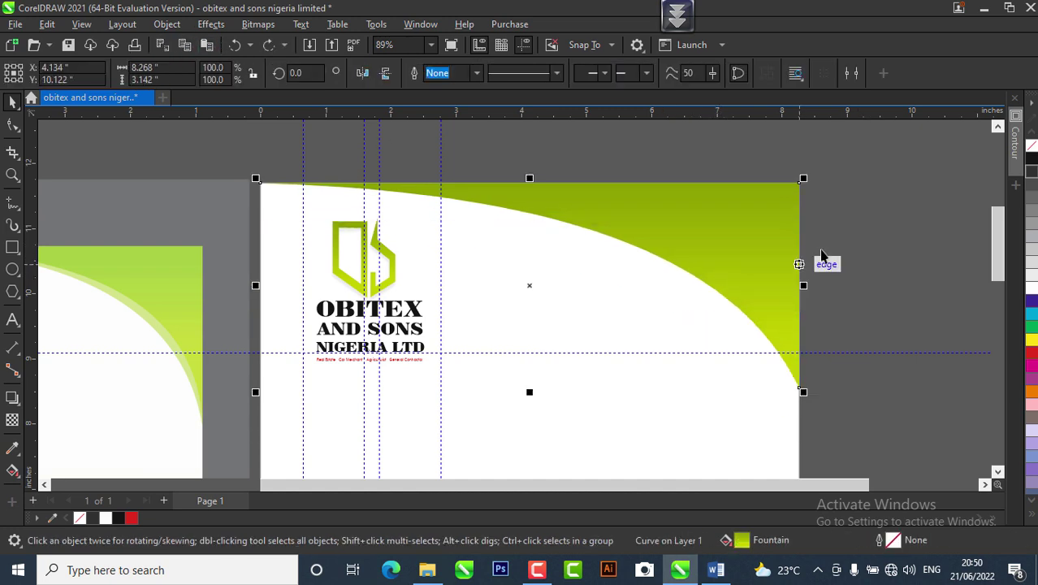
key(Escape)
click(711, 241)
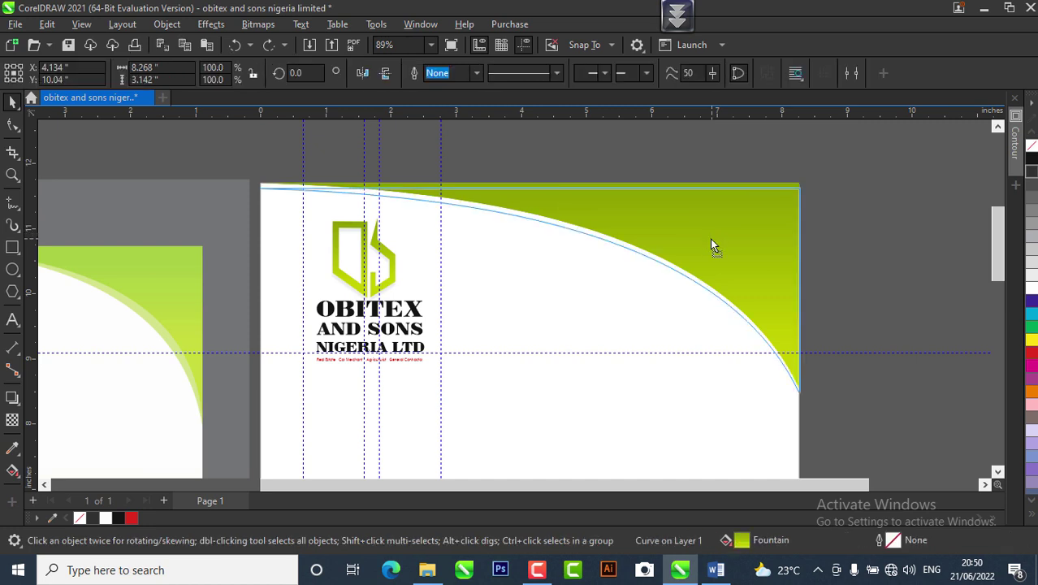
drag(710, 238, 710, 239)
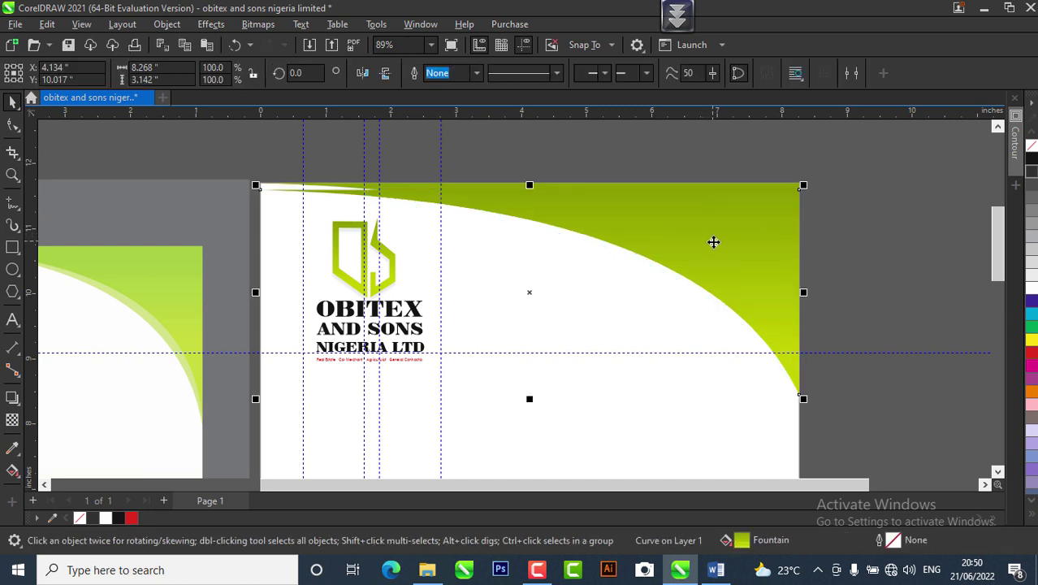
Step: Fill the shifted duplicate with Chartreuse (C40 M0 Y100 K0) and place it behind the gradient header shape
click(1030, 515)
click(992, 402)
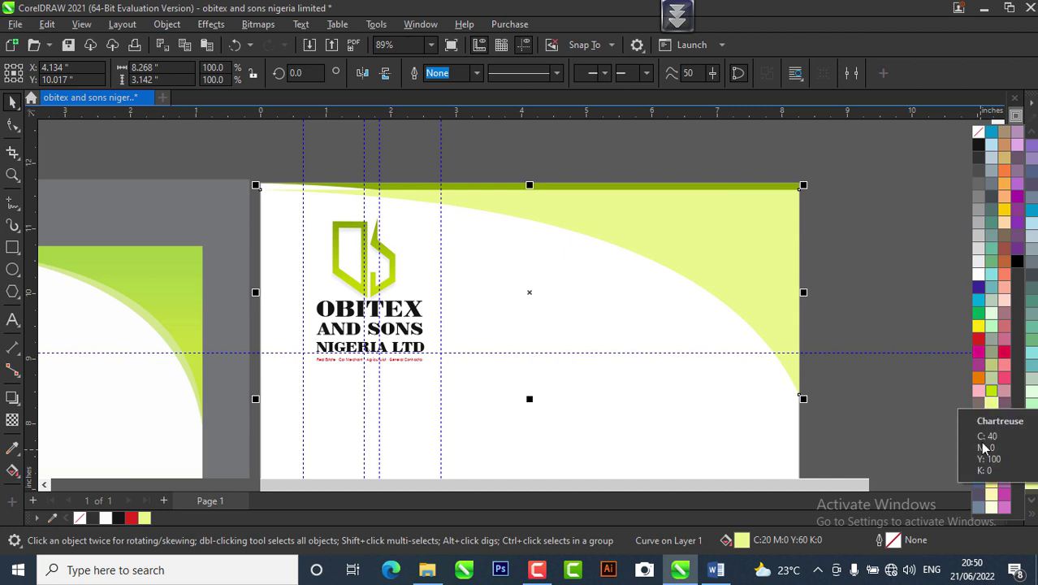
click(990, 394)
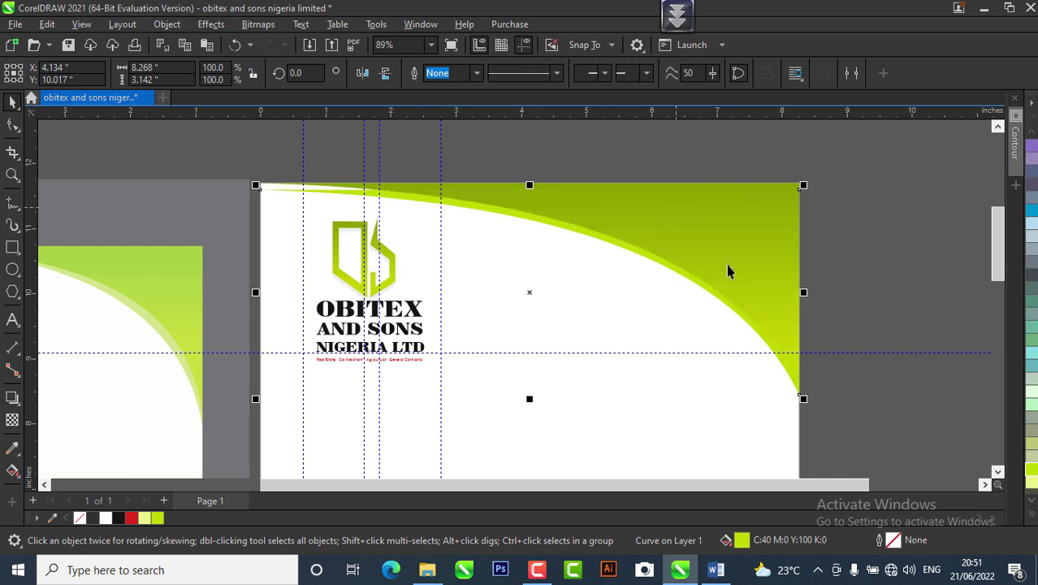
Step: Move the chartreuse shape slightly farther down to widen the visible band under the gradient shape, and deselect it
scroll(619, 245, up, 1)
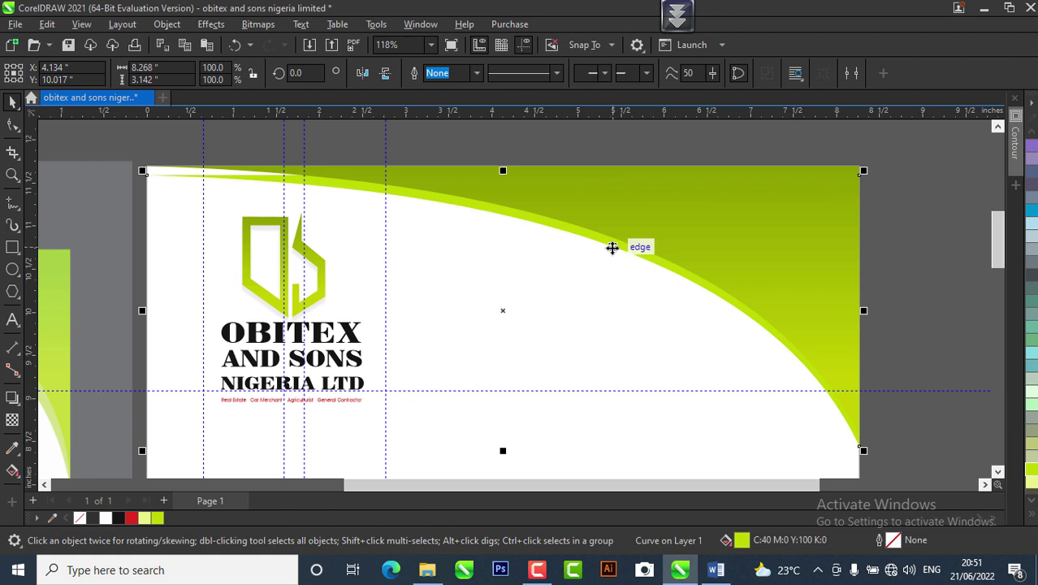
drag(612, 247, 613, 251)
click(524, 155)
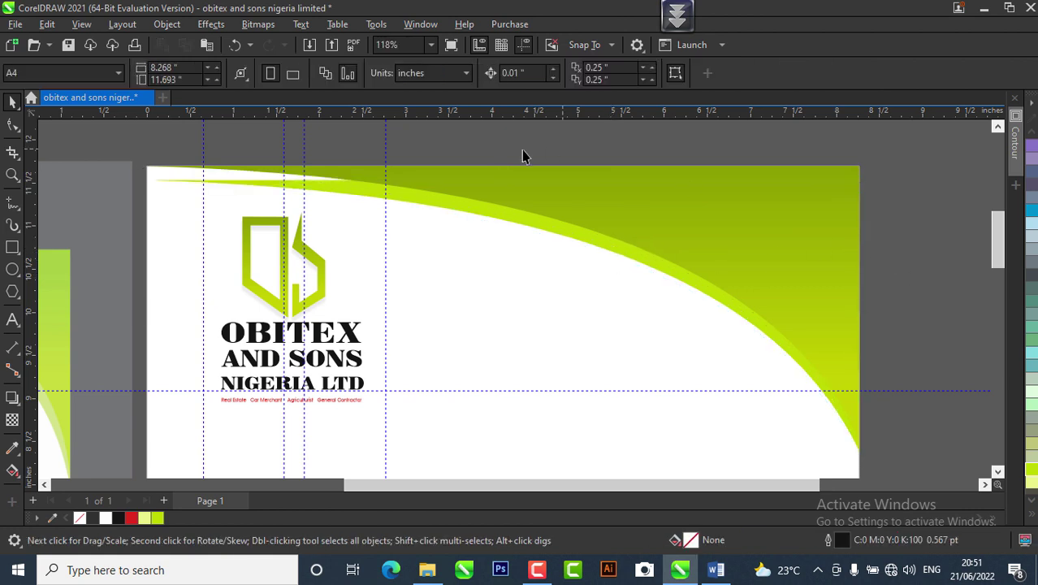
Step: Move the leftmost node of the chartreuse band shape straight up about 0.16 inch onto the page's upper-left corner
click(684, 213)
scroll(626, 342, down, 1)
scroll(324, 231, up, 3)
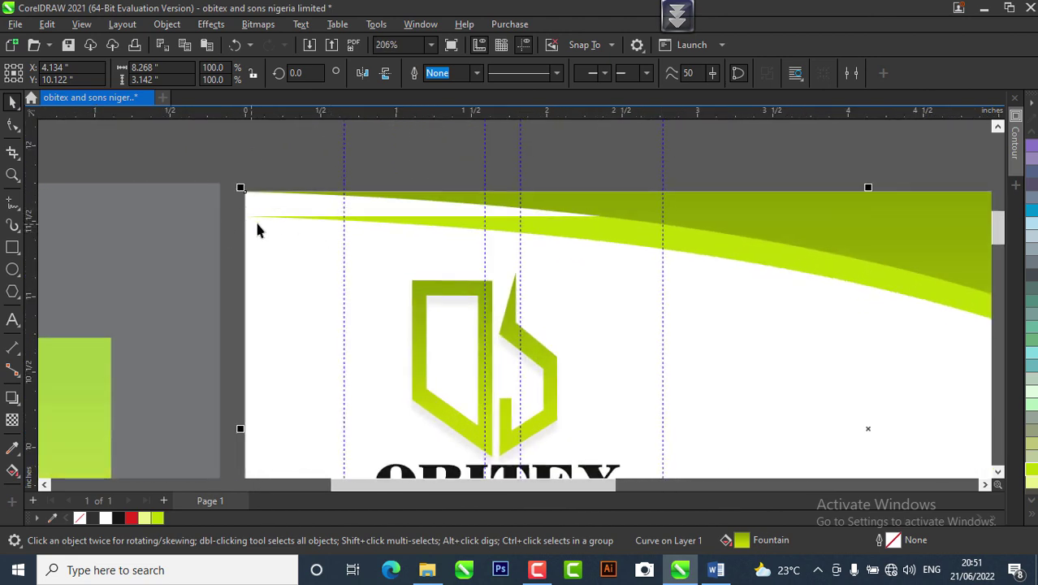
click(397, 165)
click(398, 227)
scroll(250, 215, up, 3)
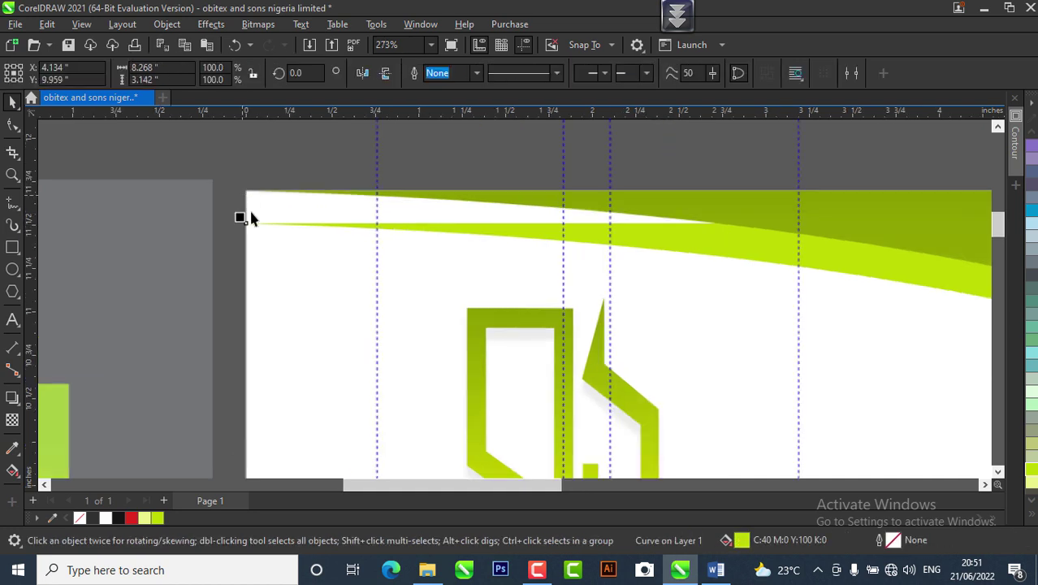
click(11, 126)
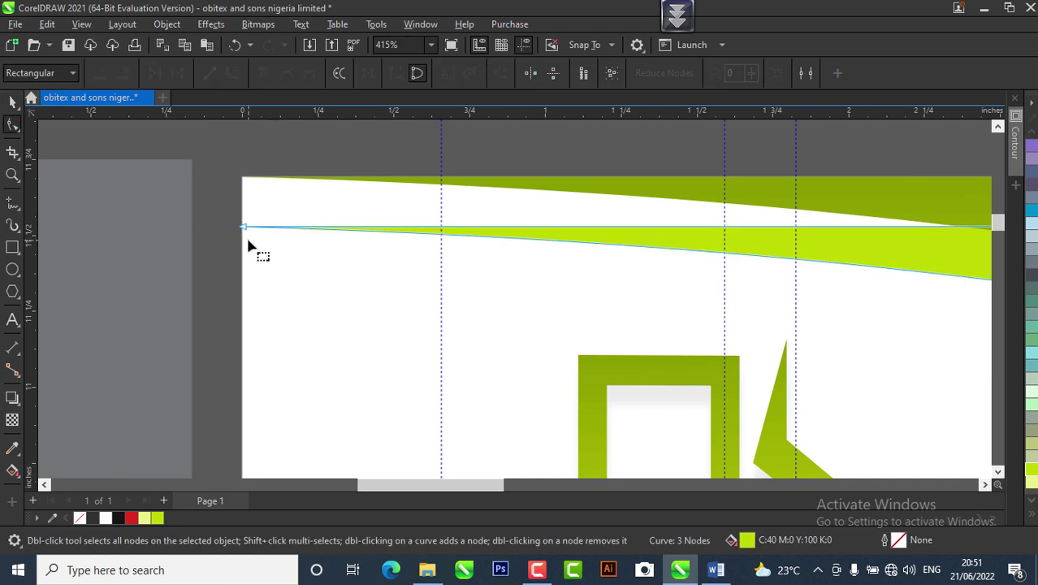
drag(244, 229, 250, 193)
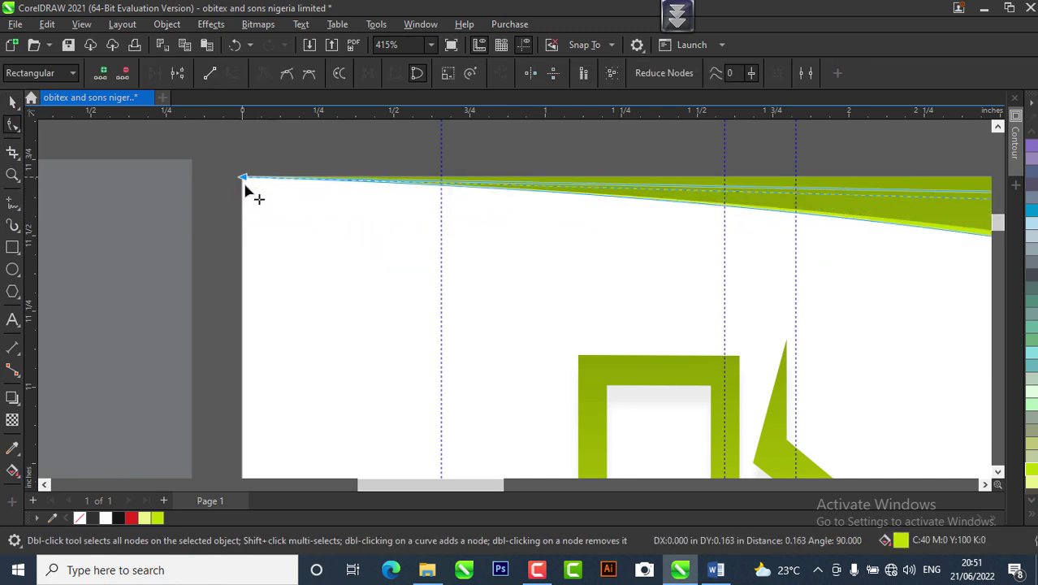
Step: Adjust the curve handles of the chartreuse shape to bow the band slightly outward beneath the gradient header shape, and deselect it
scroll(297, 248, down, 4)
scroll(277, 225, down, 2)
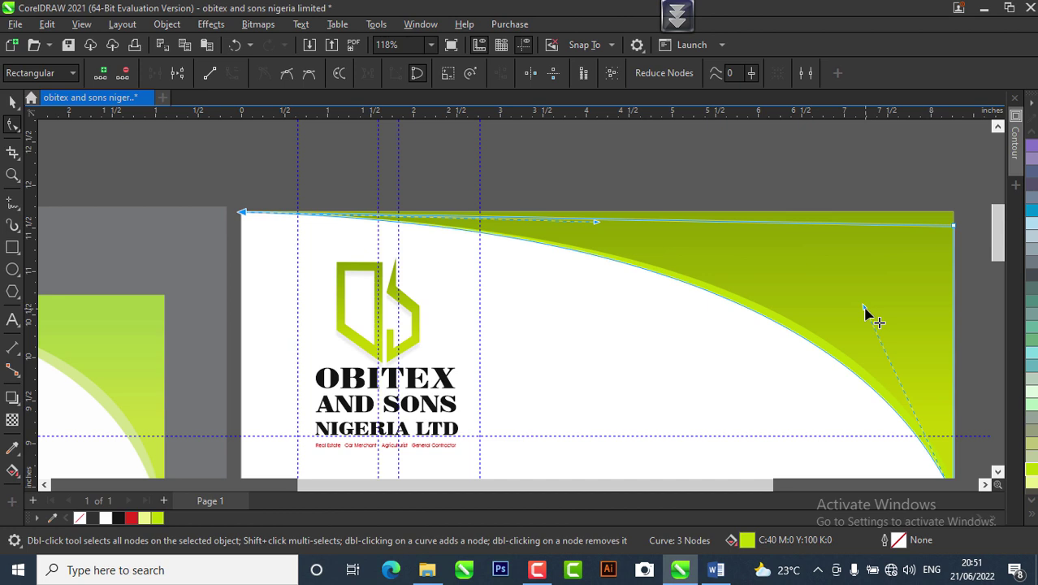
drag(864, 308, 859, 312)
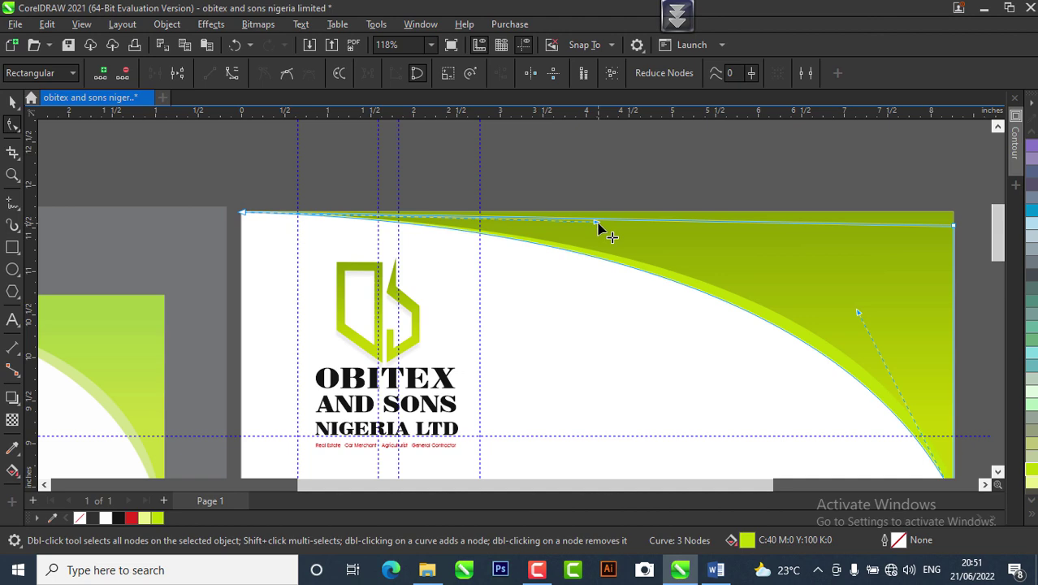
drag(597, 223, 598, 228)
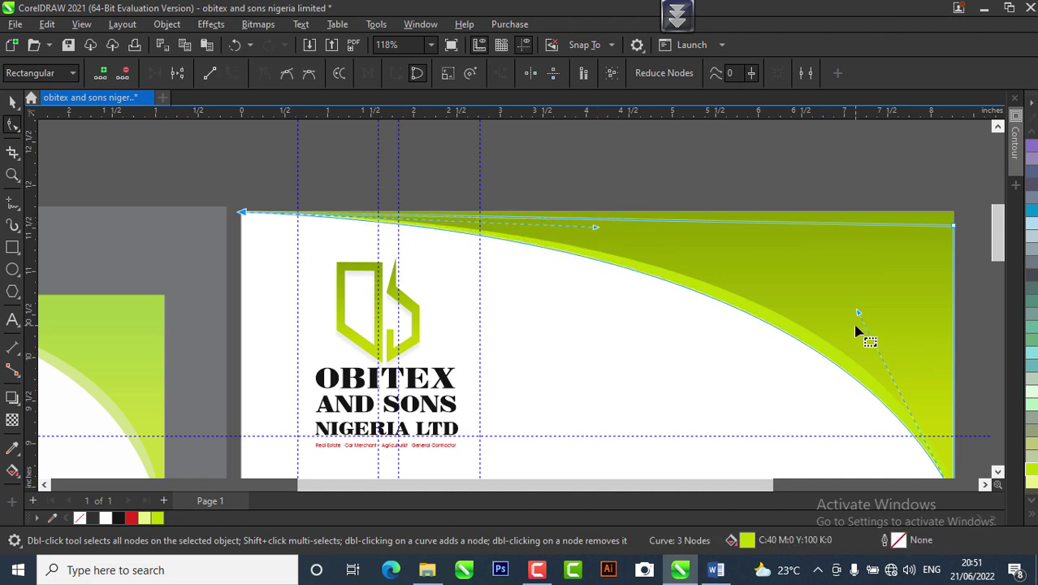
drag(859, 313, 858, 316)
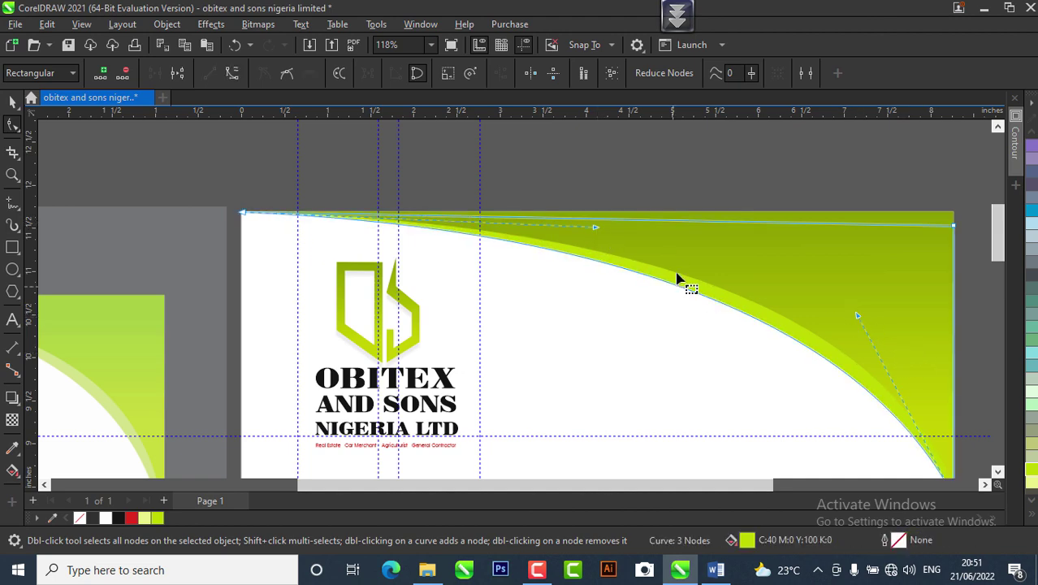
scroll(678, 279, down, 5)
click(12, 100)
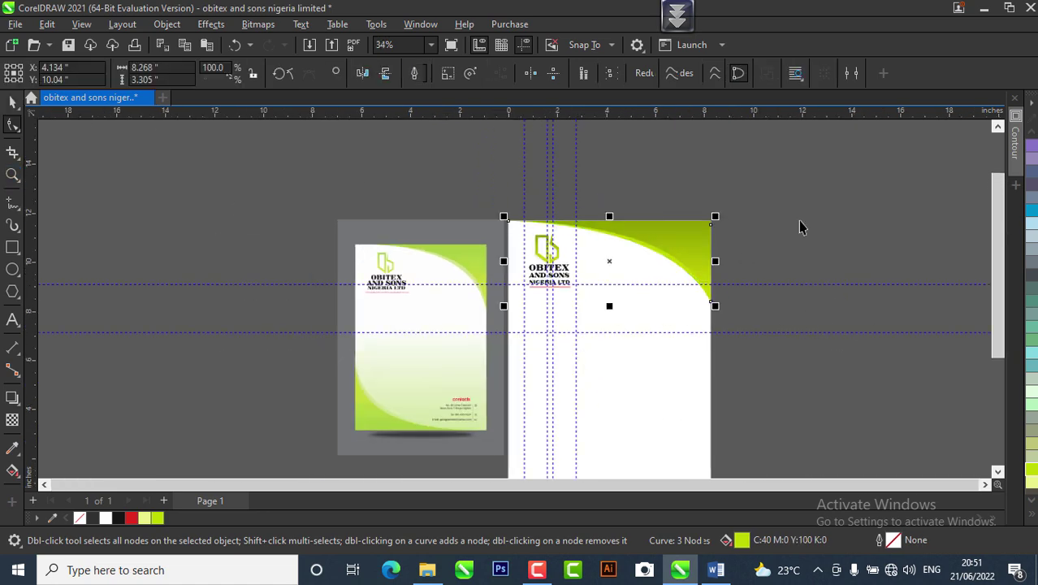
key(space)
click(804, 219)
scroll(669, 221, up, 3)
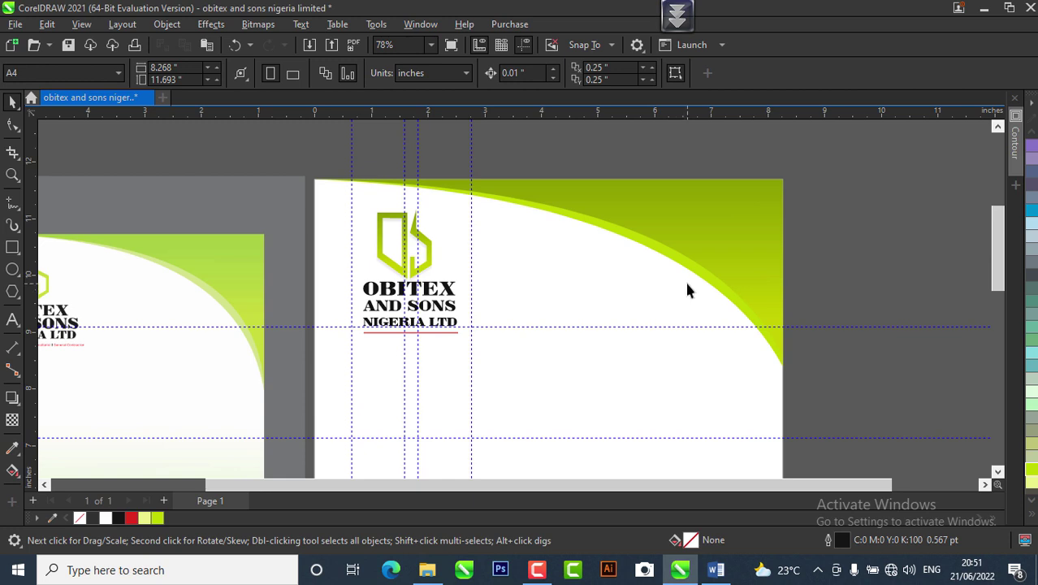
scroll(667, 264, down, 2)
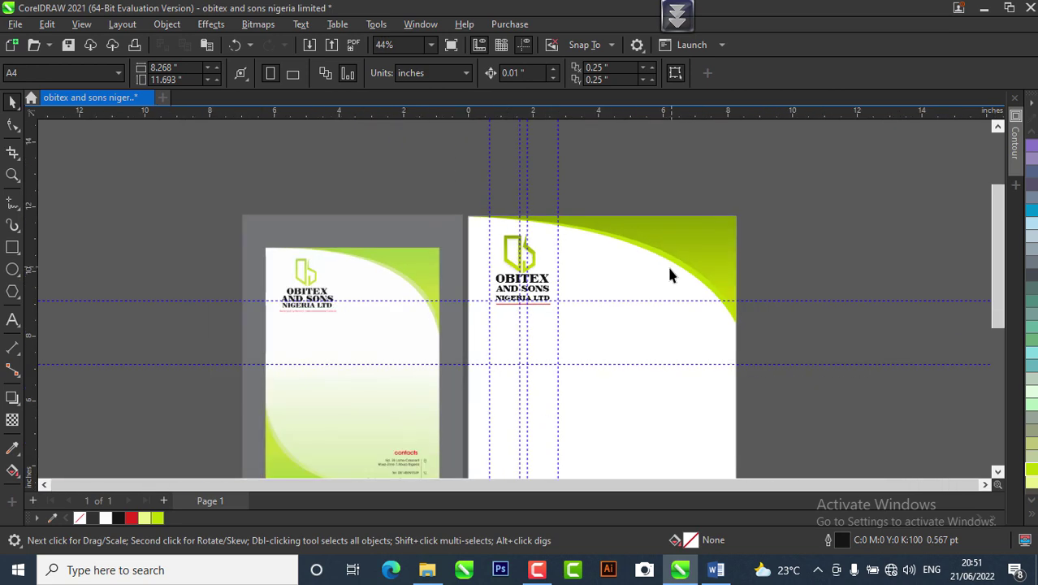
Step: Group the chartreuse band shape with the gradient header shape and deselect the group
click(671, 264)
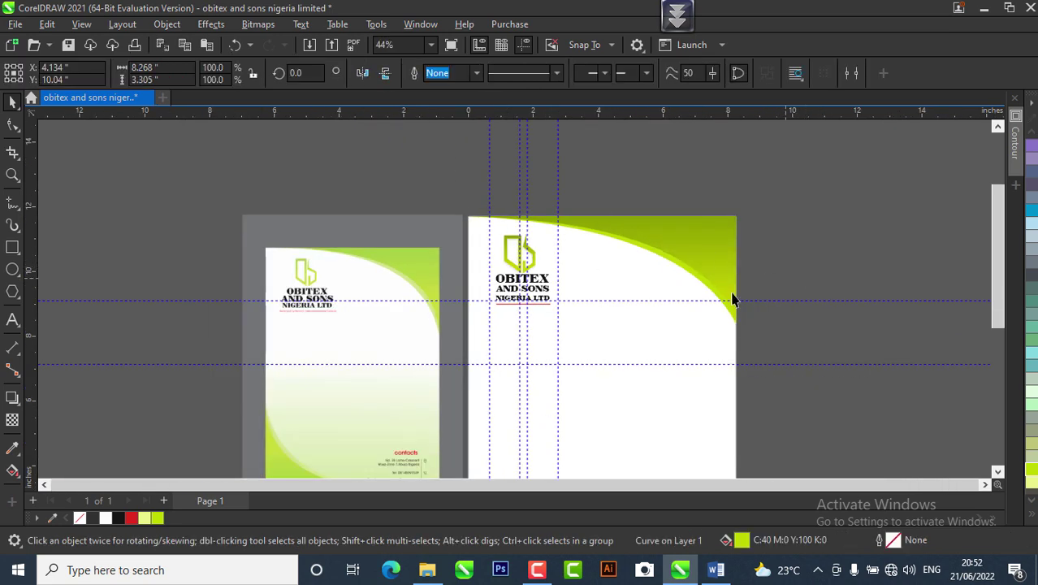
scroll(731, 296, up, 4)
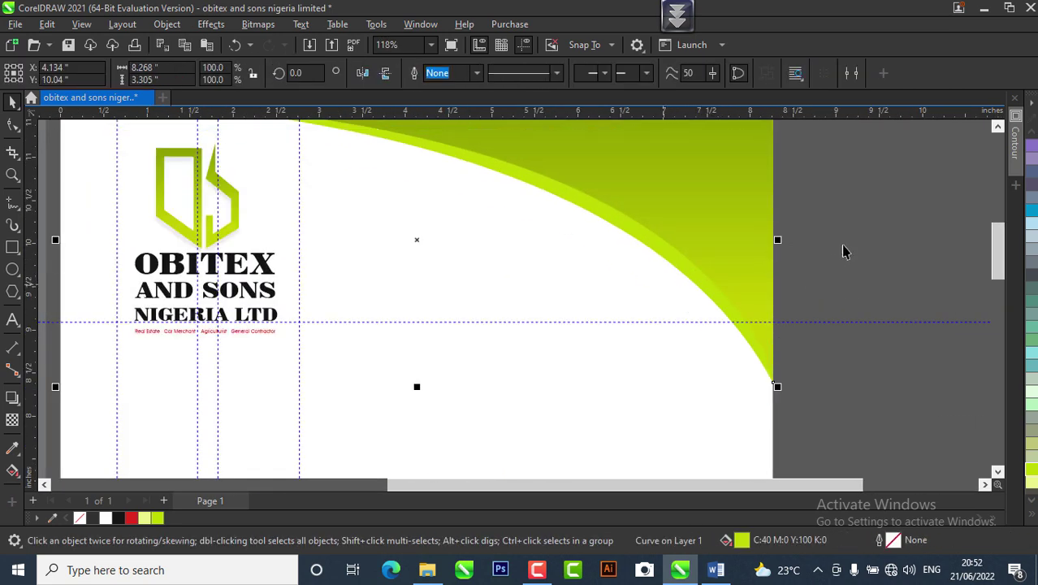
shift+click(732, 178)
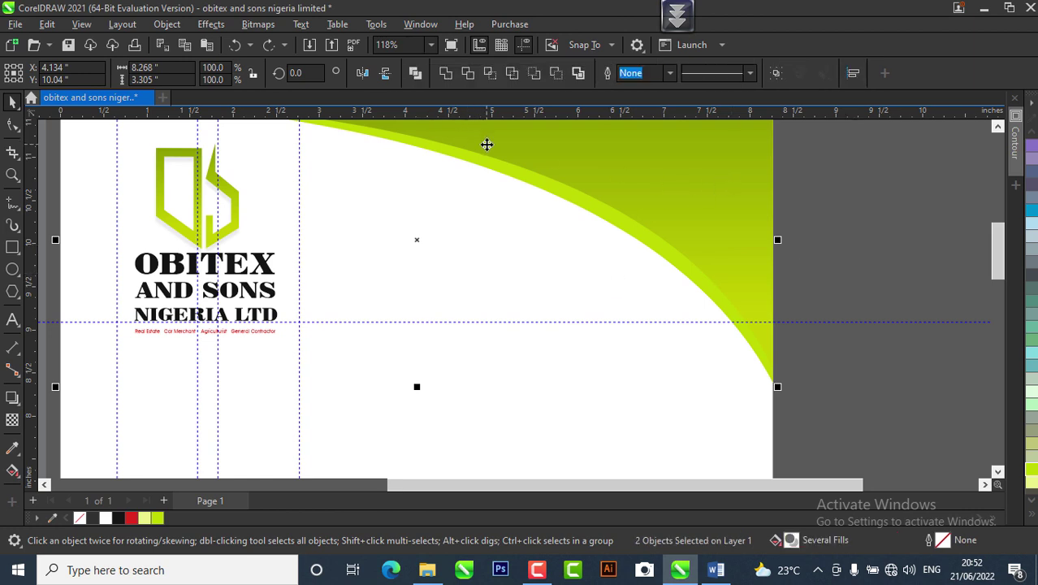
key(ctrl+g)
scroll(641, 201, down, 5)
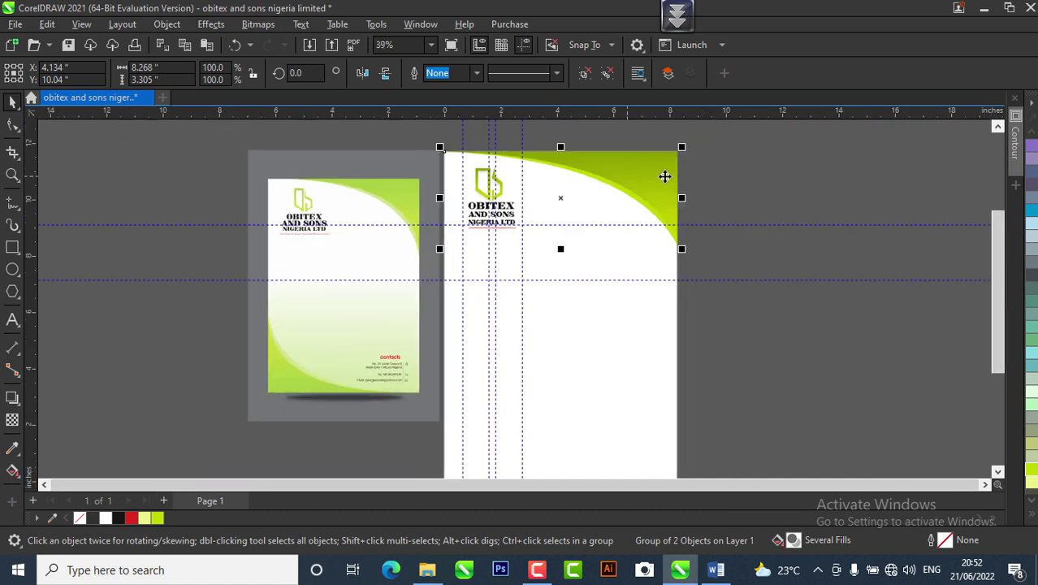
click(718, 187)
Step: Copy the grouped header shapes straight down about 9 inches, and mirror the copy horizontally and vertically
click(632, 178)
drag(655, 169, 663, 422)
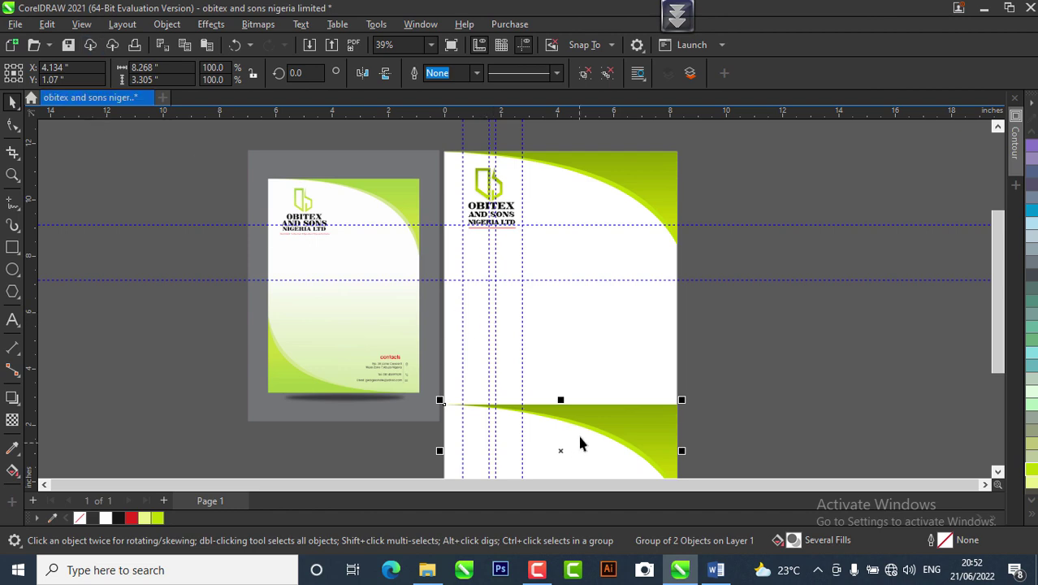
scroll(579, 435, up, 2)
scroll(647, 412, up, 3)
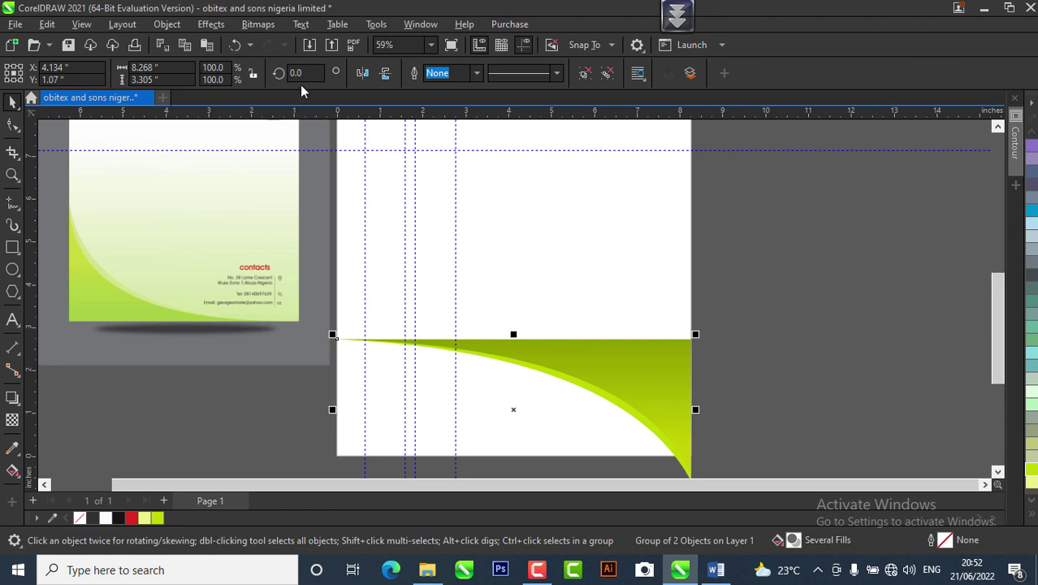
click(362, 73)
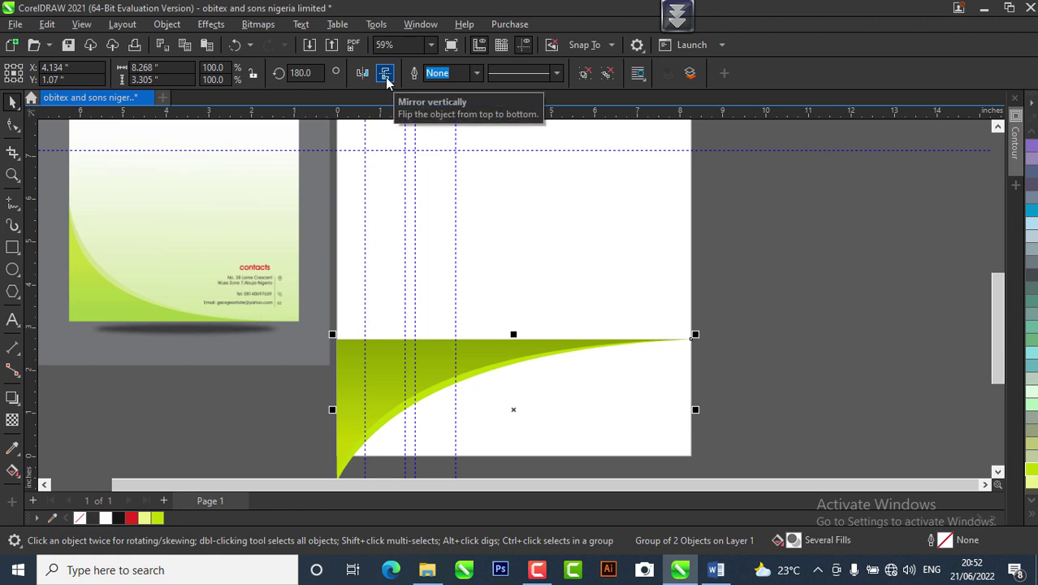
click(385, 78)
scroll(449, 212, down, 1)
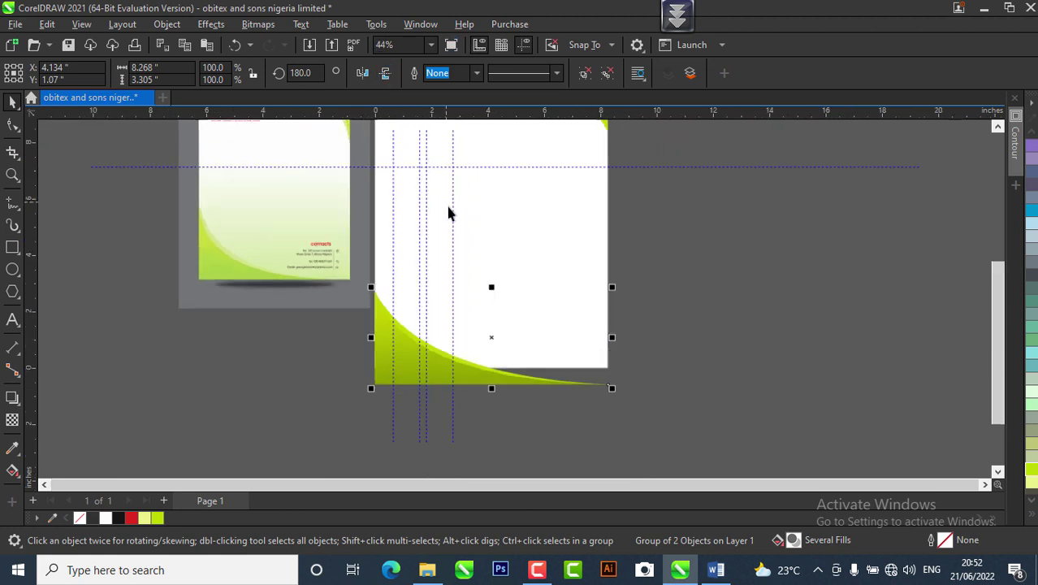
Step: Move the mirrored copy straight up about 0.6 inch so its straight edge aligns with the page's bottom edge, and deselect it
scroll(406, 333, up, 1)
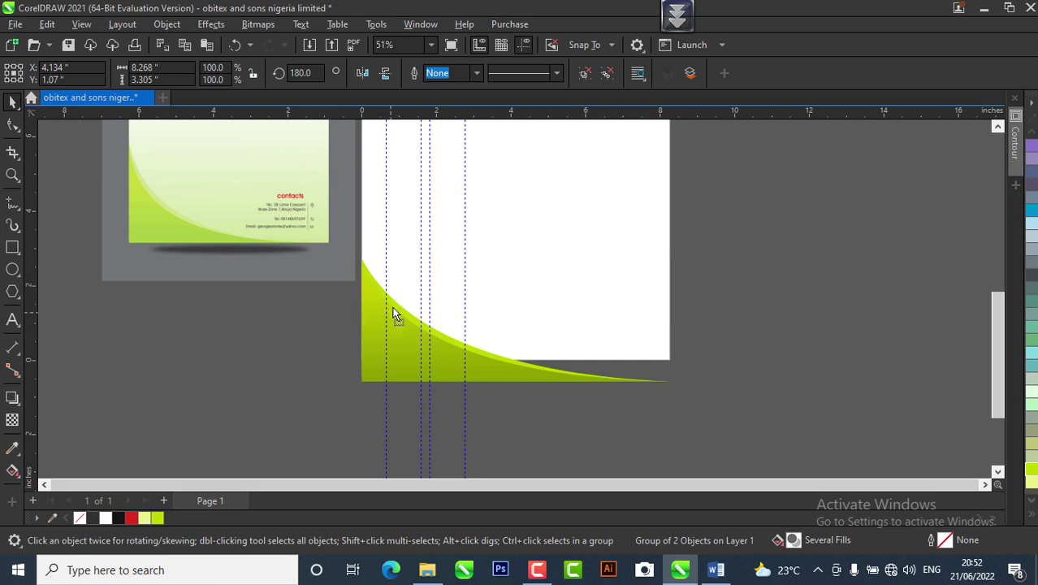
drag(396, 315, 396, 292)
scroll(463, 345, up, 5)
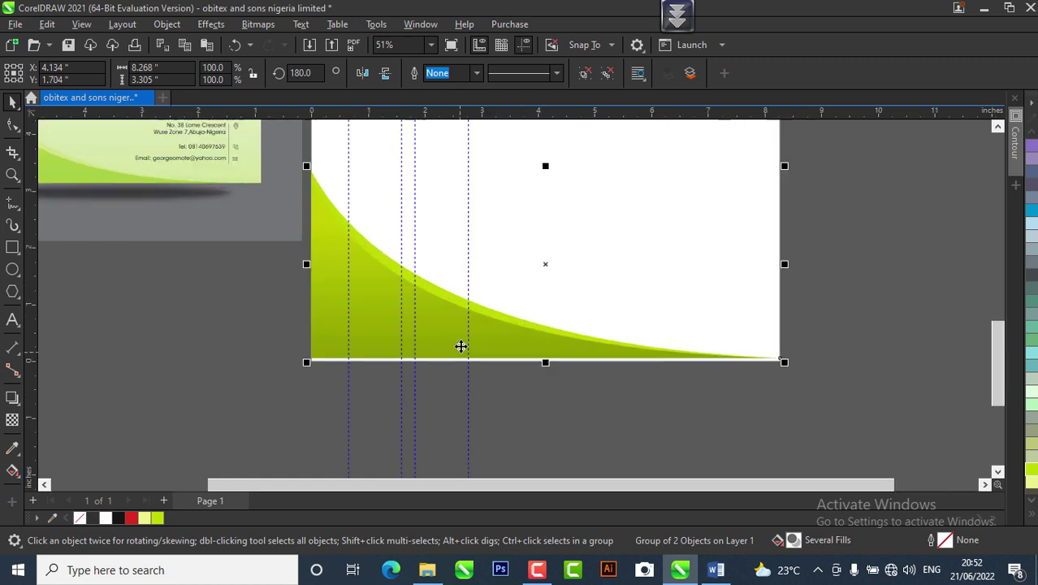
drag(439, 320, 438, 323)
scroll(445, 415, down, 3)
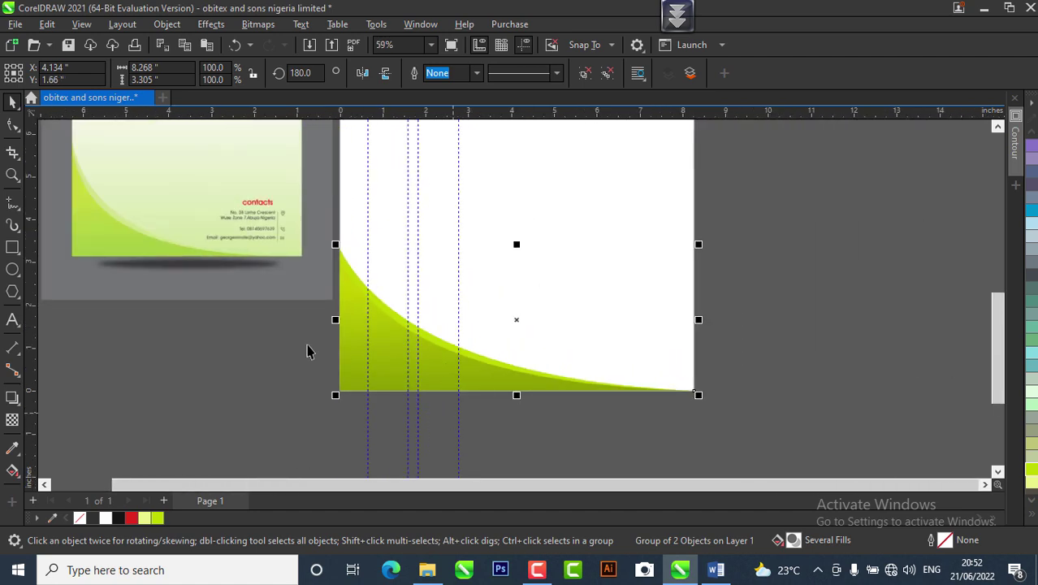
click(755, 346)
Step: Switch to the Word document and copy the Contacts heading with its address, telephone and email lines
scroll(549, 346, down, 3)
scroll(542, 157, up, 2)
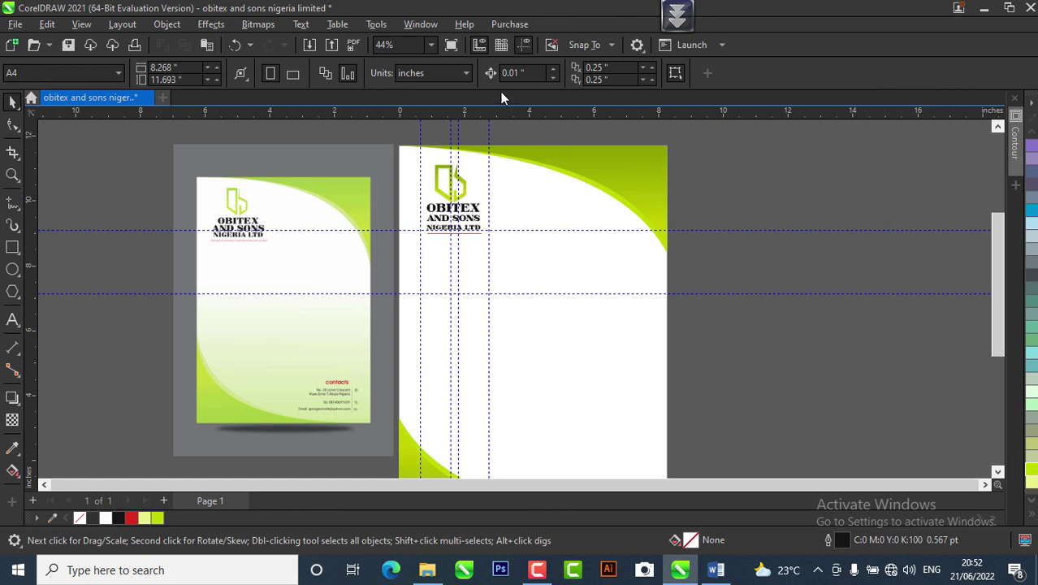
scroll(351, 415, up, 4)
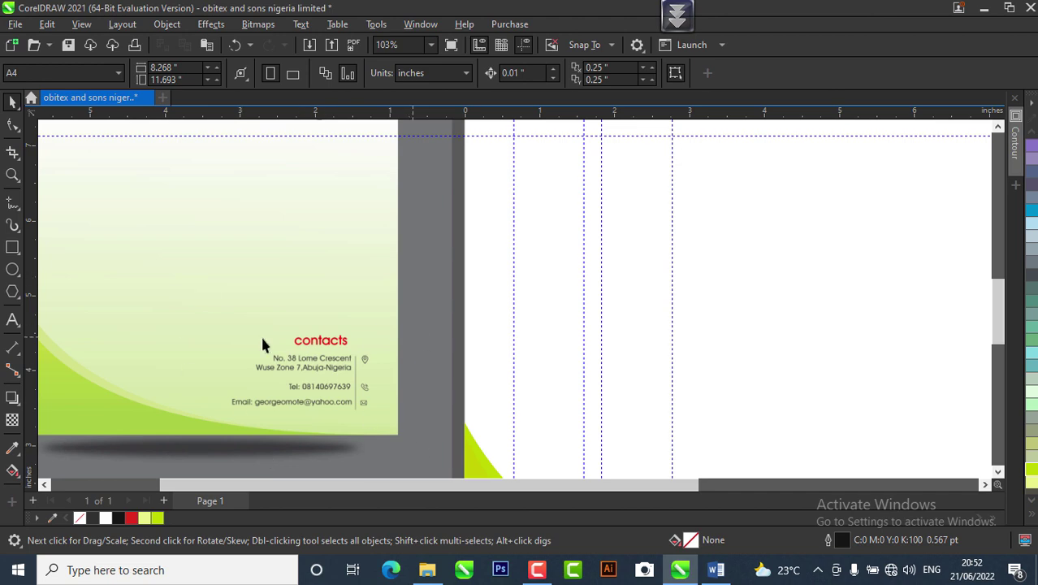
scroll(243, 392, down, 4)
scroll(273, 382, up, 3)
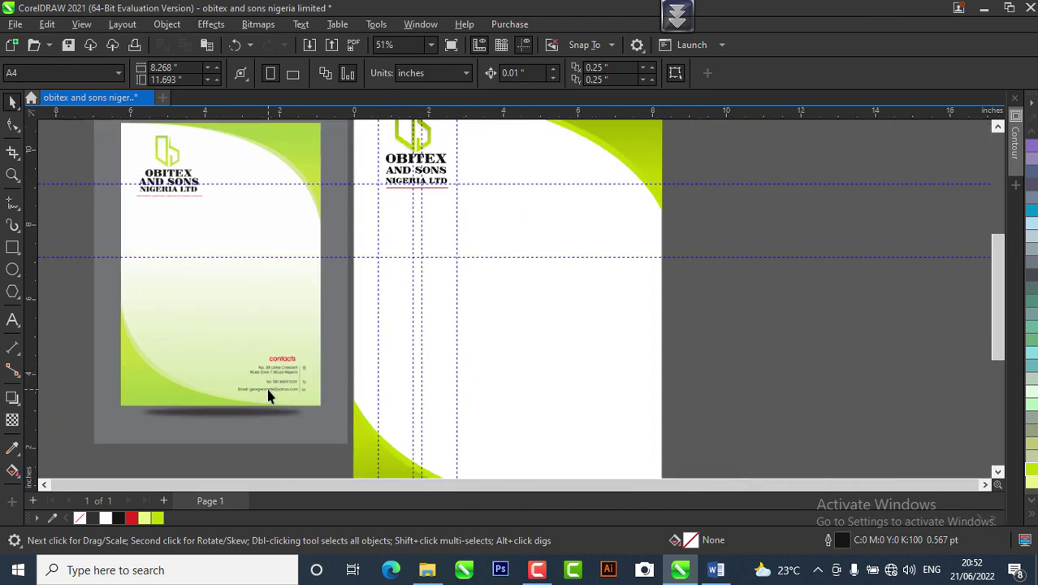
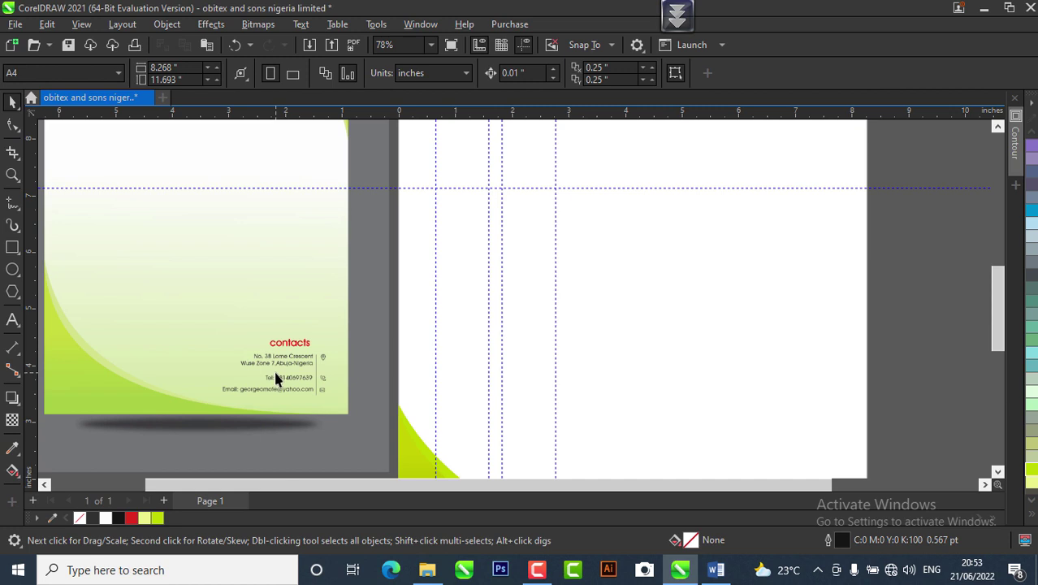
key(alt+Tab)
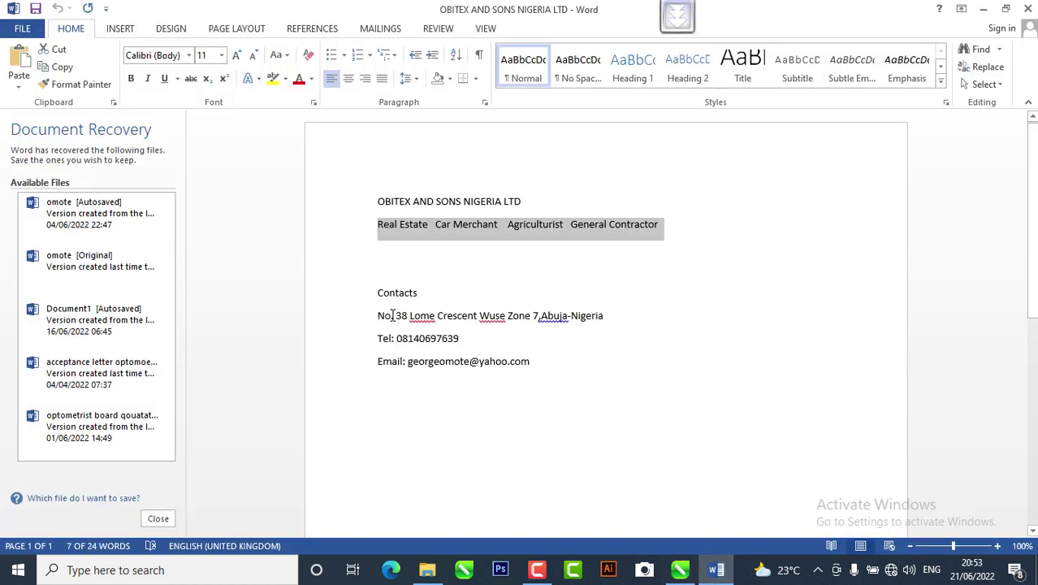
drag(378, 294, 538, 367)
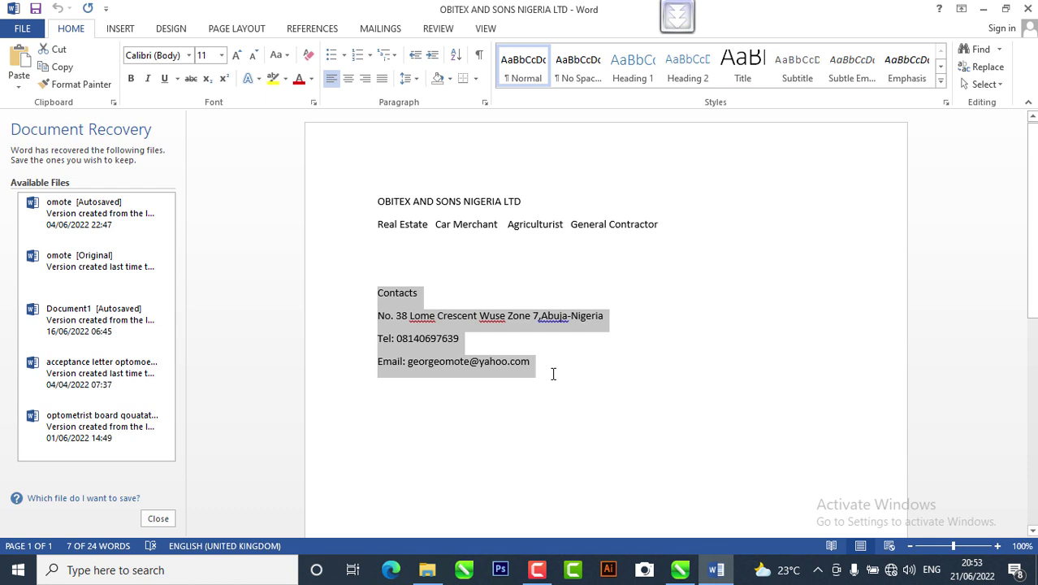
right_click(404, 320)
click(447, 353)
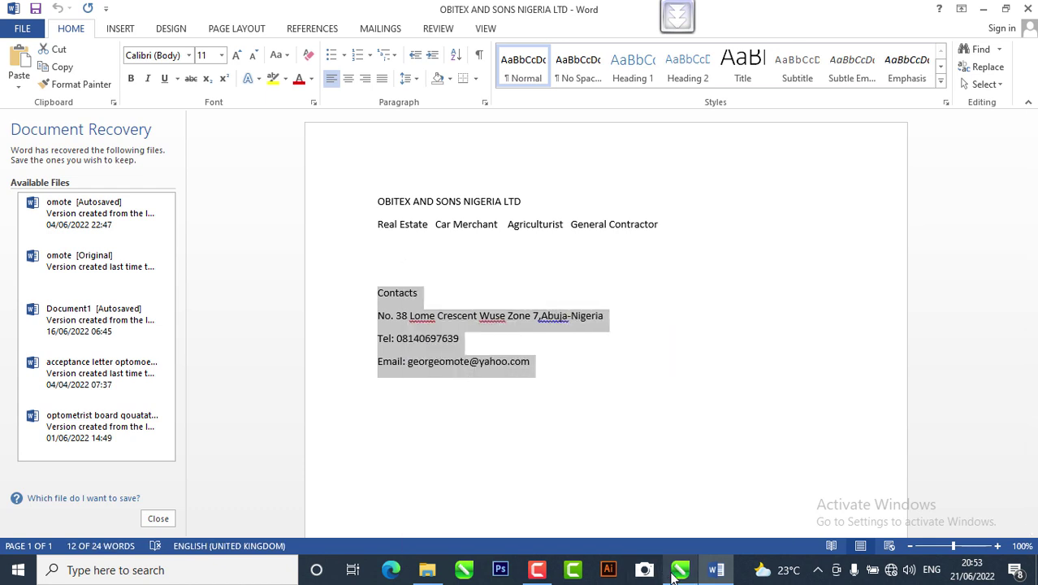
Step: Return to CorelDRAW, paste the contact lines as artistic text above the footer curve, maintaining fonts and formatting, and select the text
key(alt+Tab)
scroll(455, 430, up, 4)
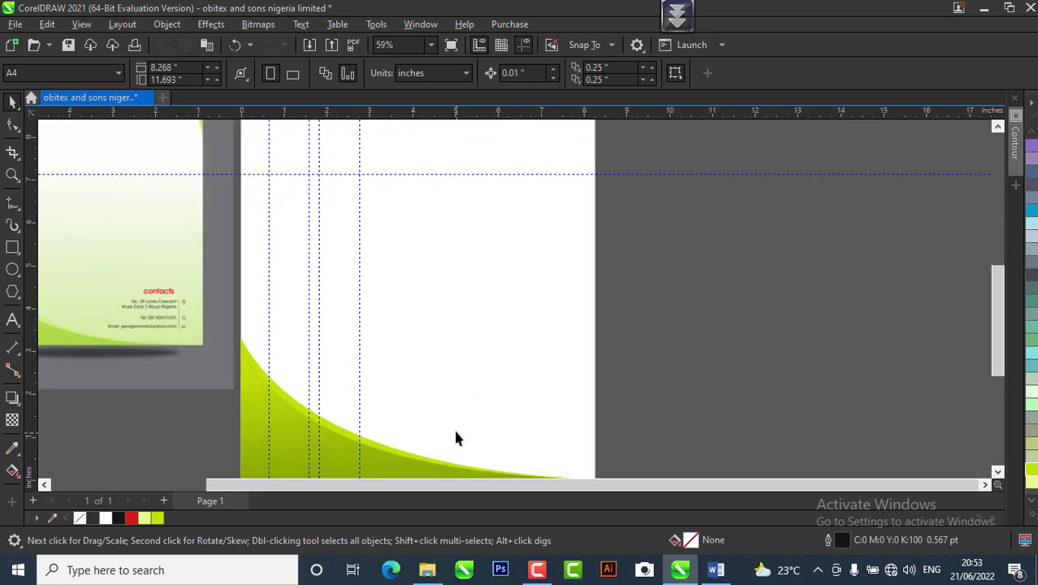
click(13, 319)
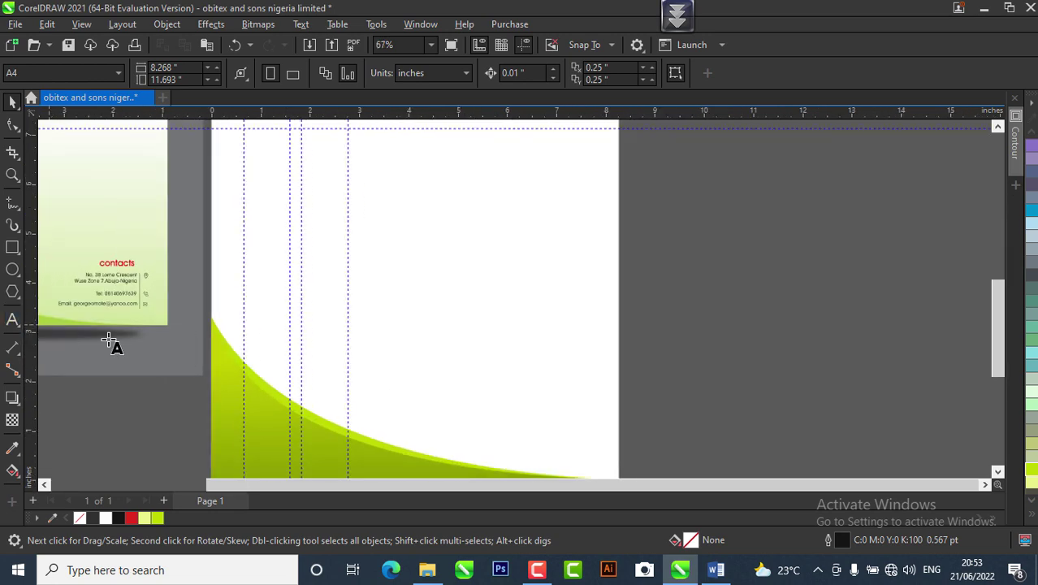
click(385, 361)
key(ctrl+v)
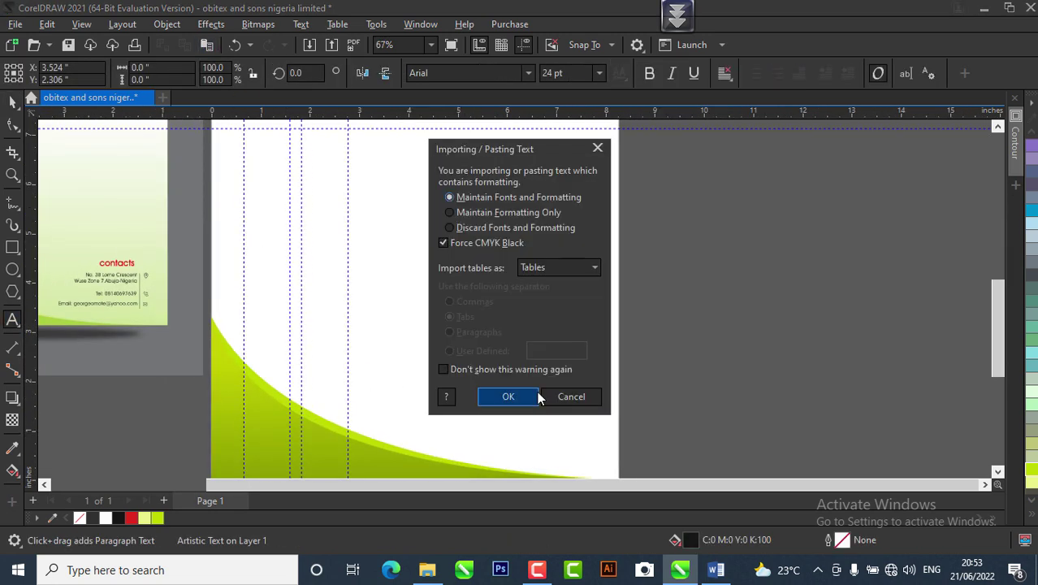
click(509, 397)
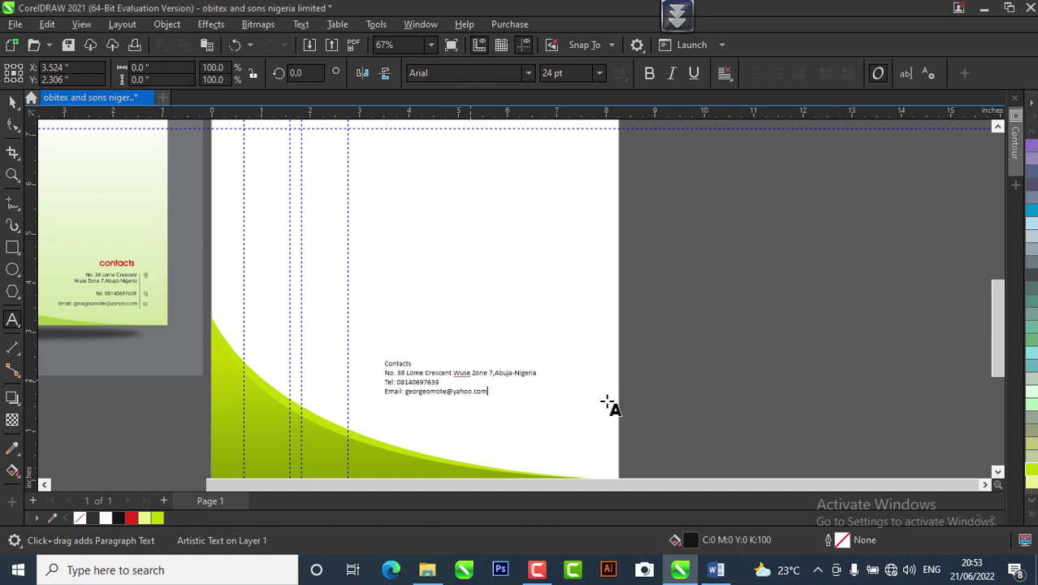
click(18, 102)
click(746, 332)
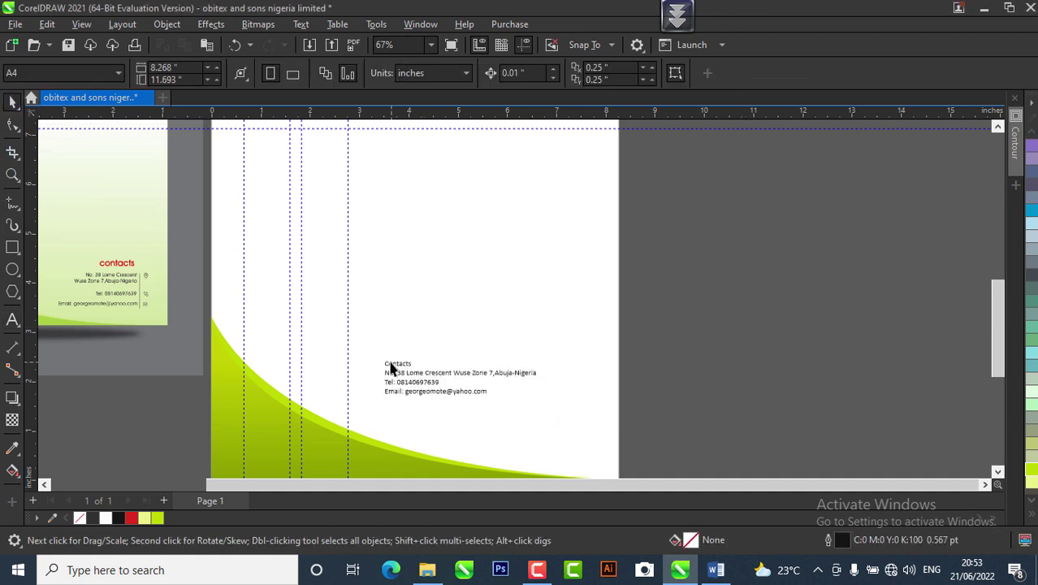
click(387, 364)
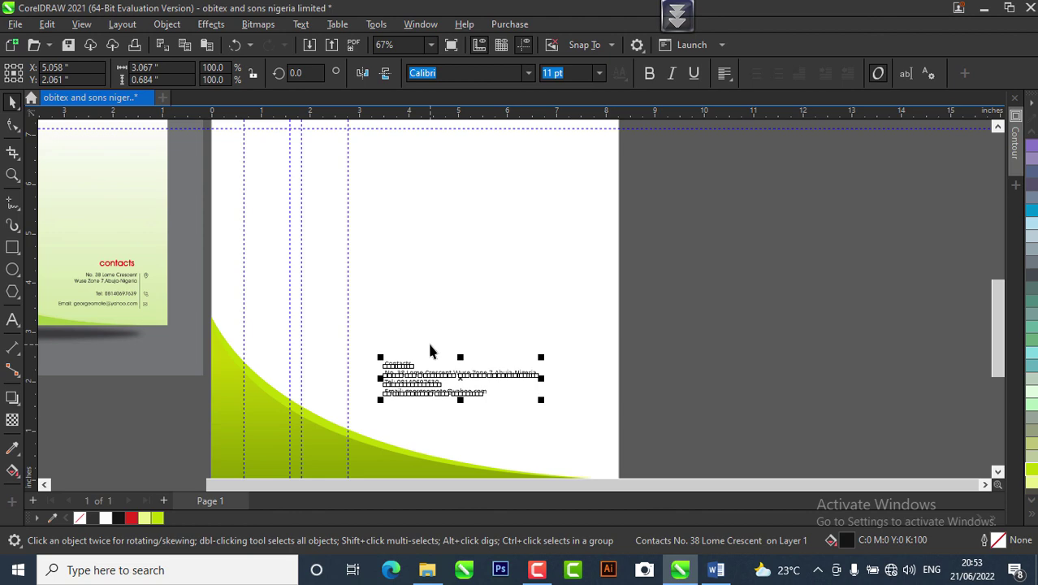
Step: Insert a blank line between the Contacts heading and each contact line, and break the text apart into separate line objects
scroll(402, 408, up, 4)
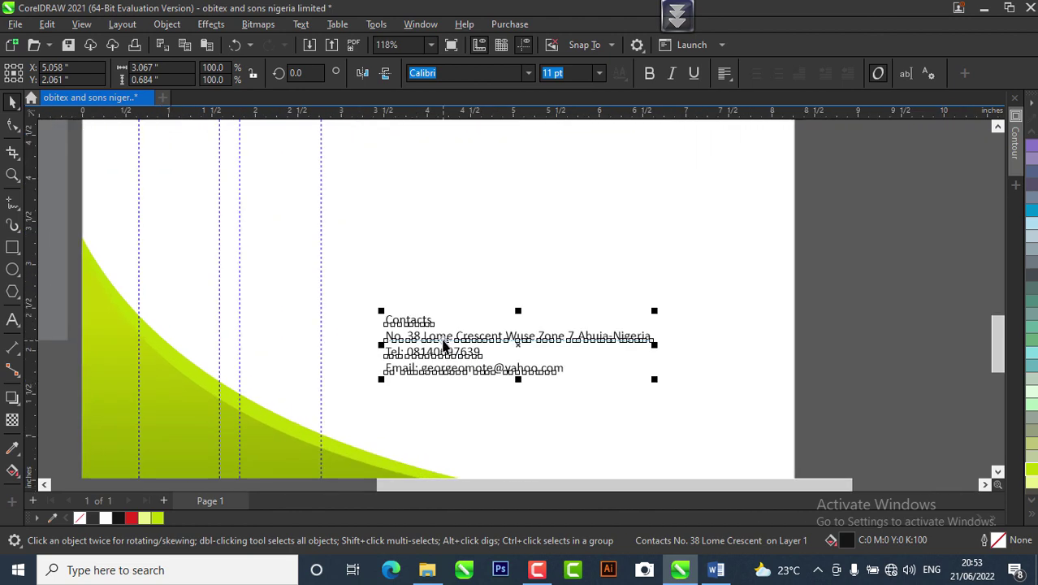
double_click(444, 345)
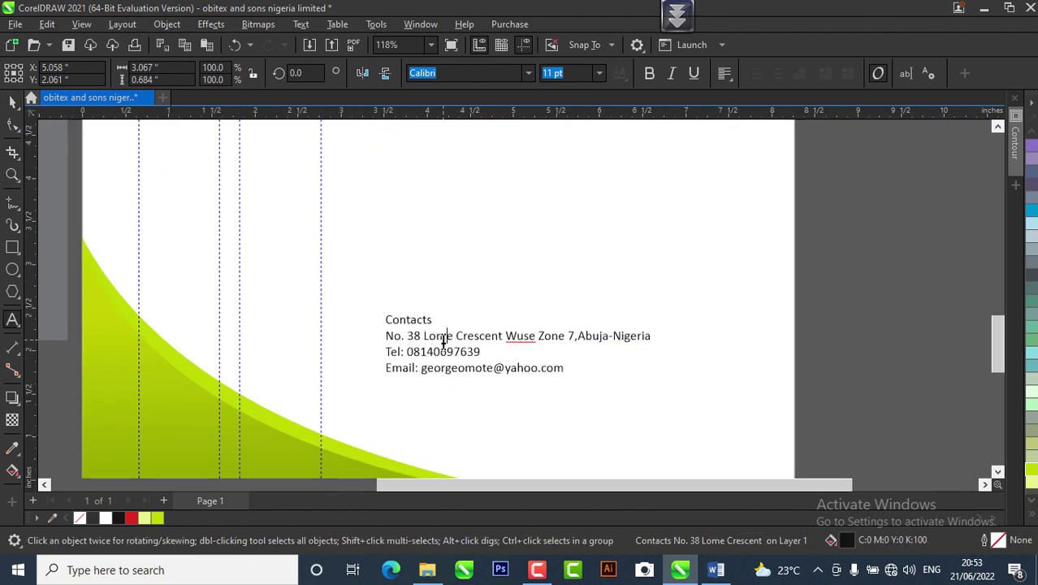
click(652, 336)
key(Return)
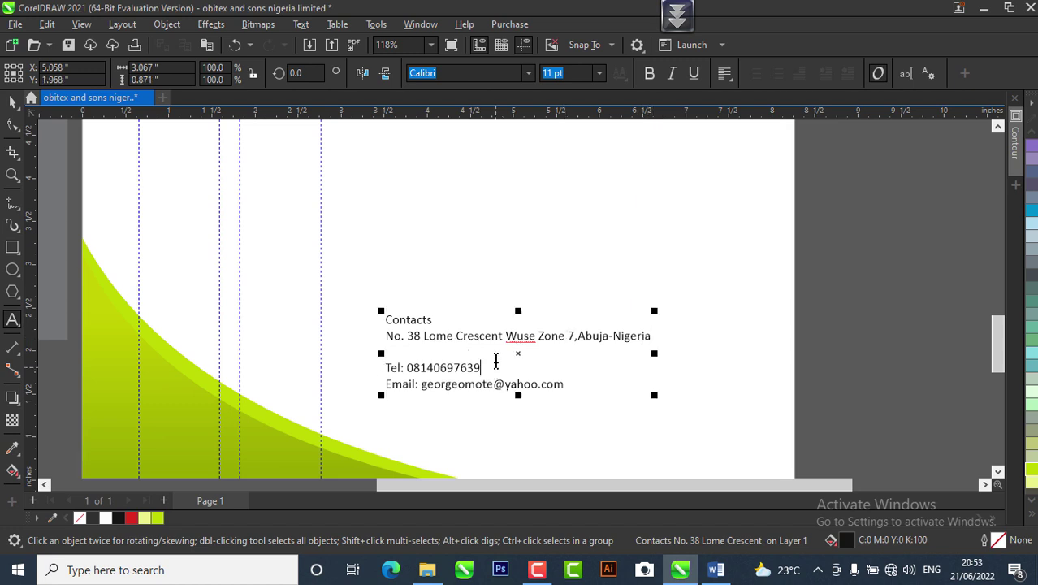
click(494, 362)
key(Return)
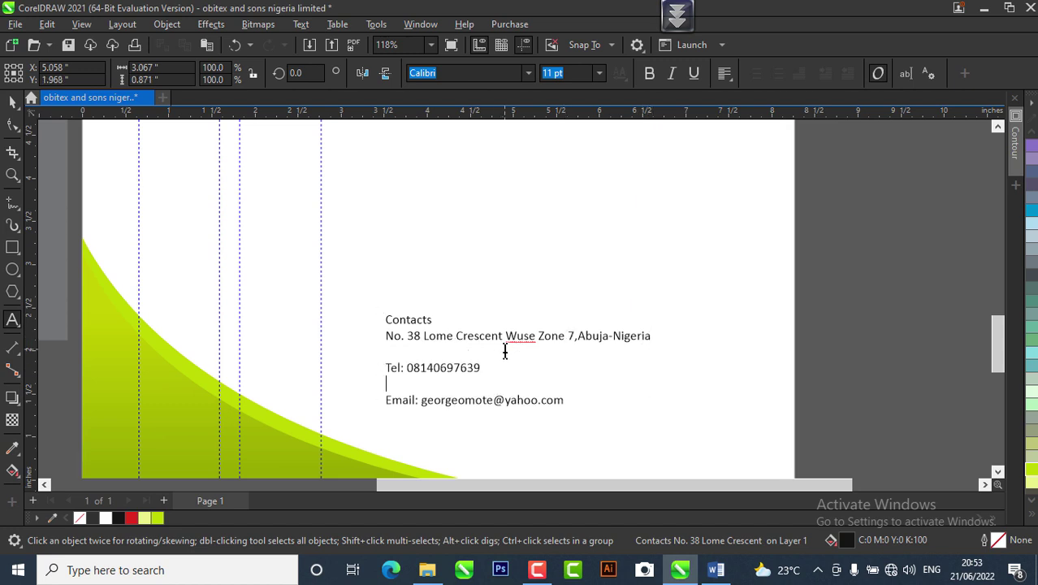
click(437, 320)
key(Return)
click(13, 102)
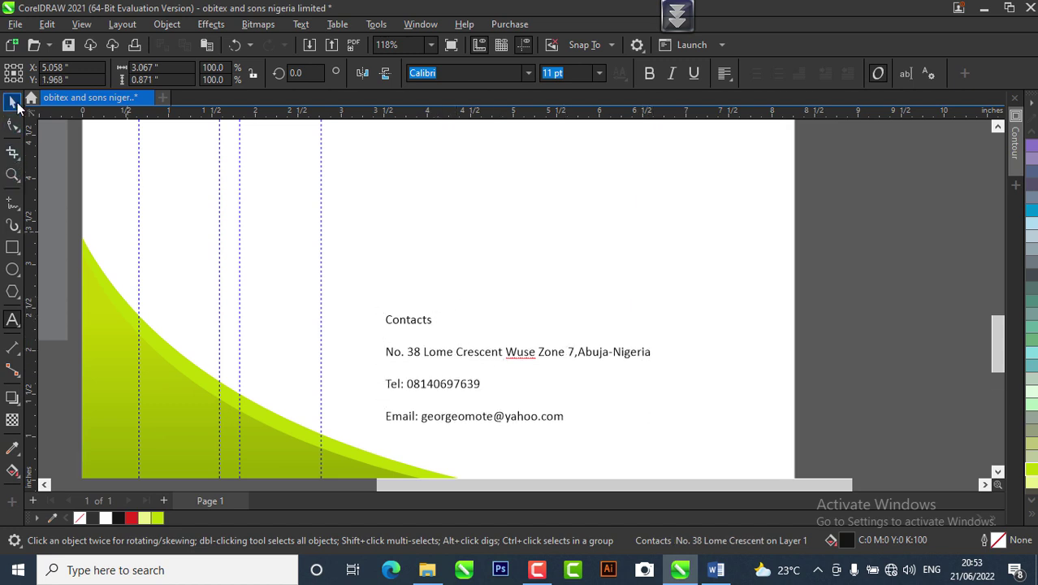
key(ctrl+k)
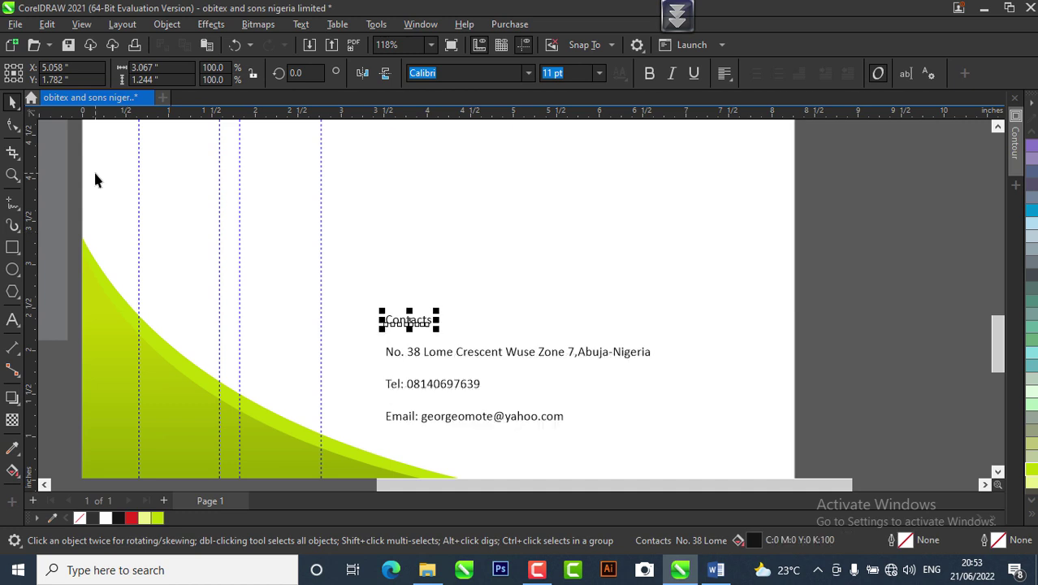
Step: Move the address line about 0.7 inch to the right and split it into two lines after the street name
click(469, 358)
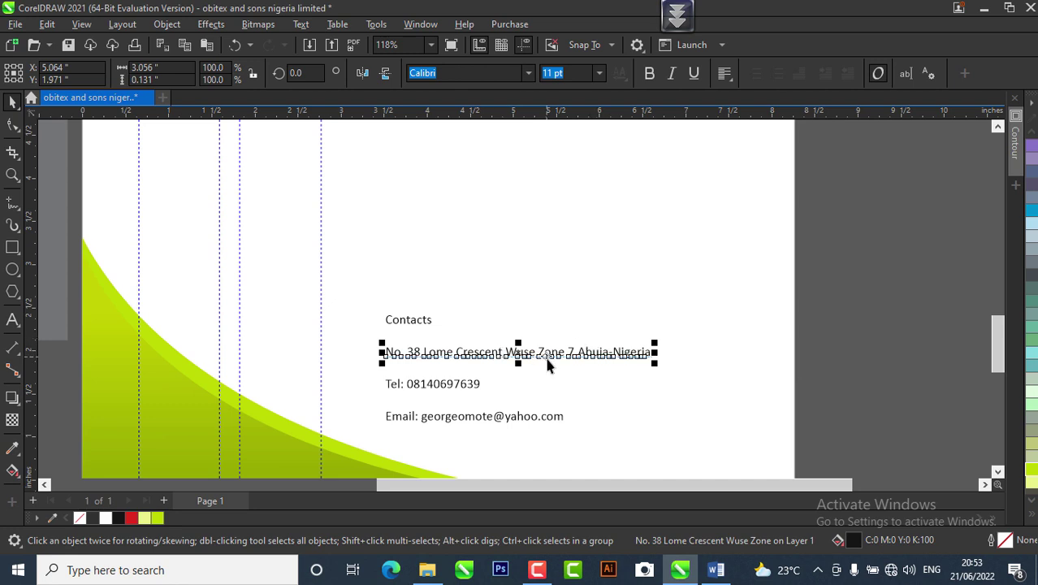
scroll(536, 365, up, 1)
drag(529, 348, 611, 347)
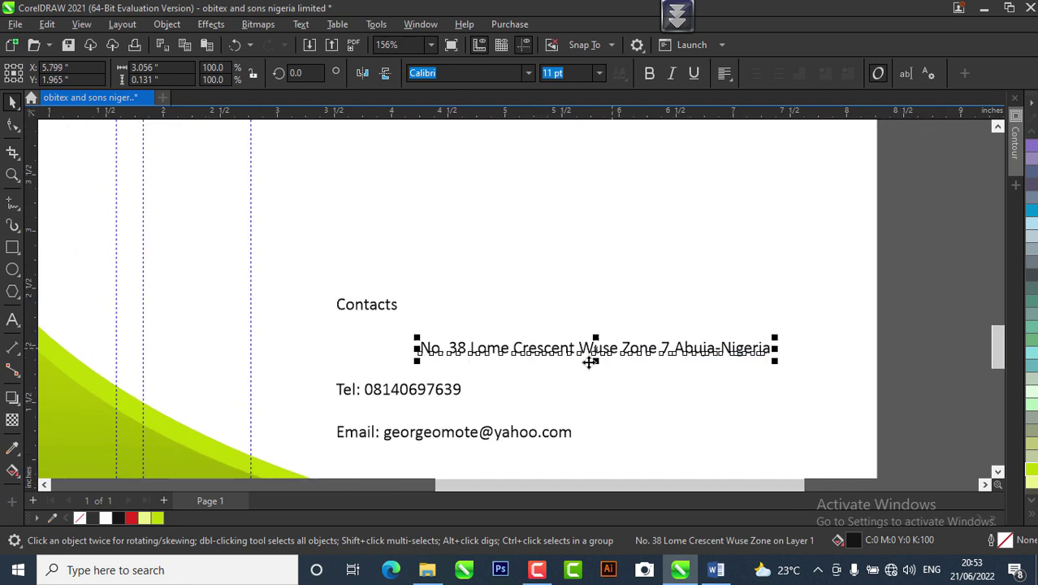
scroll(569, 357, up, 1)
scroll(639, 347, down, 2)
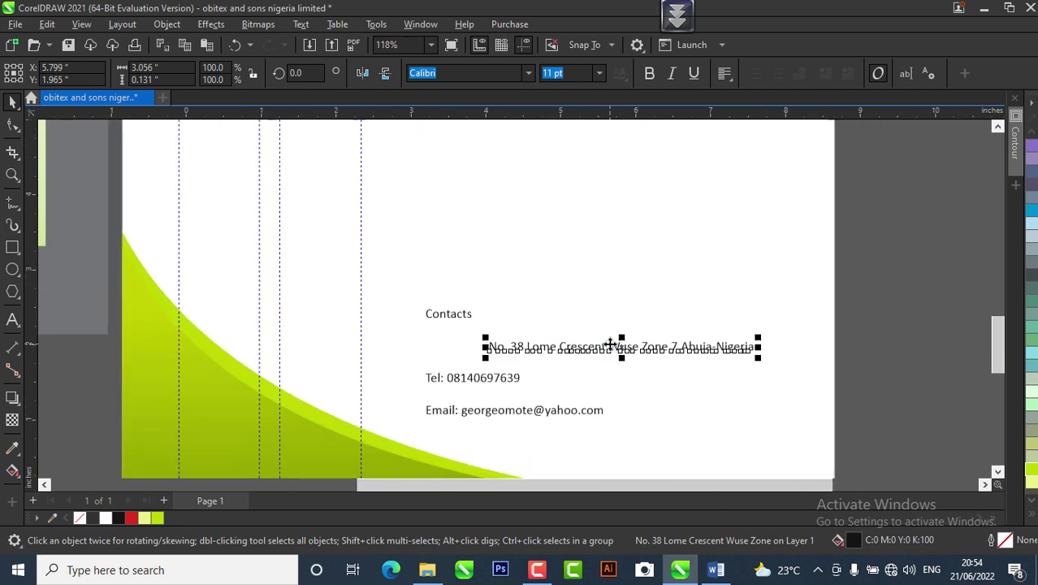
click(601, 348)
scroll(601, 347, up, 1)
double_click(609, 348)
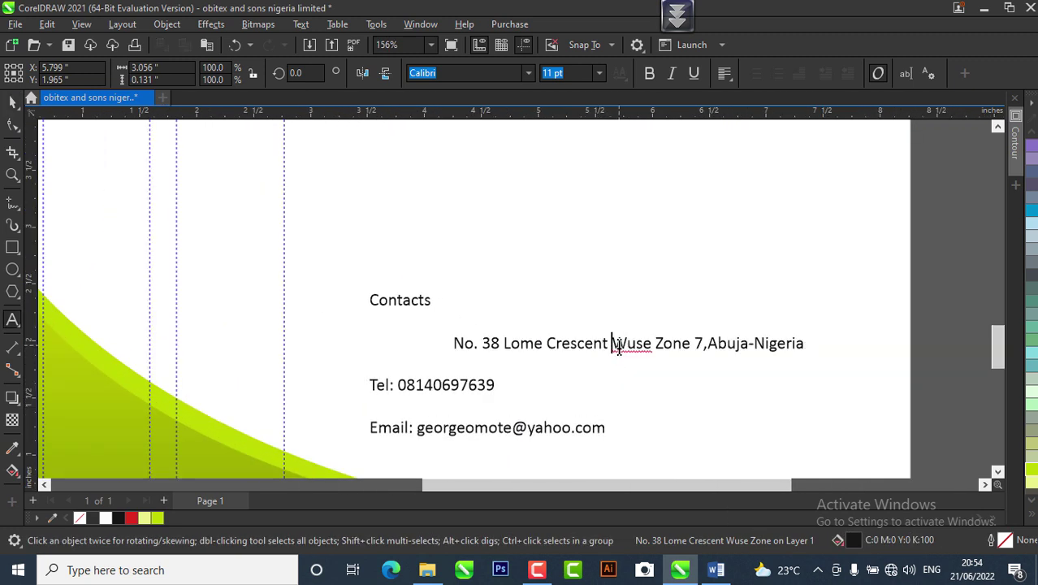
key(Return)
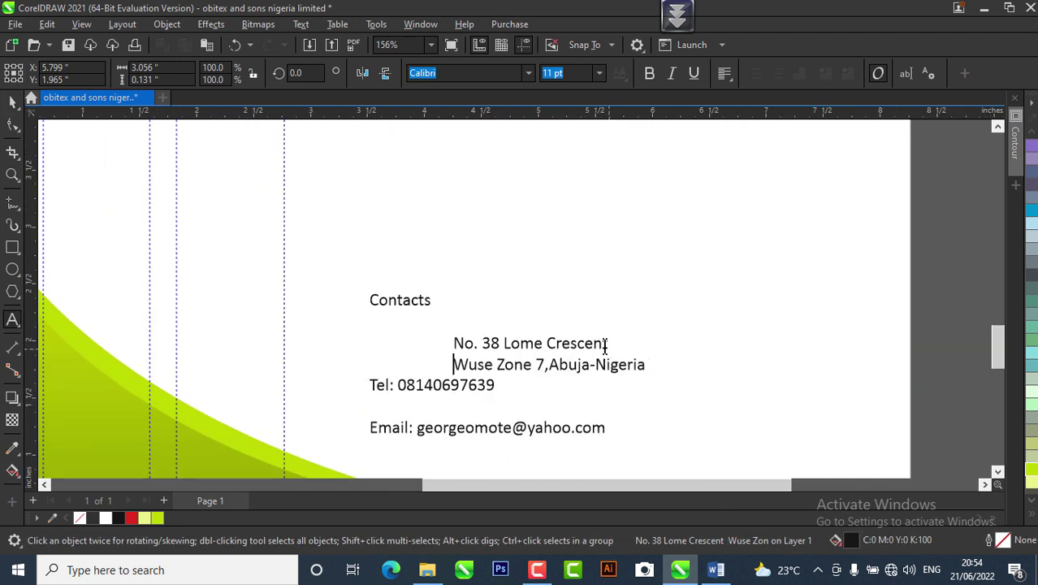
Step: Right-align the two-line address text and move it up and toward the page's right edge, level with the Contacts heading
click(12, 101)
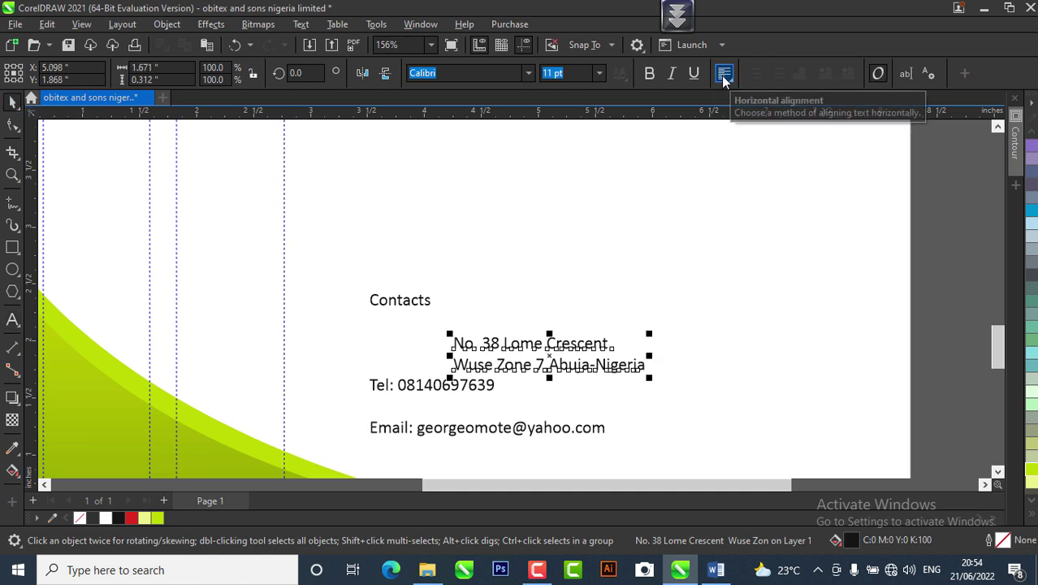
click(724, 74)
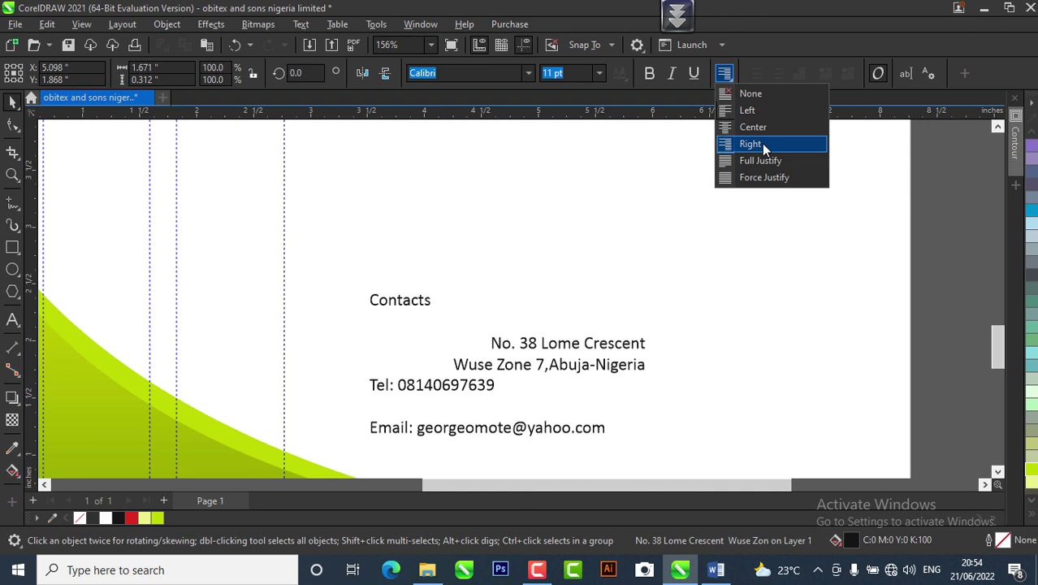
click(762, 143)
drag(636, 341, 746, 307)
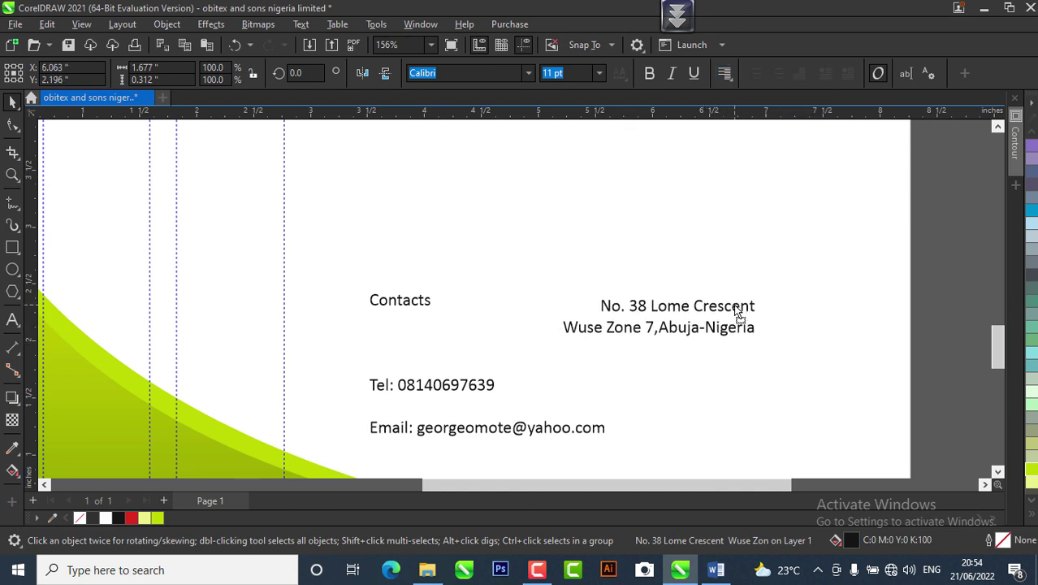
Step: Place the telephone and email lines below the address, right edges flush with a vertical guideline moved to about 6.92 inches
click(463, 385)
drag(464, 385, 723, 364)
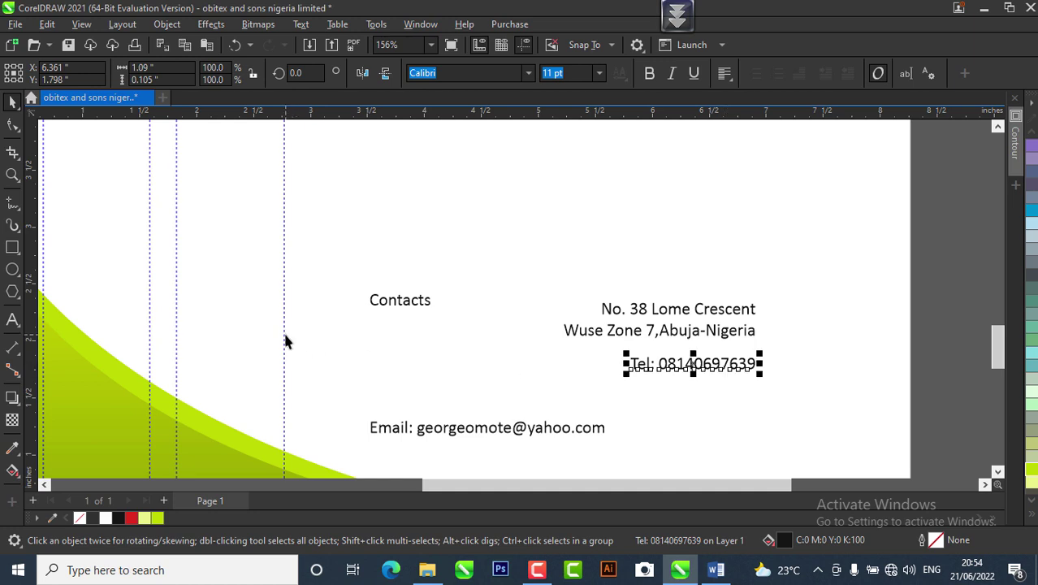
drag(285, 341, 756, 403)
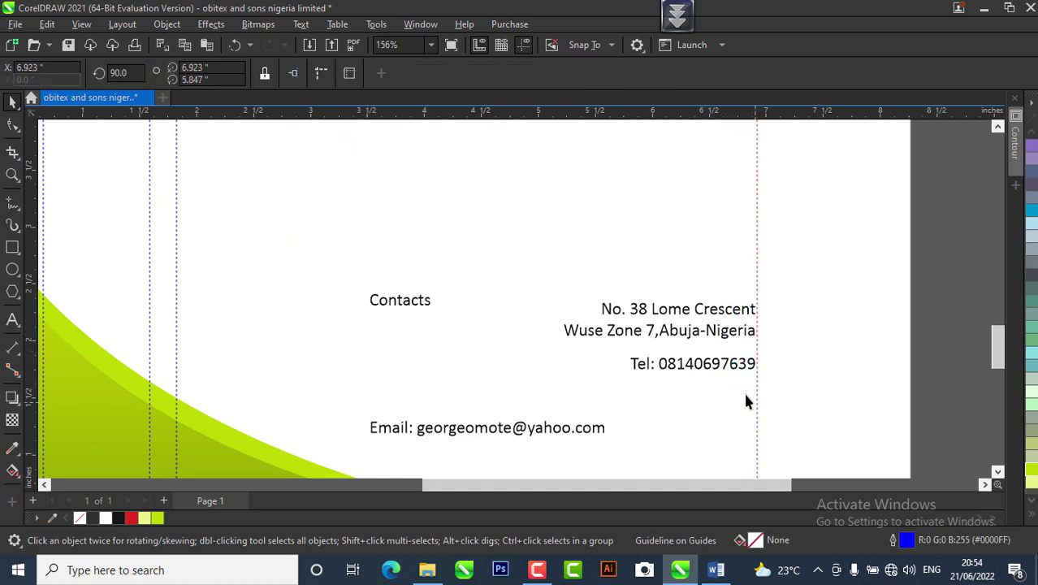
click(711, 372)
scroll(708, 370, up, 2)
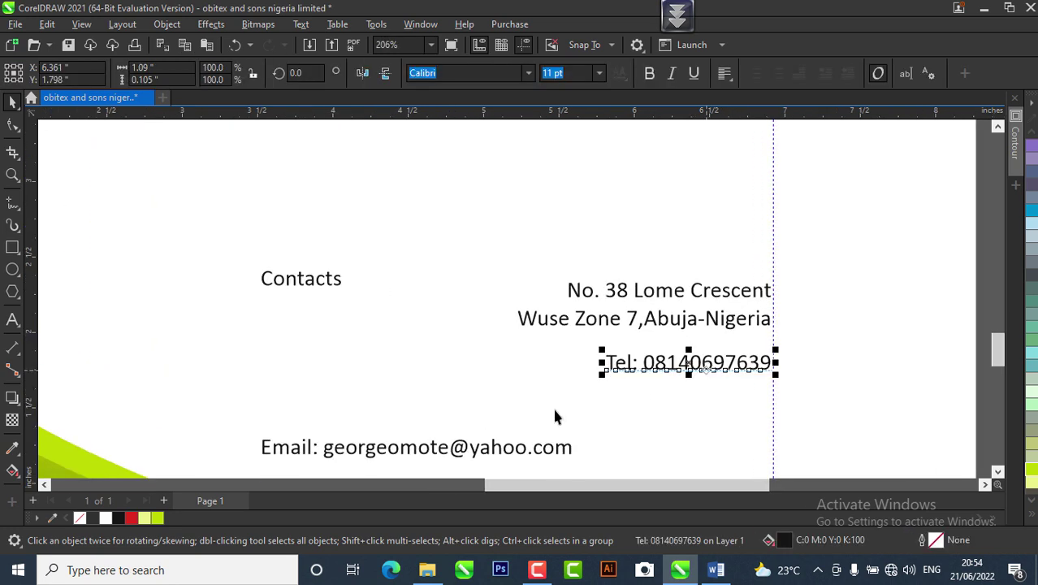
drag(475, 451, 667, 424)
Step: Set the address, telephone and email lines to the AvantGarde Md BT font and align their right edges
scroll(445, 382, down, 2)
drag(950, 273, 456, 447)
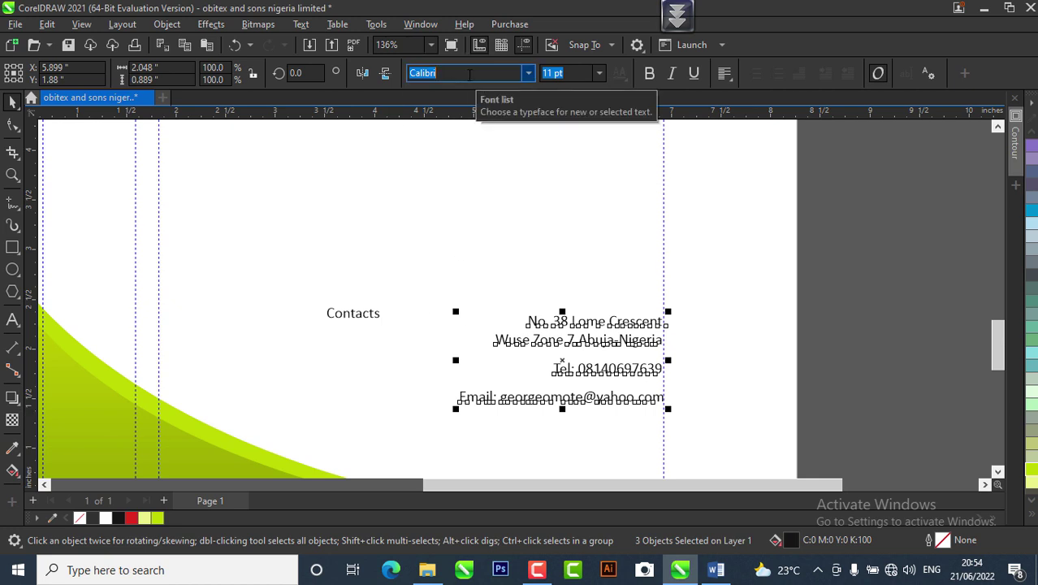
text(AvantGarde Md BT)
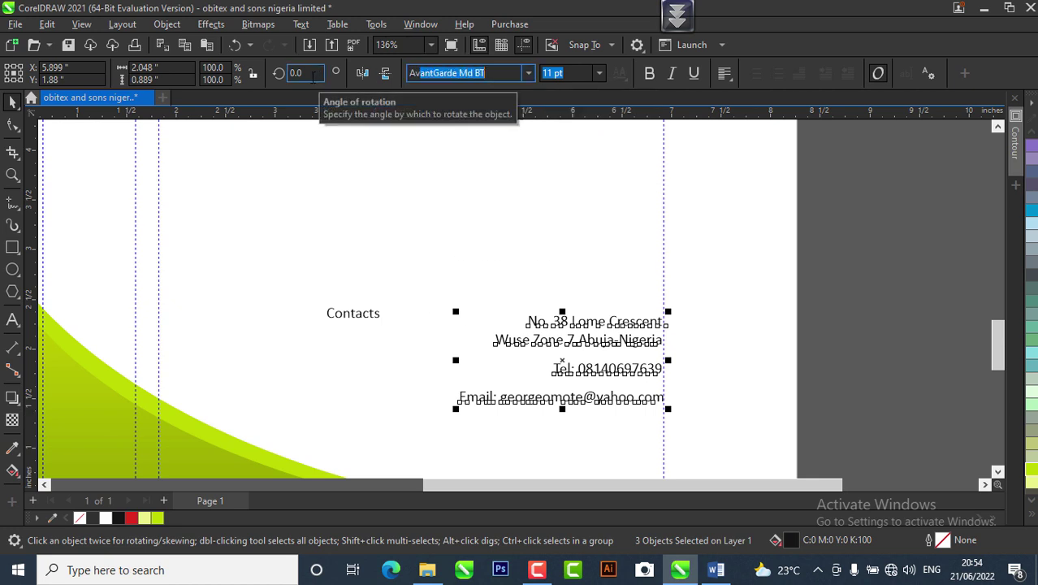
key(Return)
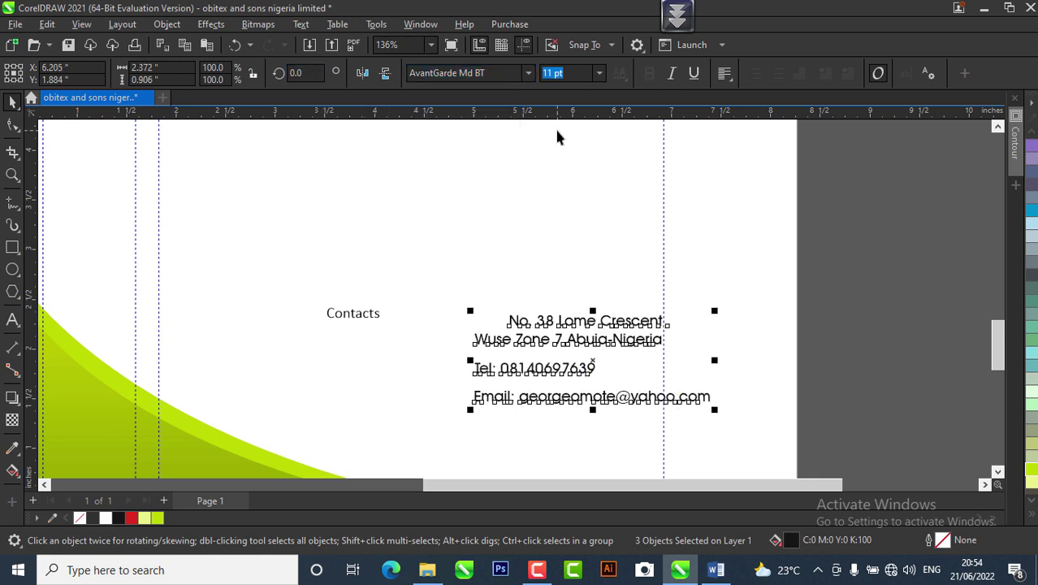
key(r)
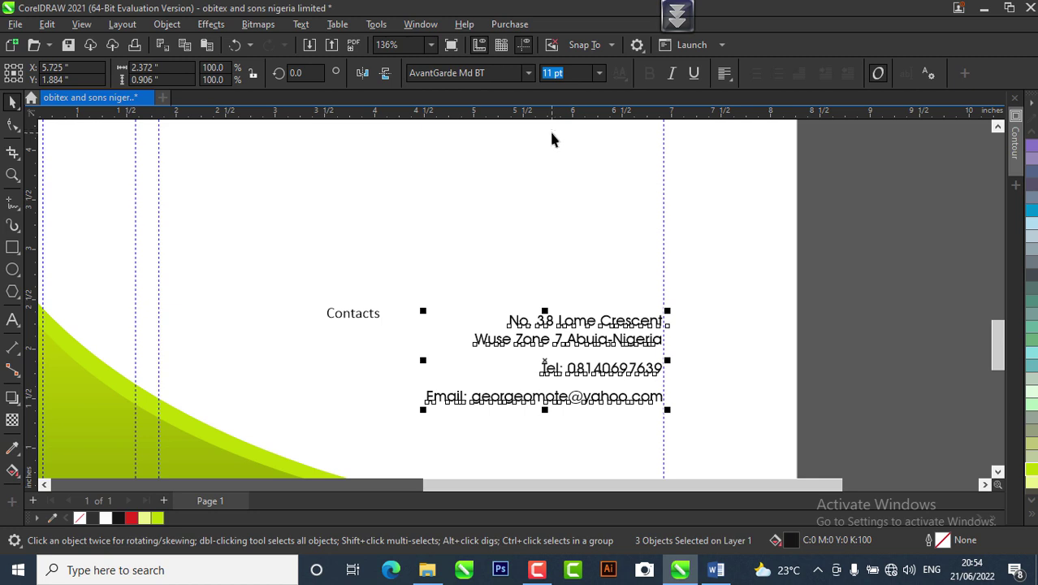
Step: Move the Contacts heading above the right end of the address and set its font to AvantGarde Md BT
click(366, 325)
drag(366, 325, 639, 302)
click(469, 74)
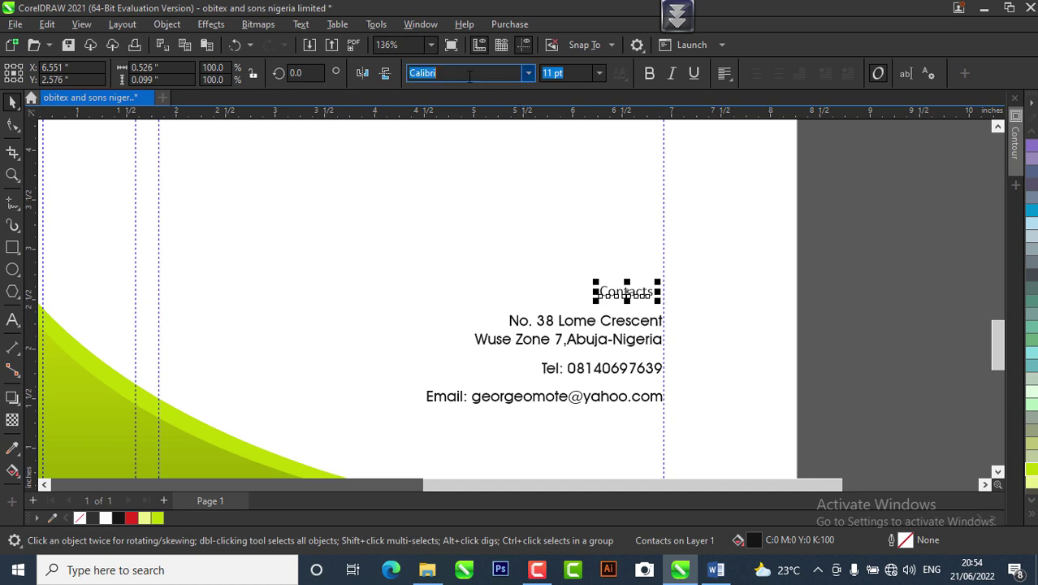
text(Van)
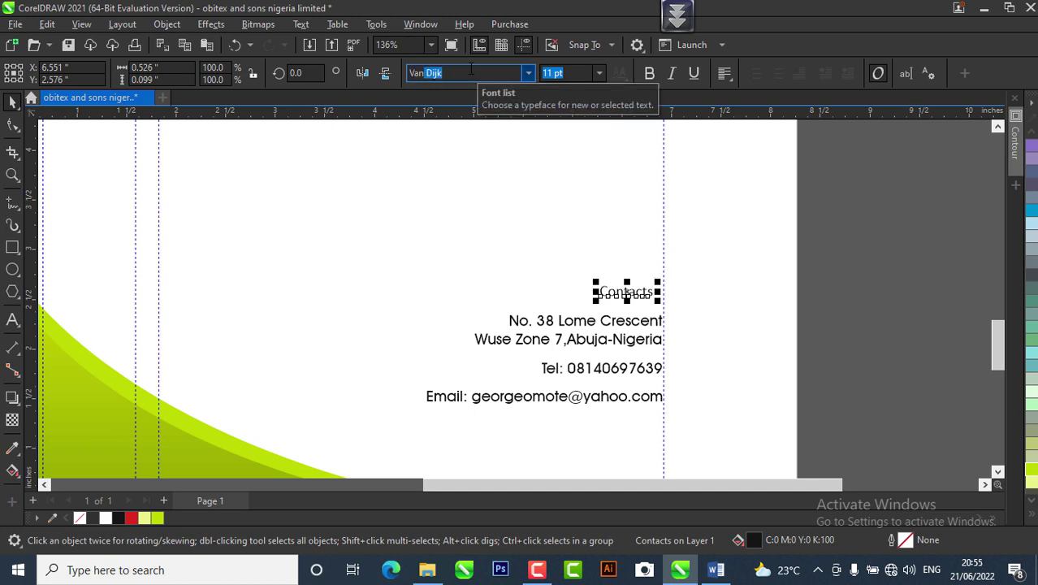
key(BackSpace)
key(BackSpace)
key(BackSpace)
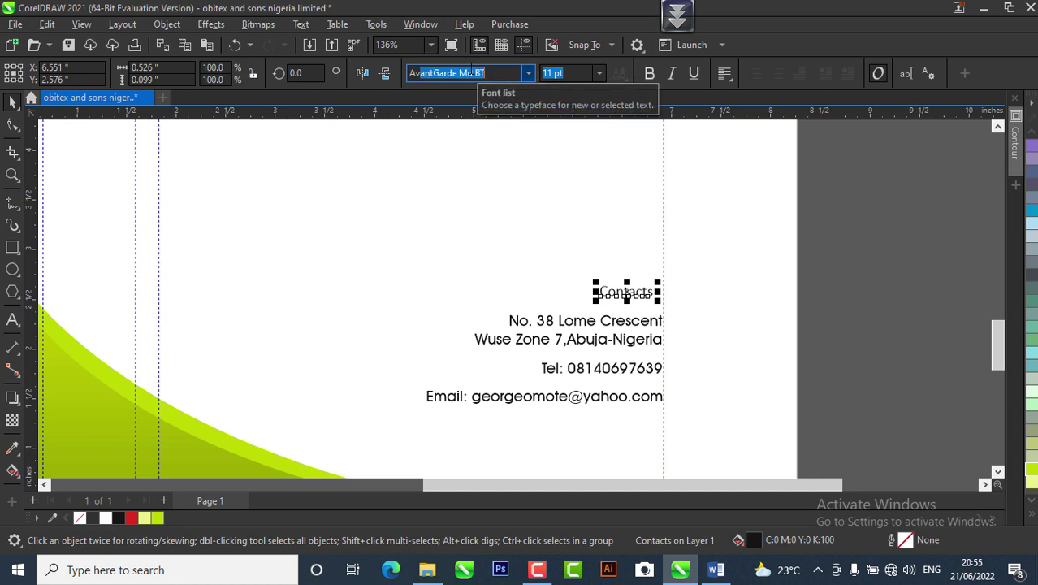
key(Return)
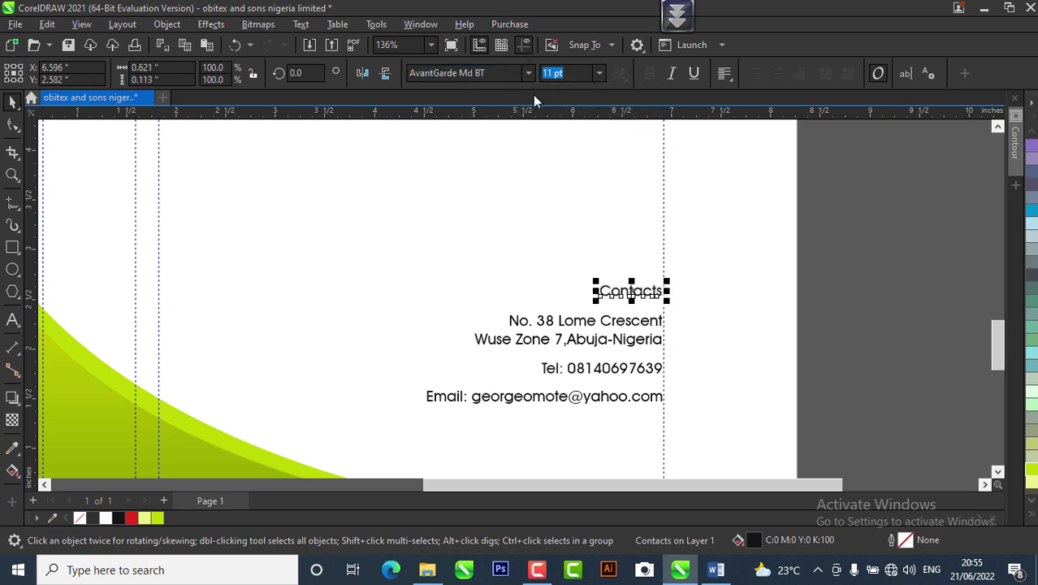
Step: Enlarge the Contacts heading to about 13.6 pt and fill it with red from the document palette
drag(591, 278, 575, 267)
click(748, 328)
click(647, 294)
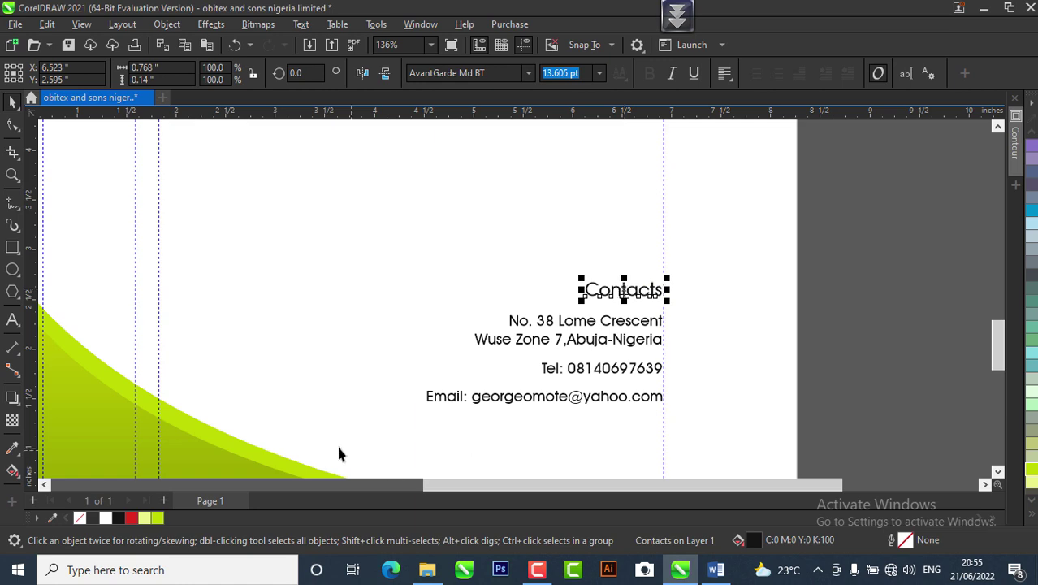
click(130, 517)
click(719, 345)
Step: Switch to the TUTORIAL 3 folder in File Explorer and copy the OBITEX AND SONS PDF
scroll(703, 349, down, 3)
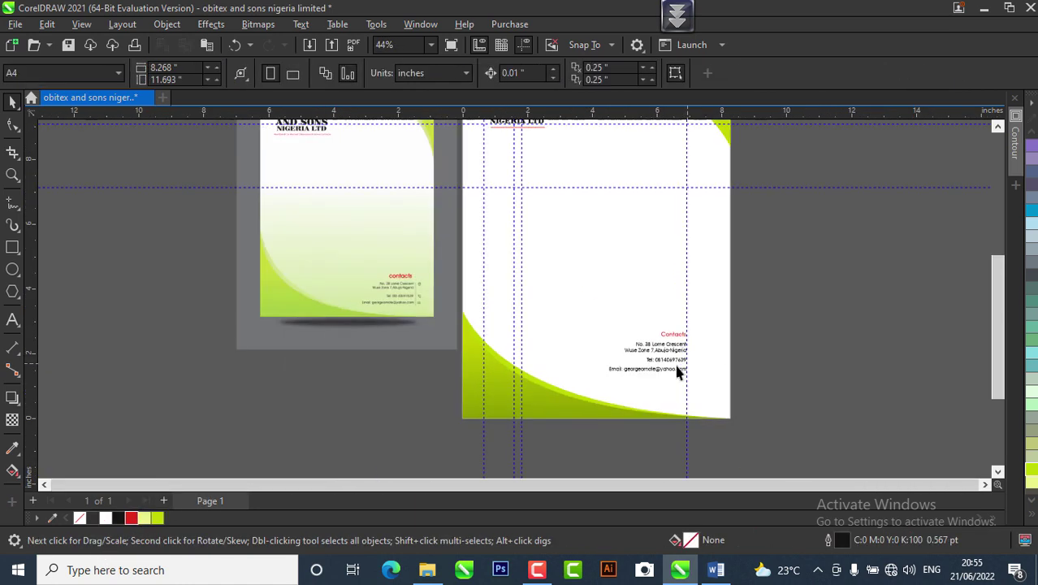
scroll(342, 299, up, 4)
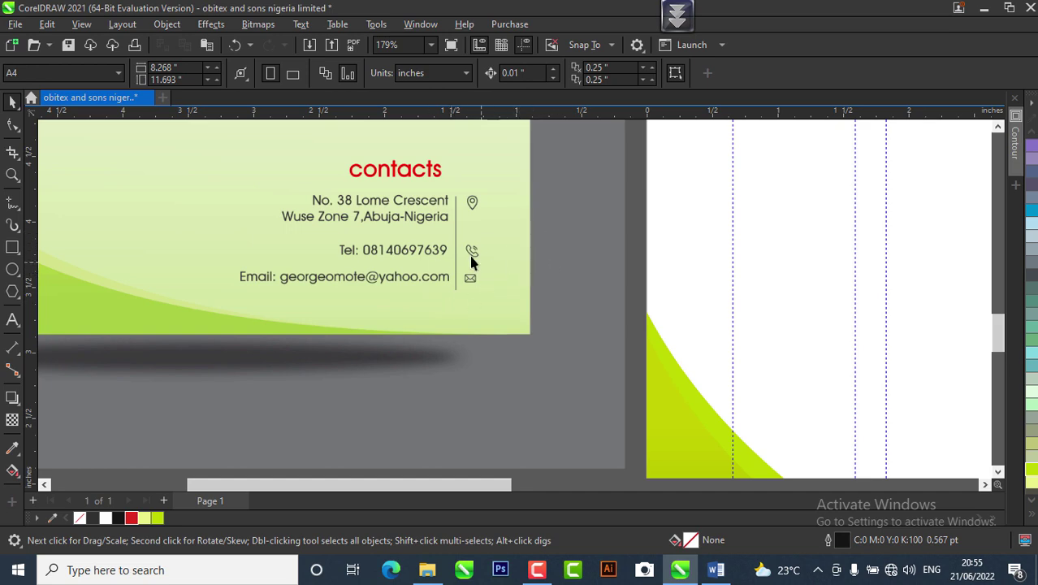
scroll(323, 251, down, 3)
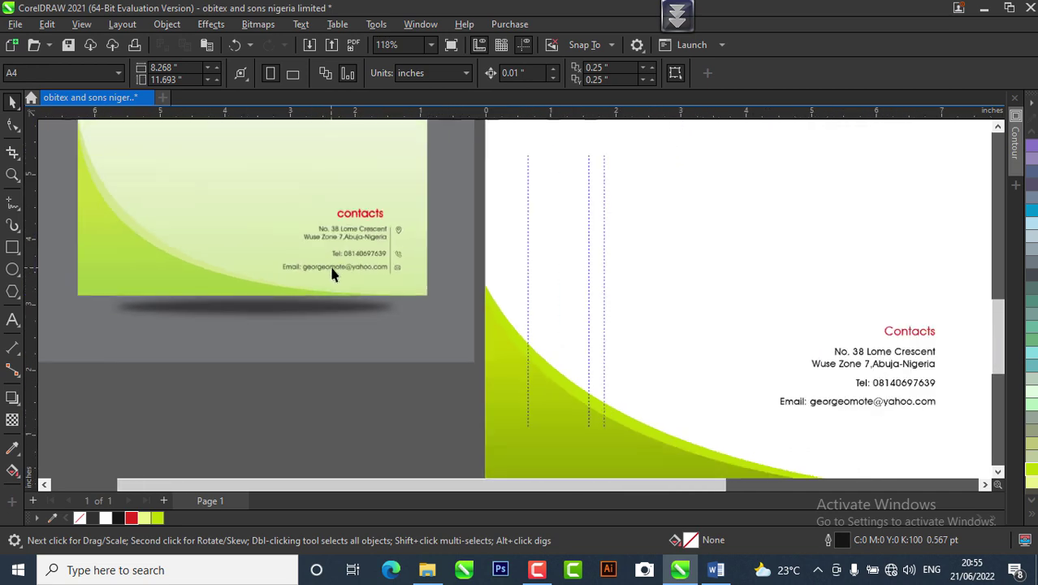
scroll(700, 348, up, 1)
scroll(699, 348, up, 2)
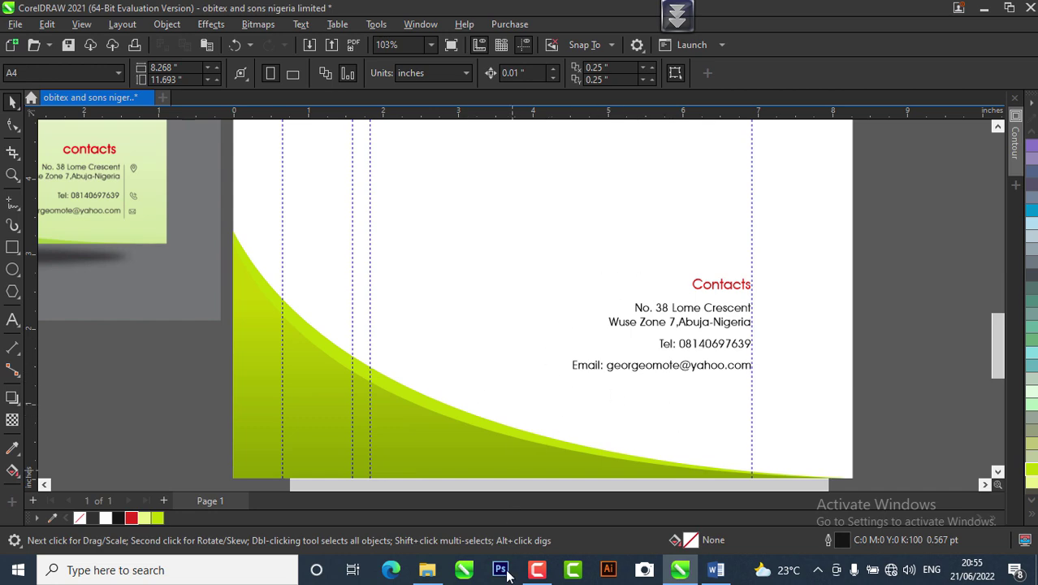
click(428, 570)
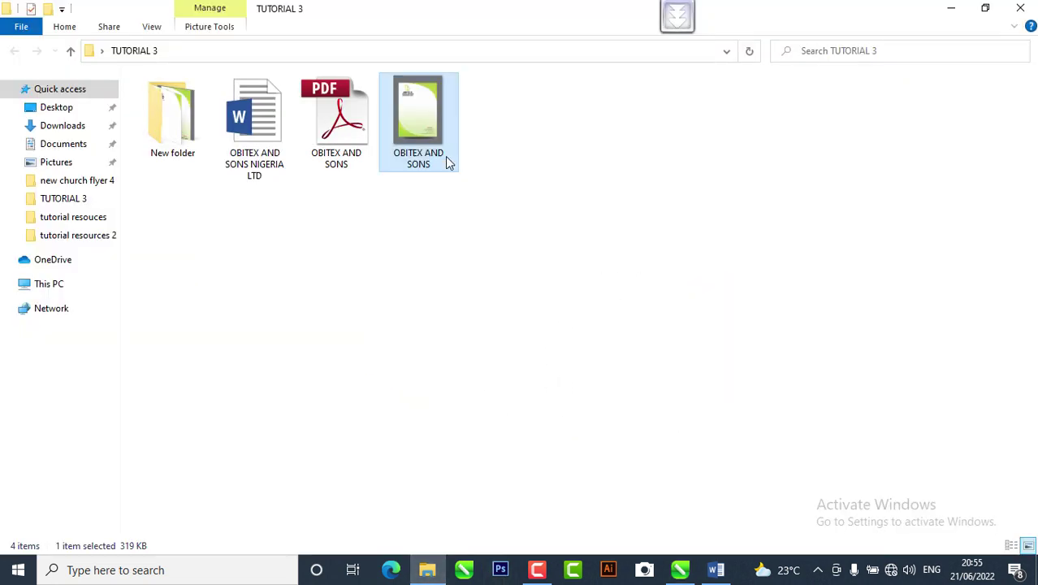
right_click(339, 157)
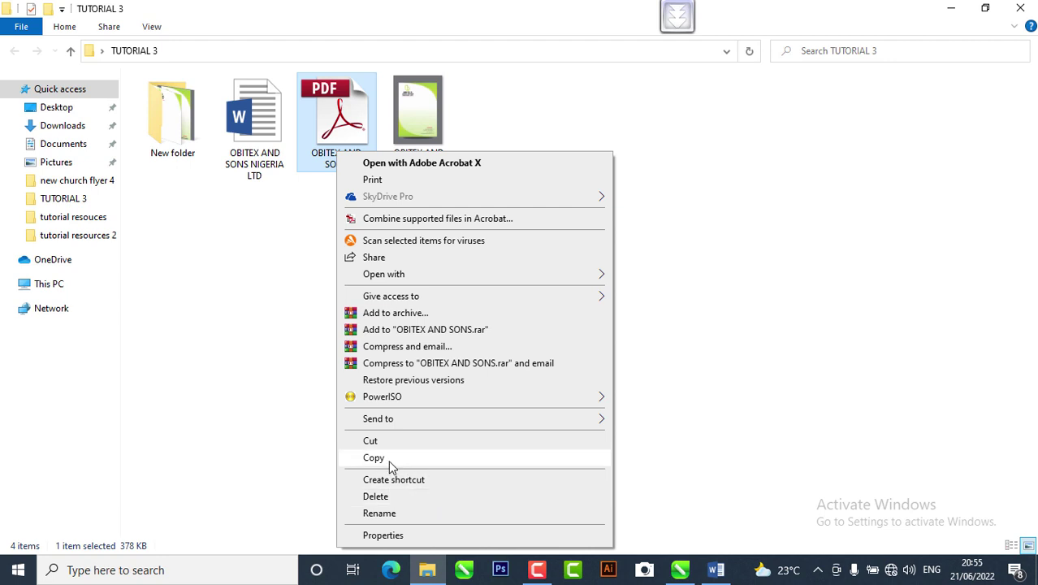
click(389, 460)
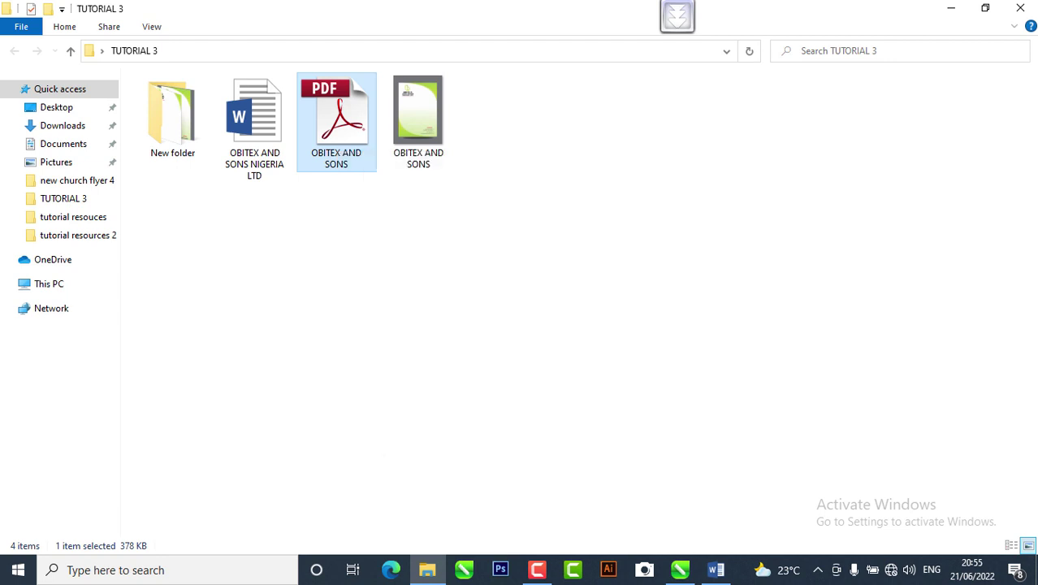
Step: Switch back to CorelDRAW and paste the PDF contact icons into the letterhead, importing text as curves
click(684, 574)
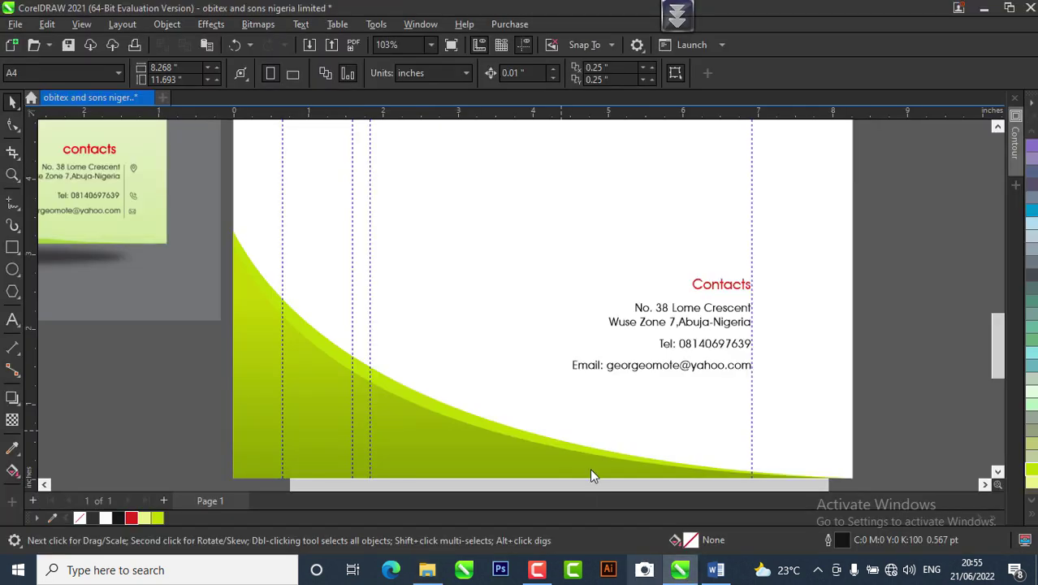
click(207, 46)
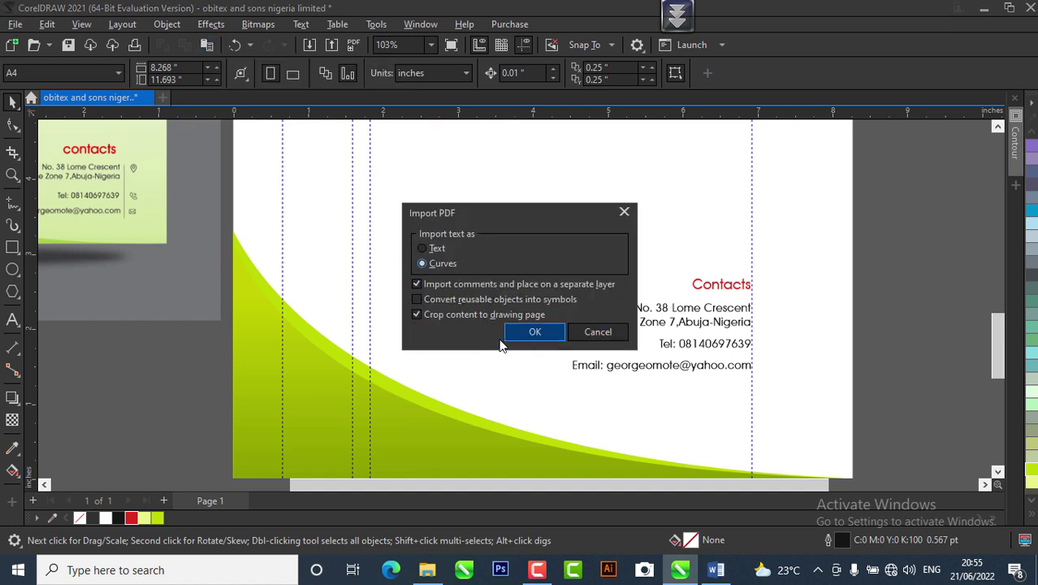
click(534, 331)
Step: Move the contact icon group beside the contact lines and scale it down to about 0.124 by 0.784 inches
scroll(545, 338, down, 2)
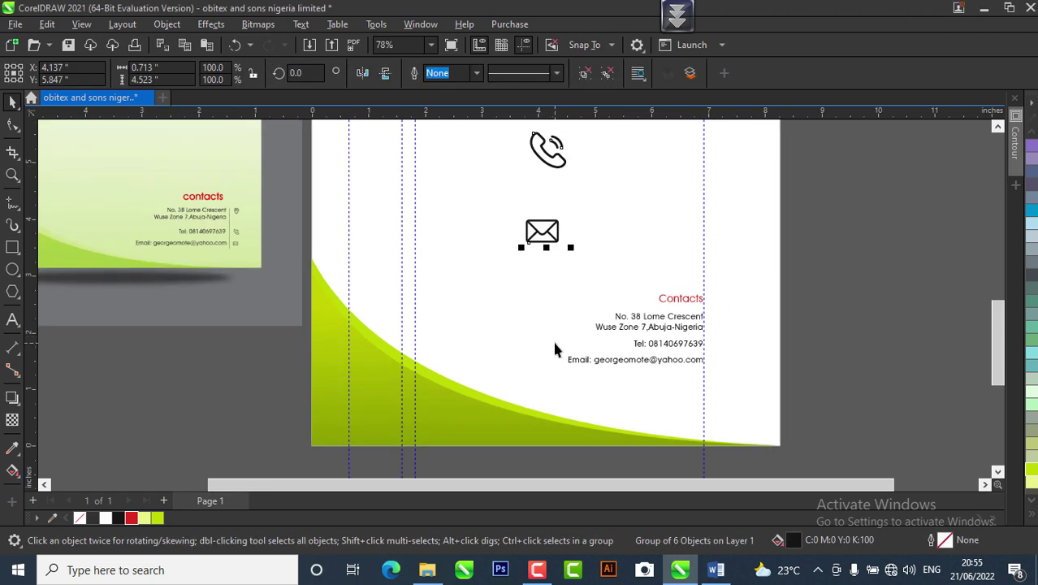
drag(549, 217, 682, 307)
scroll(683, 305, up, 3)
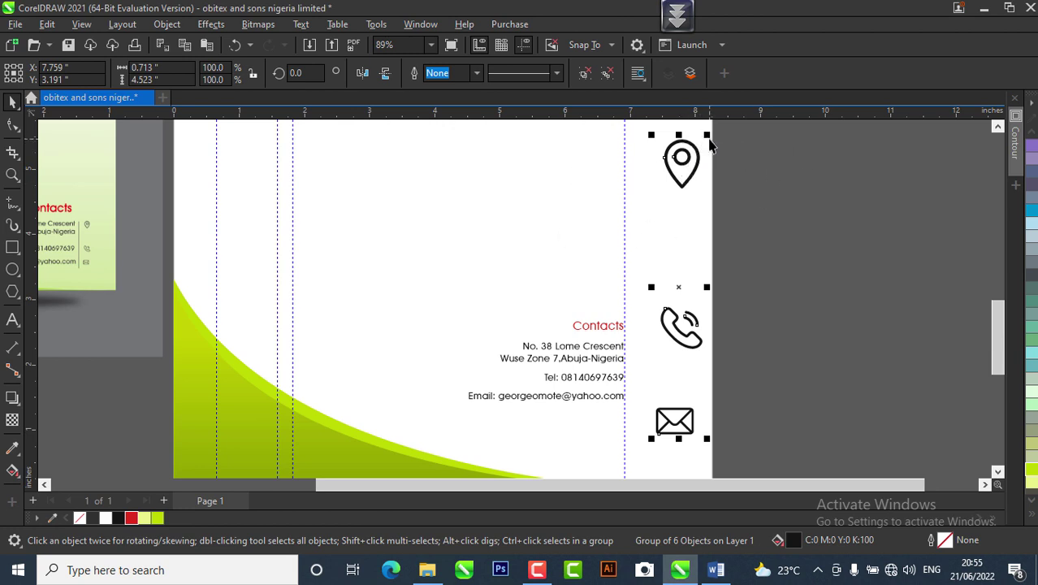
drag(709, 133, 678, 260)
scroll(659, 363, up, 4)
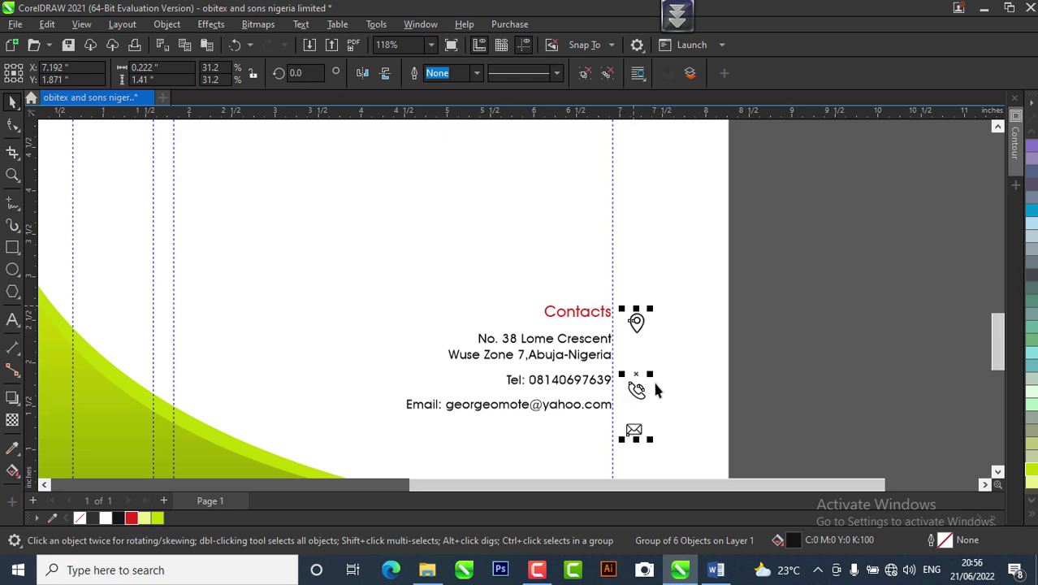
drag(627, 335, 657, 347)
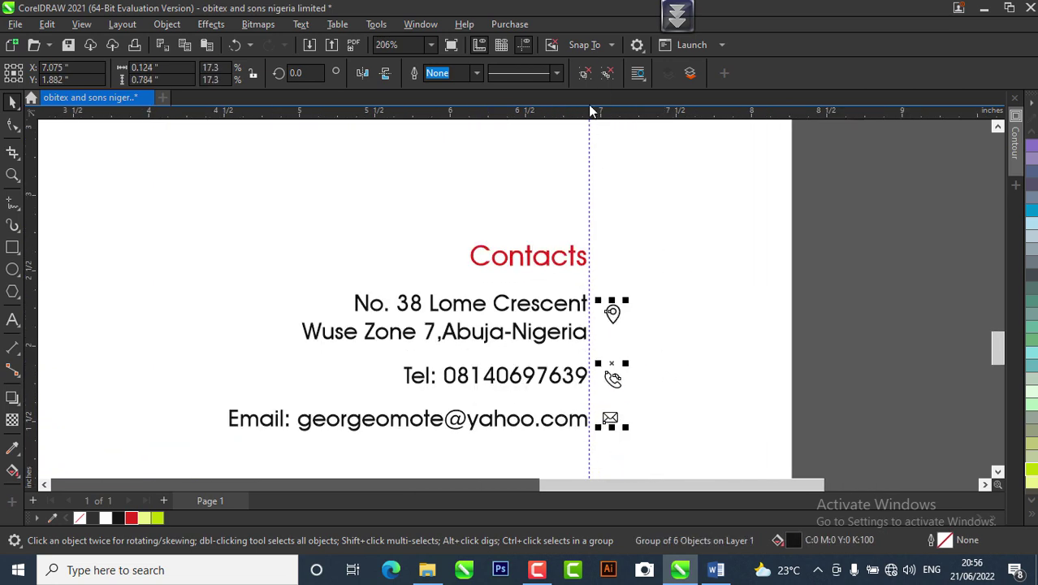
Step: Ungroup the icons and line up the location, phone and envelope icons with the address, telephone and email lines
click(584, 74)
click(635, 344)
scroll(638, 276, up, 2)
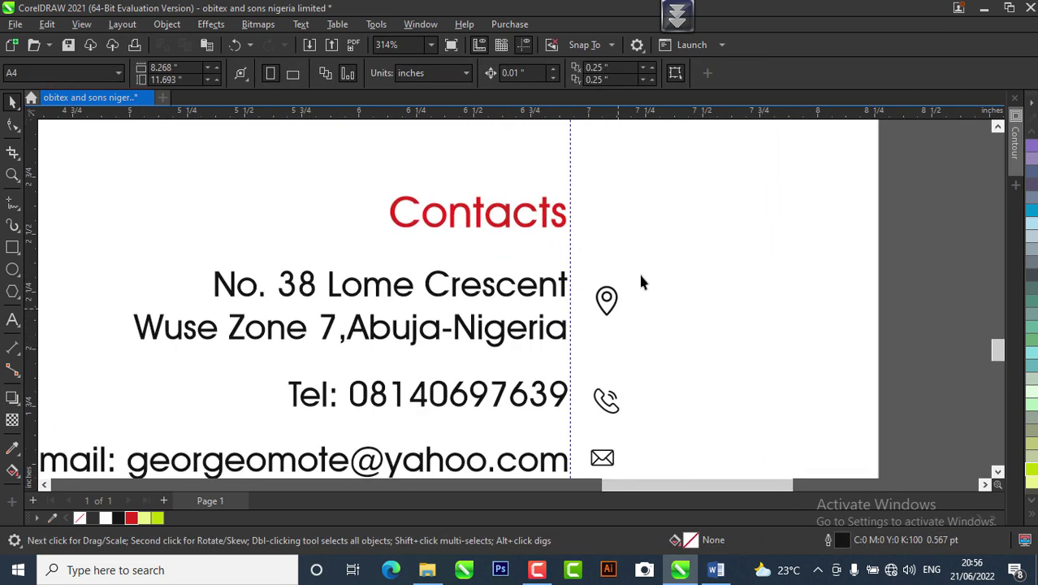
click(580, 347)
scroll(580, 347, up, 2)
scroll(603, 409, down, 2)
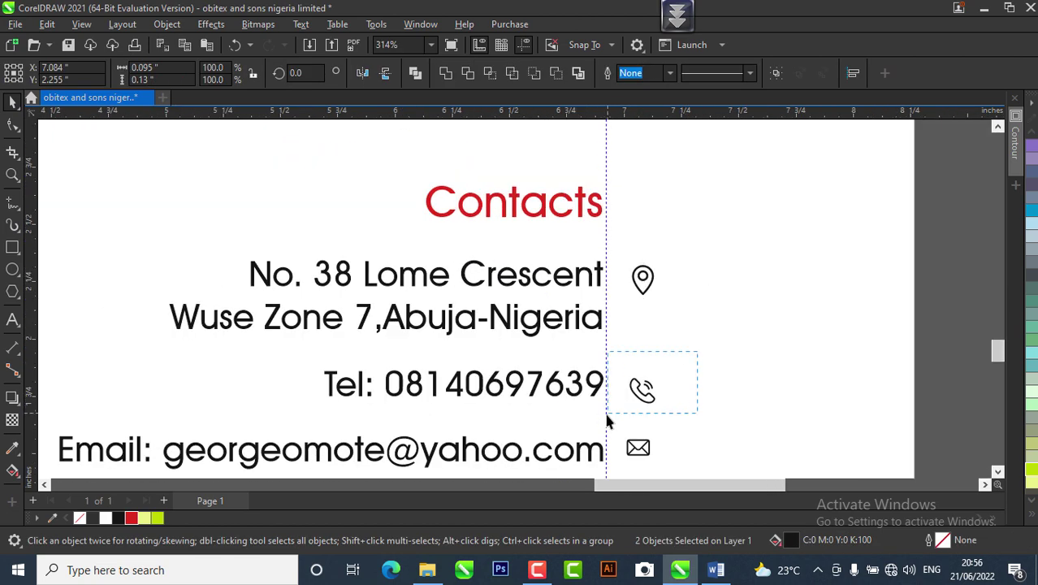
shift+click(603, 410)
scroll(772, 409, up, 2)
scroll(772, 408, down, 1)
scroll(700, 421, up, 2)
scroll(788, 396, down, 2)
drag(783, 394, 649, 294)
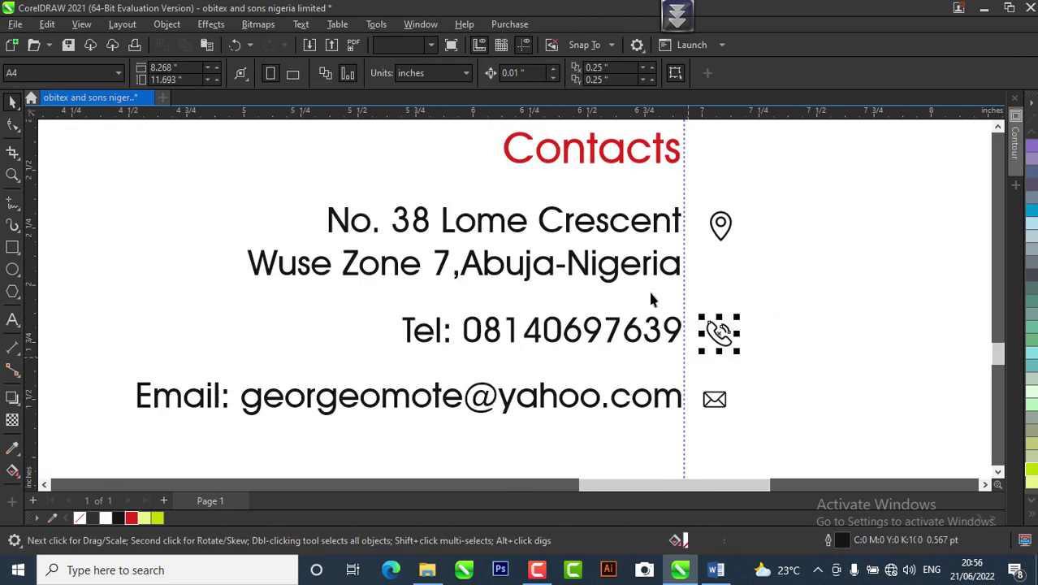
click(647, 297)
scroll(792, 353, down, 3)
scroll(744, 340, up, 2)
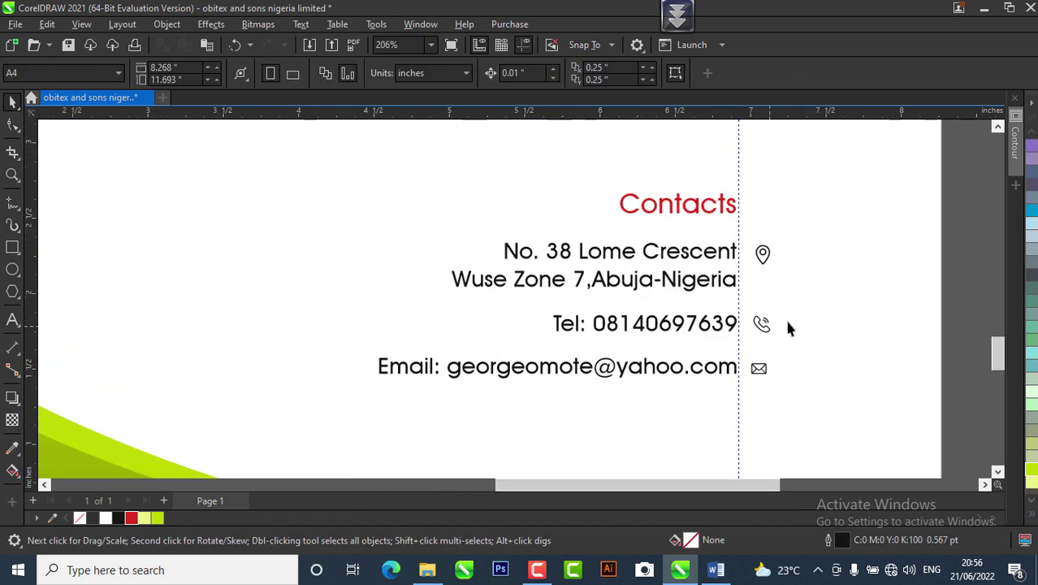
Step: Draw a vertical divider line about 0.94 inches long between the contact text and the icons
scroll(739, 318, down, 3)
scroll(755, 320, up, 4)
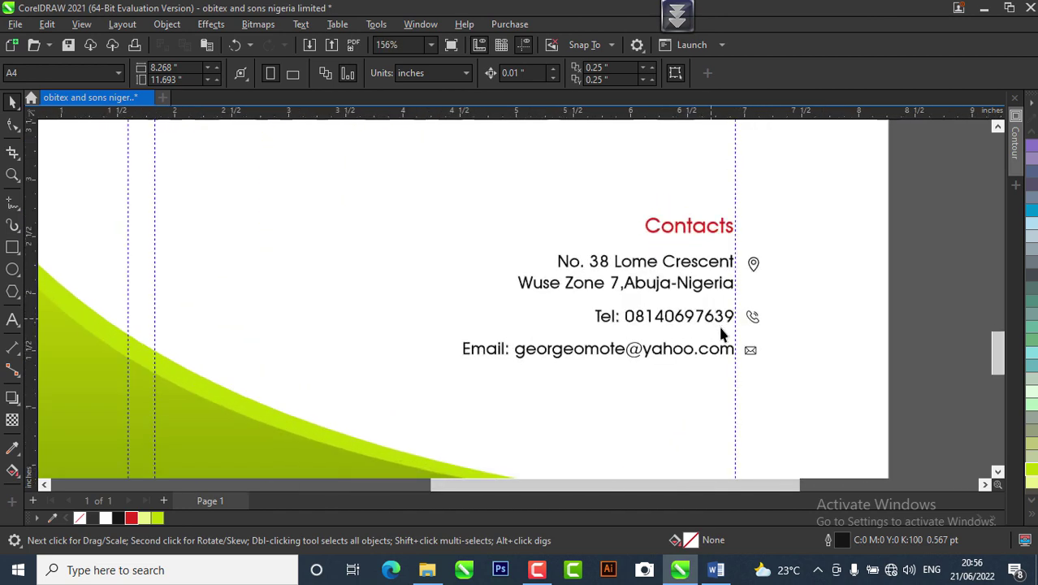
scroll(749, 303, up, 1)
click(12, 202)
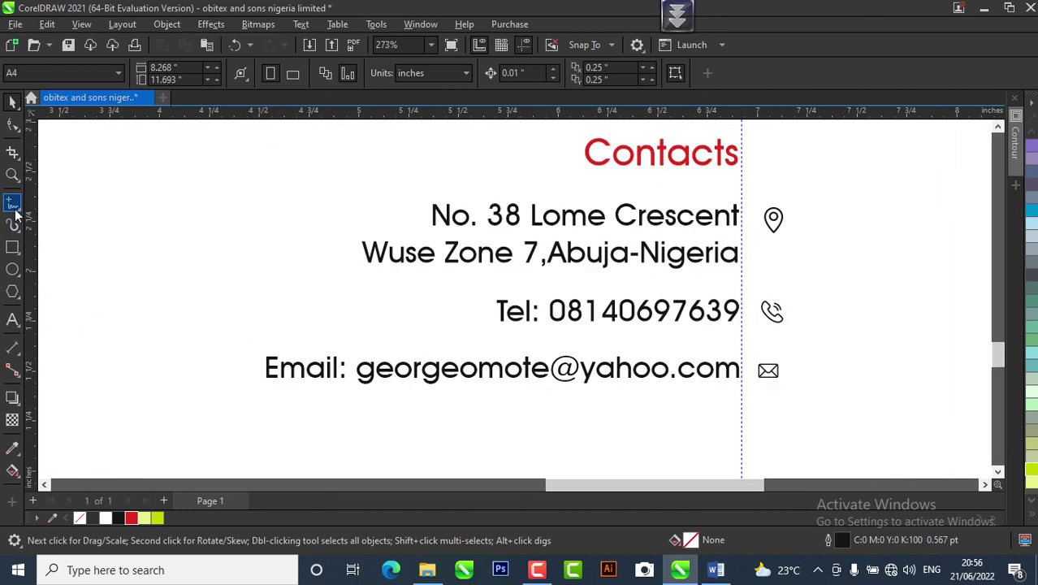
click(748, 207)
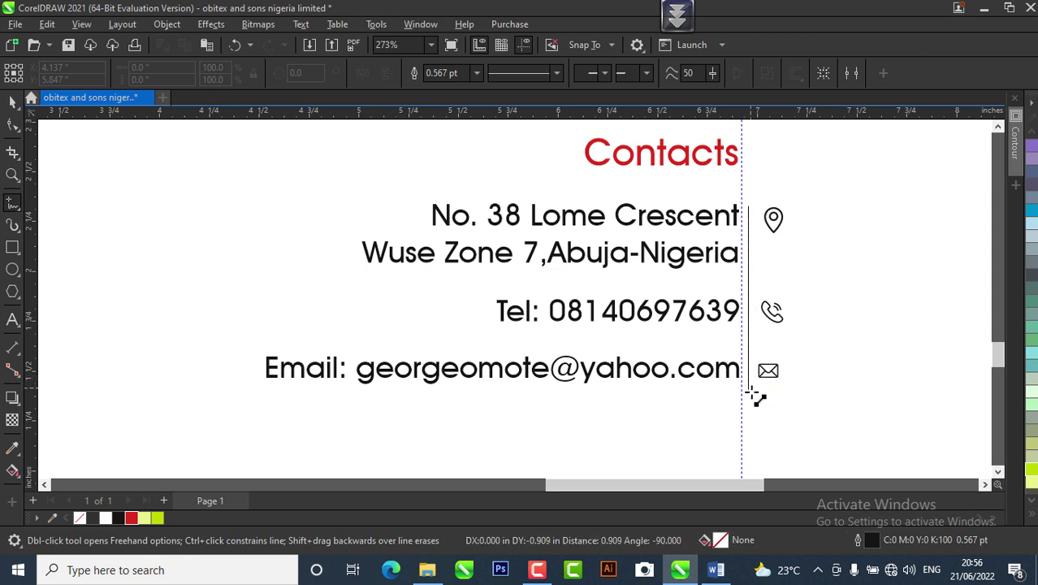
click(749, 398)
click(13, 103)
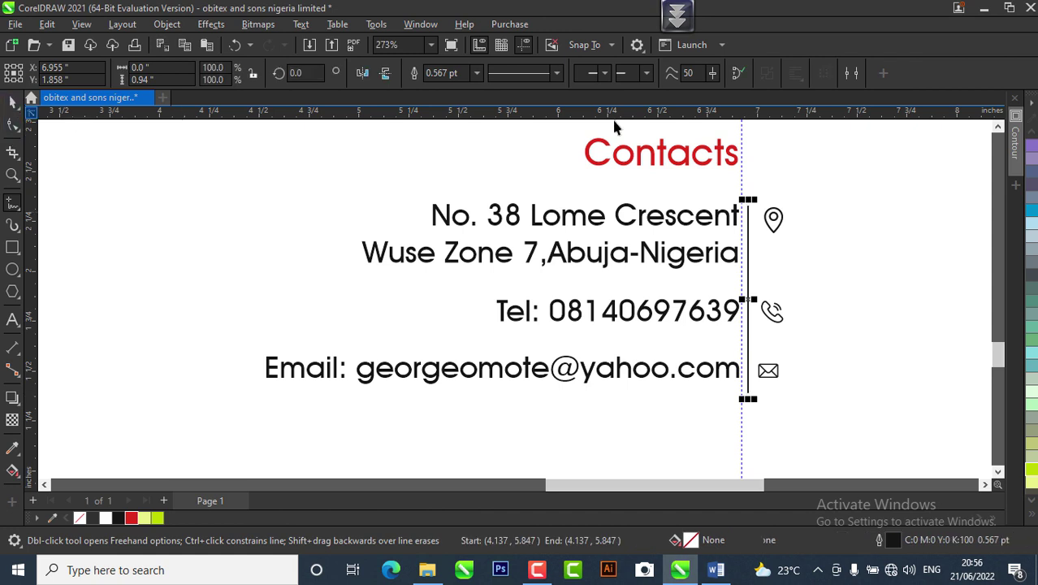
Step: Shift the divider line midway between text and icons, at about X 6.976 inches, and set its outline width to 0.75 pt
click(747, 215)
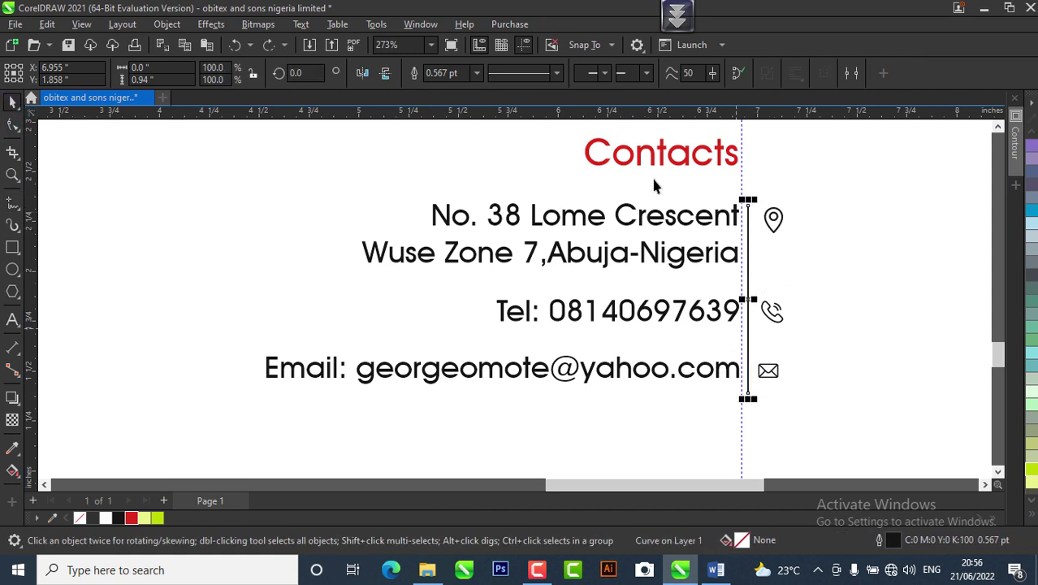
scroll(771, 322, up, 3)
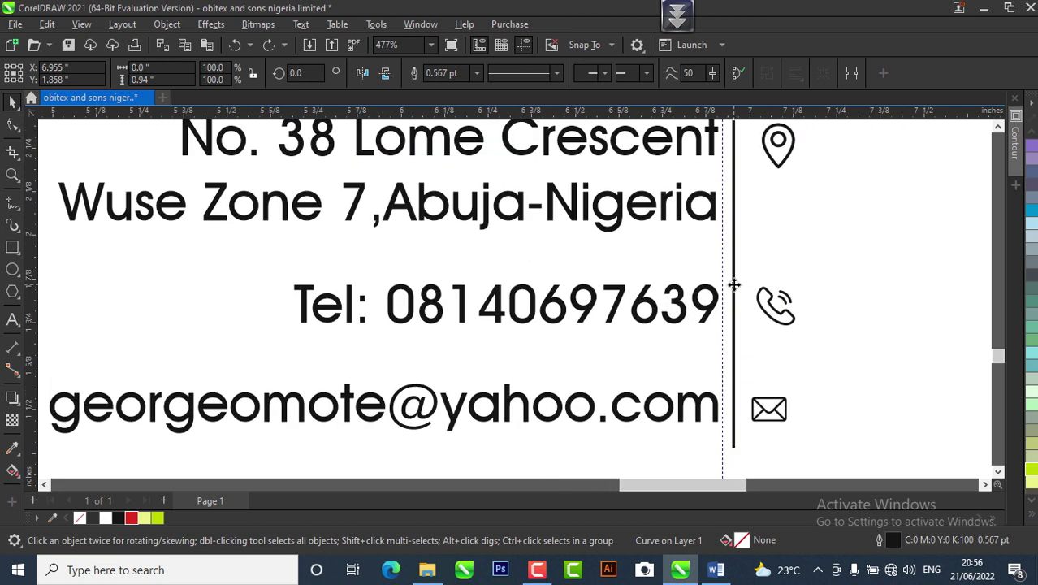
mouse_move(734, 284)
mouse_down()
mouse_move(741, 297)
mouse_move(739, 273)
mouse_up()
scroll(740, 285, up, 2)
scroll(717, 308, down, 2)
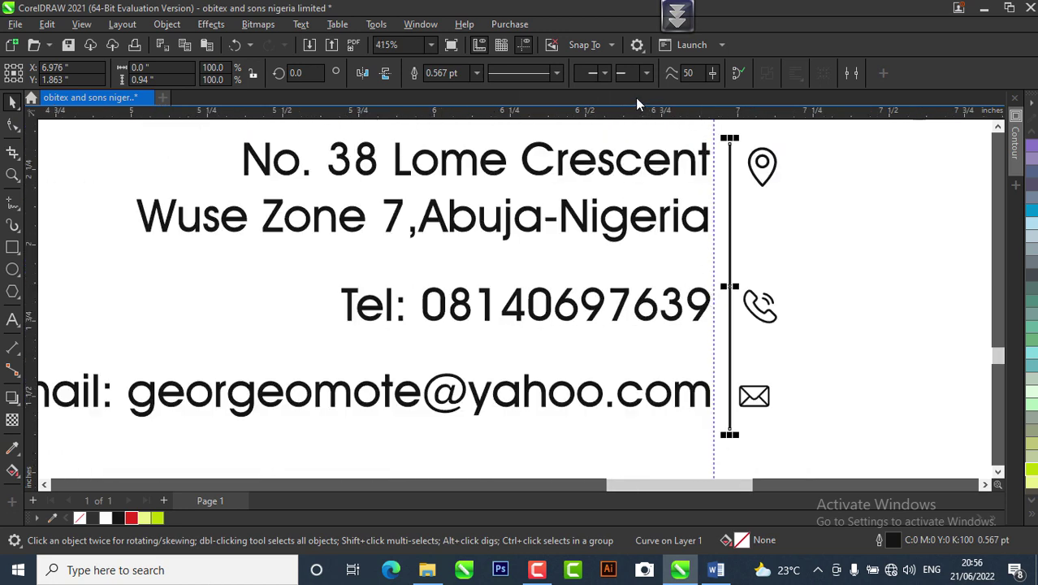
click(477, 73)
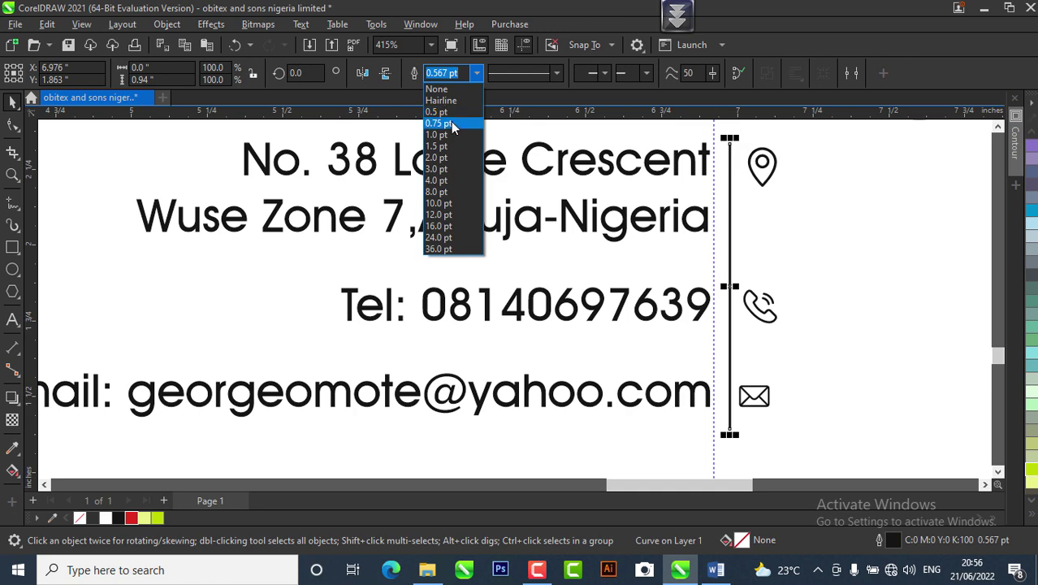
click(451, 123)
click(811, 231)
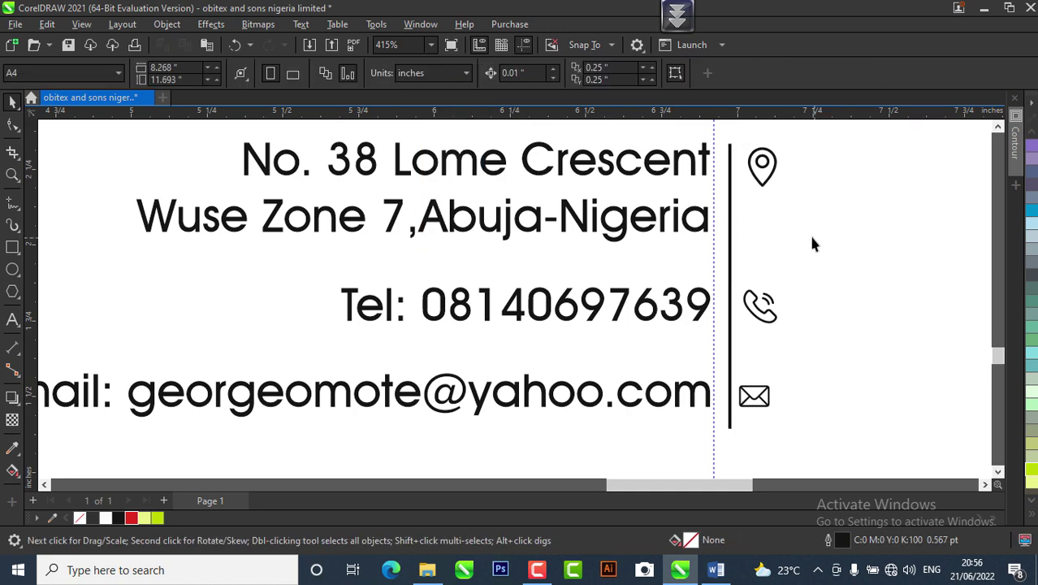
Step: Move the whole contact block, including divider and icons, straight down to about Y 1.345 inches
scroll(806, 227, down, 2)
scroll(802, 229, down, 2)
drag(893, 154, 626, 281)
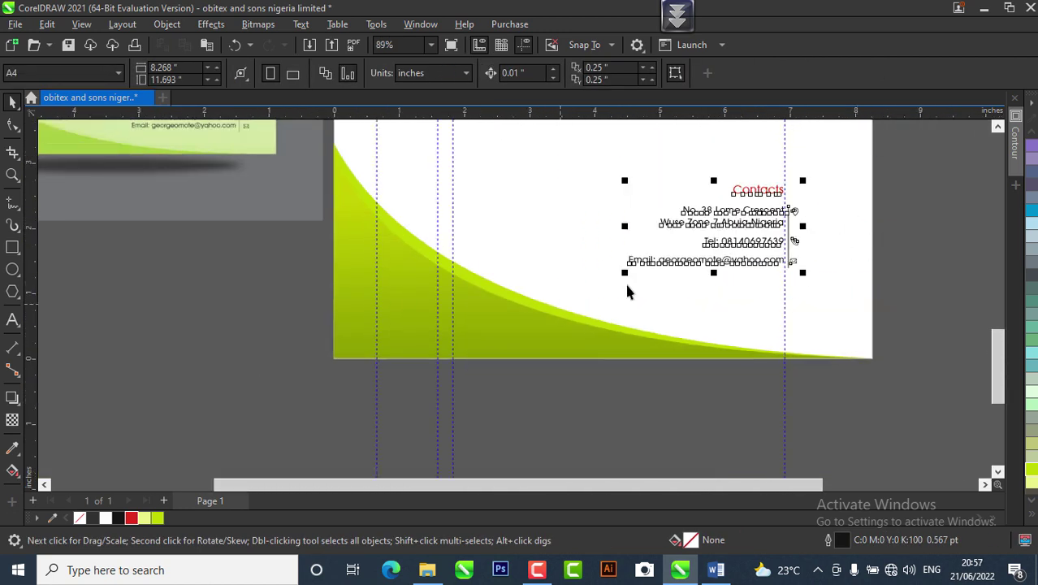
drag(748, 221, 762, 269)
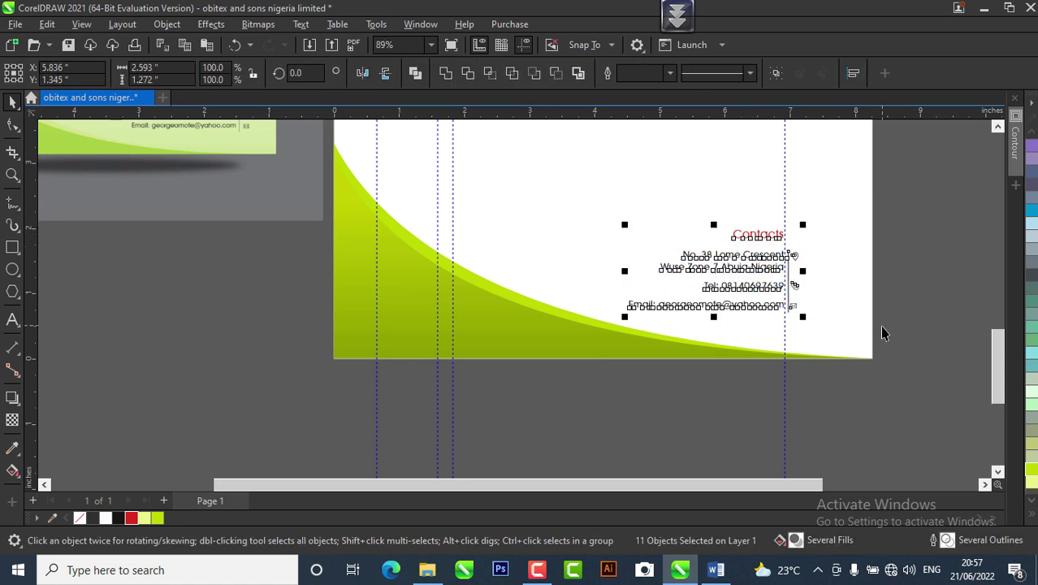
click(893, 341)
scroll(700, 314, down, 6)
scroll(676, 181, up, 3)
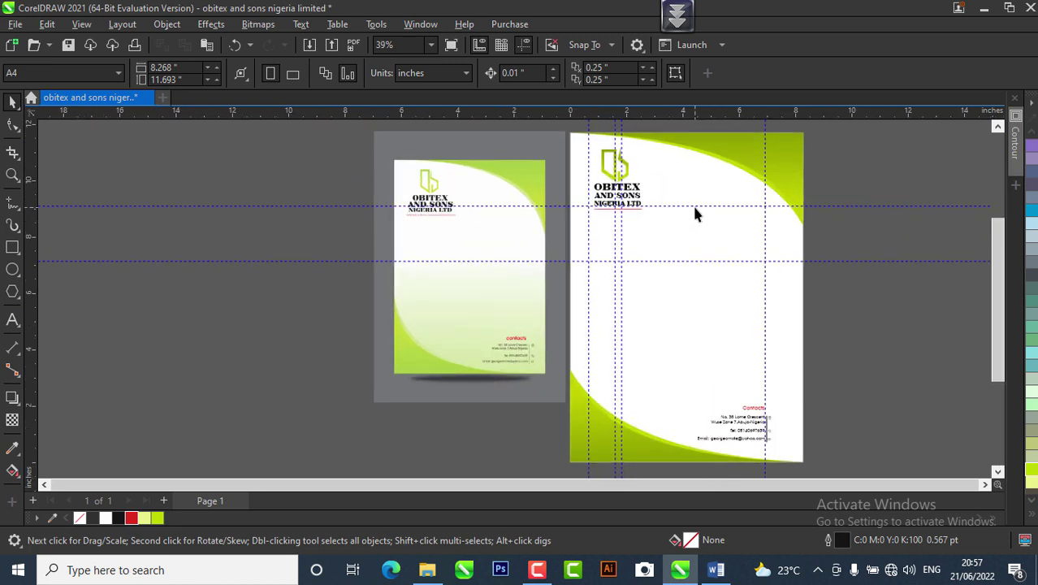
Step: Move the whole contact block about half an inch to the right, past the vertical guideline
click(750, 424)
drag(765, 441, 694, 452)
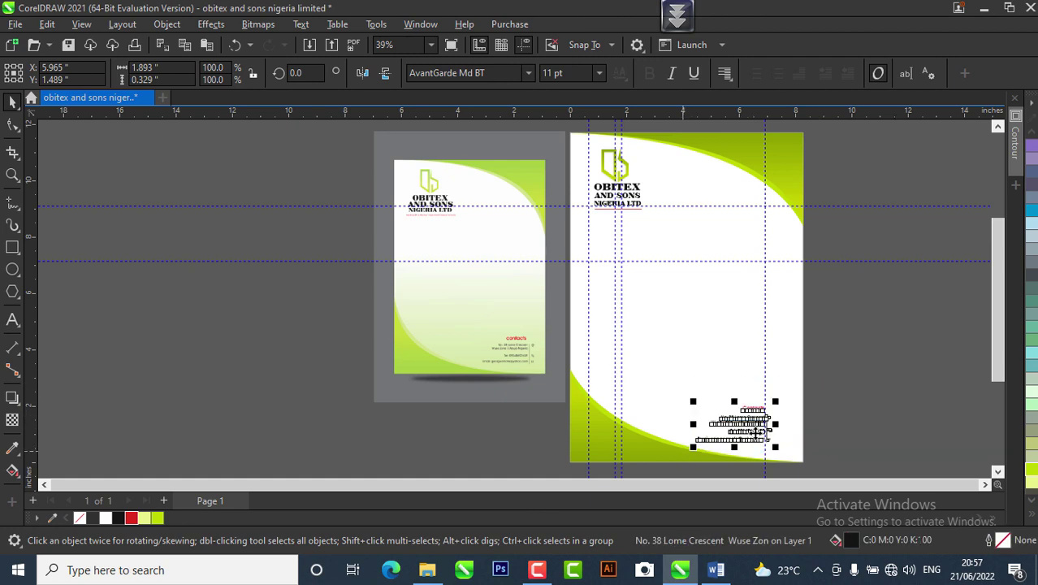
drag(751, 430, 765, 427)
click(869, 429)
Step: Compare the letterhead's contact block, corner shapes and page background with the reference image
scroll(772, 436, up, 1)
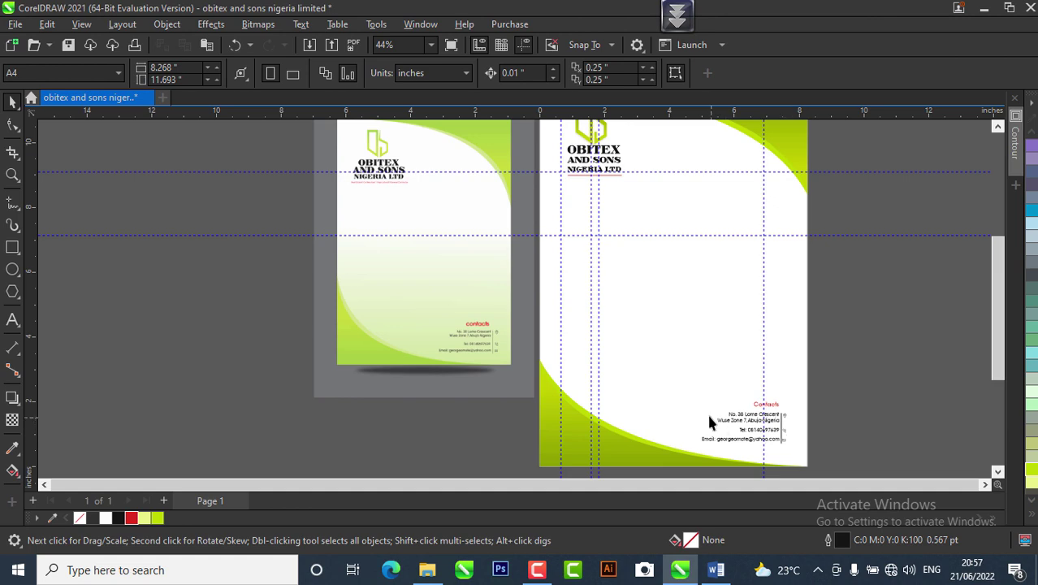
scroll(475, 325, up, 1)
scroll(485, 339, up, 4)
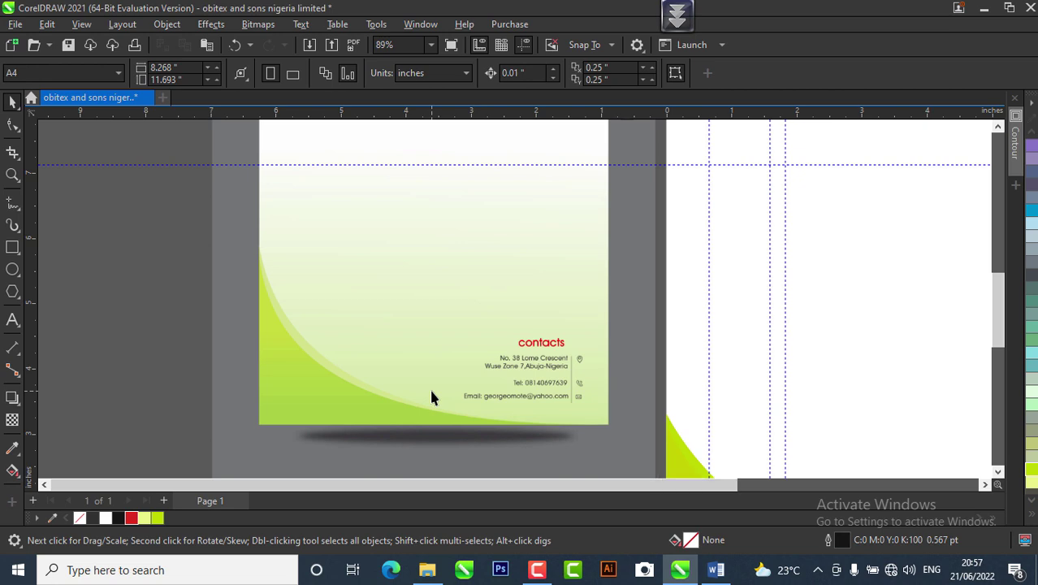
scroll(431, 391, down, 3)
scroll(461, 365, down, 3)
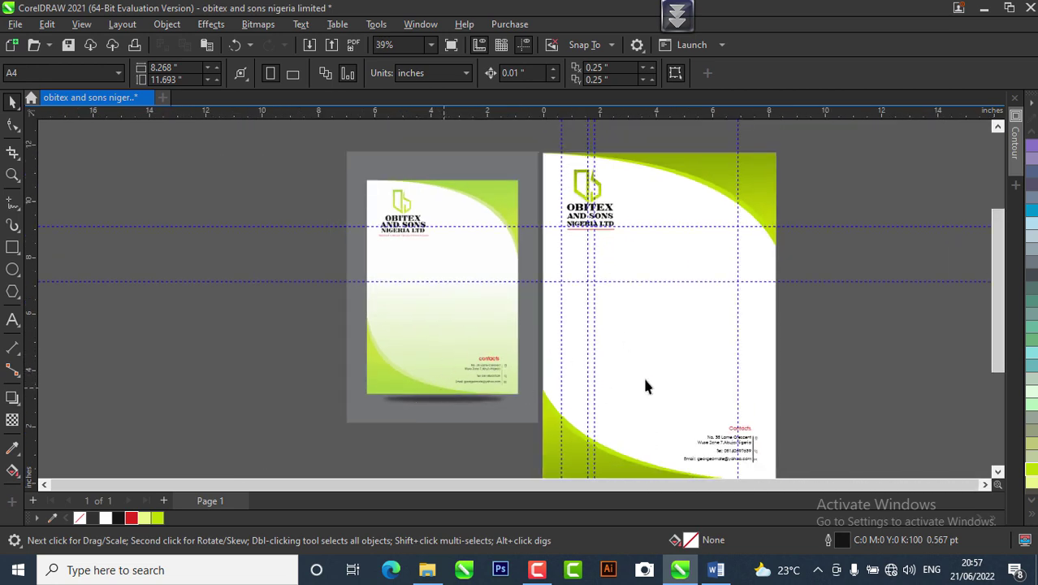
scroll(650, 389, up, 2)
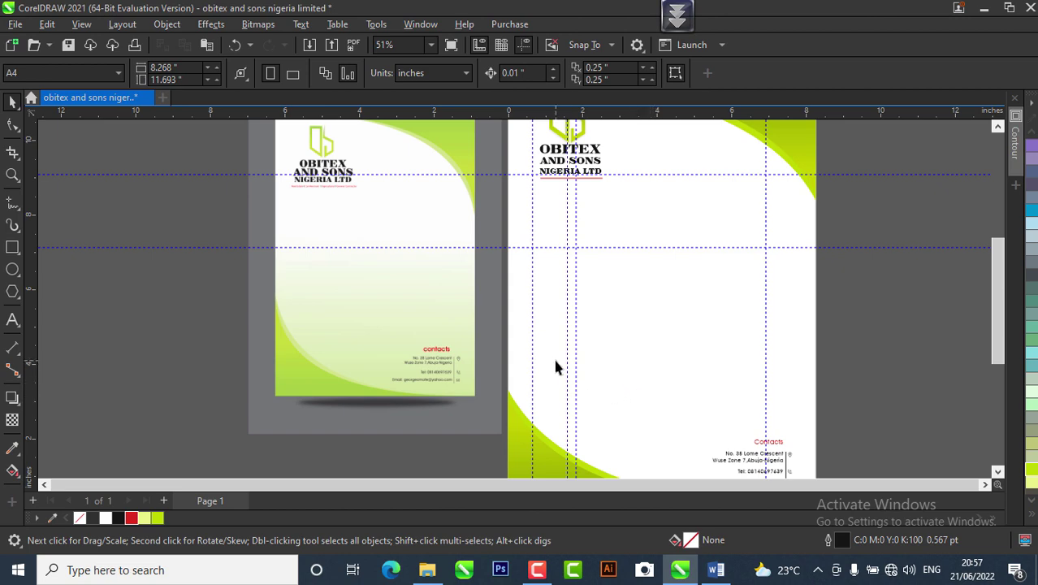
scroll(555, 367, down, 2)
scroll(459, 345, up, 1)
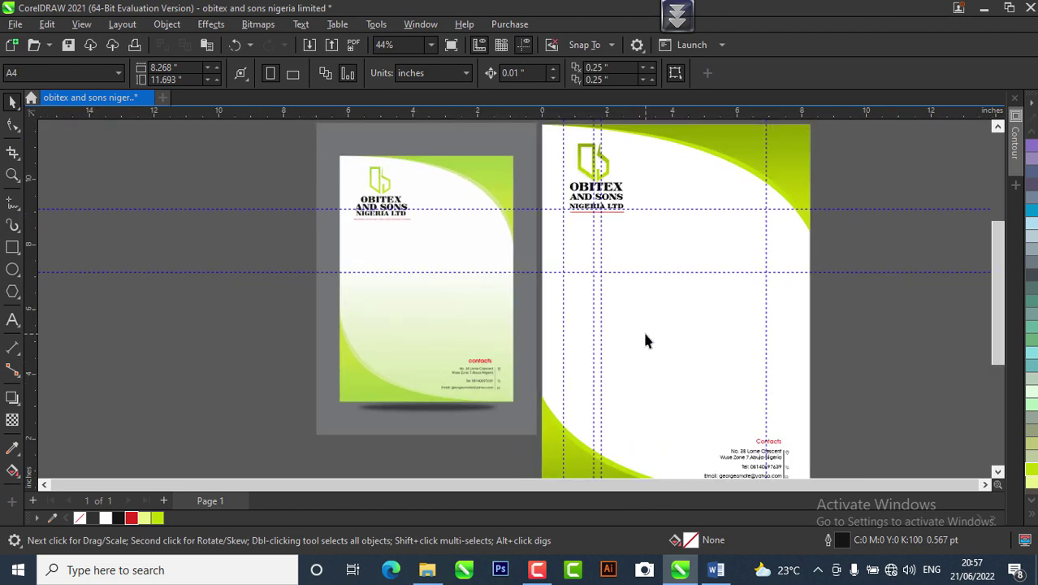
Step: Create a page-sized rectangle as the background and apply a vertical linear fountain fill running from near the page top to the contact block
double_click(13, 254)
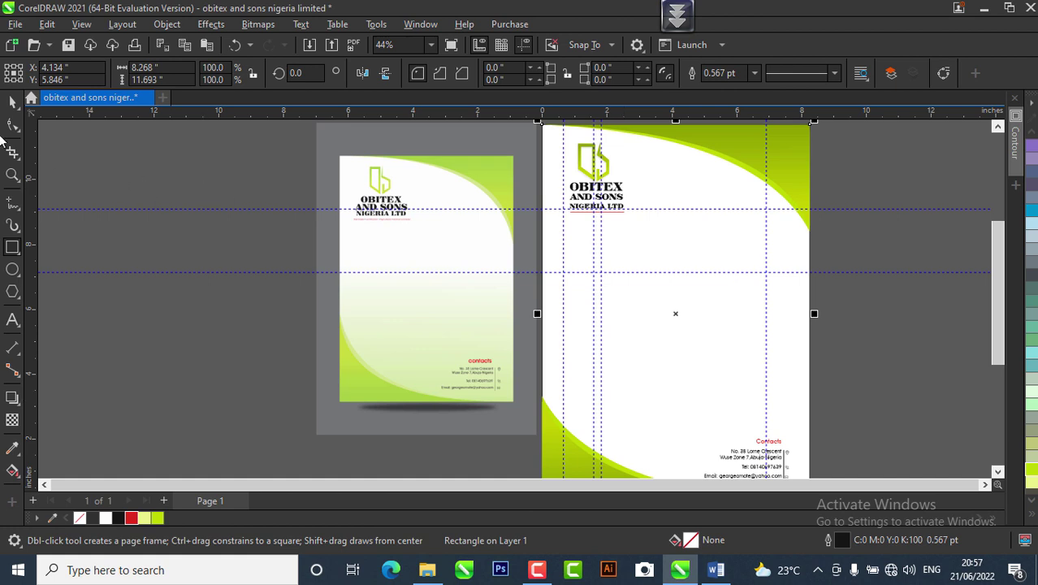
click(10, 105)
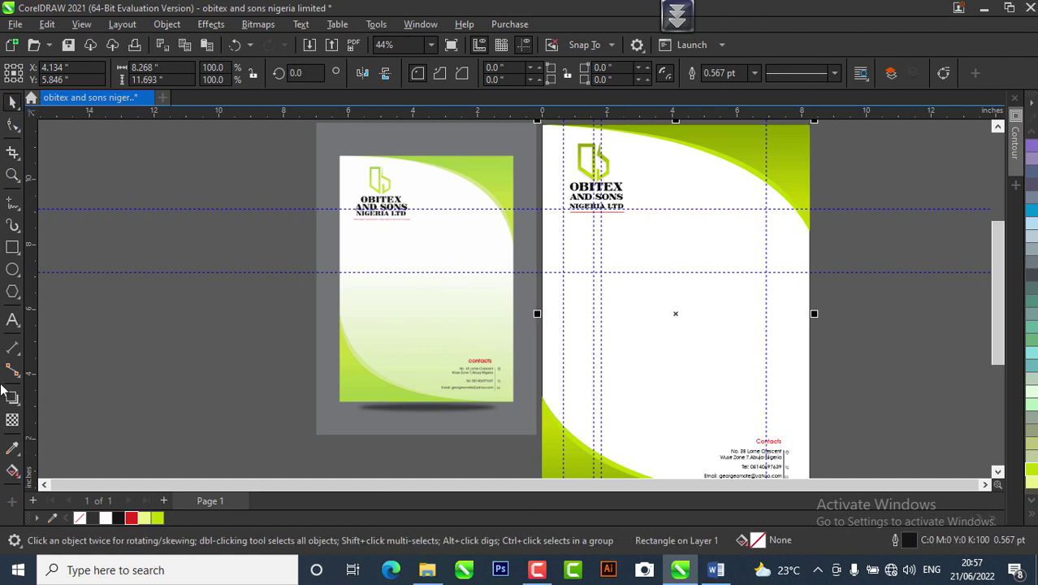
click(11, 474)
drag(653, 165, 656, 424)
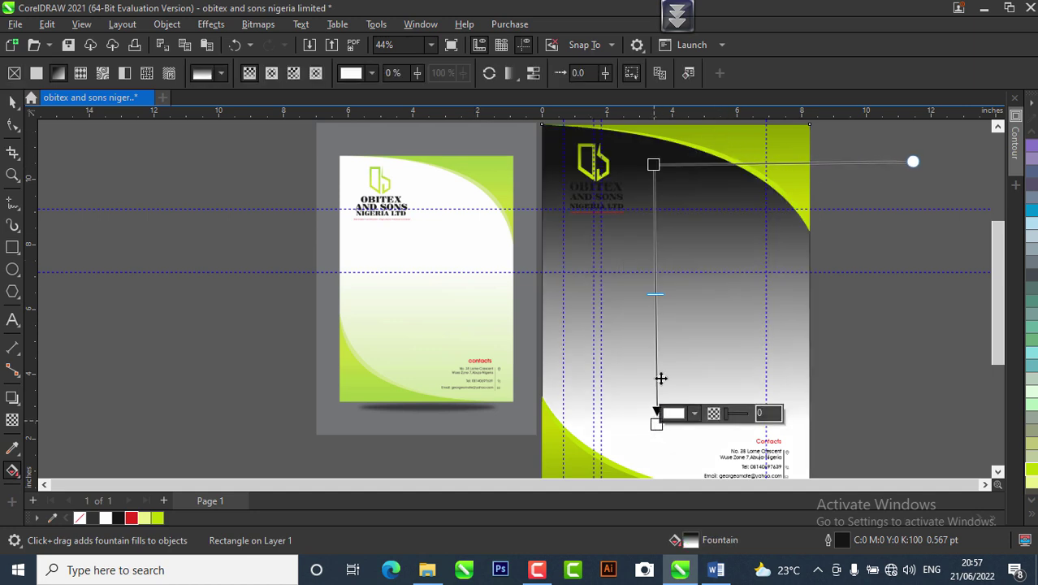
Step: Set the lower colour node of the background gradient to light green, C 31, M 5, Y 59, K 1
click(656, 423)
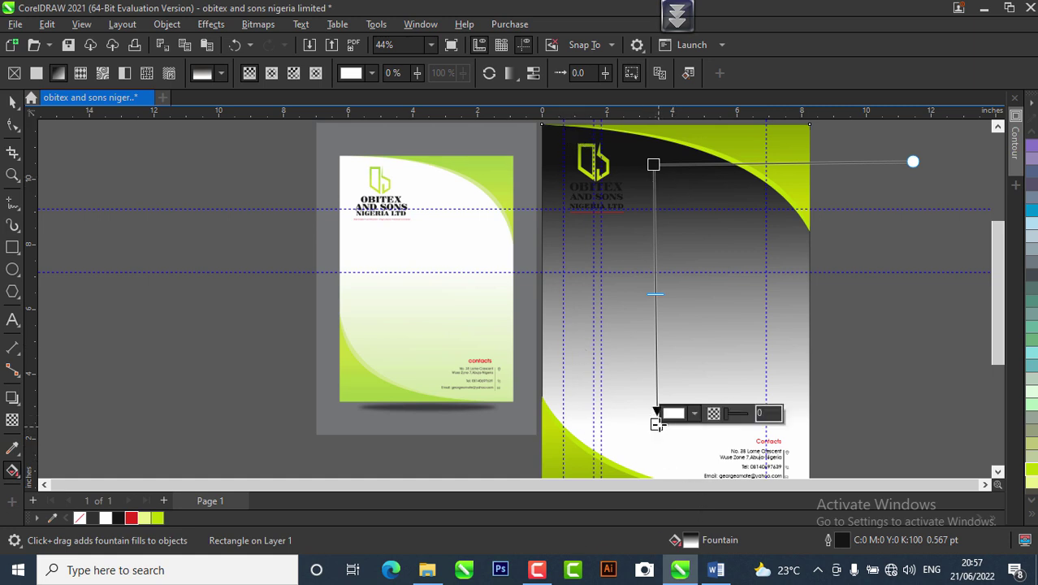
click(369, 74)
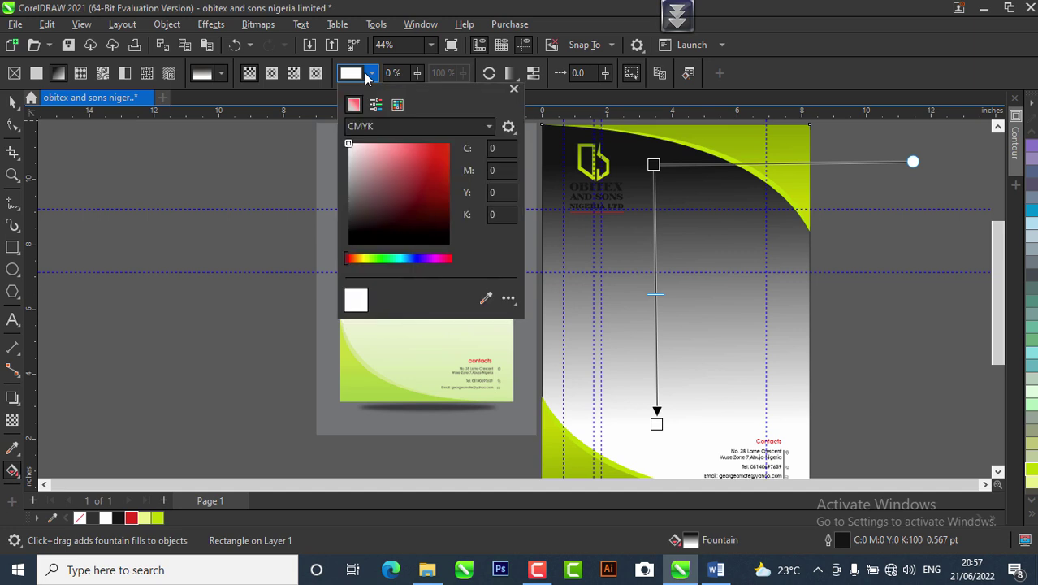
click(368, 259)
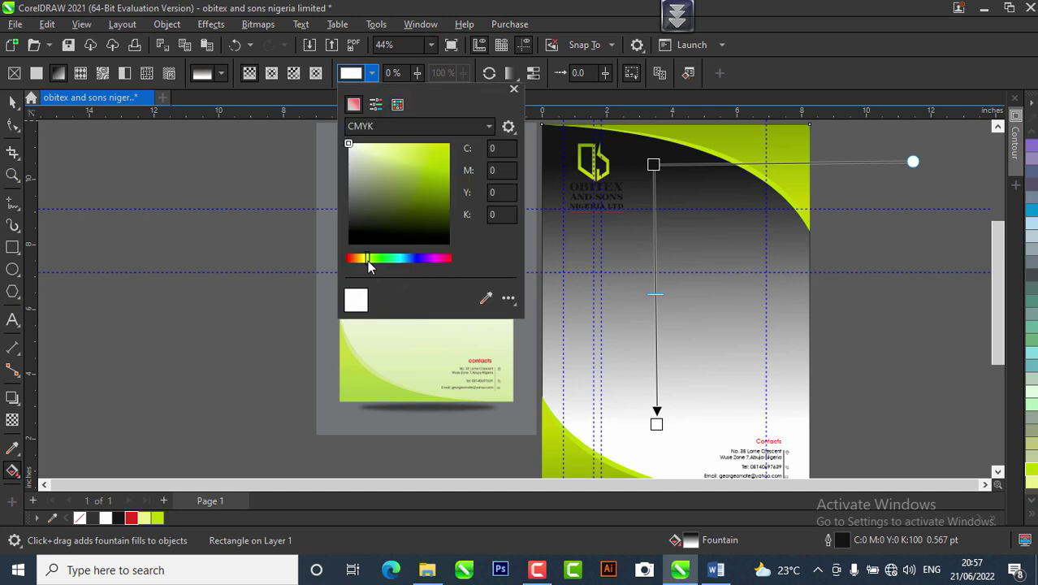
click(379, 164)
click(380, 163)
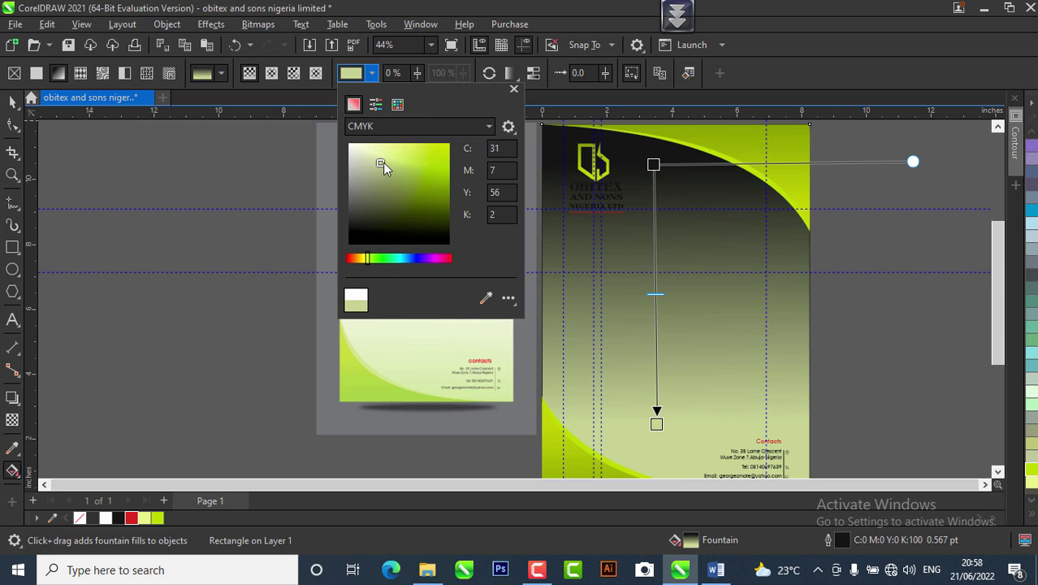
click(384, 163)
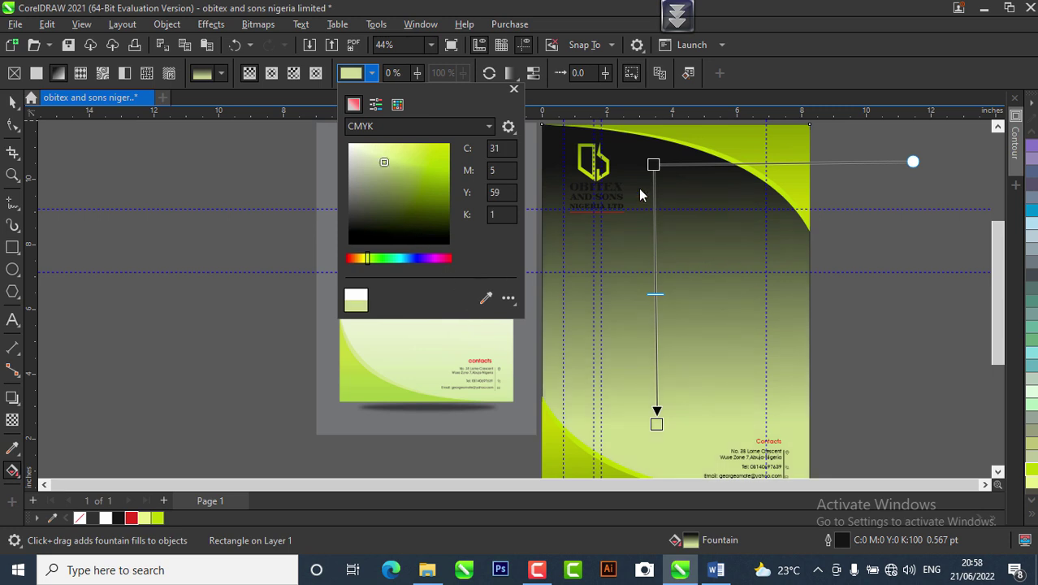
Step: Set the upper colour node of the background gradient to white, C 0, M 0, Y 0, K 0
click(654, 164)
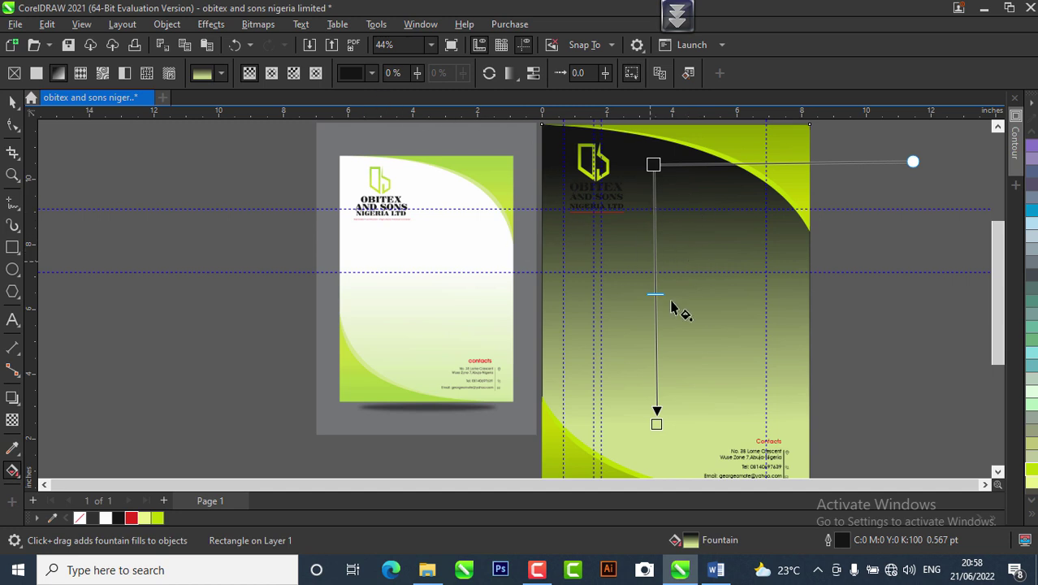
click(371, 74)
drag(370, 151, 334, 139)
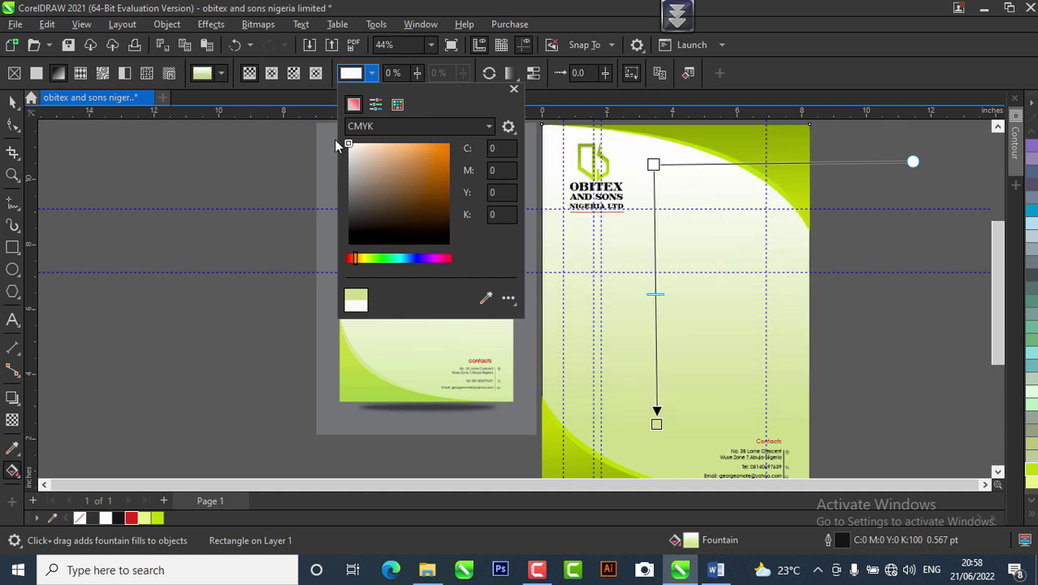
Step: Move the gradient's green end down beside the contact details and its white start down to just below the lower horizontal guideline, and deselect the background
click(656, 425)
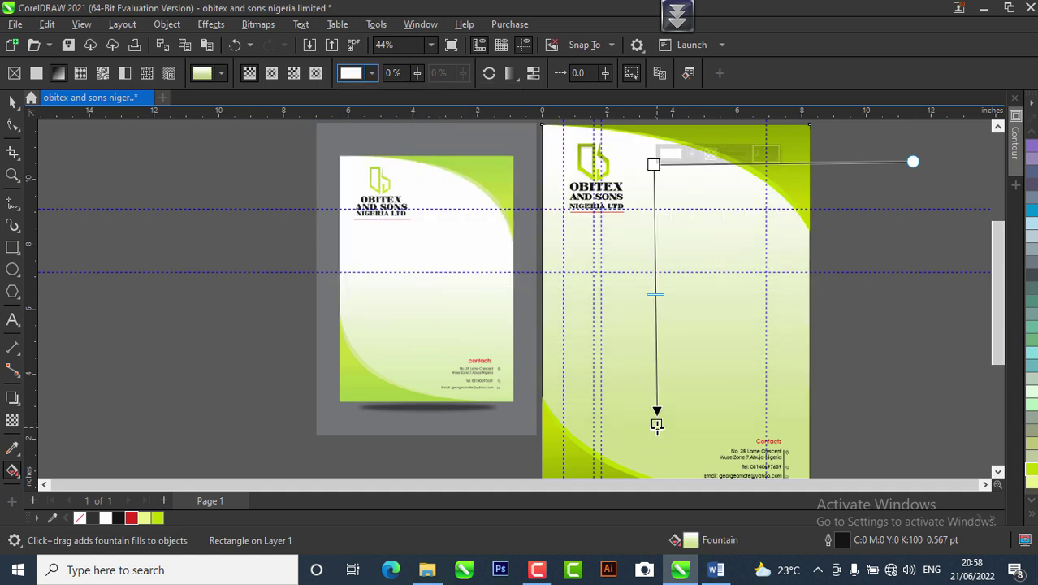
drag(656, 424, 655, 468)
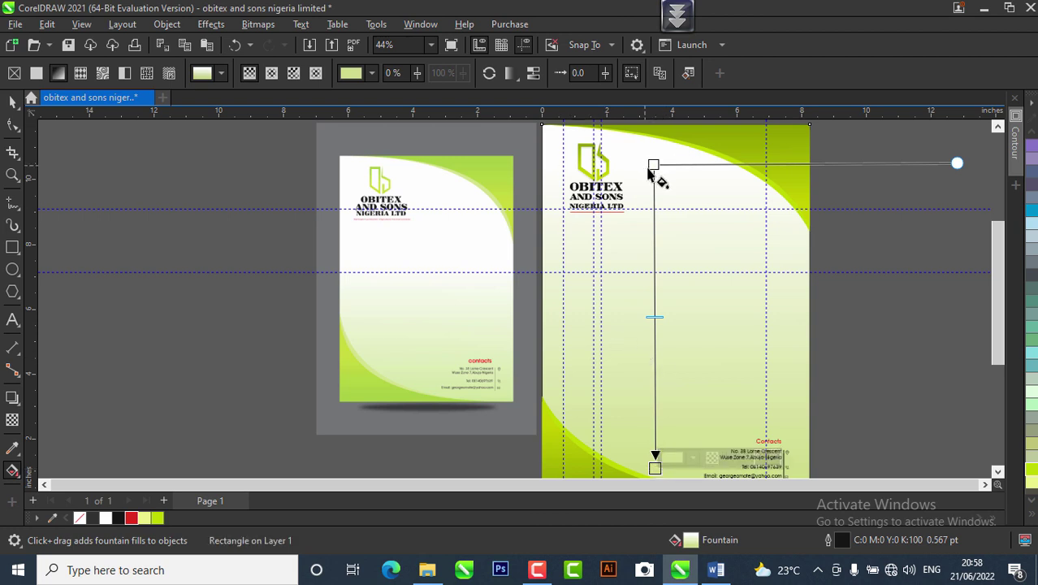
drag(653, 164, 656, 241)
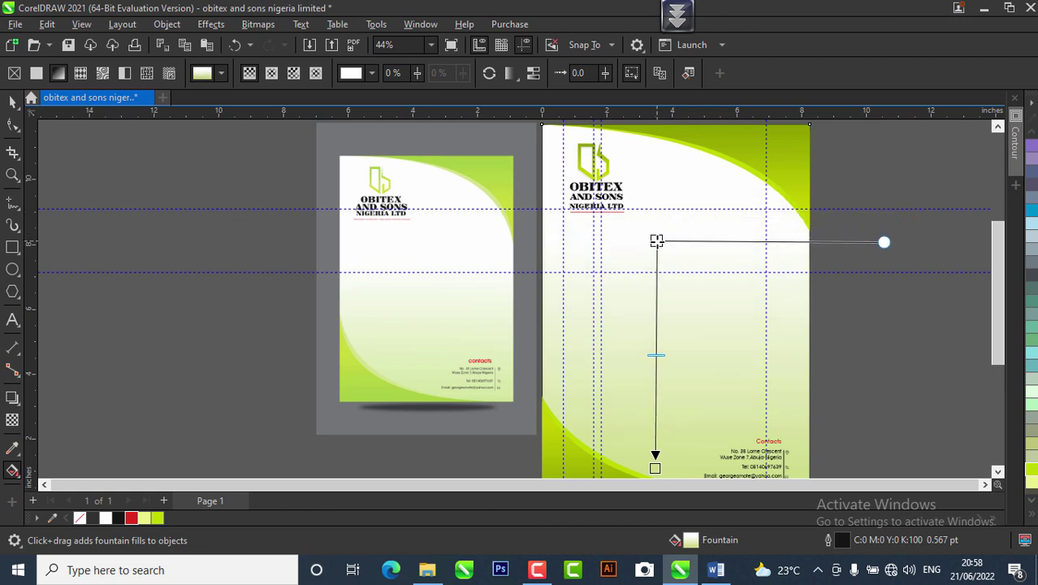
scroll(656, 241, down, 1)
scroll(638, 239, down, 1)
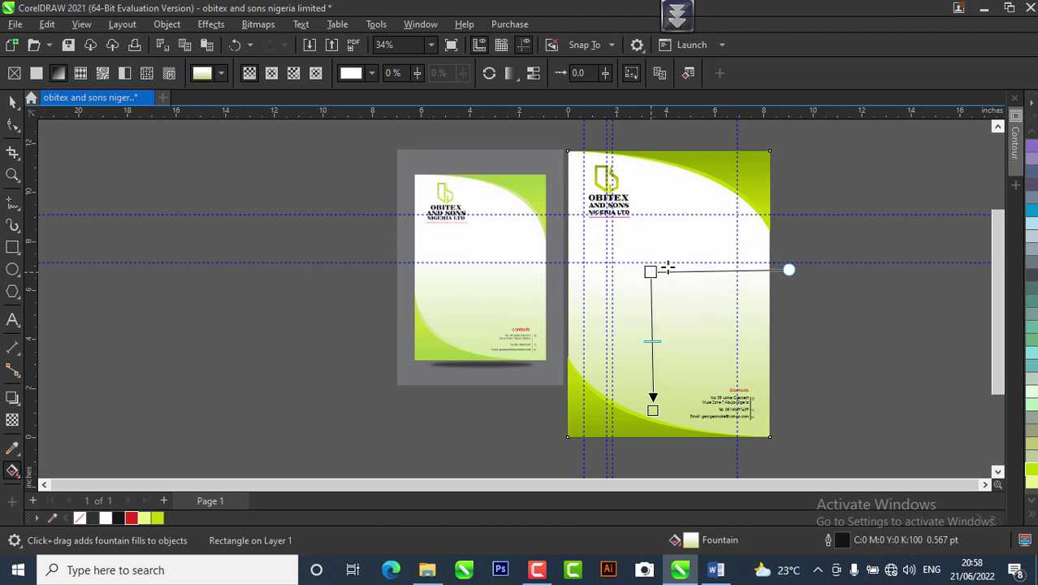
key(space)
key(space)
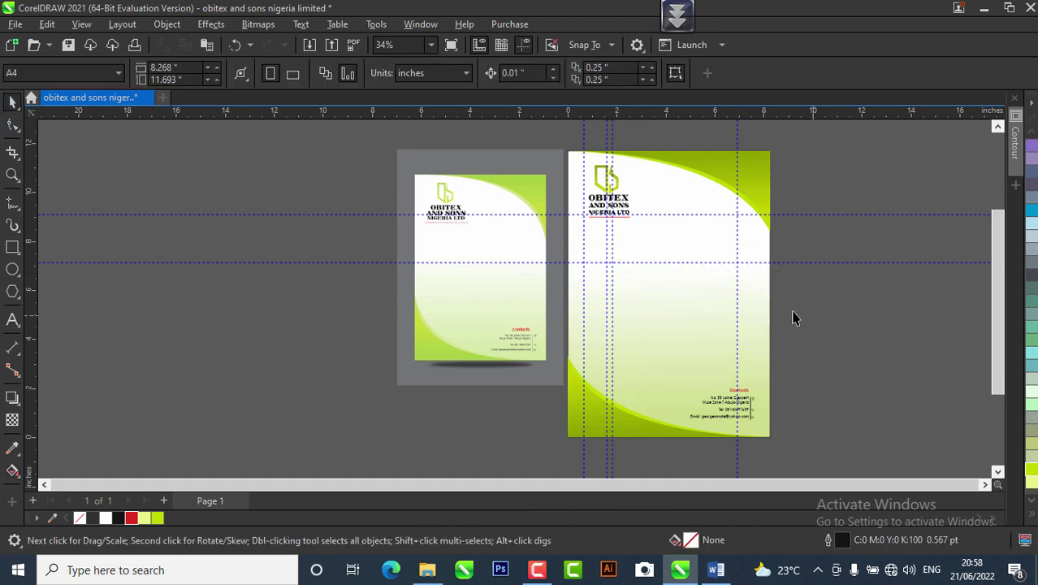
scroll(637, 255, up, 1)
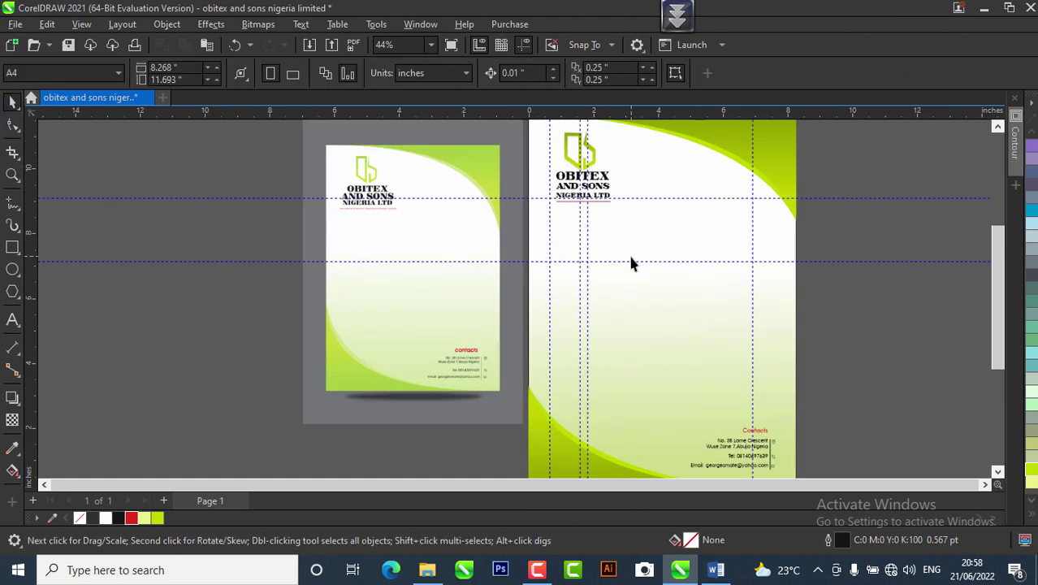